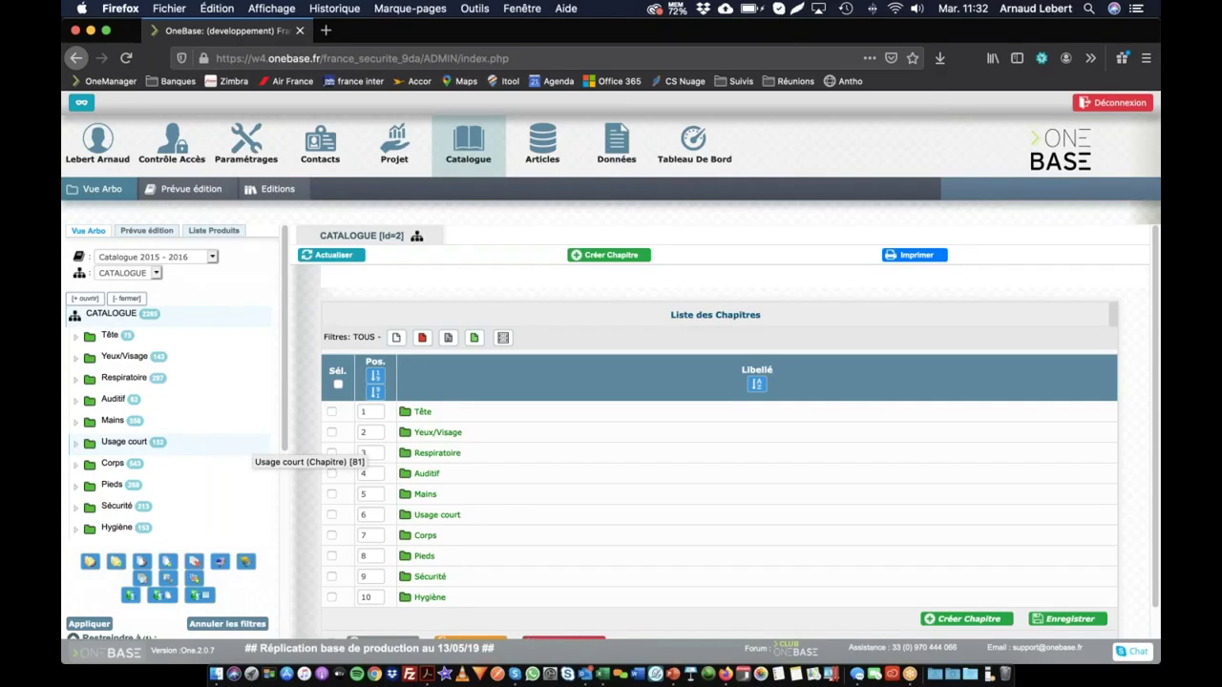
- Cancel all active filters on the catalogue tree and collapse every open branch
scroll(219, 430, down, 6)
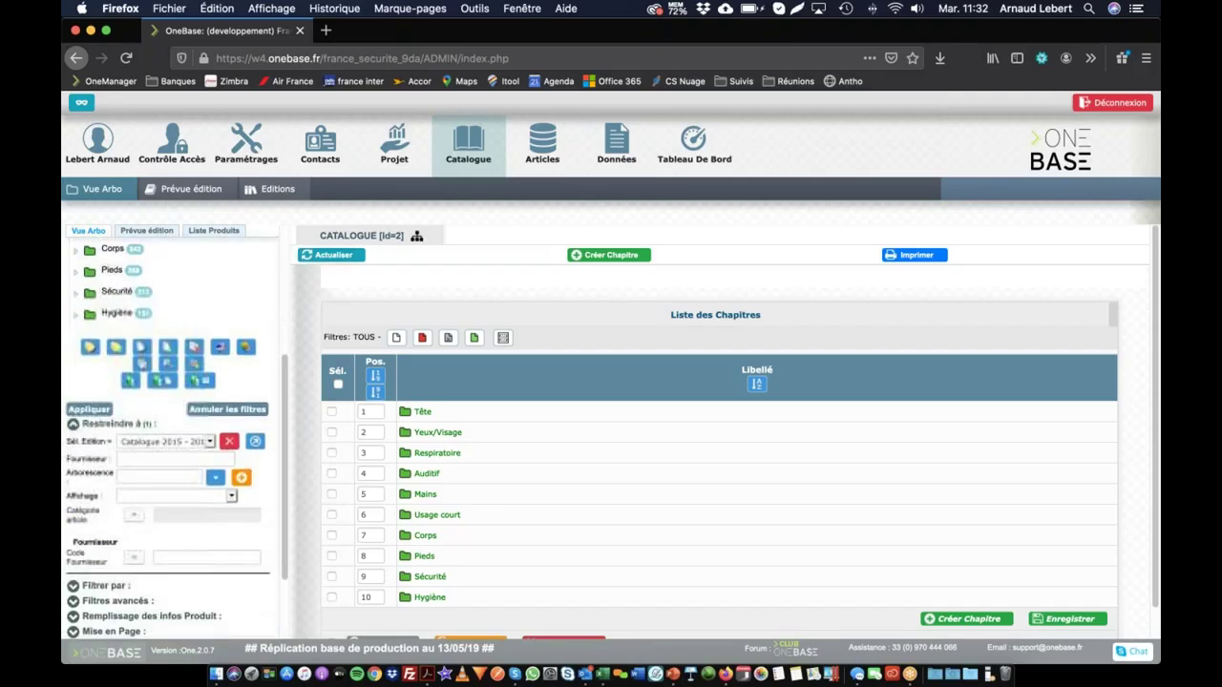
click(73, 351)
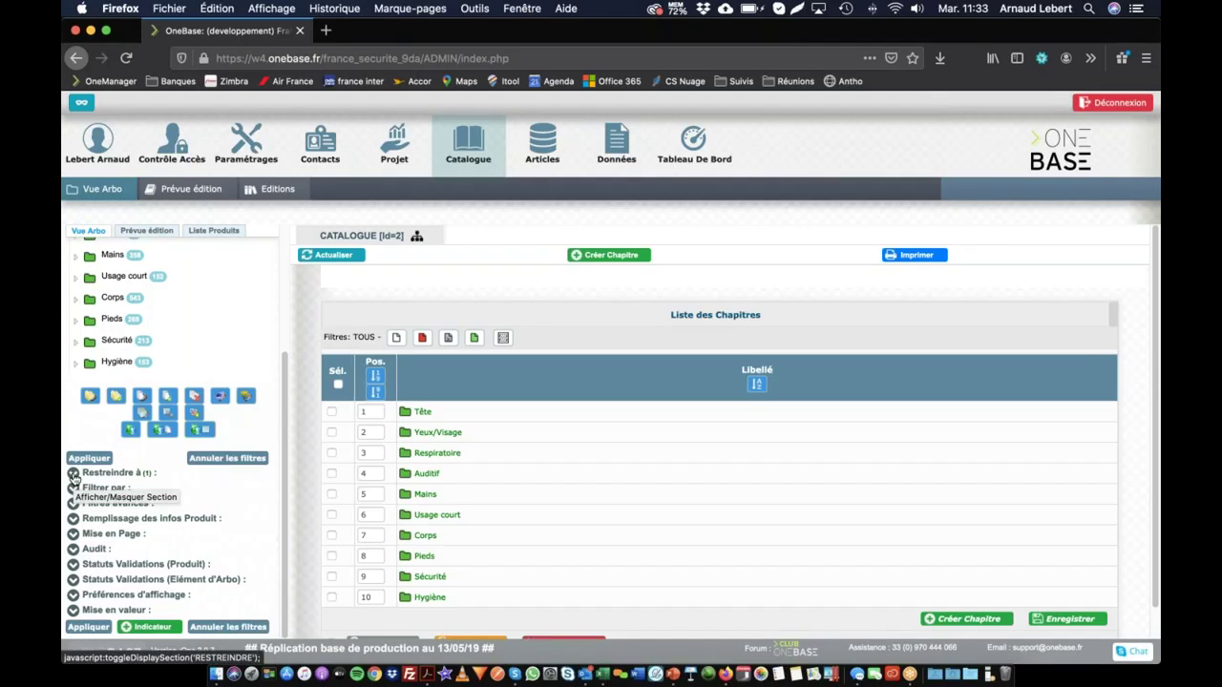
click(216, 459)
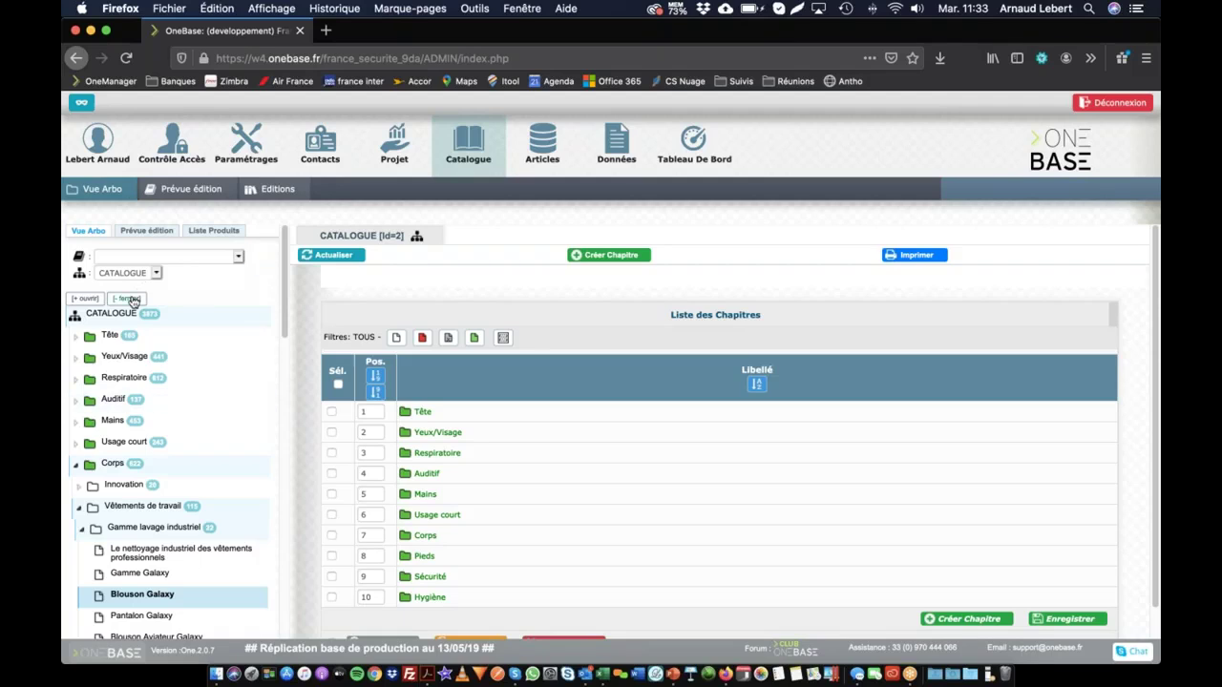
click(133, 301)
- Restrict the catalogue tree to the edition Catalogue 2015 - 2016
scroll(219, 374, down, 3)
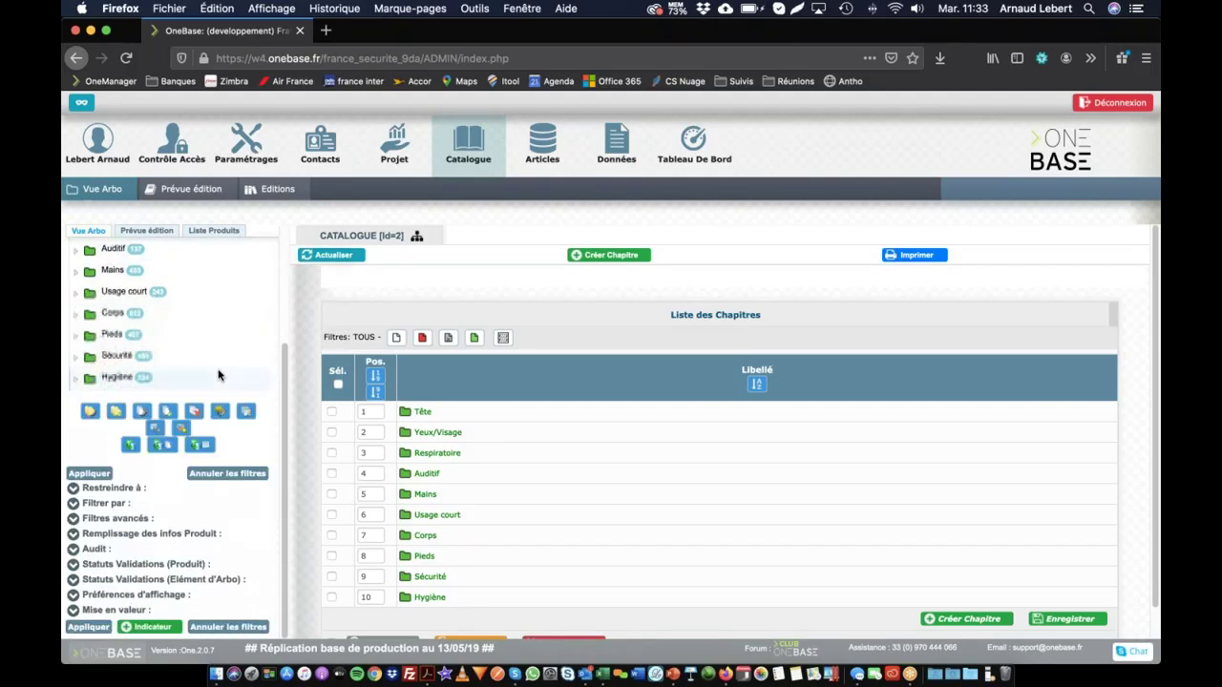
click(73, 489)
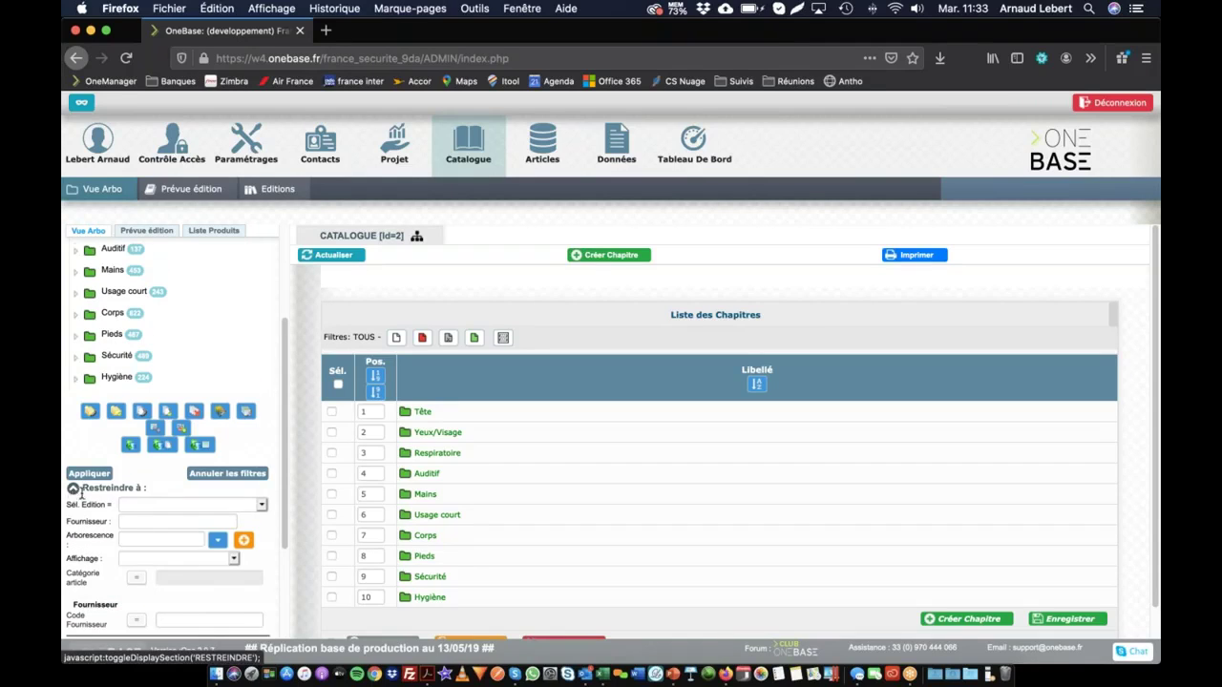
scroll(171, 478, down, 2)
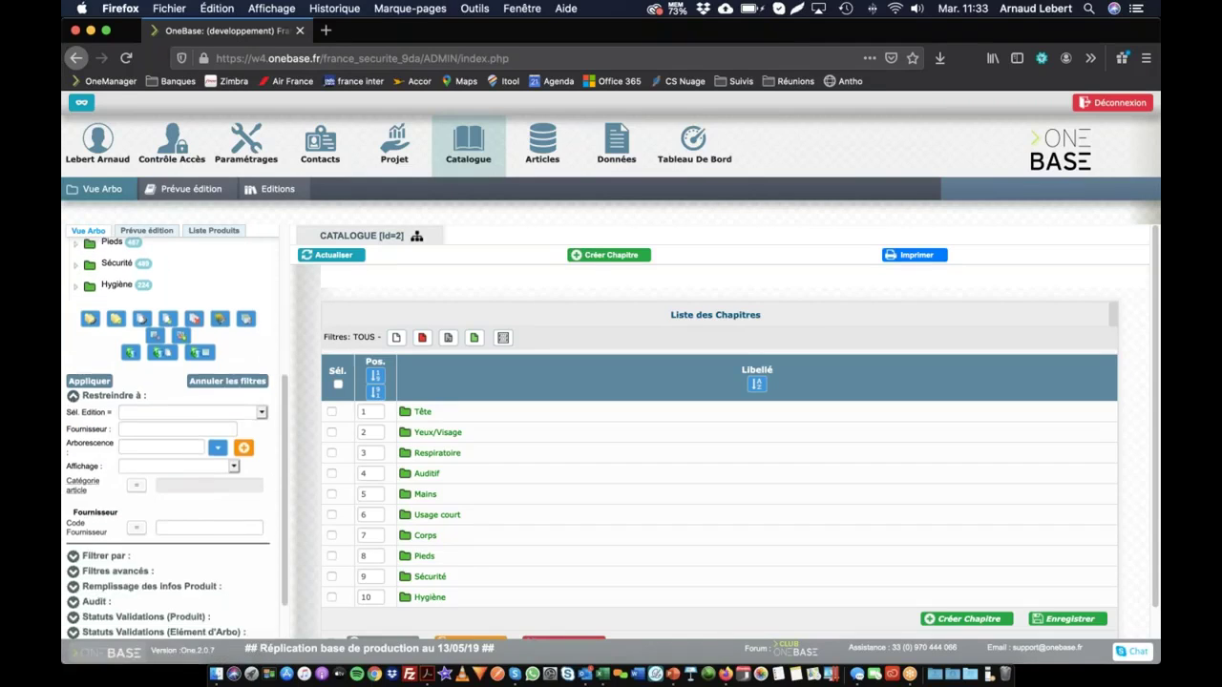
click(137, 415)
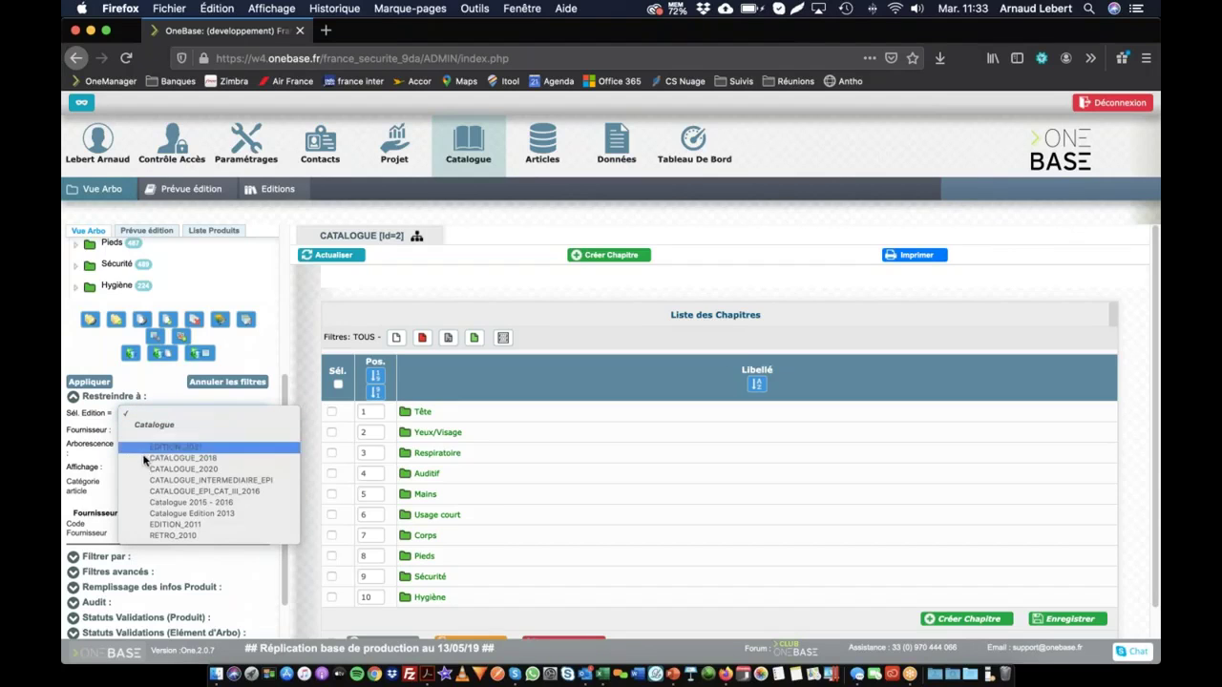
click(148, 501)
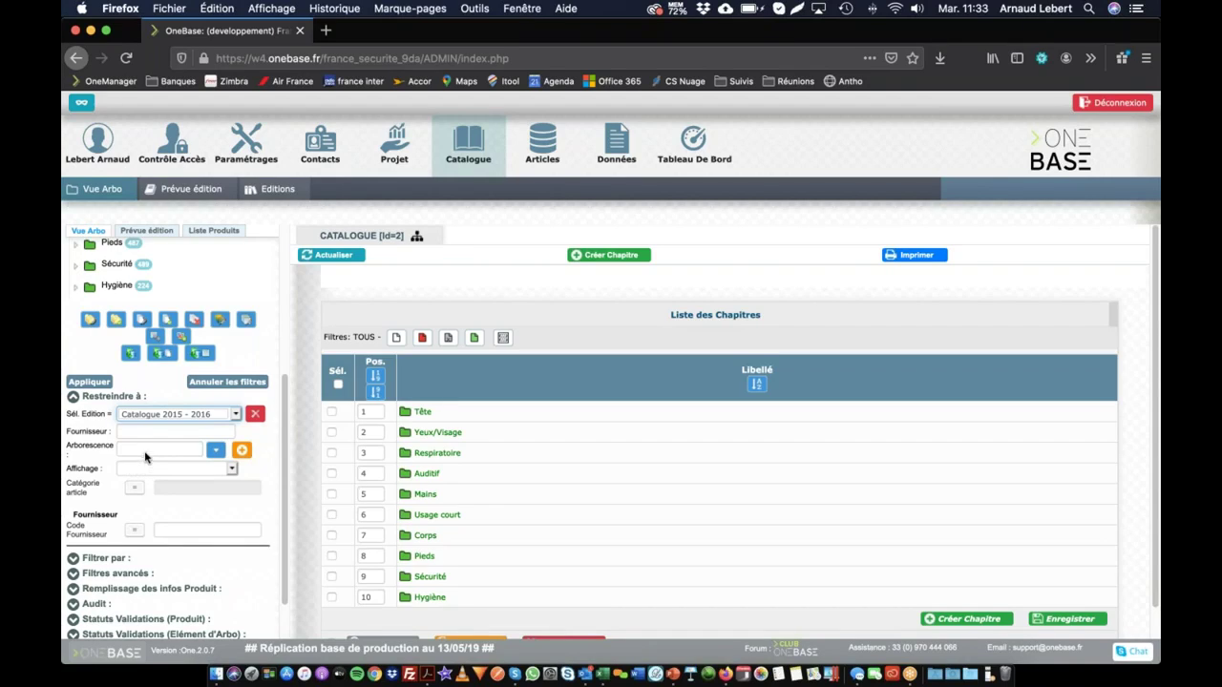
click(255, 416)
click(235, 414)
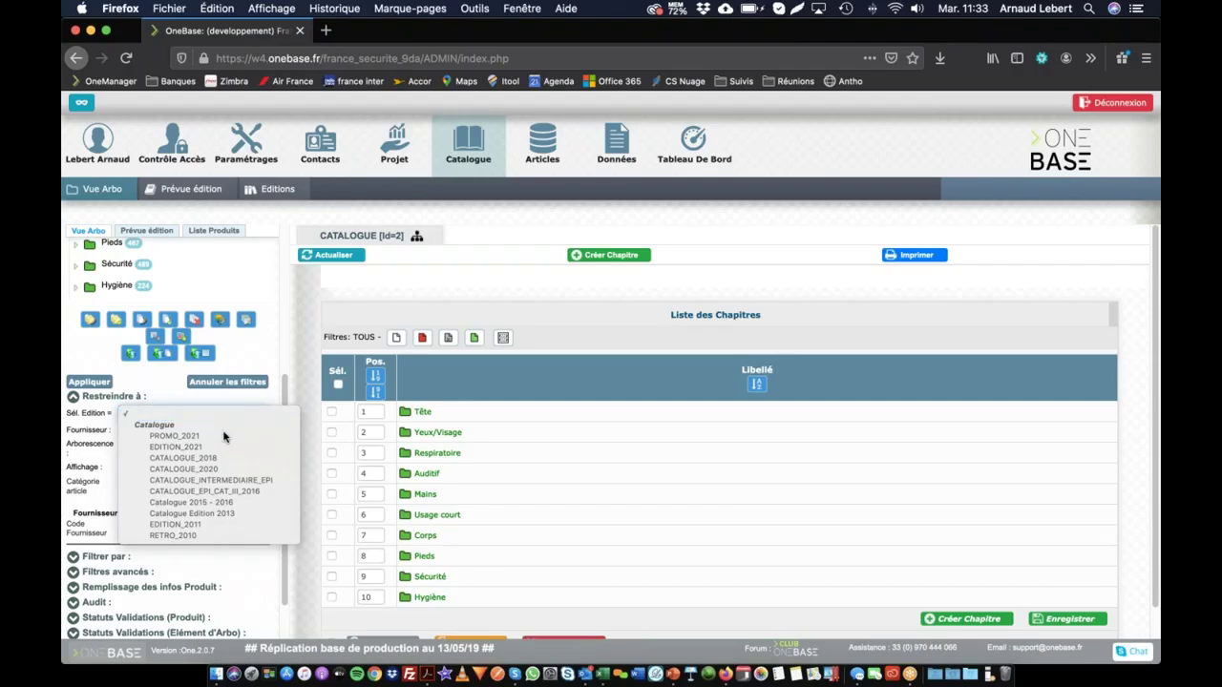
click(199, 503)
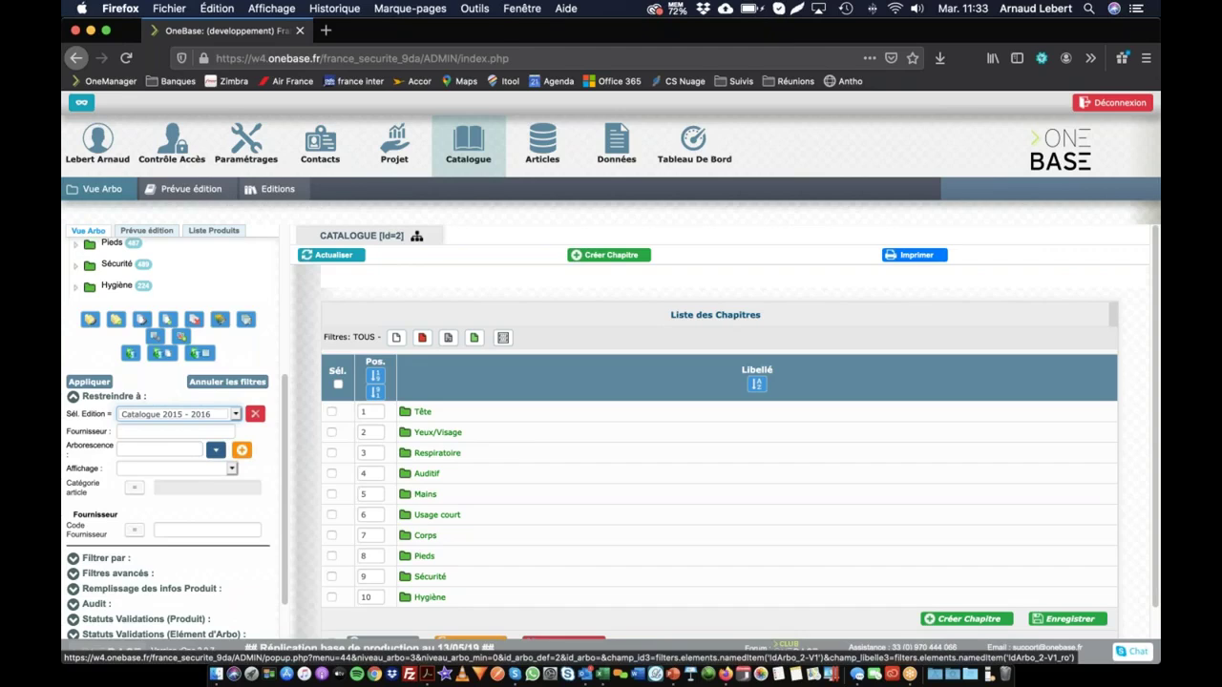
- Choose the Tête chapter as the Arborescence restriction
click(215, 449)
click(179, 154)
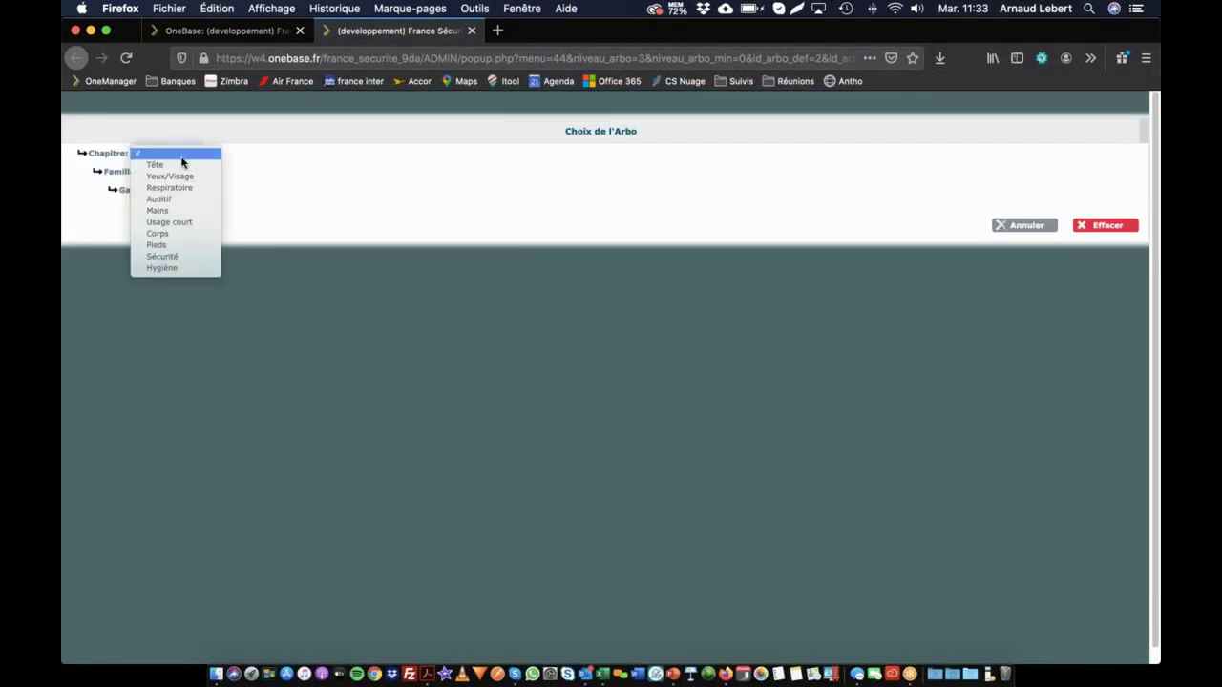
click(177, 168)
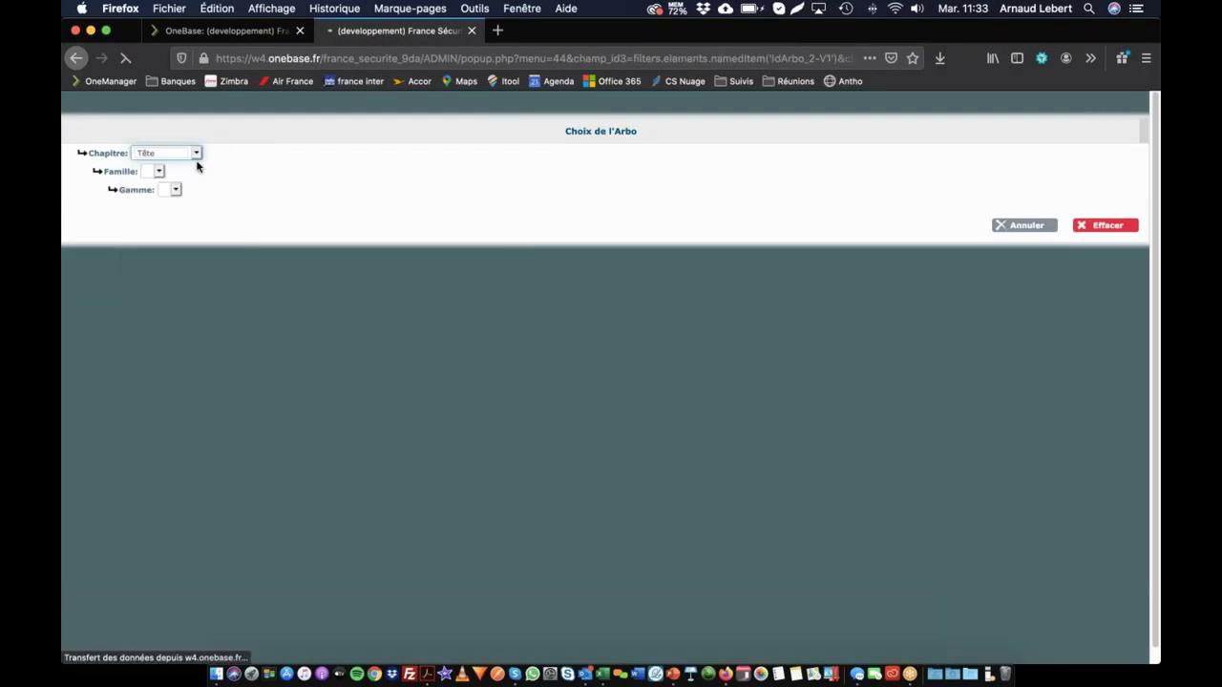
click(1094, 226)
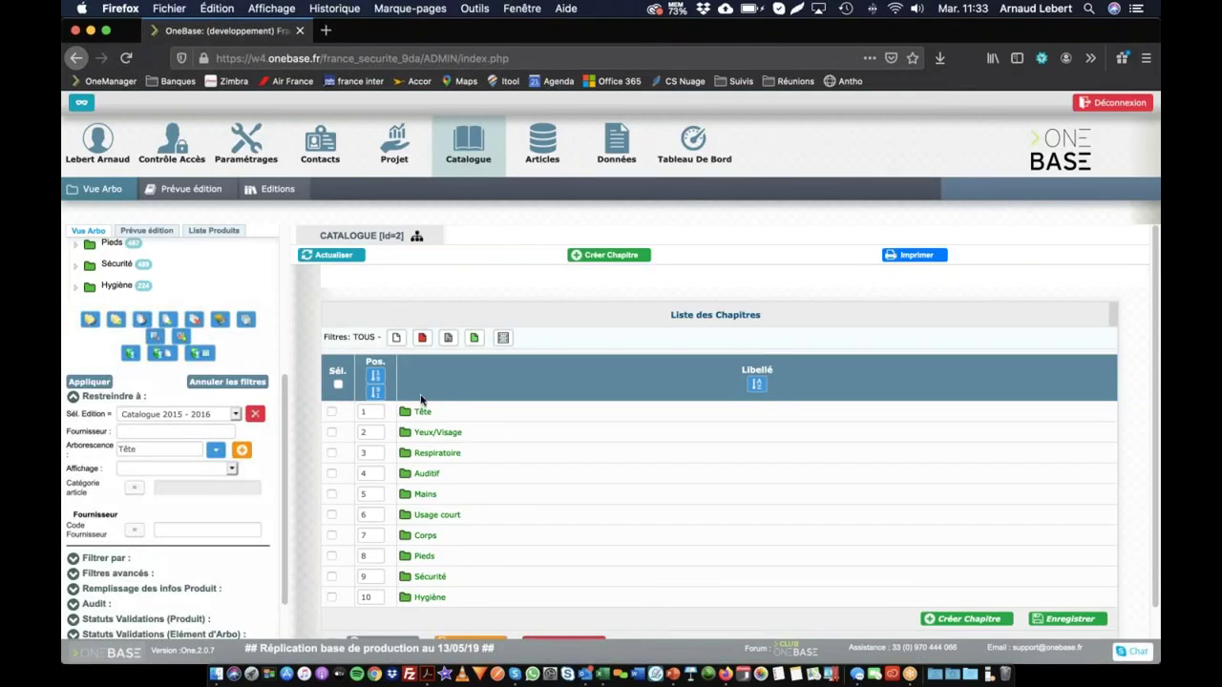
- Add a second Arborescence restriction for the Pieds chapter and apply the filters
click(243, 453)
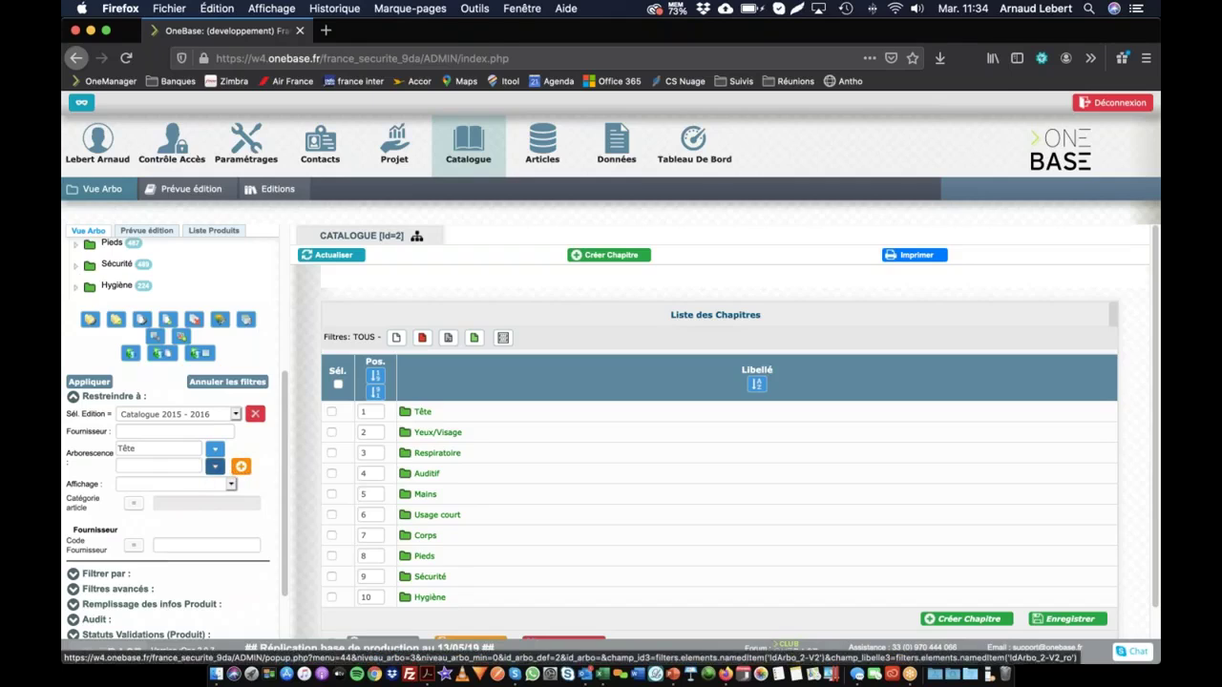
click(215, 466)
click(160, 154)
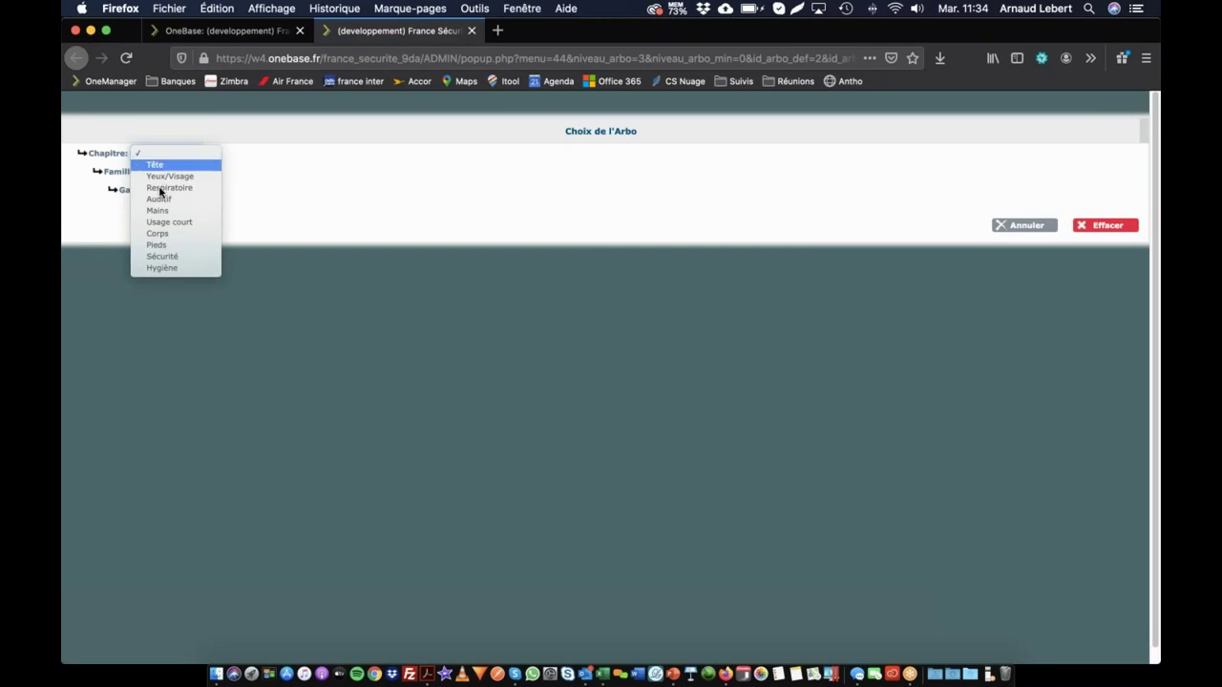
click(163, 244)
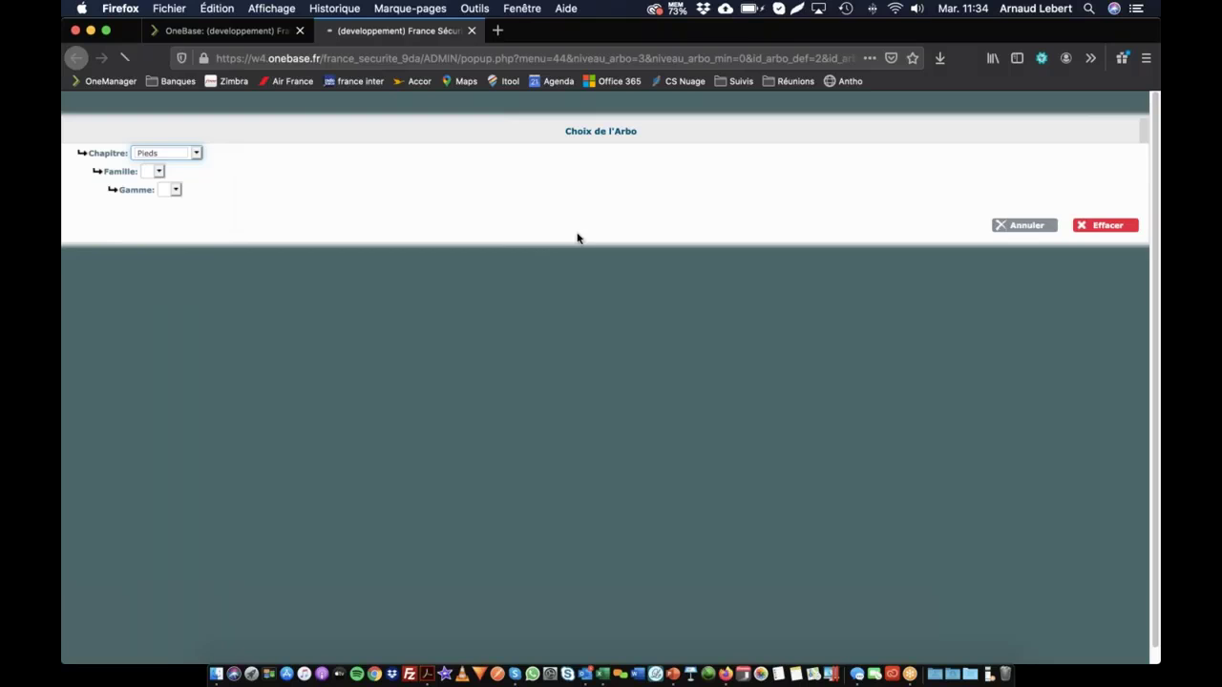
click(1106, 228)
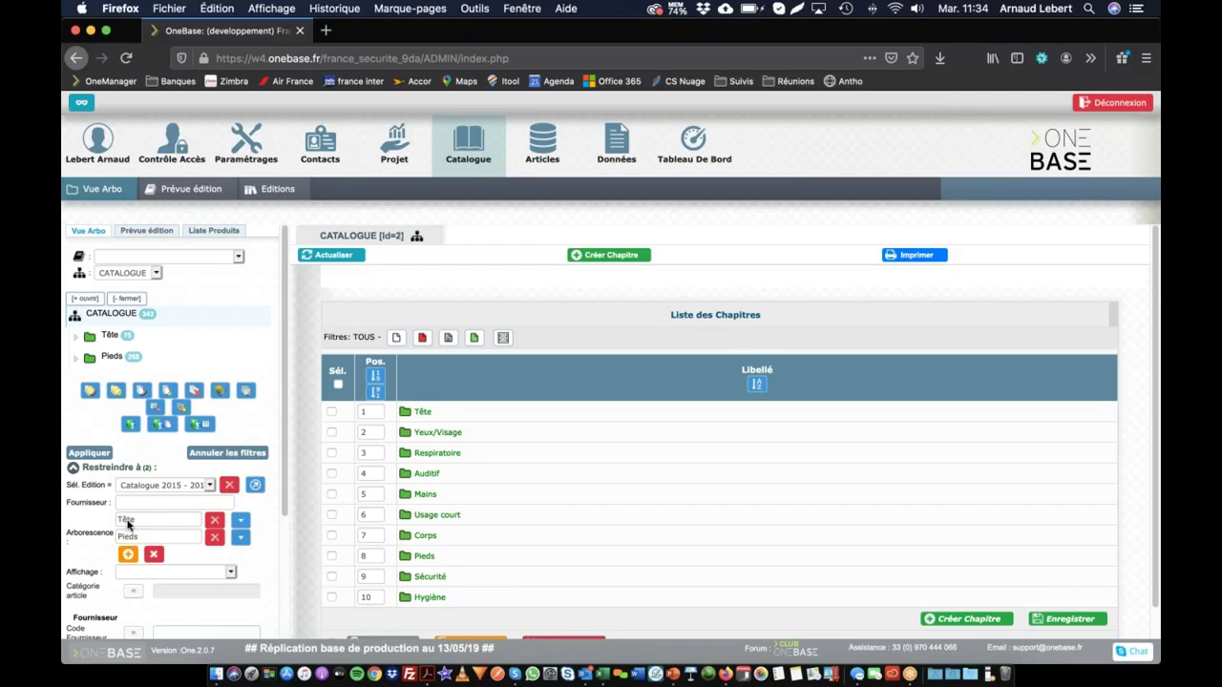
- Replace the Pieds Arborescence restriction with the Féminines family of the Pieds chapter
click(214, 538)
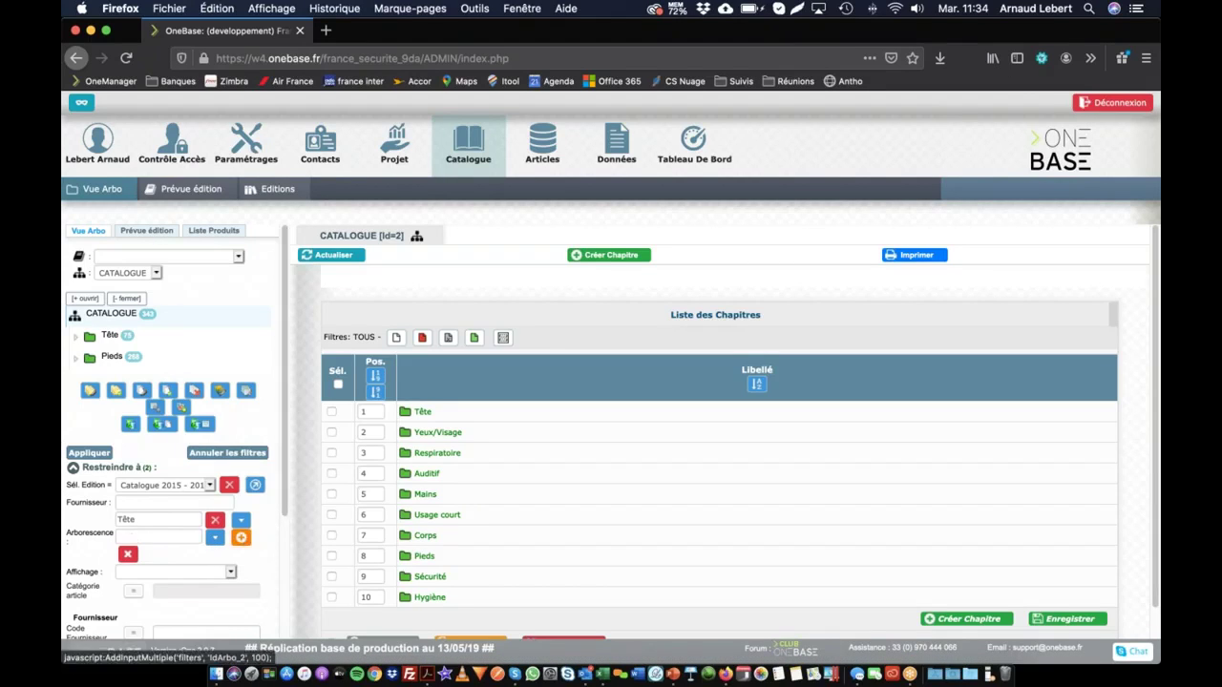
click(215, 538)
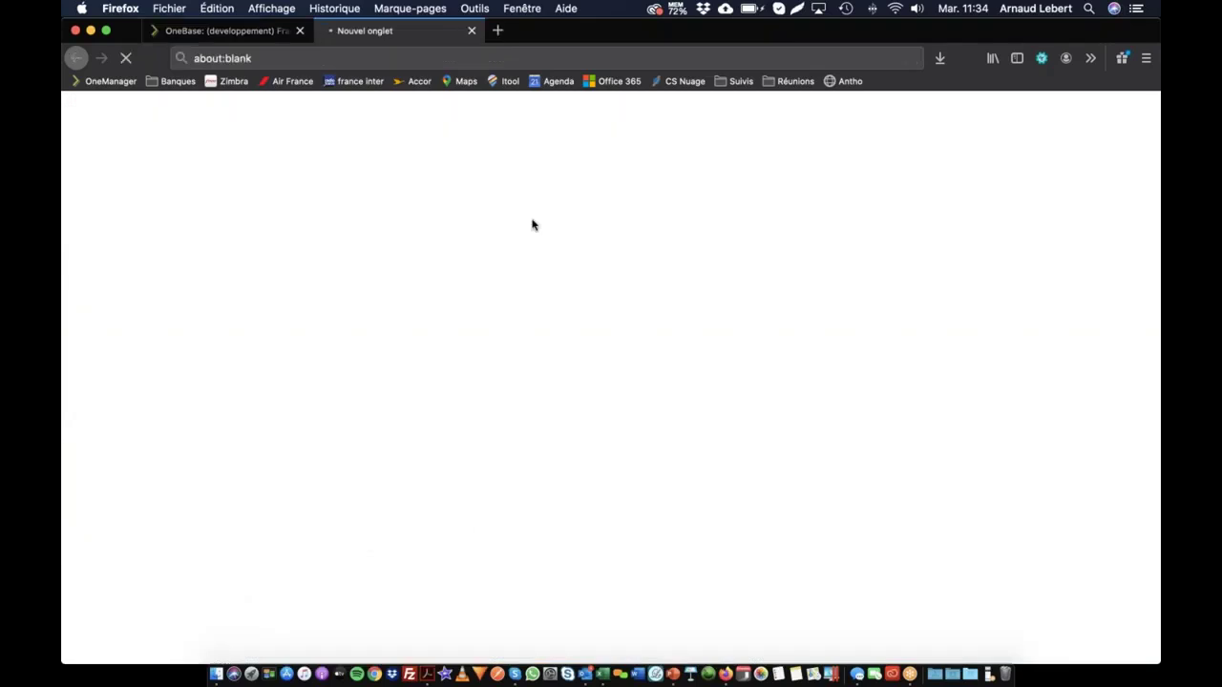
click(180, 171)
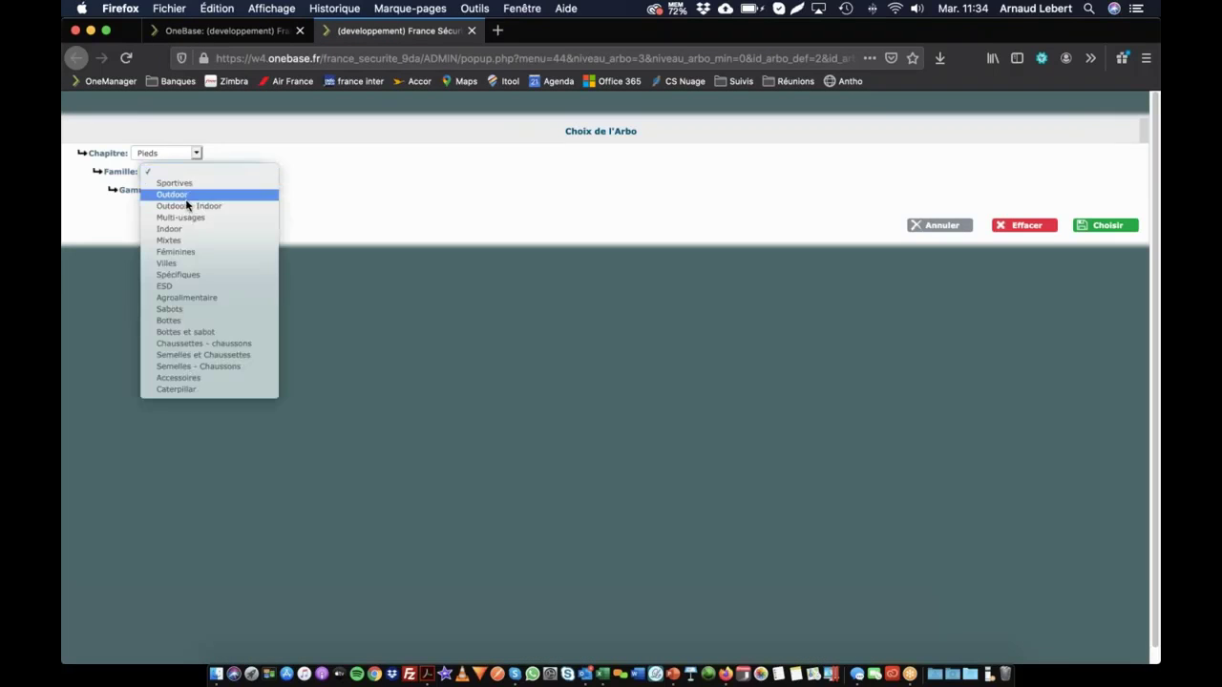
click(178, 252)
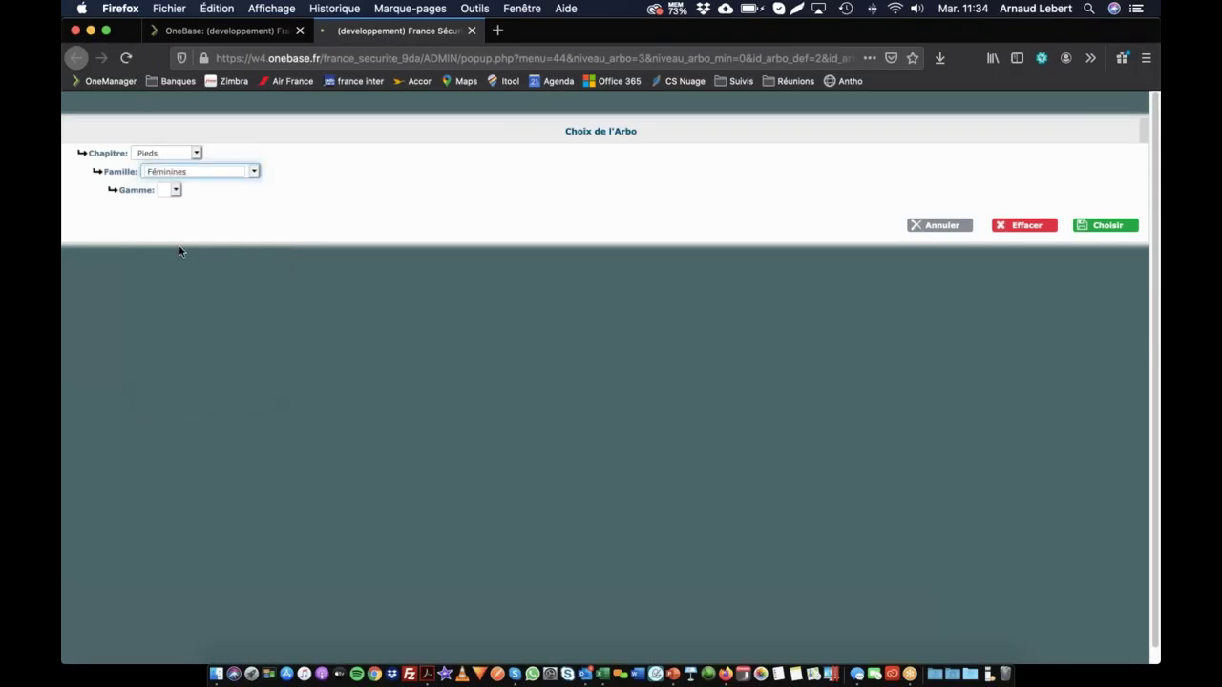
click(1104, 226)
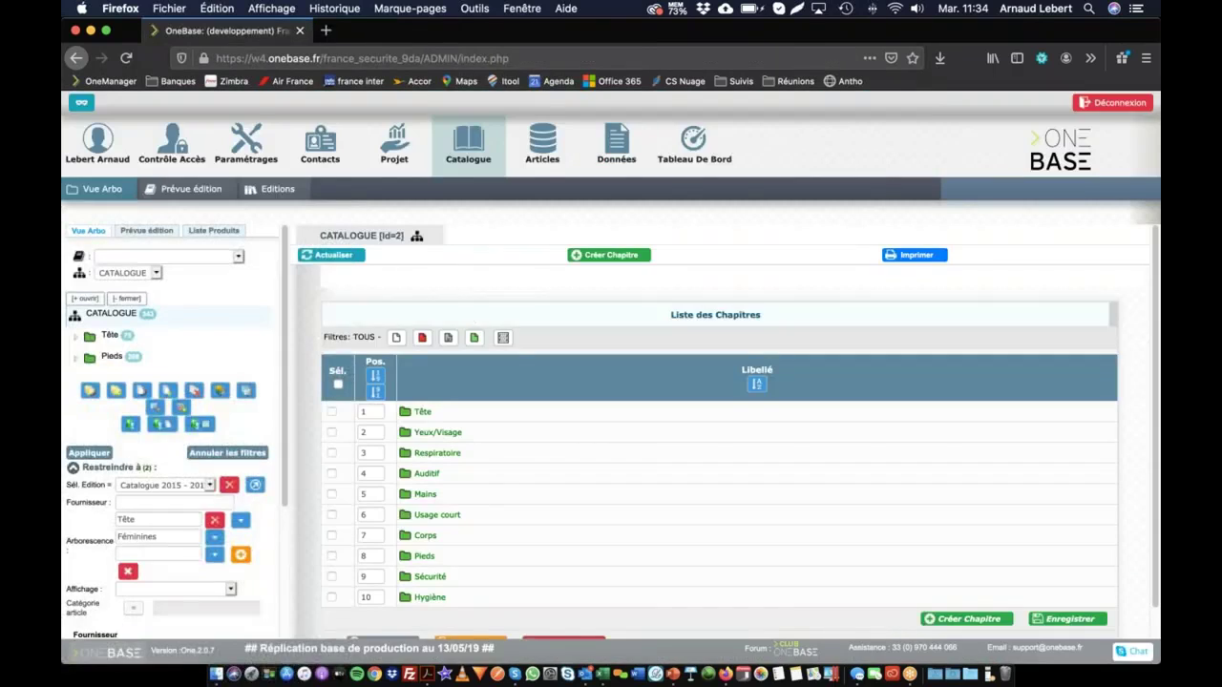
- Apply the filters and expand the Pieds chapter and its Féminines family in the tree
scroll(112, 525, down, 5)
scroll(114, 532, up, 5)
click(89, 455)
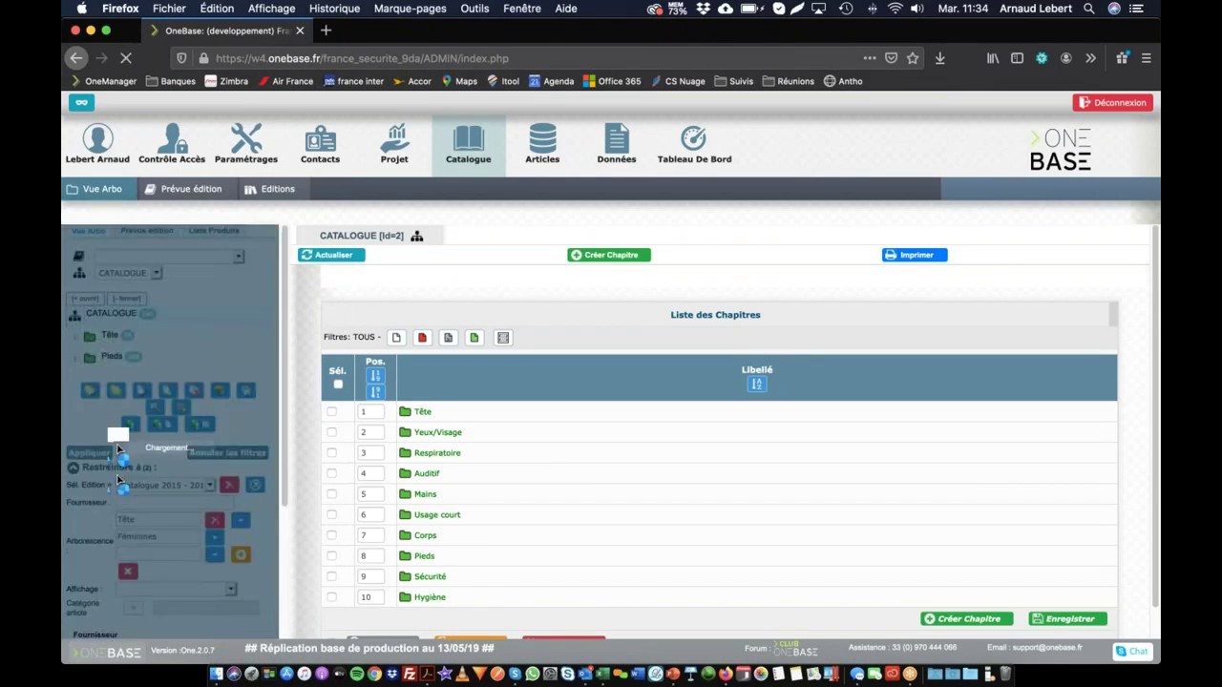
click(90, 357)
click(93, 379)
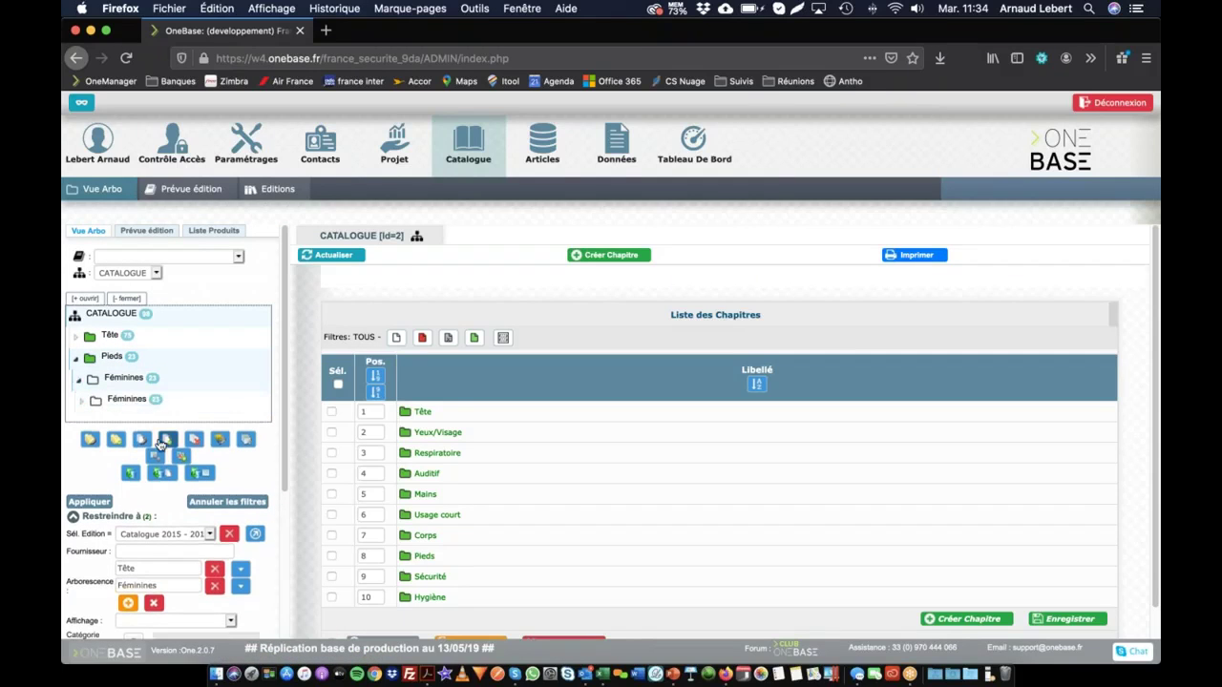
- Filter the catalogue tree by the keyword "chaussure"
scroll(160, 443, down, 4)
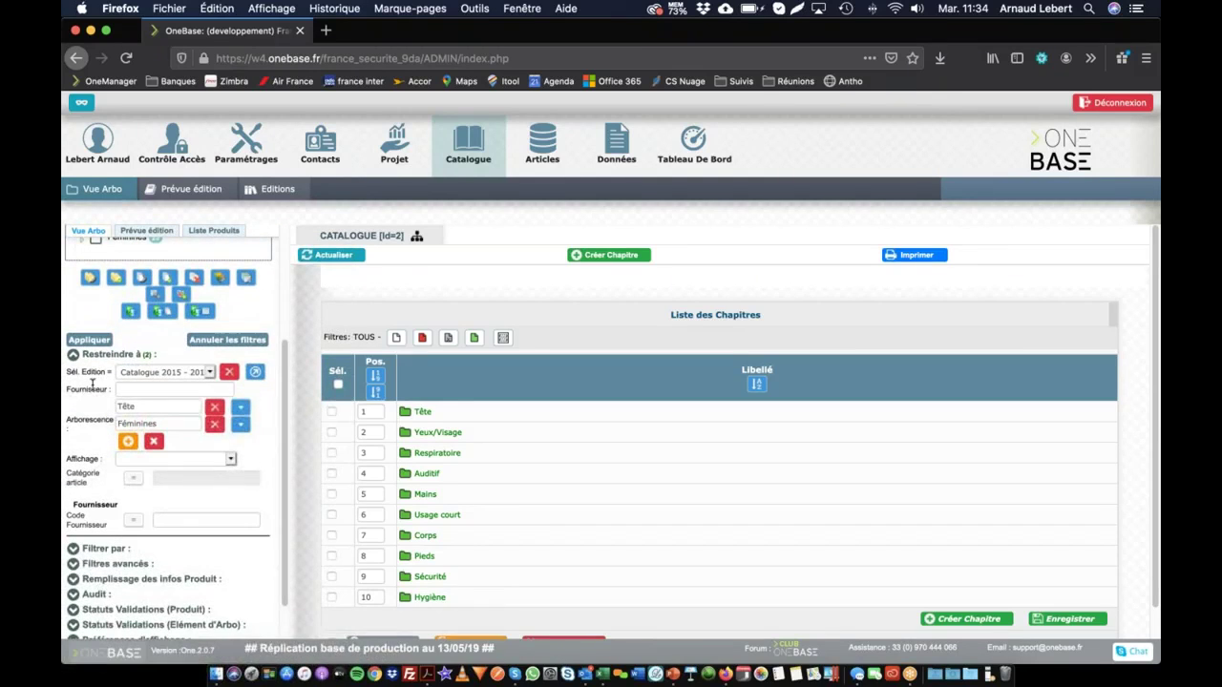
scroll(93, 383, down, 1)
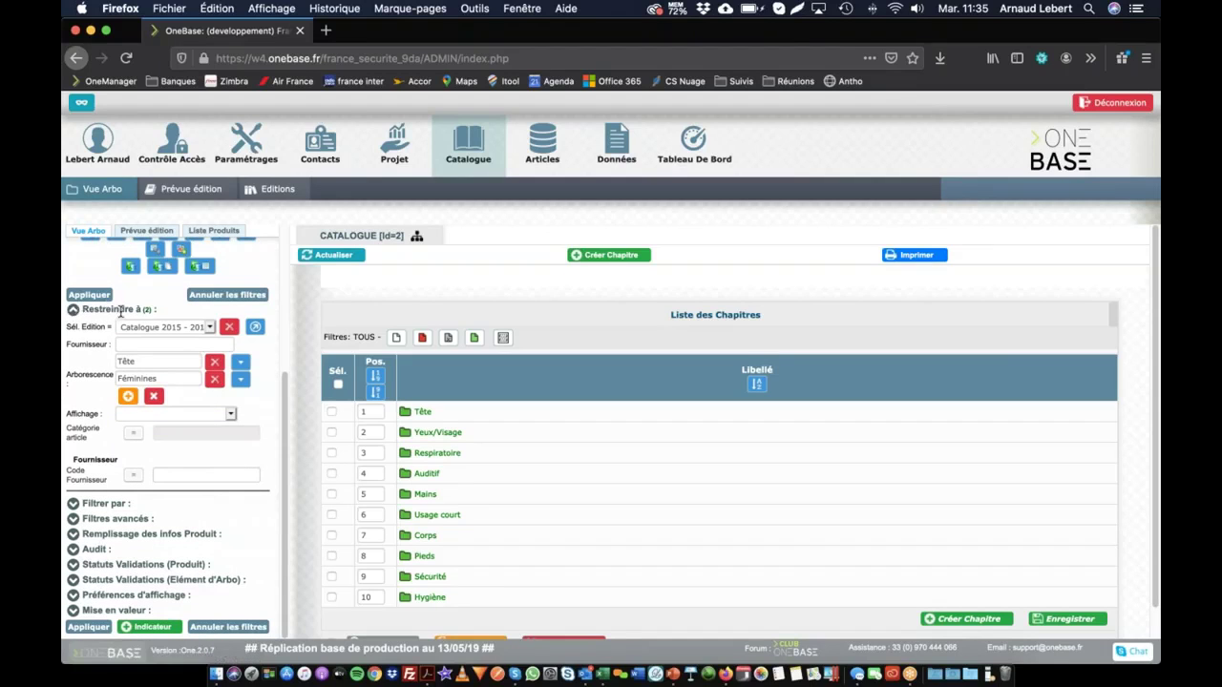
click(77, 506)
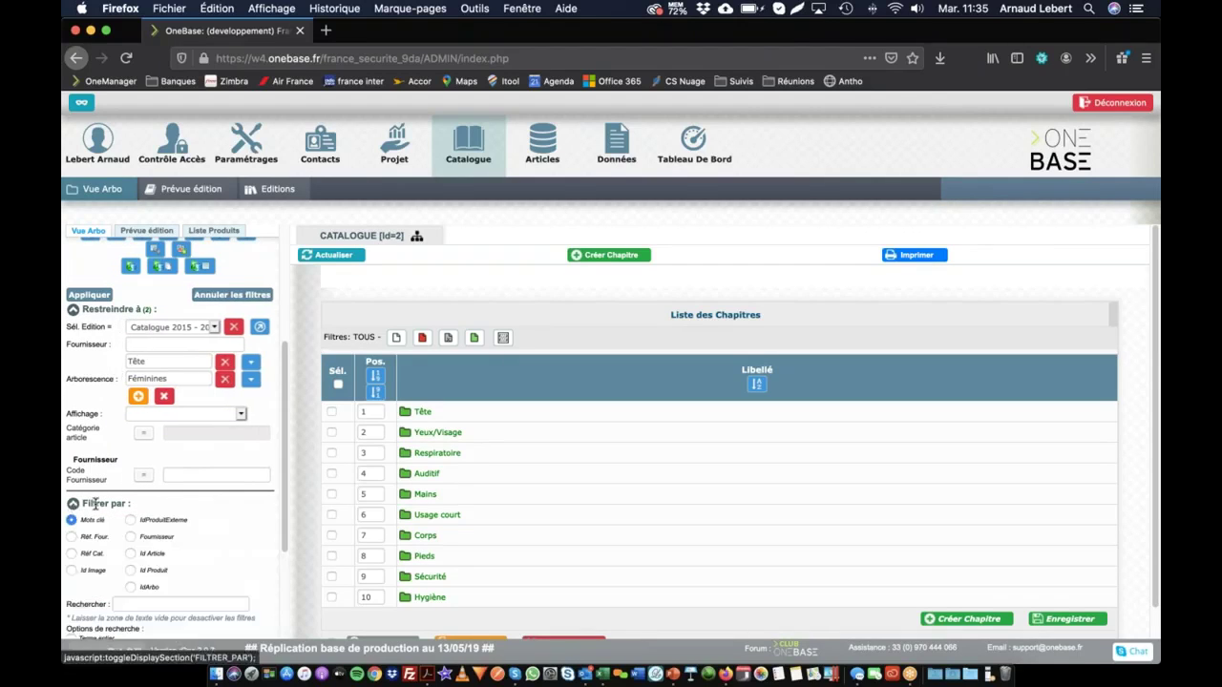
scroll(96, 503, down, 3)
click(137, 476)
text(chaussure)
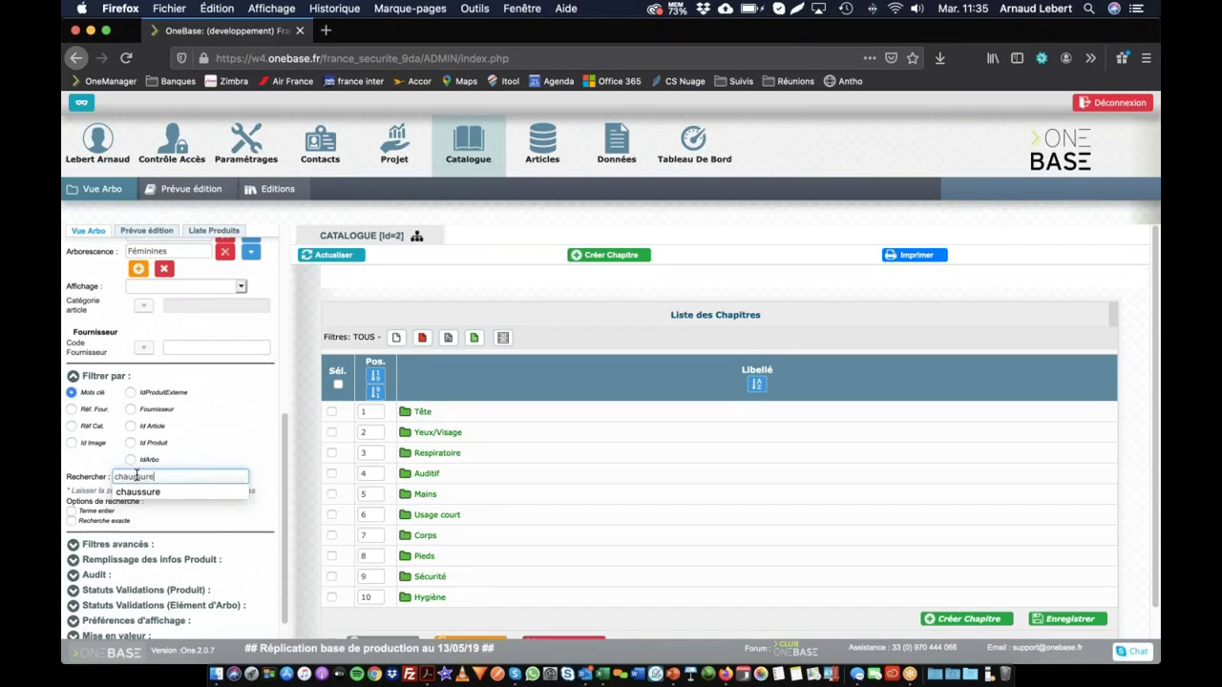
key(Return)
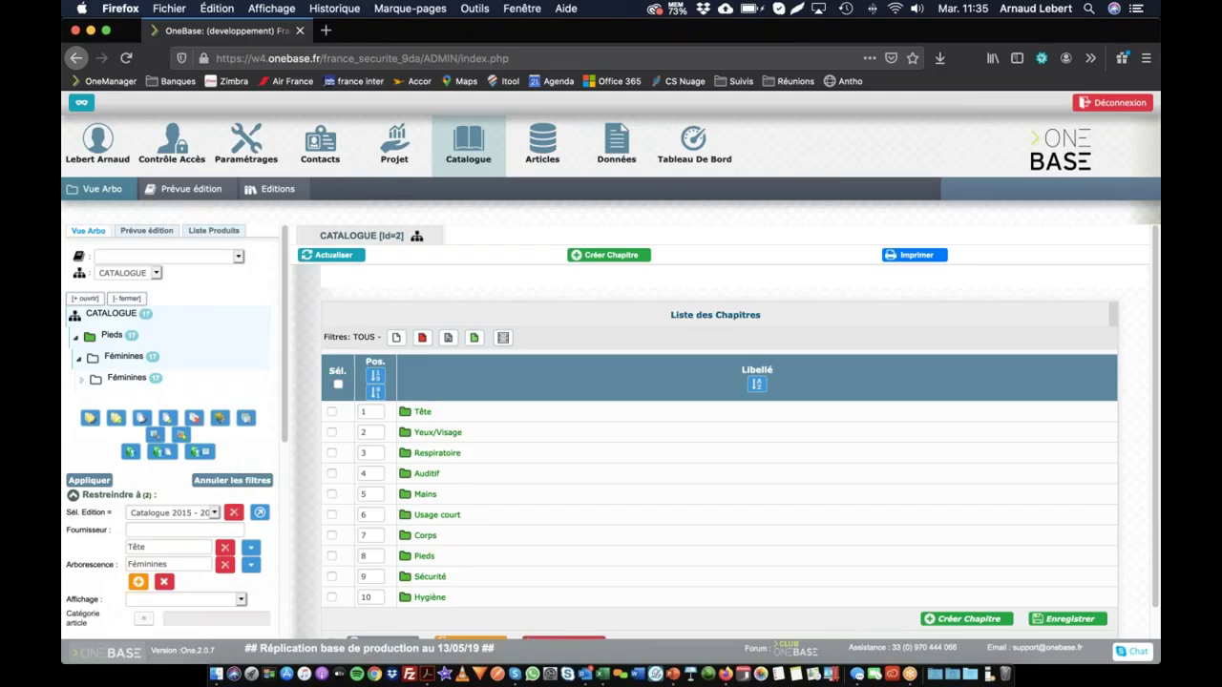
- Switch the search criterion to Réf. Four., to Réf Cat., and finally to IdProduitExterne
scroll(154, 422, down, 2)
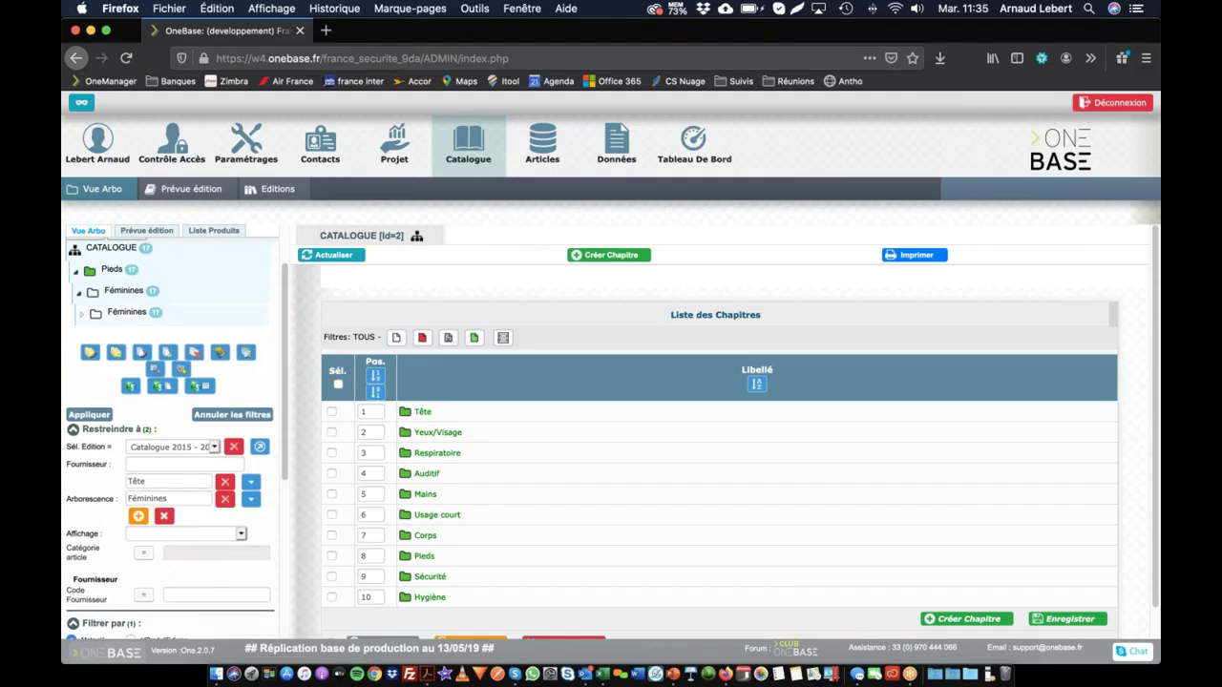
scroll(167, 515, down, 5)
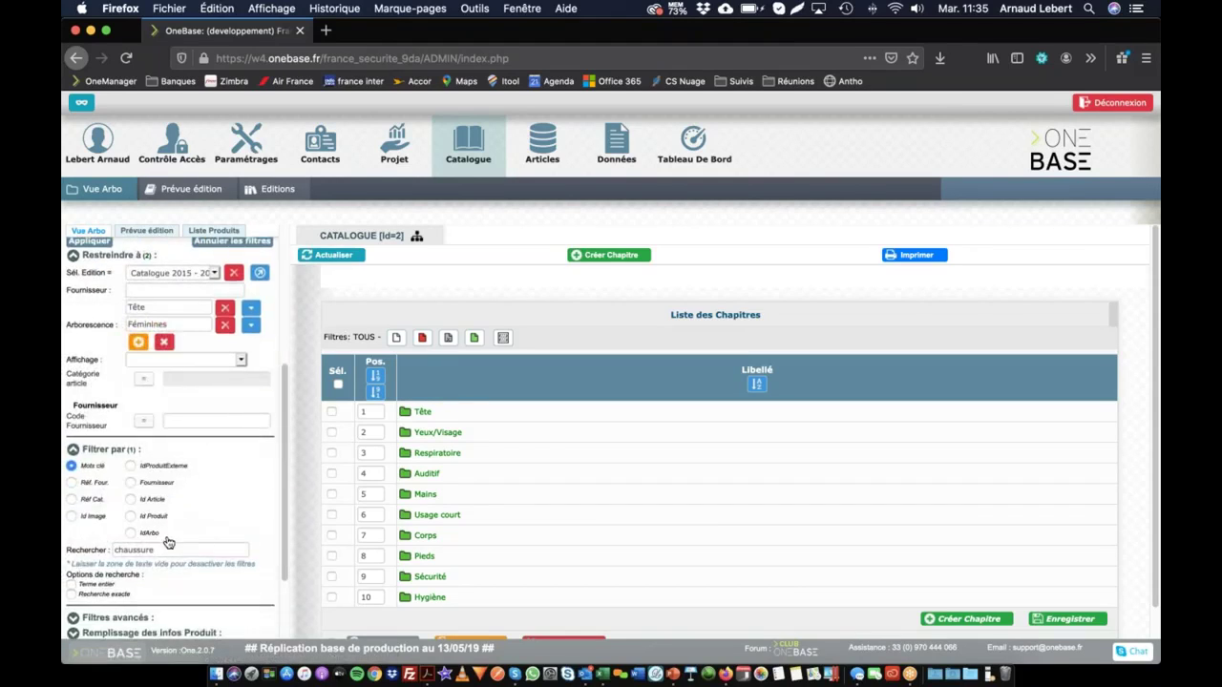
click(71, 483)
click(71, 500)
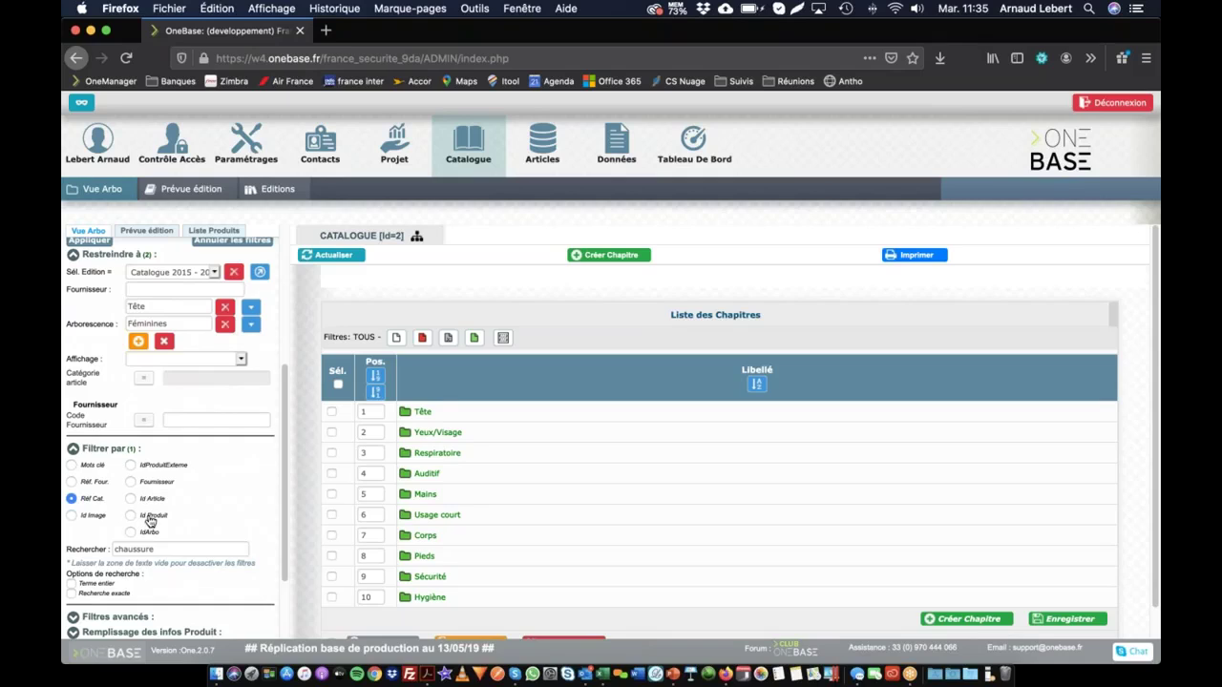
click(131, 465)
scroll(146, 528, up, 3)
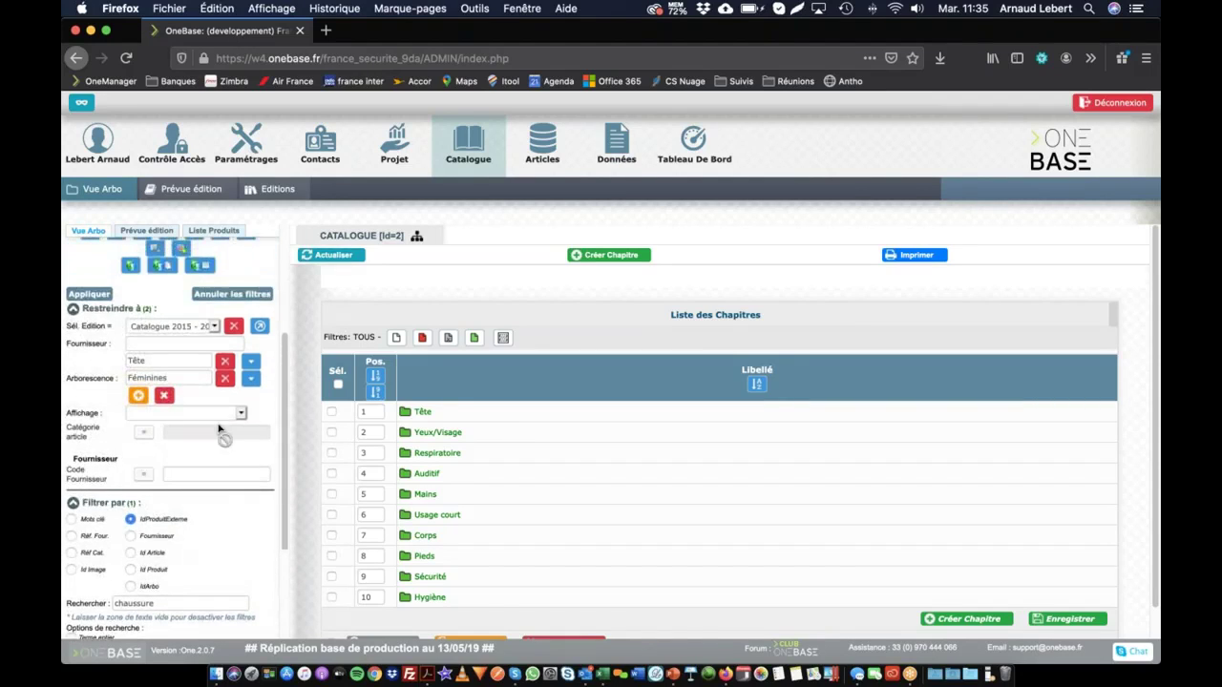
- Open the Auditif chapter's record and highlight its Id beside the chapter title
click(426, 474)
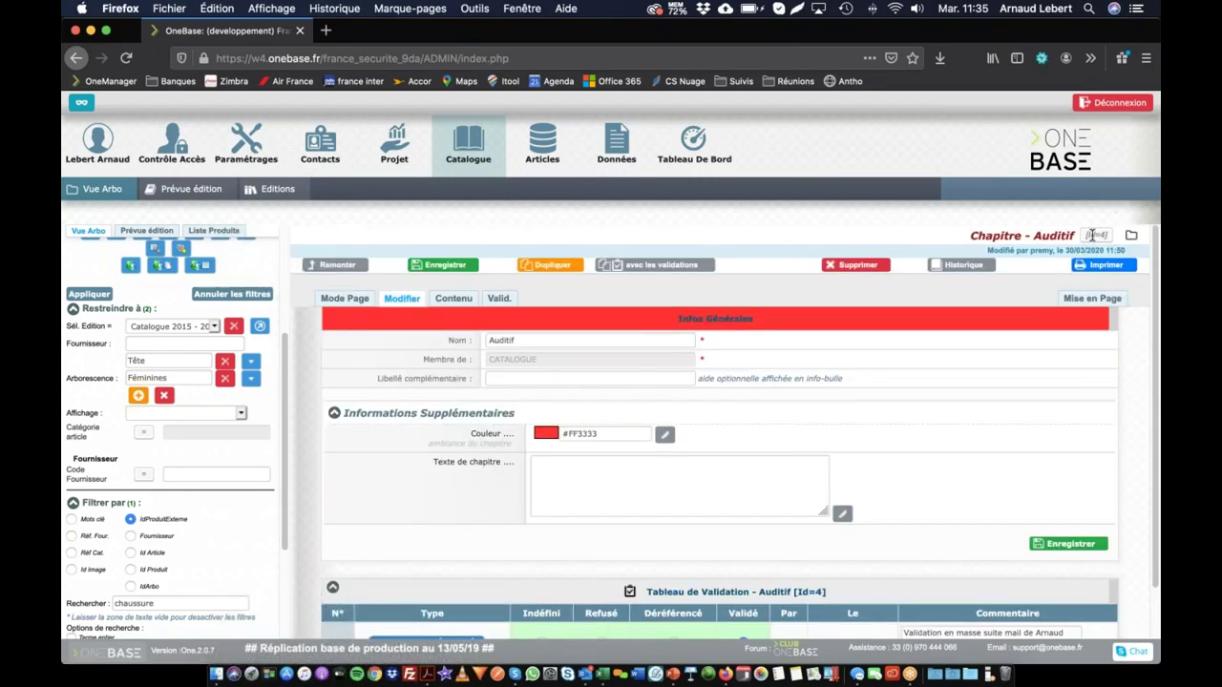
drag(1111, 236, 1088, 236)
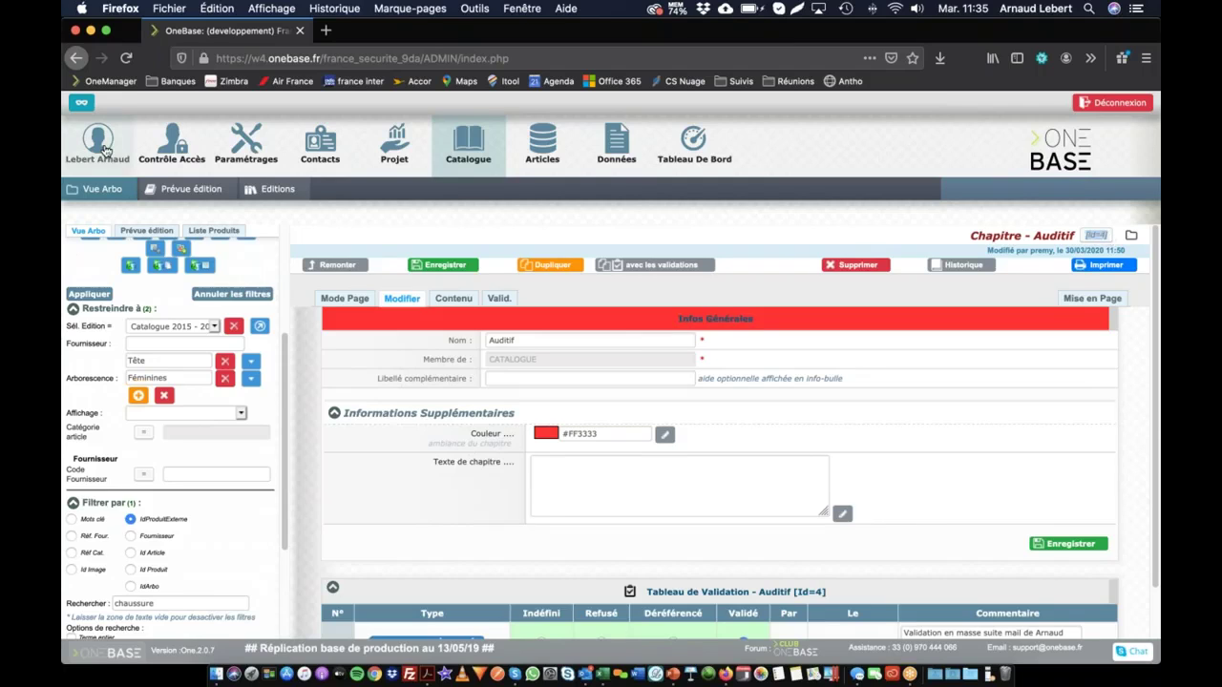
- Open the user preferences, highlight the Afficher les Id OneBase option, and close the preferences page
mouse_move(106, 150)
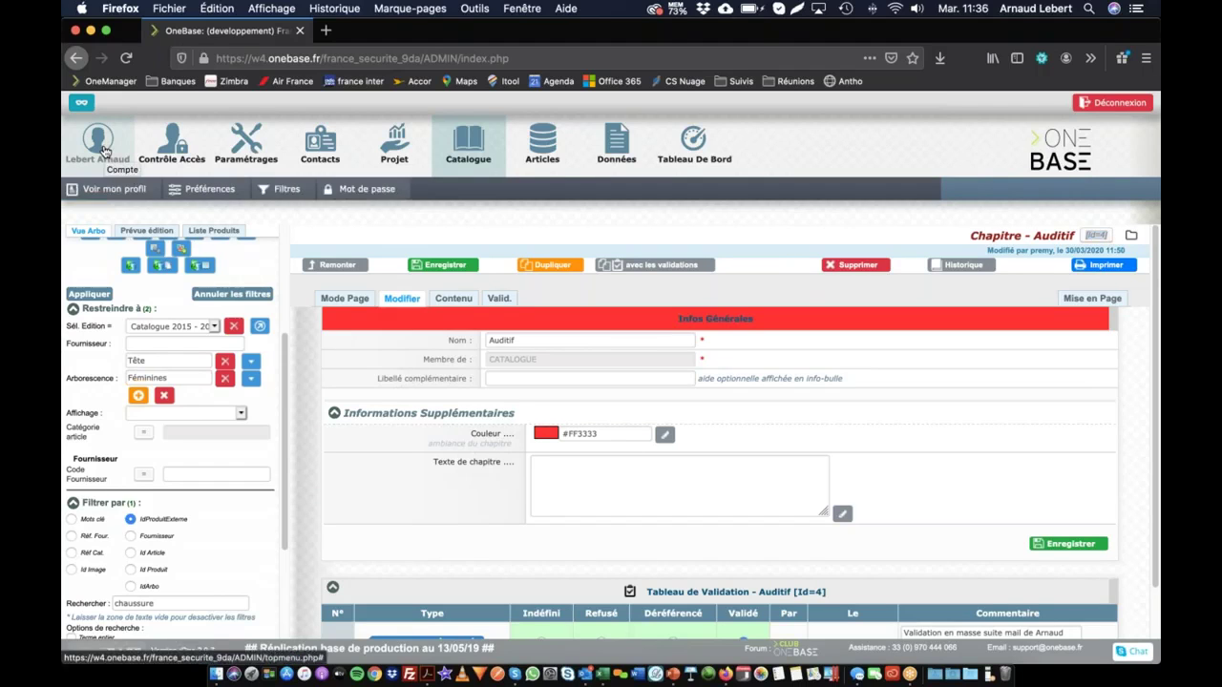
click(212, 191)
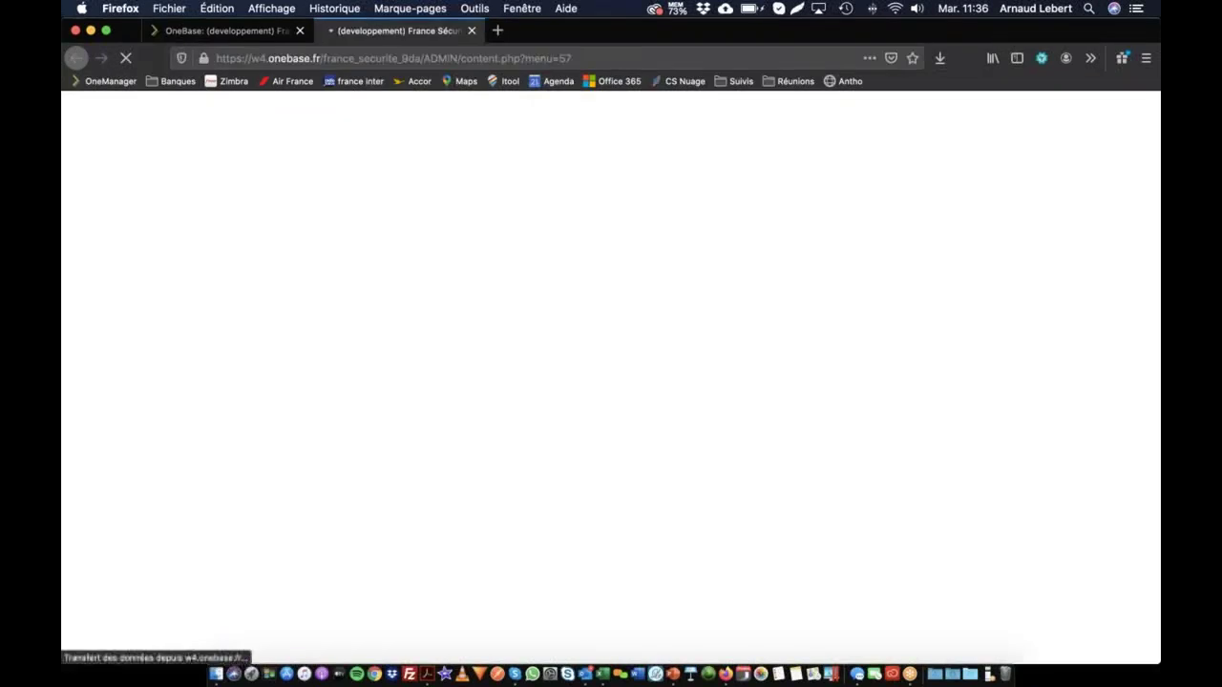
drag(180, 161, 329, 168)
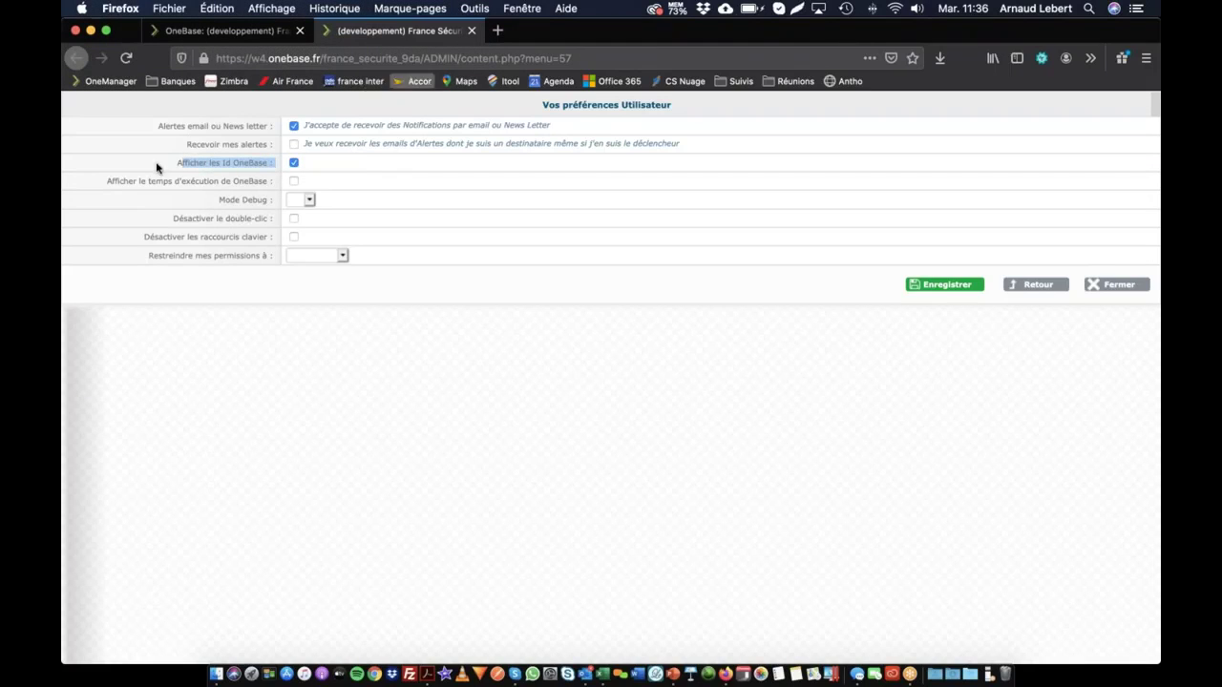
click(471, 30)
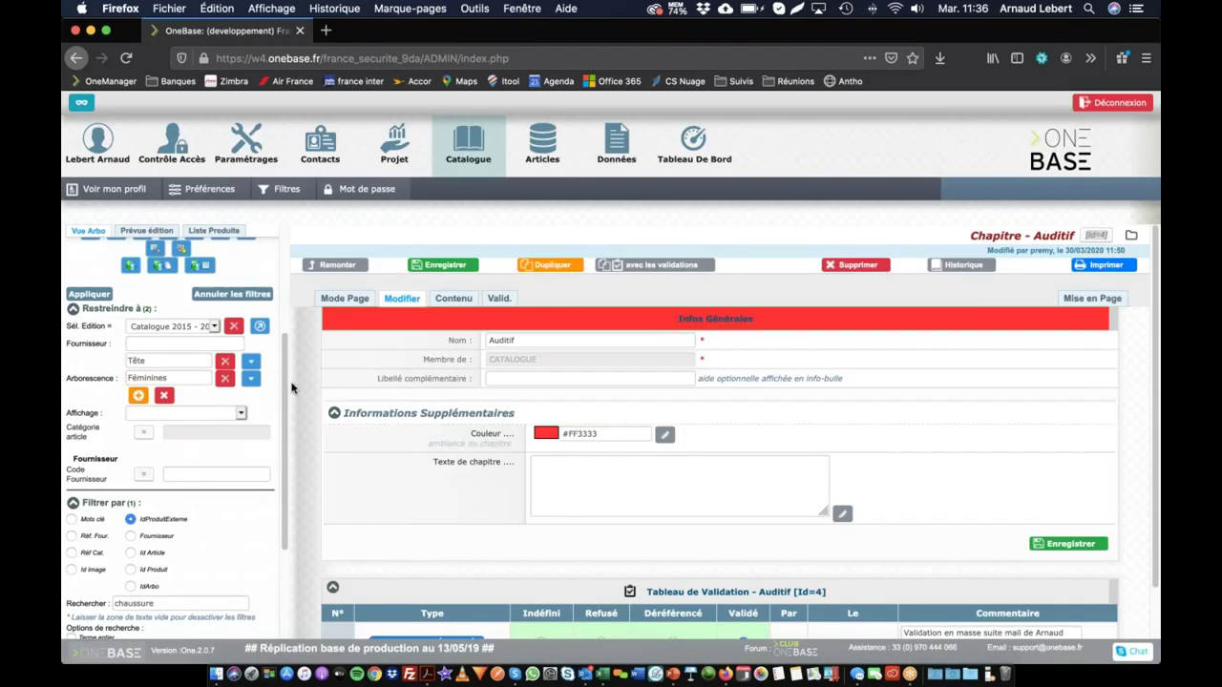
- Display the Auditif chapter's content with its list of families
scroll(155, 468, down, 4)
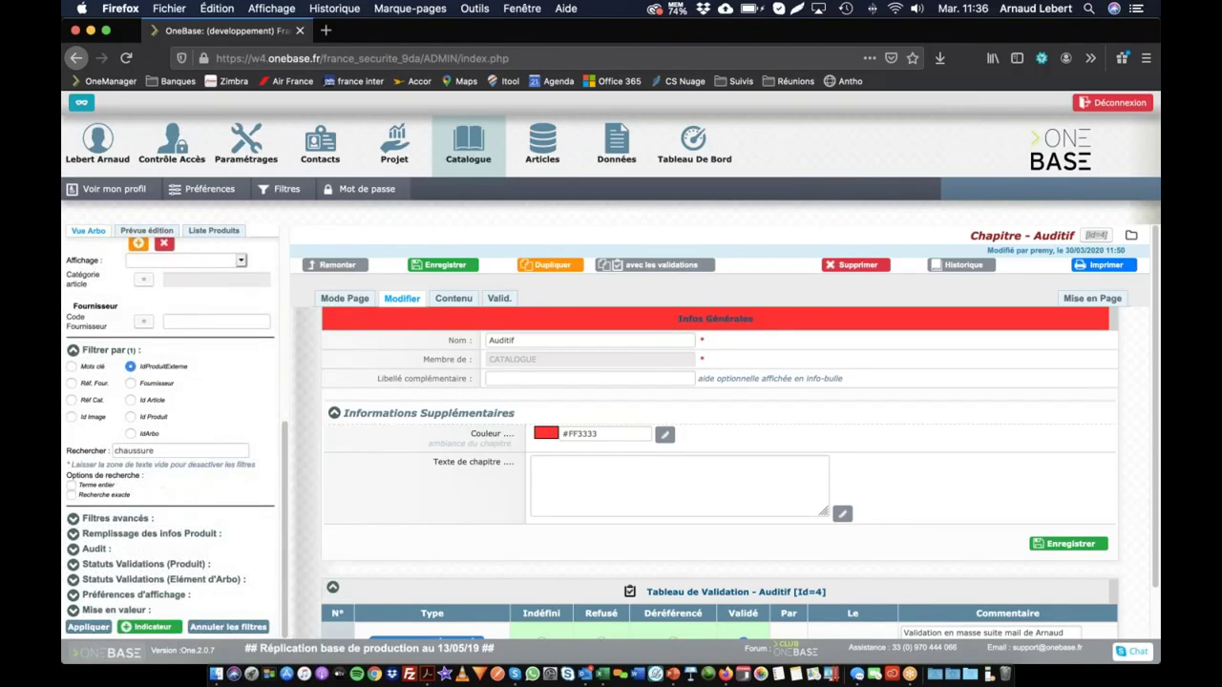
scroll(143, 420, up, 4)
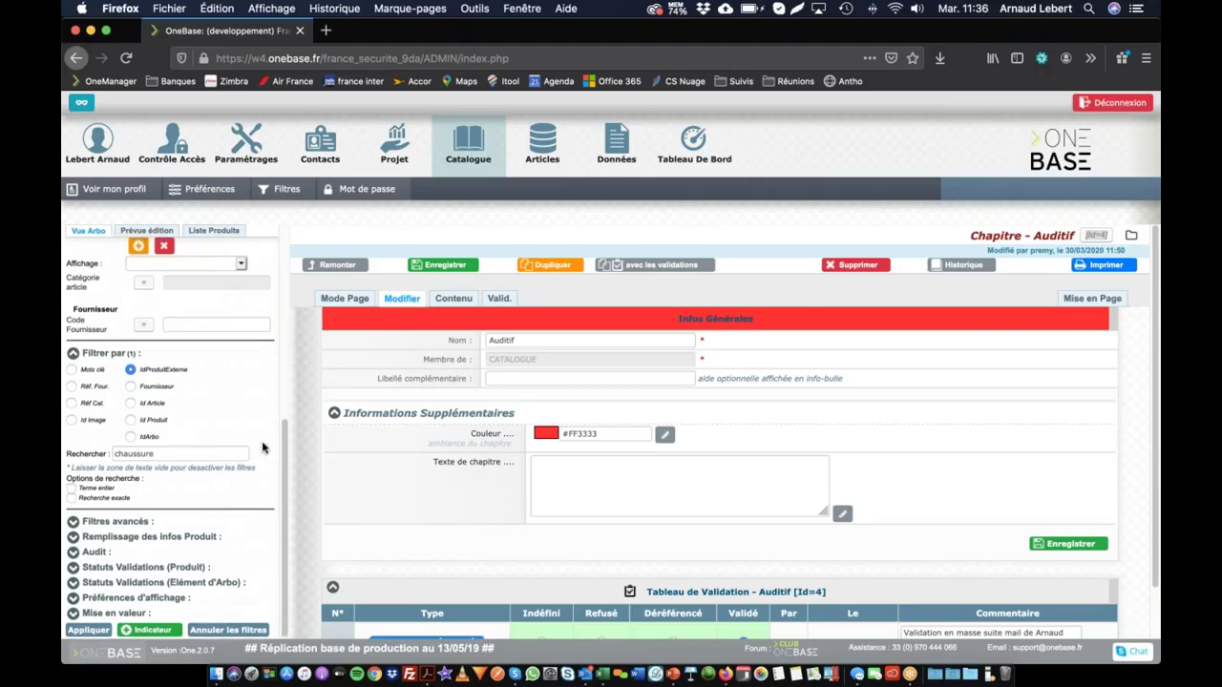
click(453, 299)
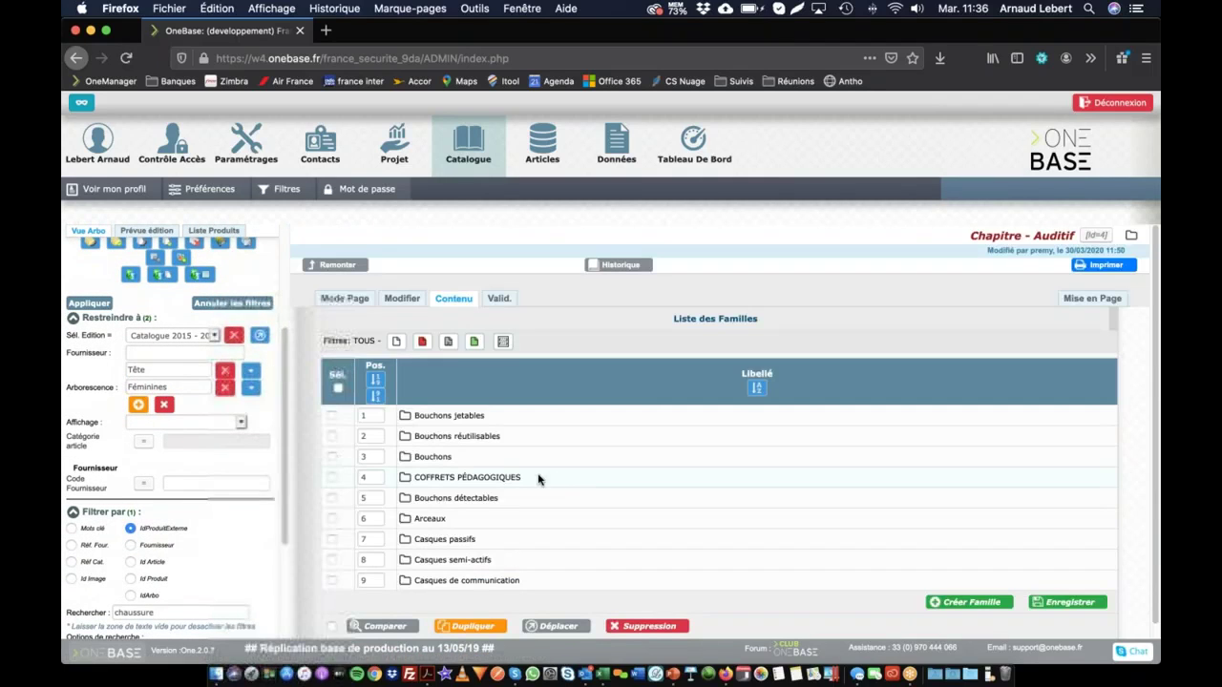
- Expand the whole catalogue tree, open the Blush Flex S3 product and highlight its Id beside the product title
scroll(114, 286, up, 2)
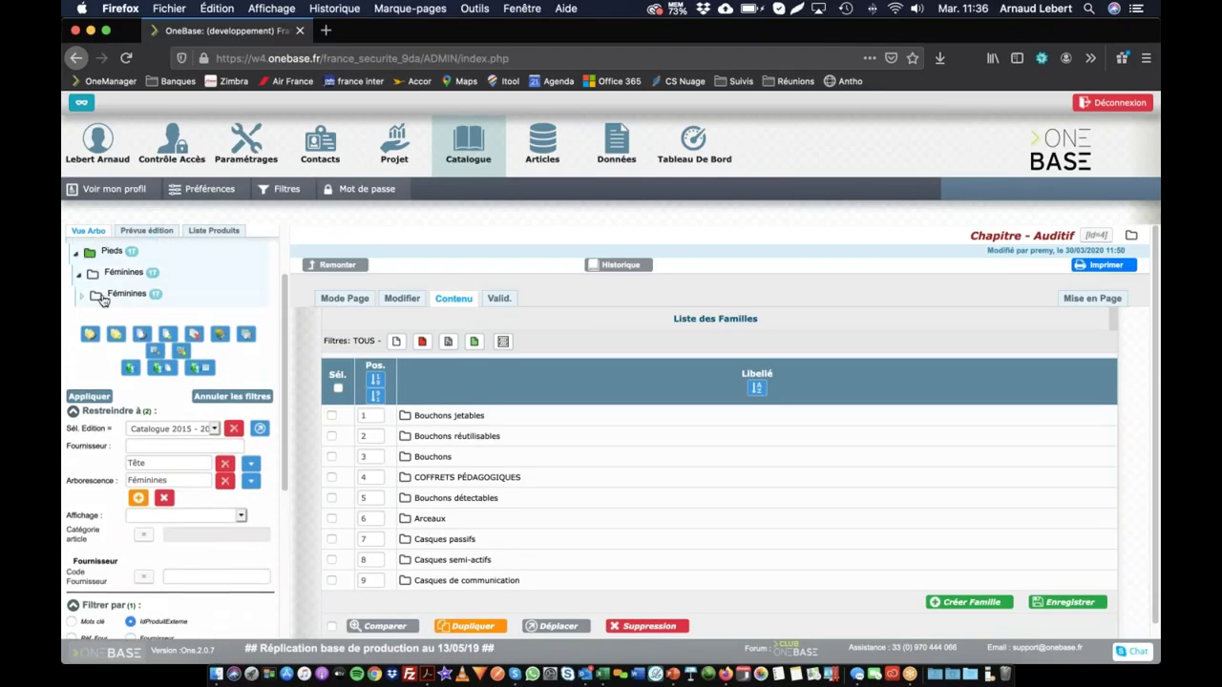
scroll(91, 266, up, 2)
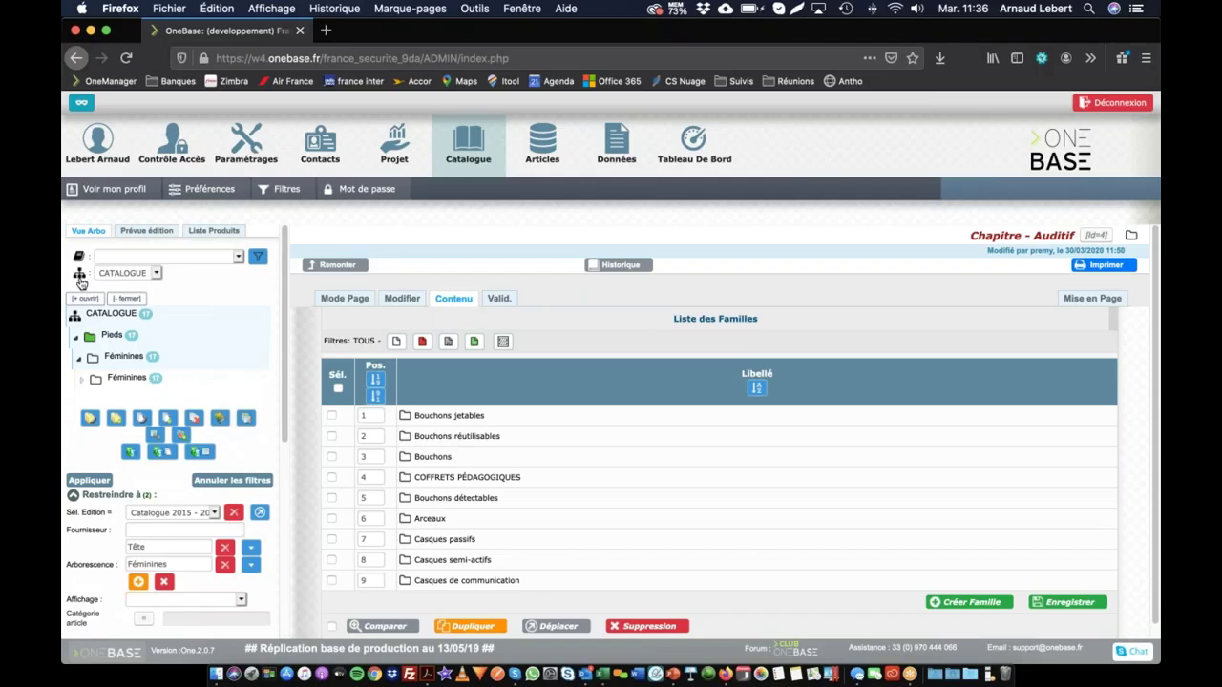
click(85, 300)
click(138, 441)
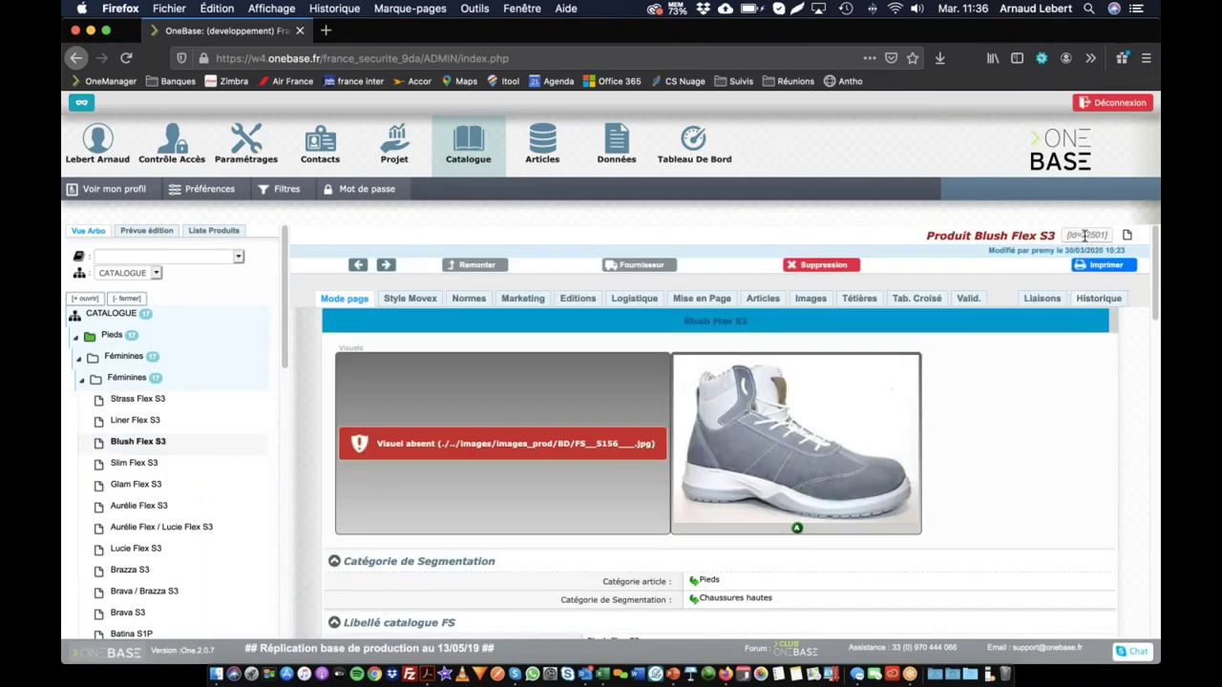
drag(1082, 235, 1107, 235)
- Filter the catalogue tree by Id Produit with the value 32501
scroll(146, 538, down, 10)
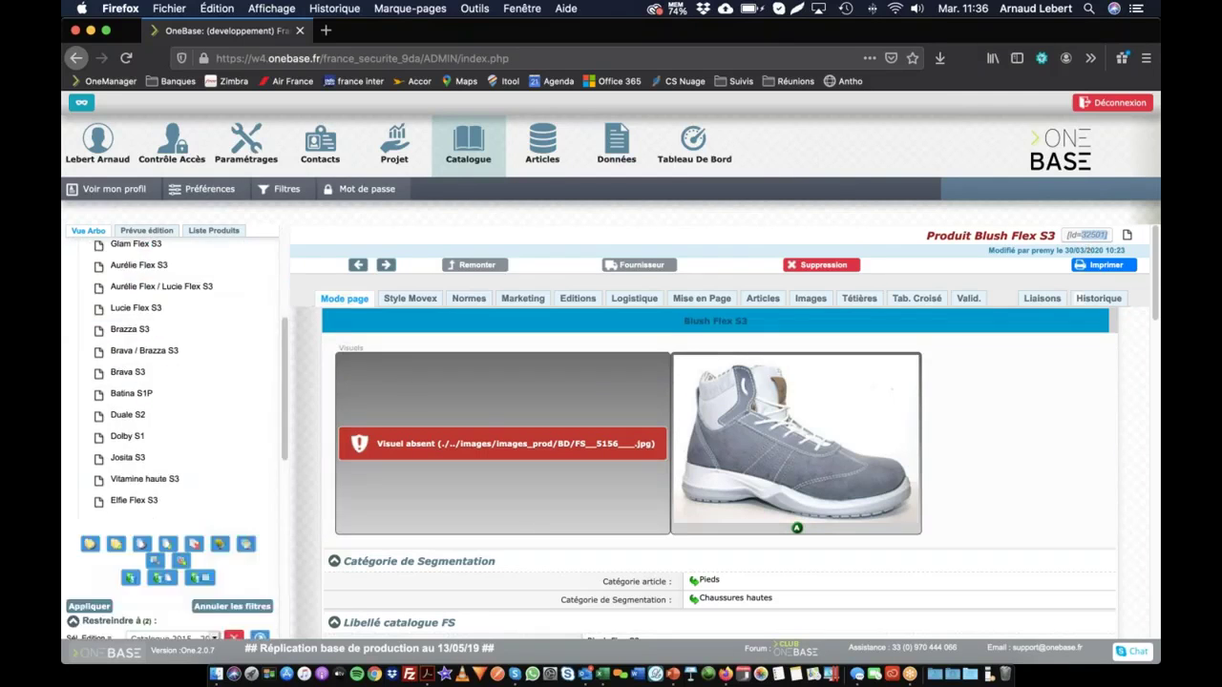
scroll(148, 538, down, 5)
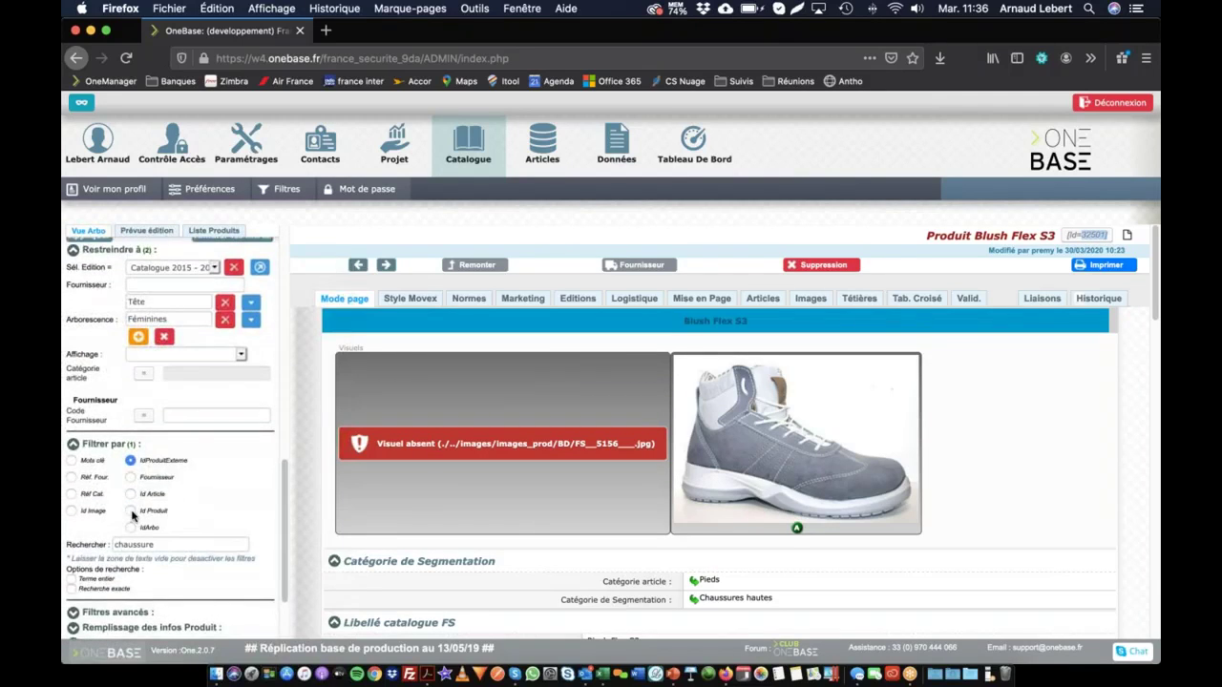
drag(162, 542, 61, 537)
text(32501)
key(Return)
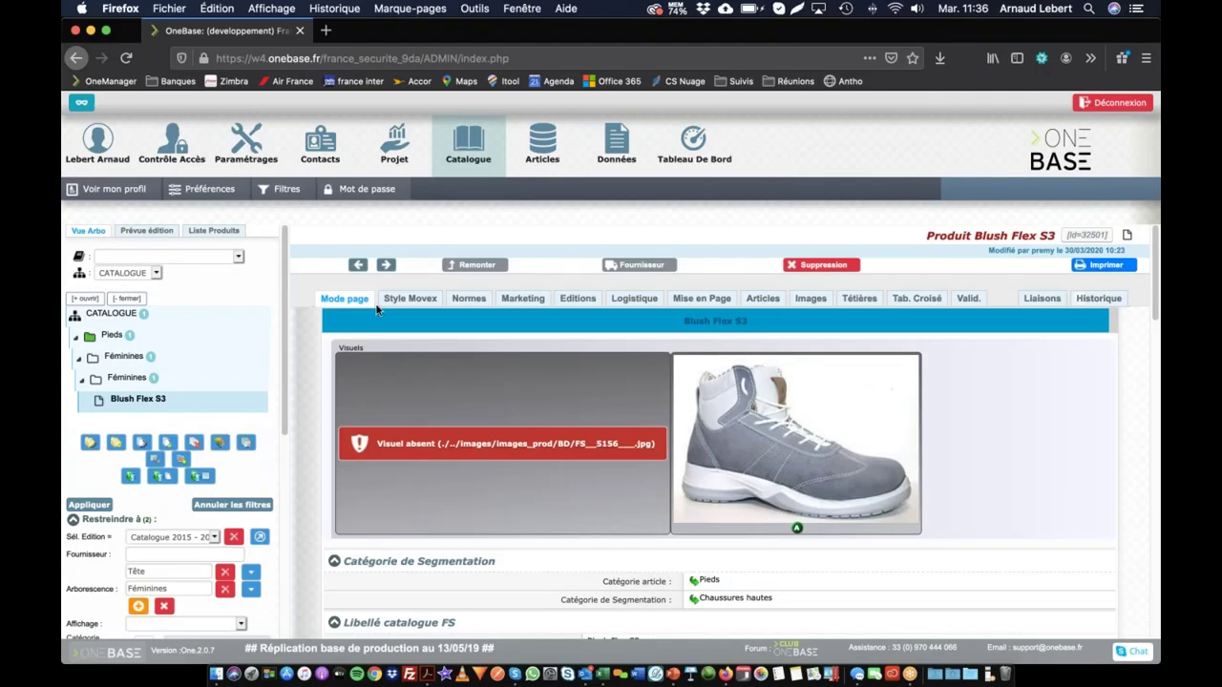
- Go up from Blush Flex S3 to open the SARA S3 product, and add its Id 1339 after 32501 in the Id Produit filter
click(491, 265)
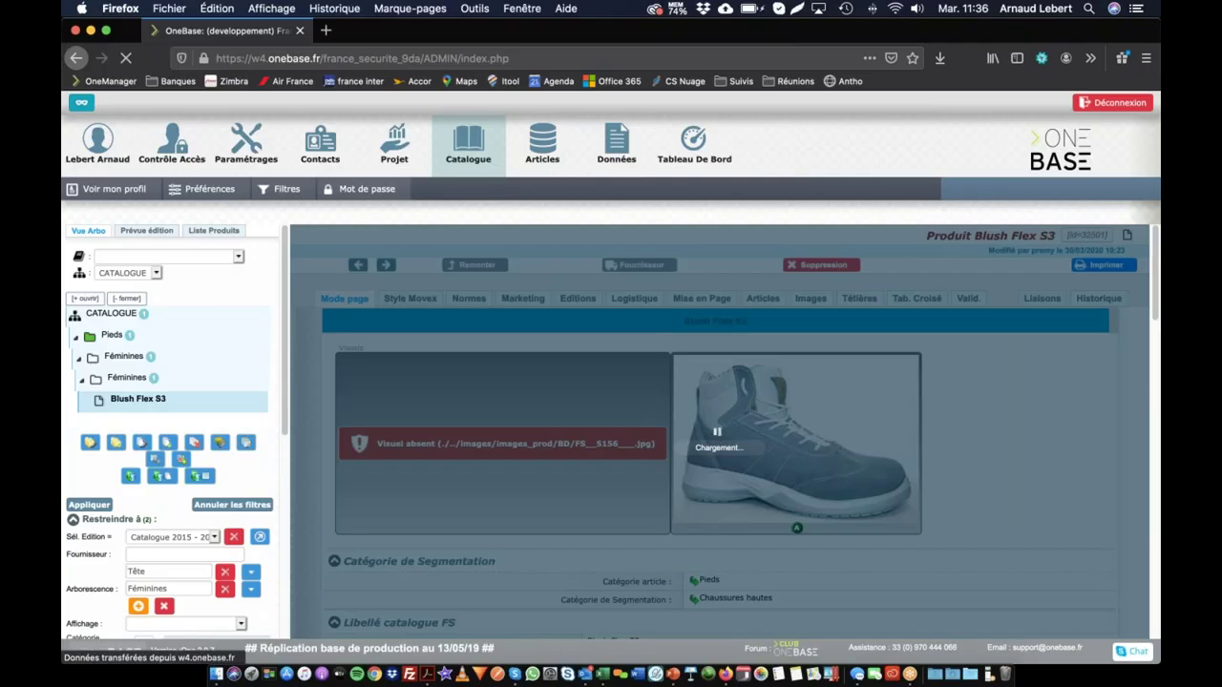
click(420, 558)
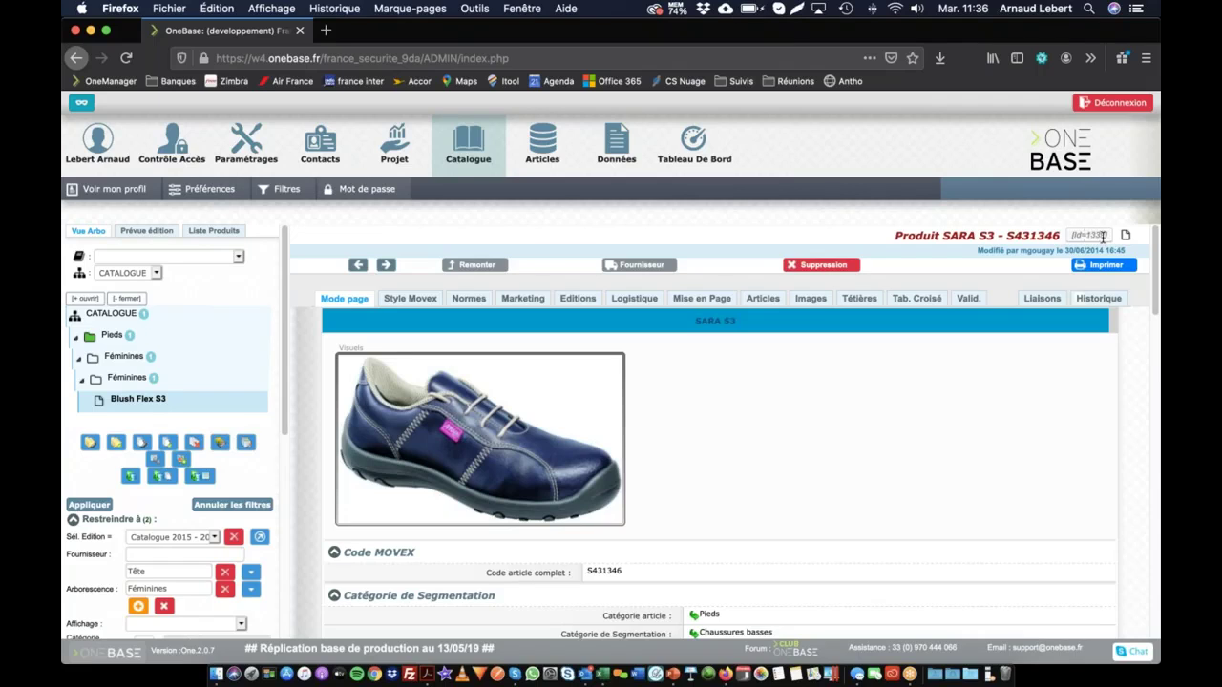
scroll(172, 525, down, 5)
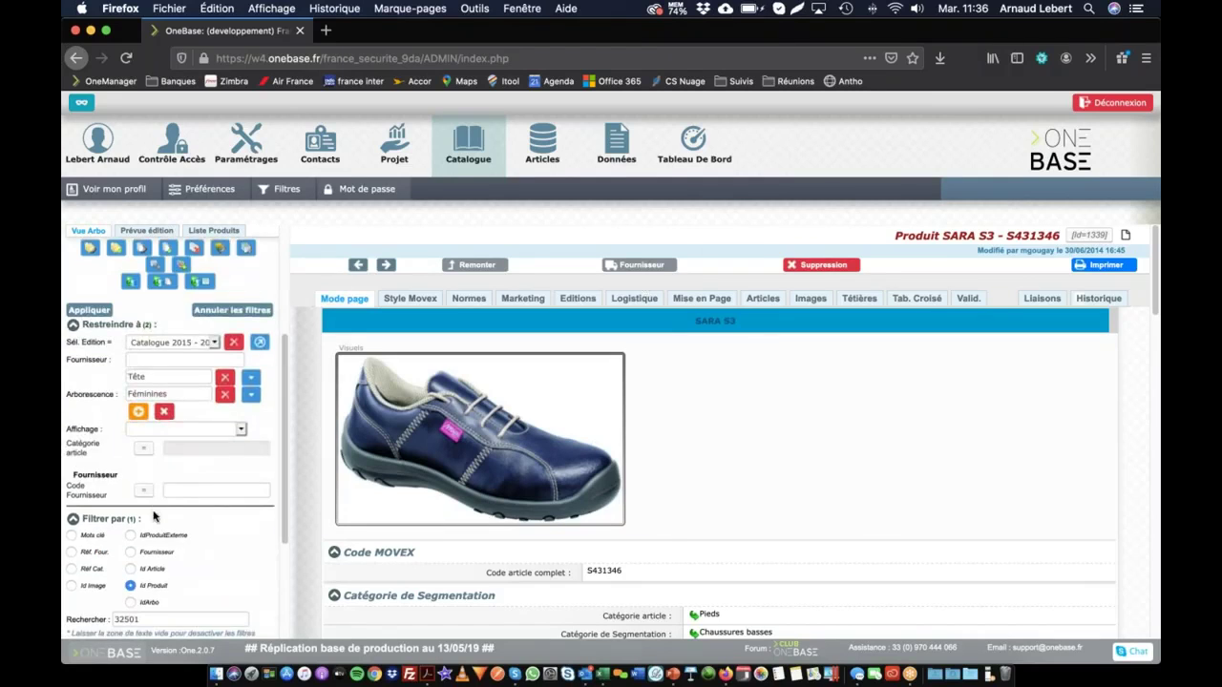
scroll(152, 516, down, 2)
click(151, 548)
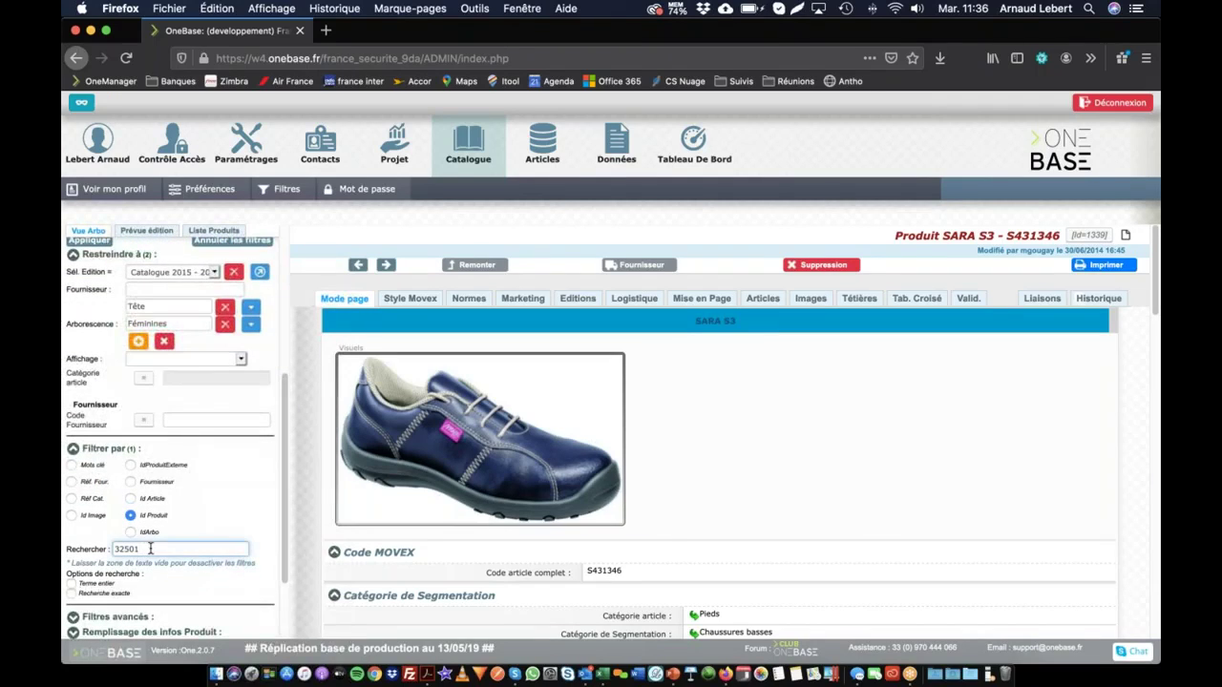
key(BackSpace)
key(BackSpace)
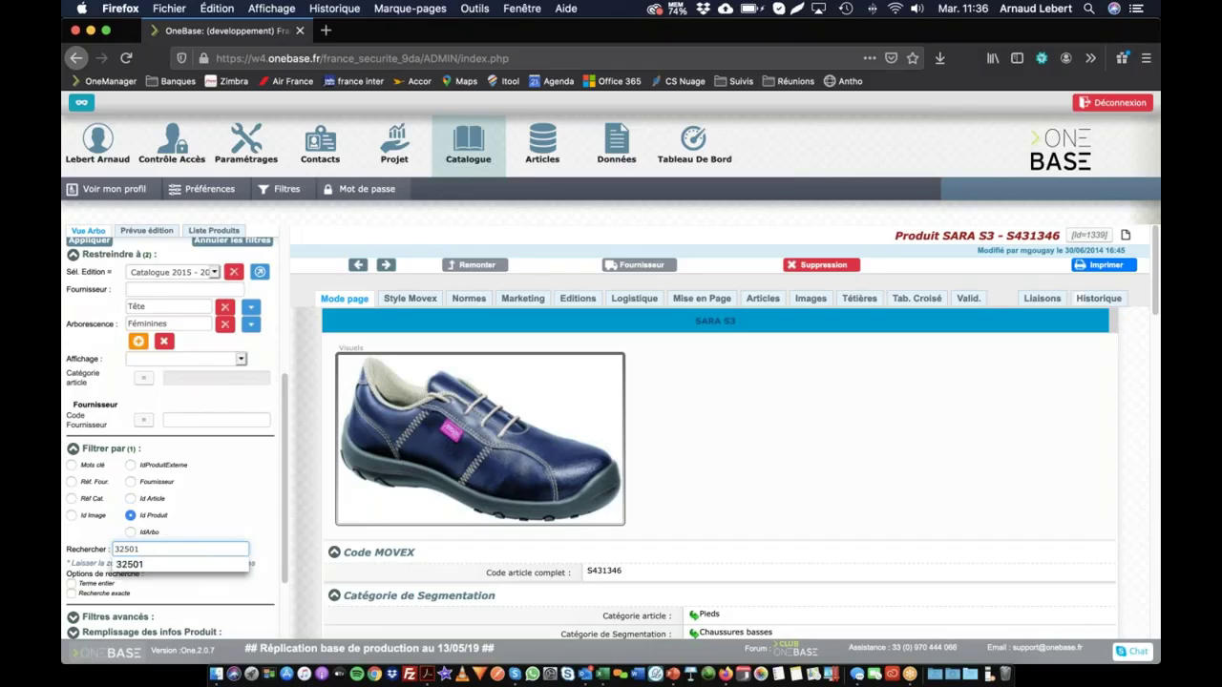
text(13)
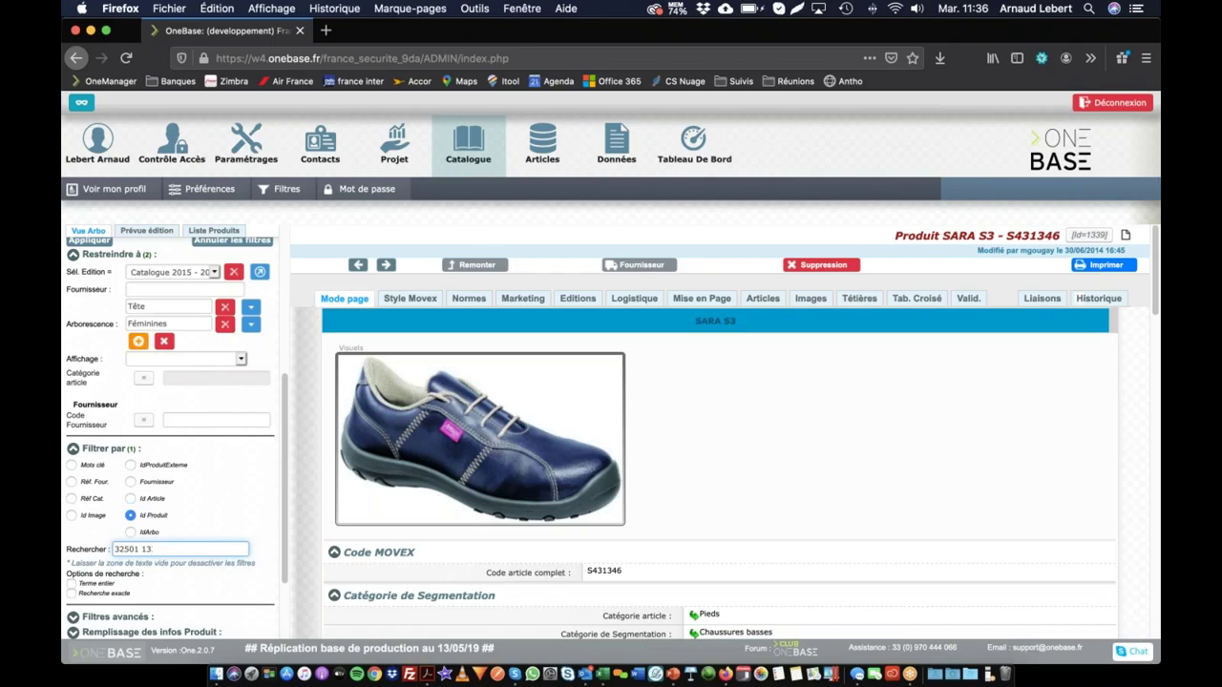
text(39)
key(Return)
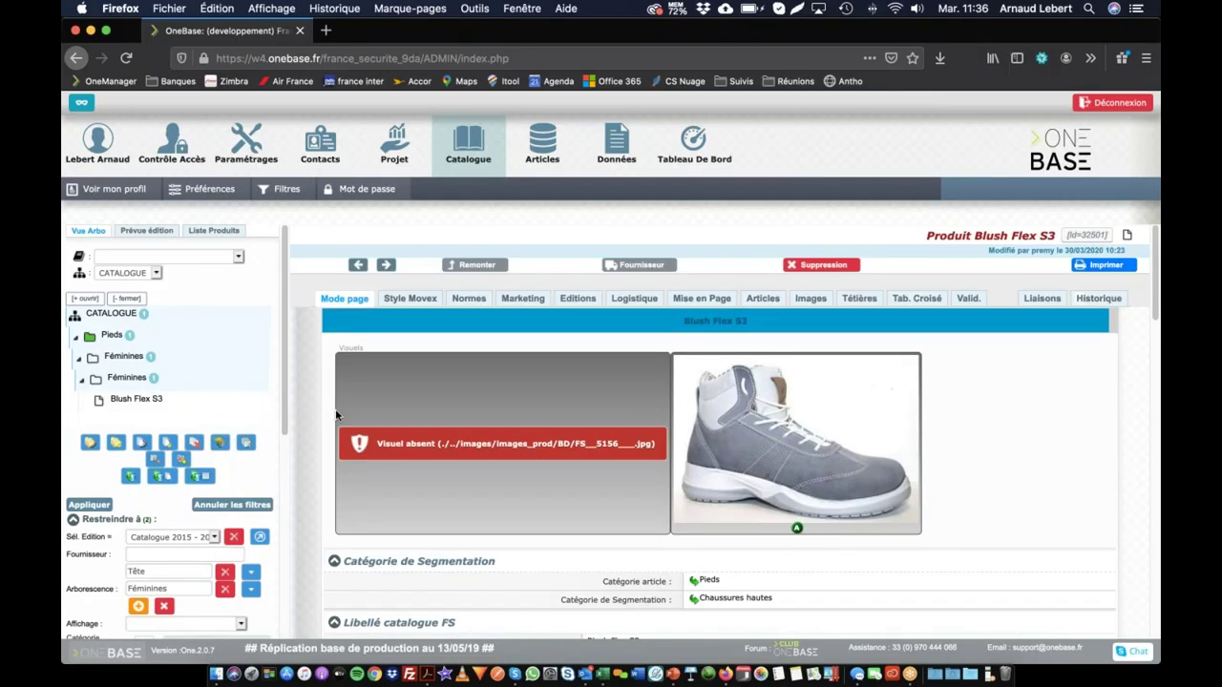
- Remove the edition restriction and the Tête and Féminines tree restrictions, and reapply the filters
scroll(338, 417, down, 3)
scroll(251, 453, down, 4)
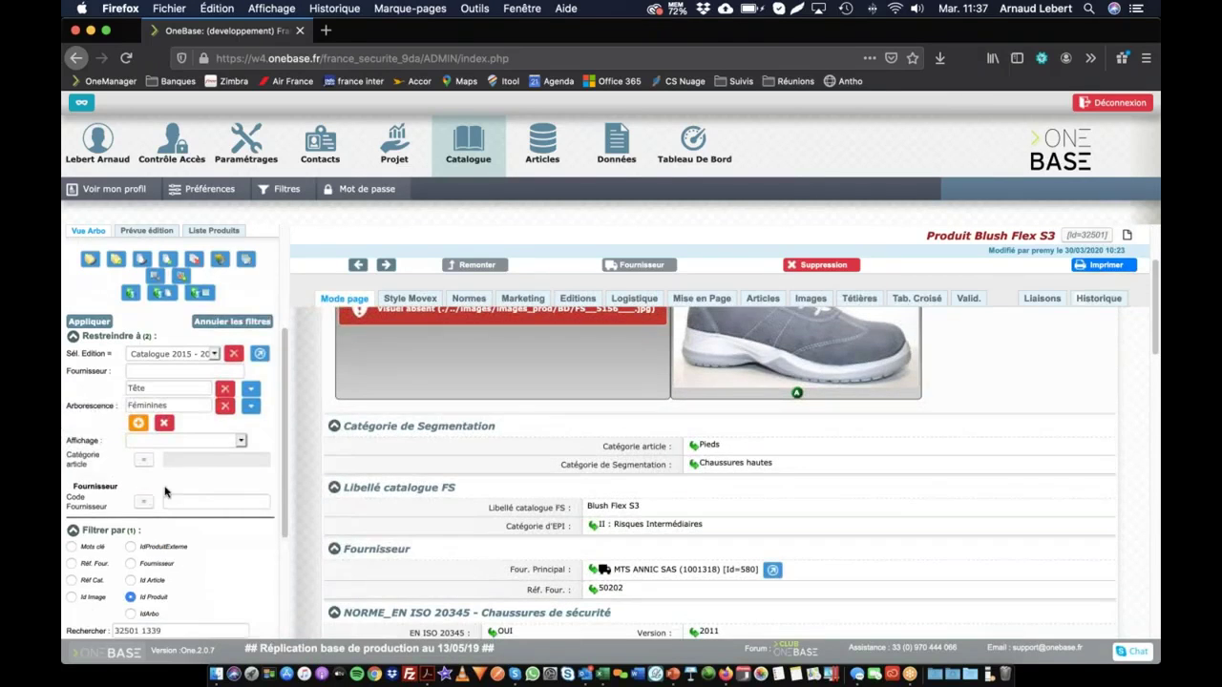
scroll(157, 496, down, 3)
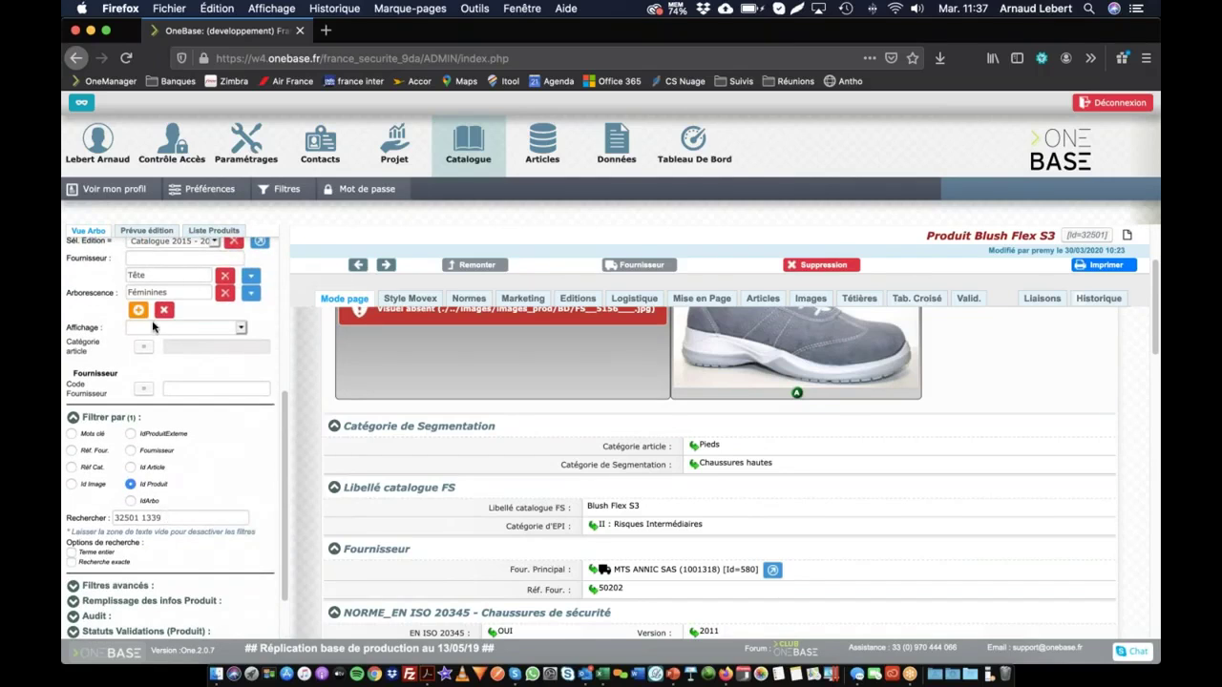
click(223, 296)
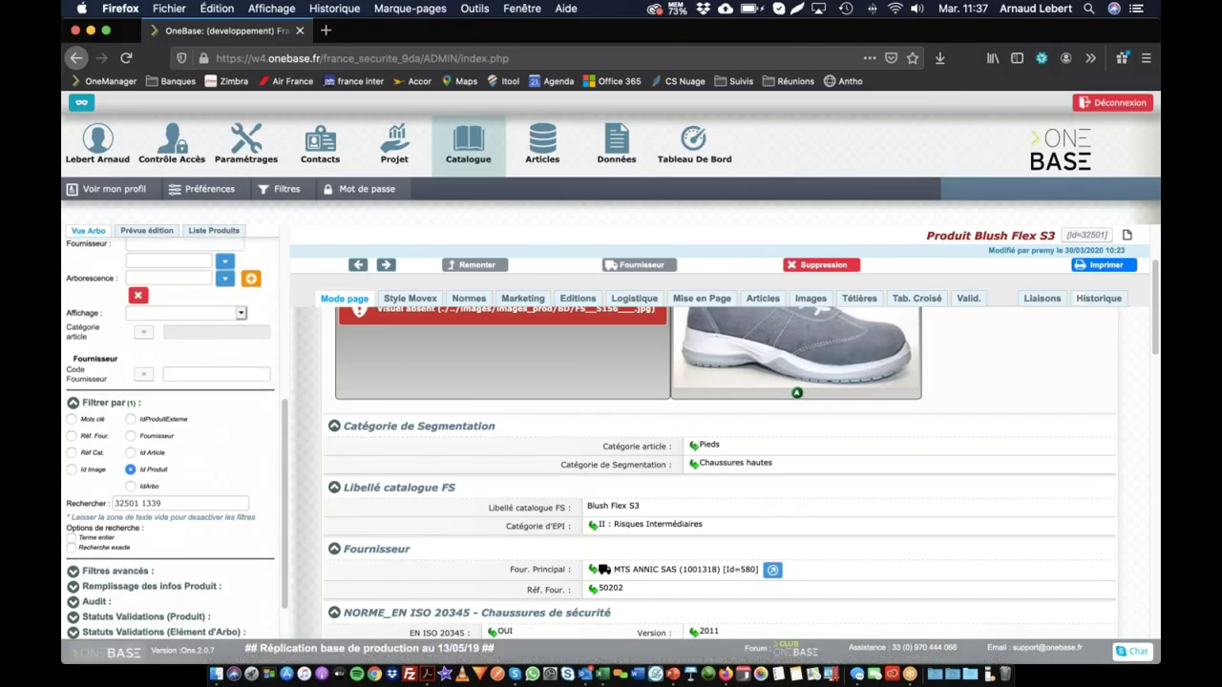
scroll(114, 611, down, 2)
click(88, 627)
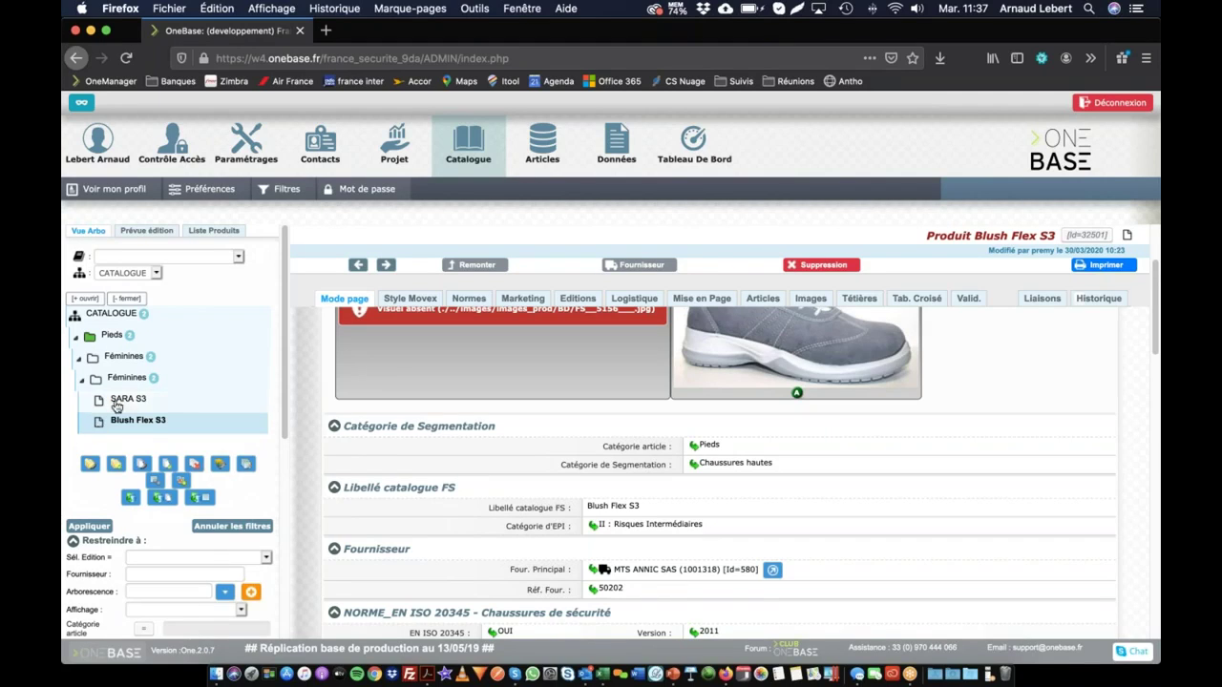
- Open the filtered SARA S3 and Blush Flex S3 products in turn, ending on SARA S3
click(113, 402)
click(125, 422)
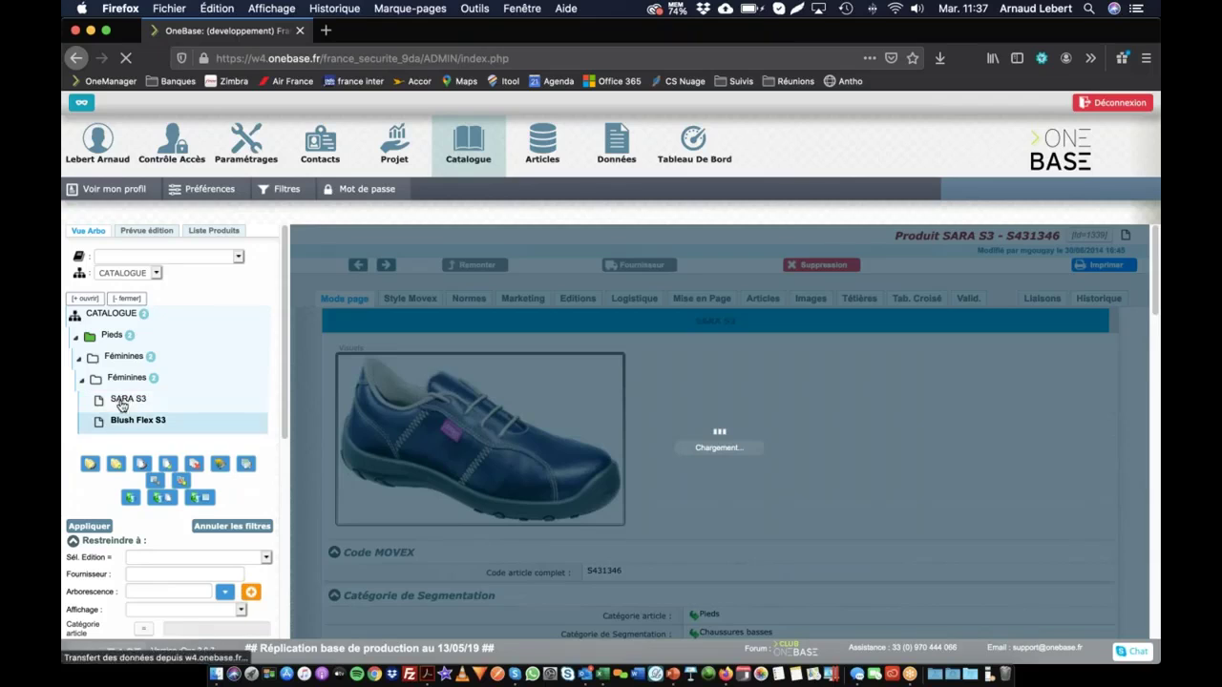
click(122, 401)
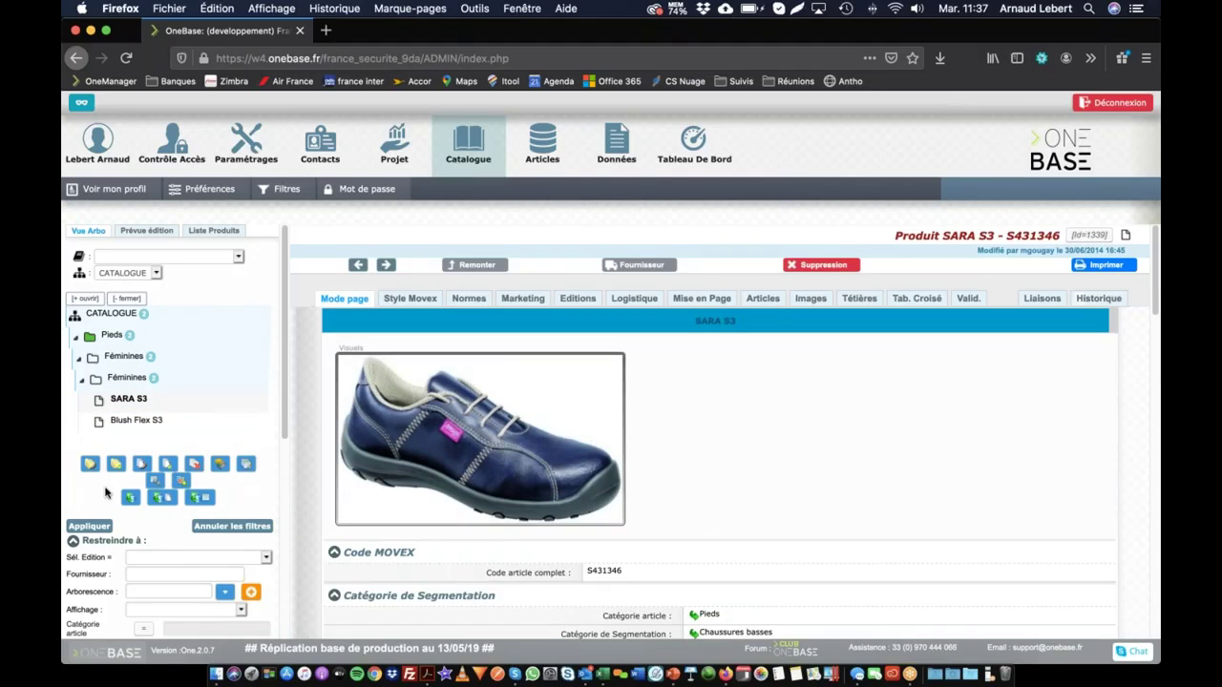
- Highlight the searched product Ids, and enable the Recherche exacte option and disable it again
scroll(143, 478, down, 5)
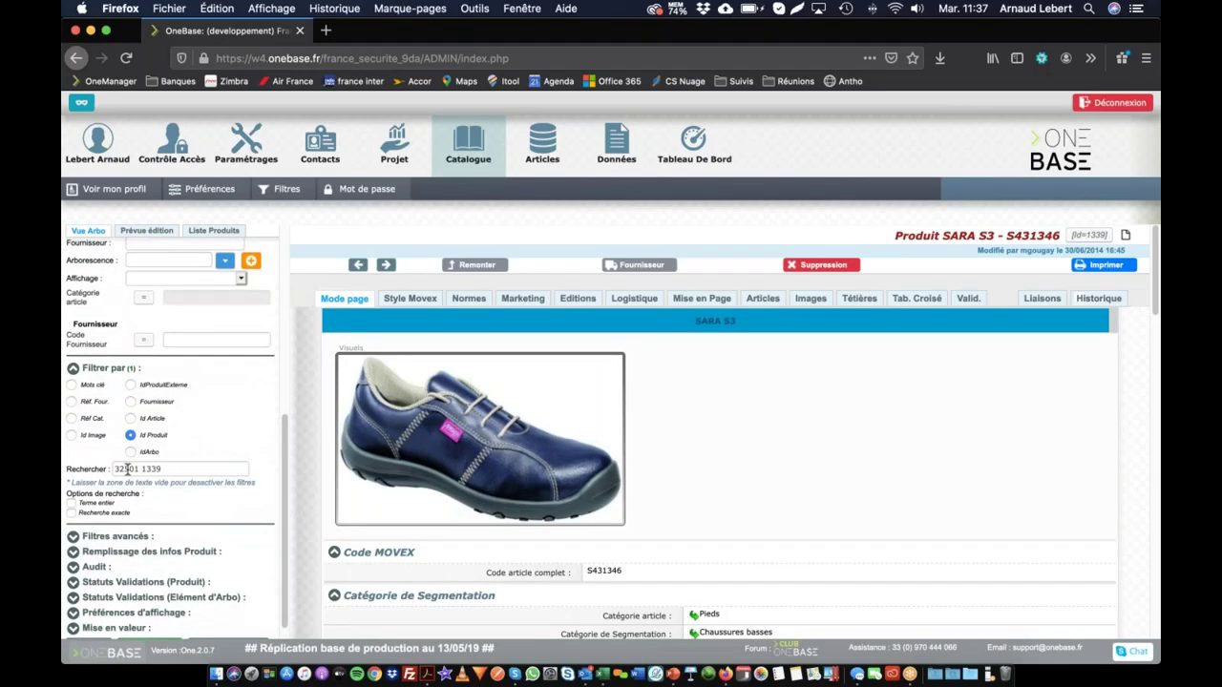
drag(177, 469, 63, 470)
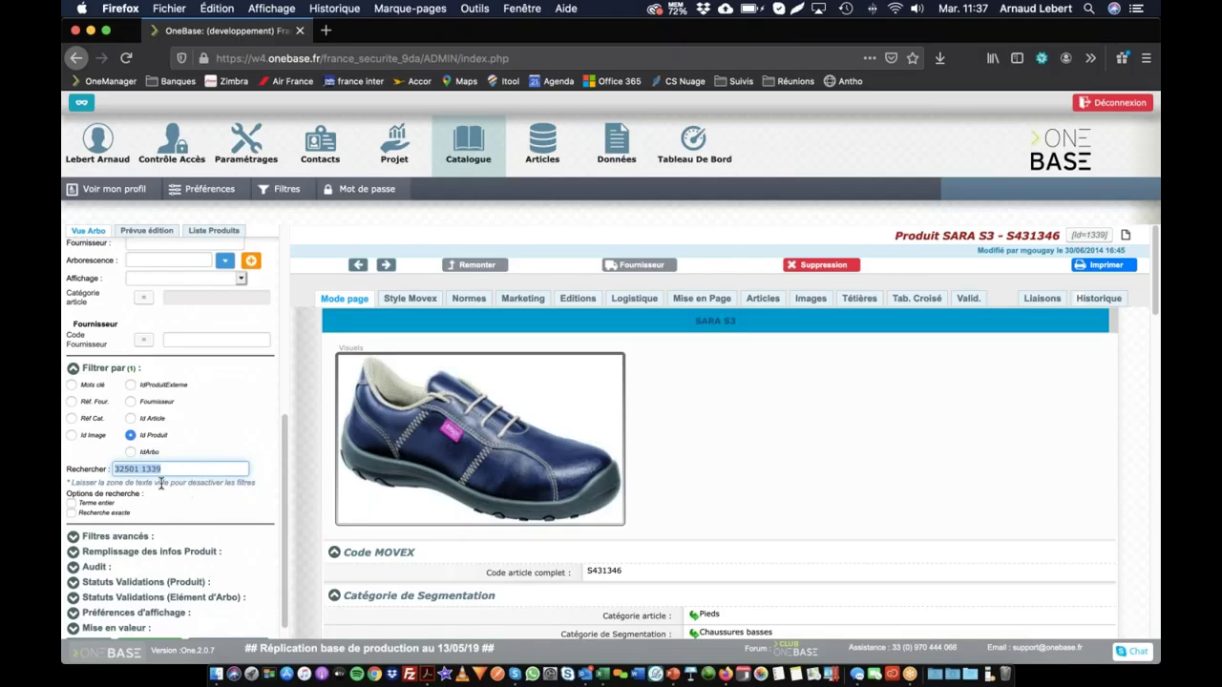
scroll(179, 493, down, 2)
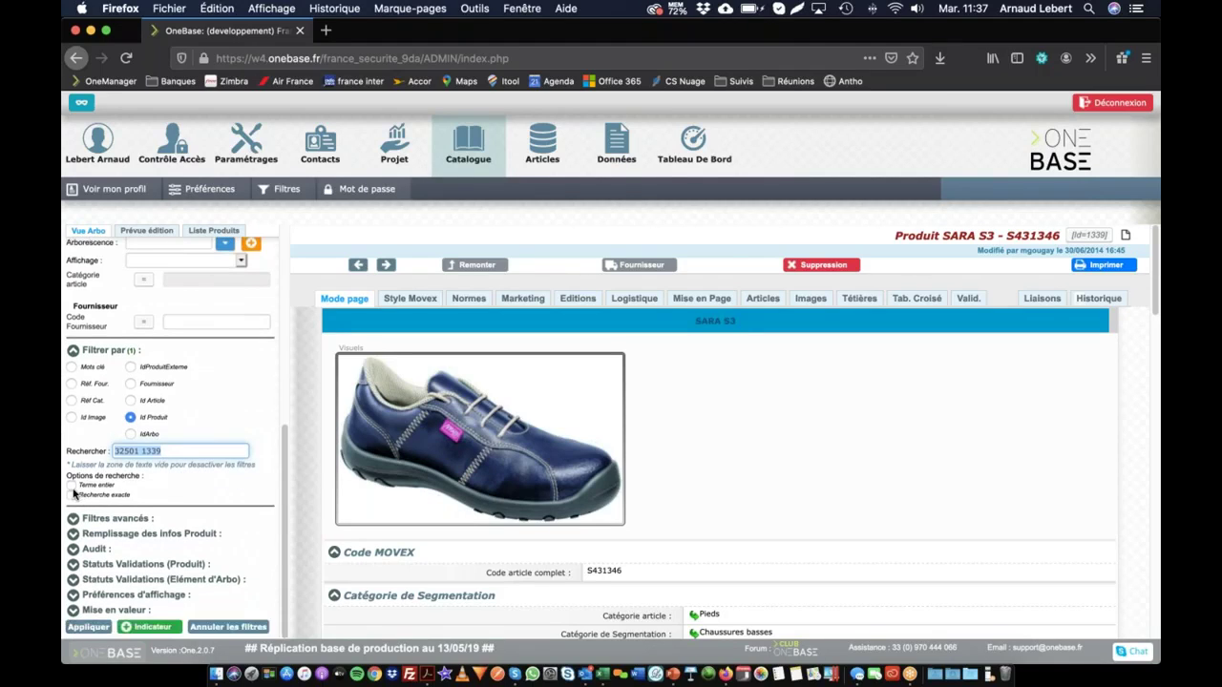
click(71, 494)
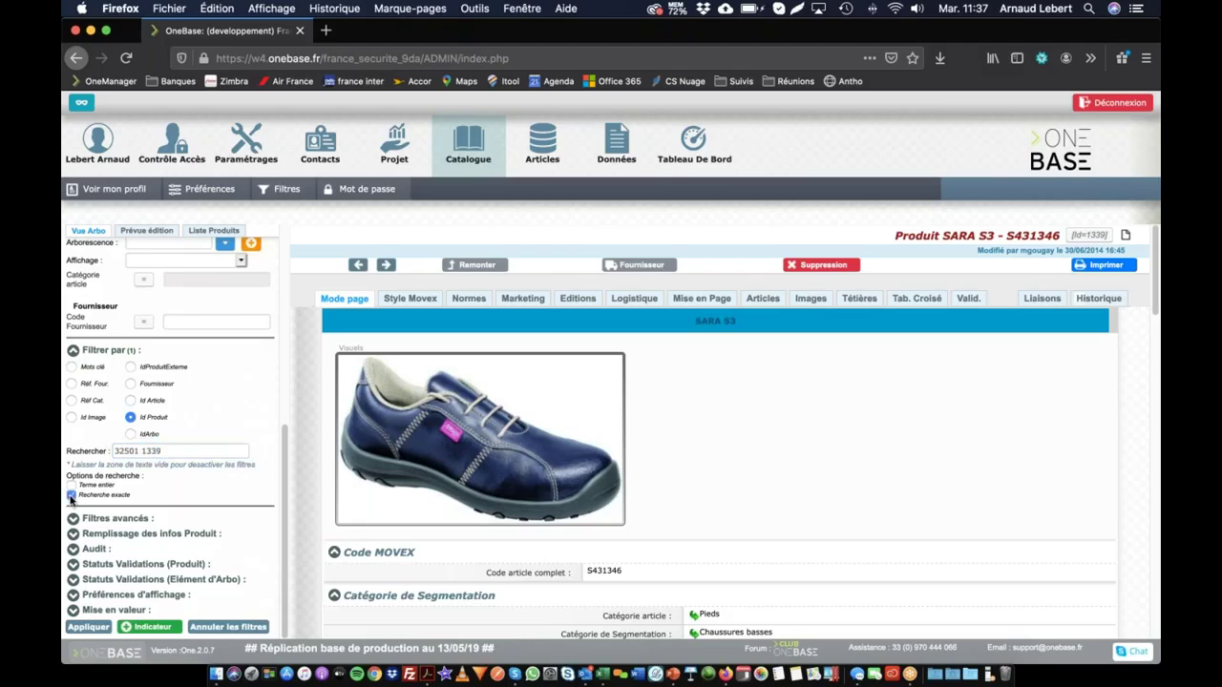
click(71, 494)
- Try to filter the tree by Id Produit with the text "chauss"
drag(185, 455, 79, 444)
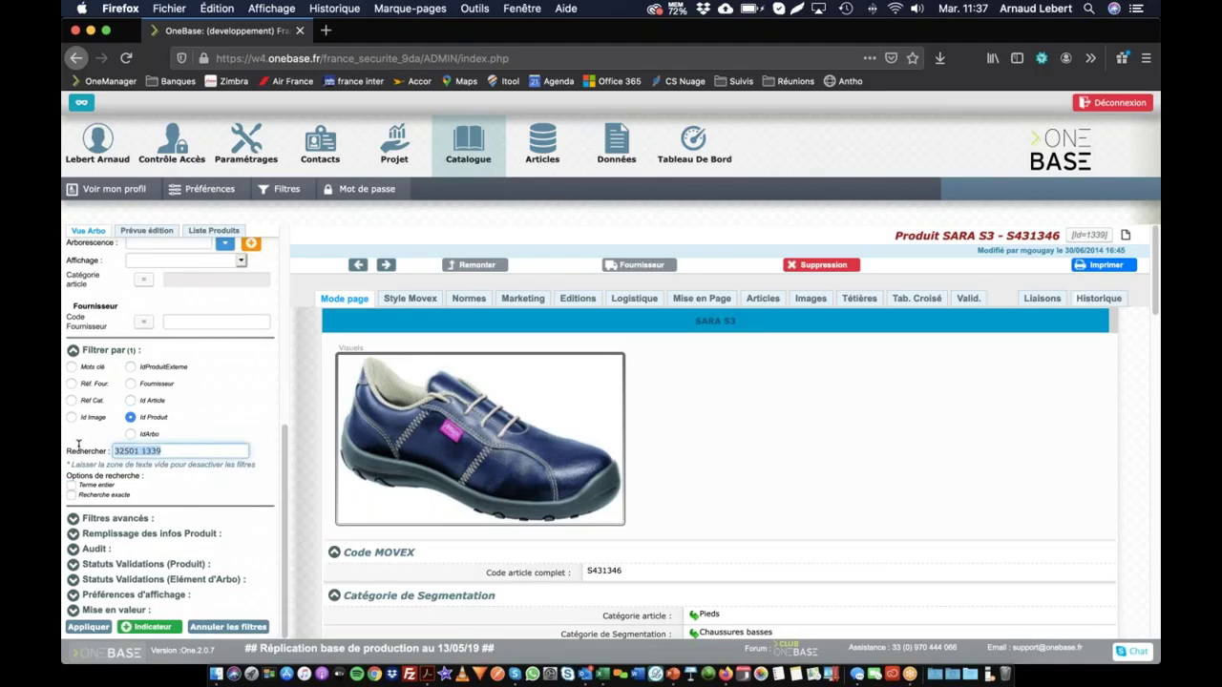
text(chauss)
key(Return)
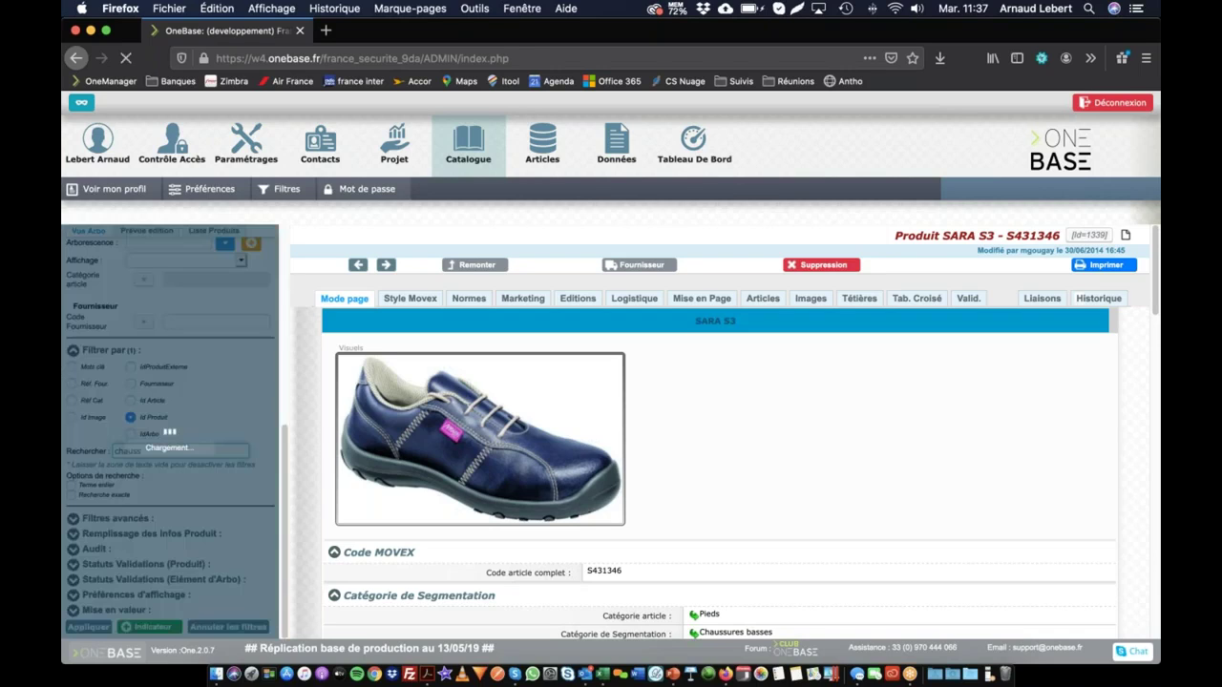
- Switch the filter criterion to Mots clé for the search text "chauss" and apply the filters to the tree
scroll(122, 515, down, 3)
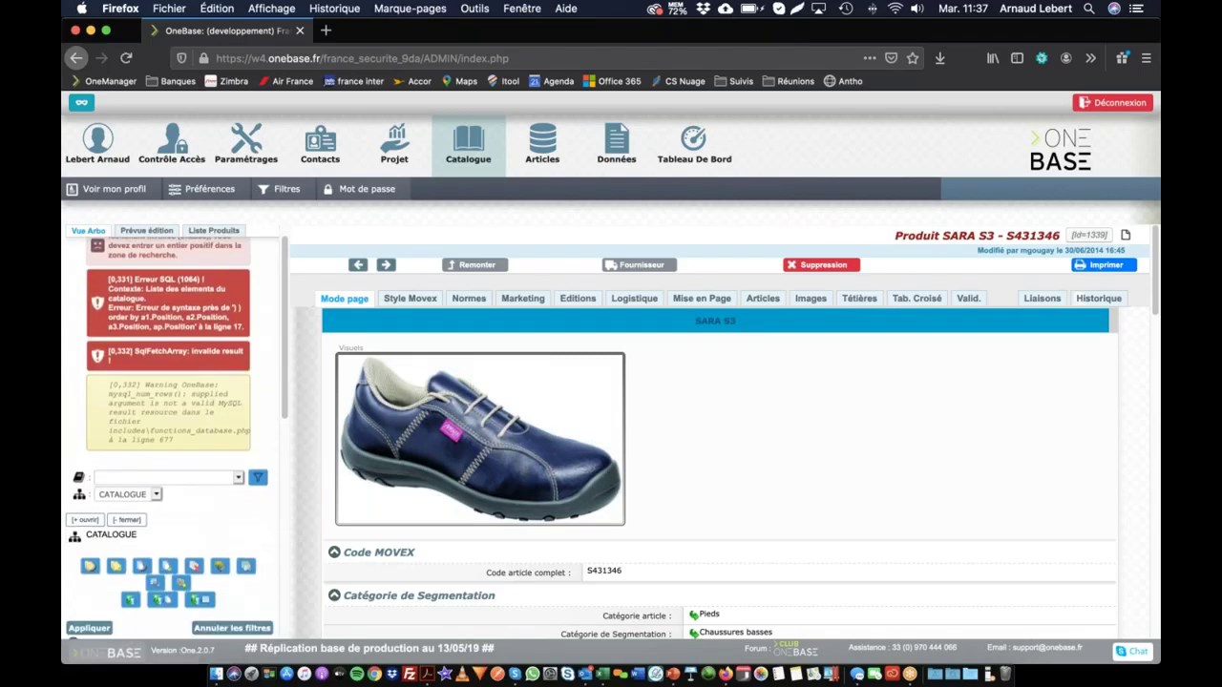
scroll(122, 515, down, 5)
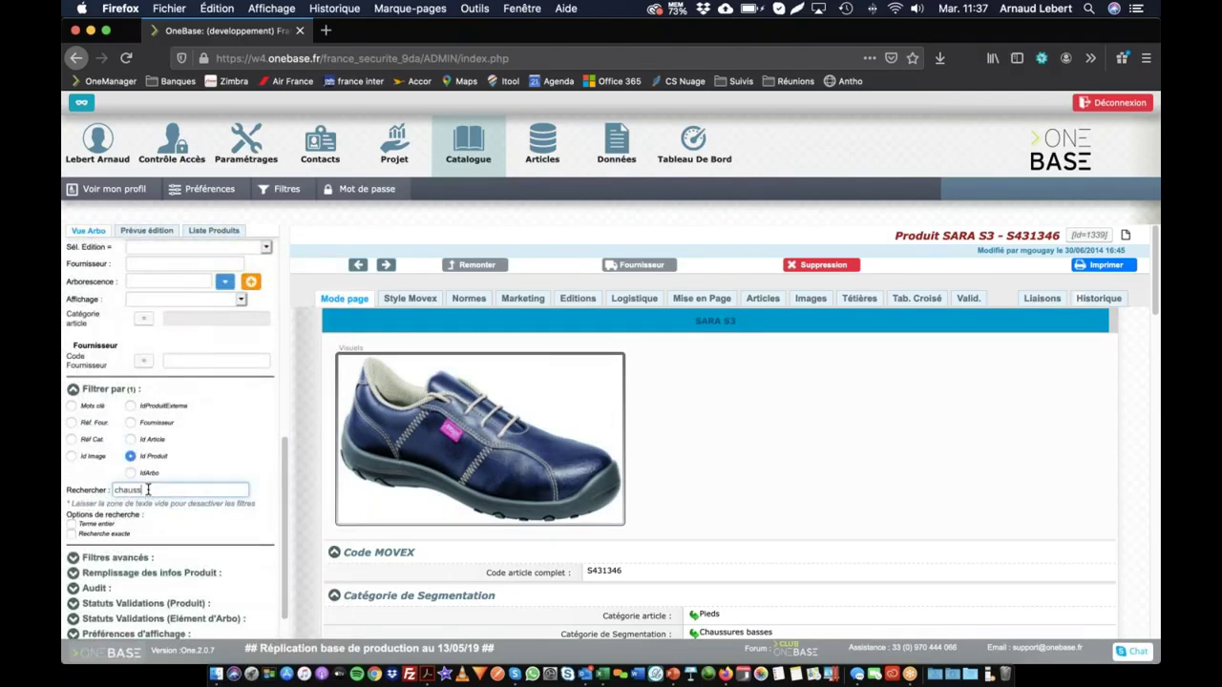
click(73, 406)
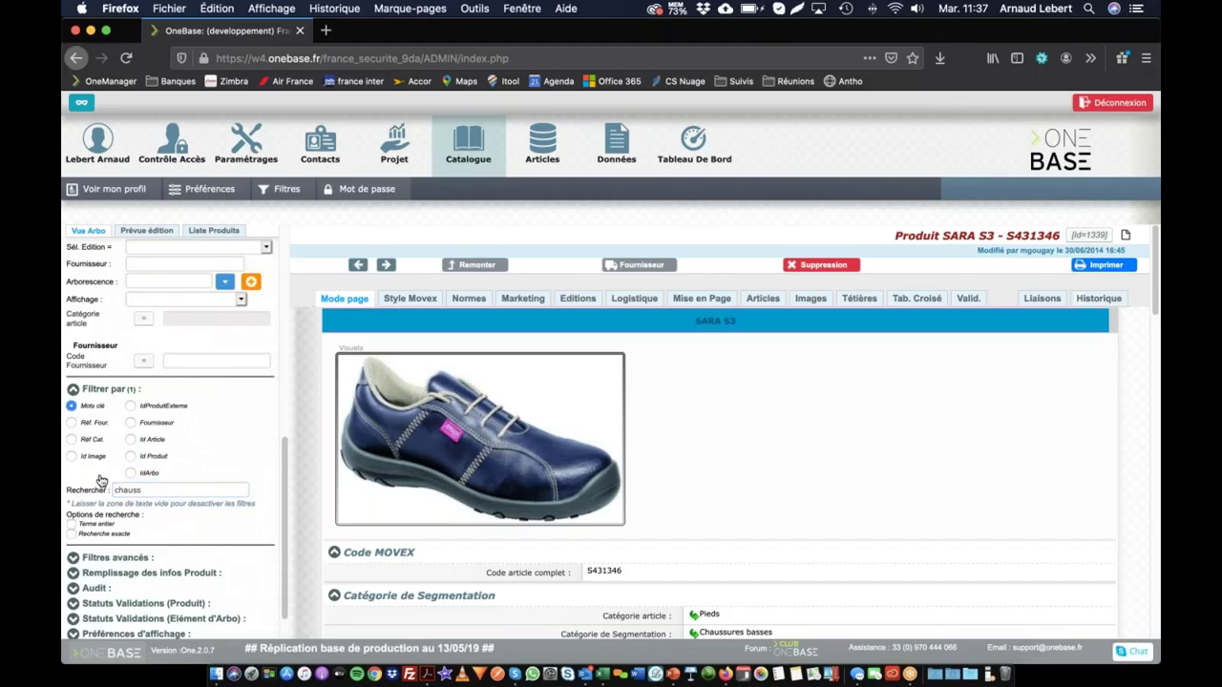
scroll(144, 478, down, 1)
click(88, 626)
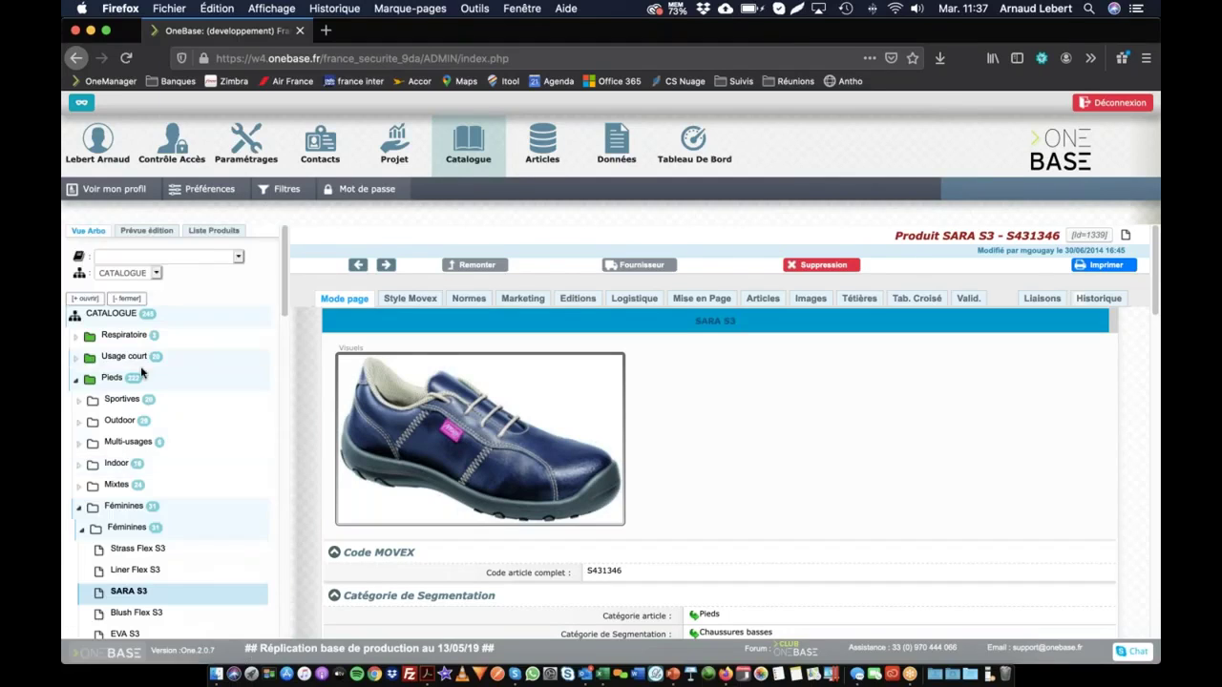
- Enable the Recherche exacte option for the "chauss" keyword search and reapply the filter
scroll(172, 434, down, 10)
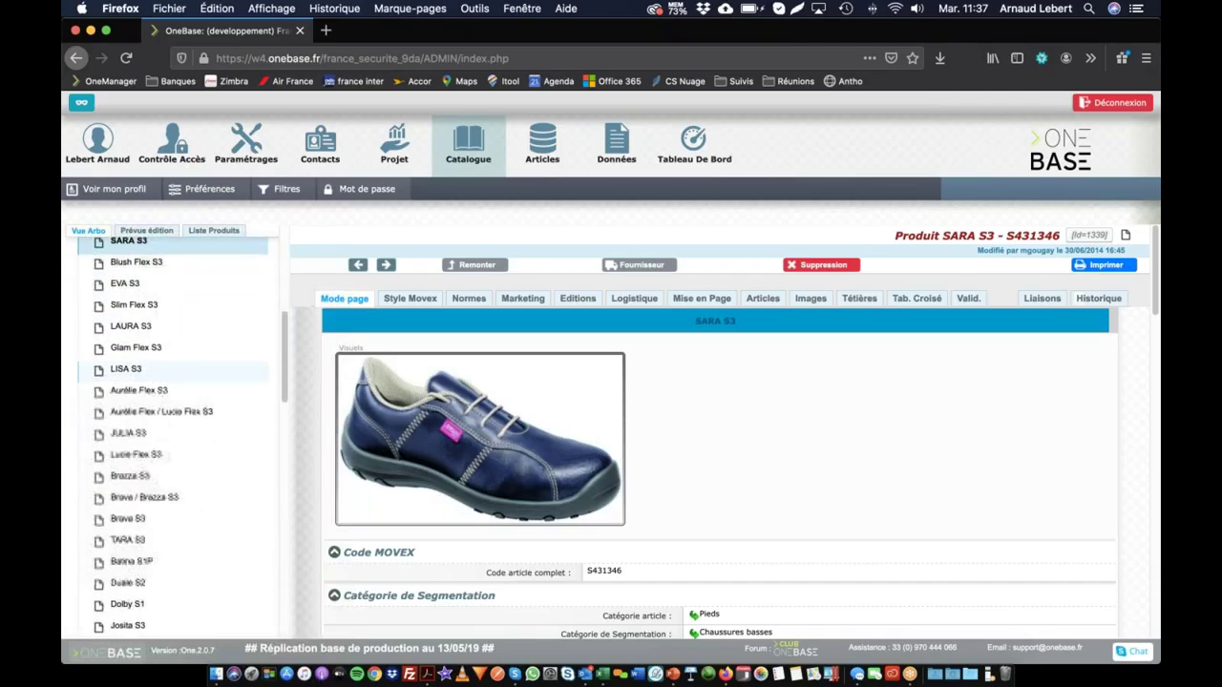
scroll(172, 435, down, 10)
scroll(172, 434, up, 2)
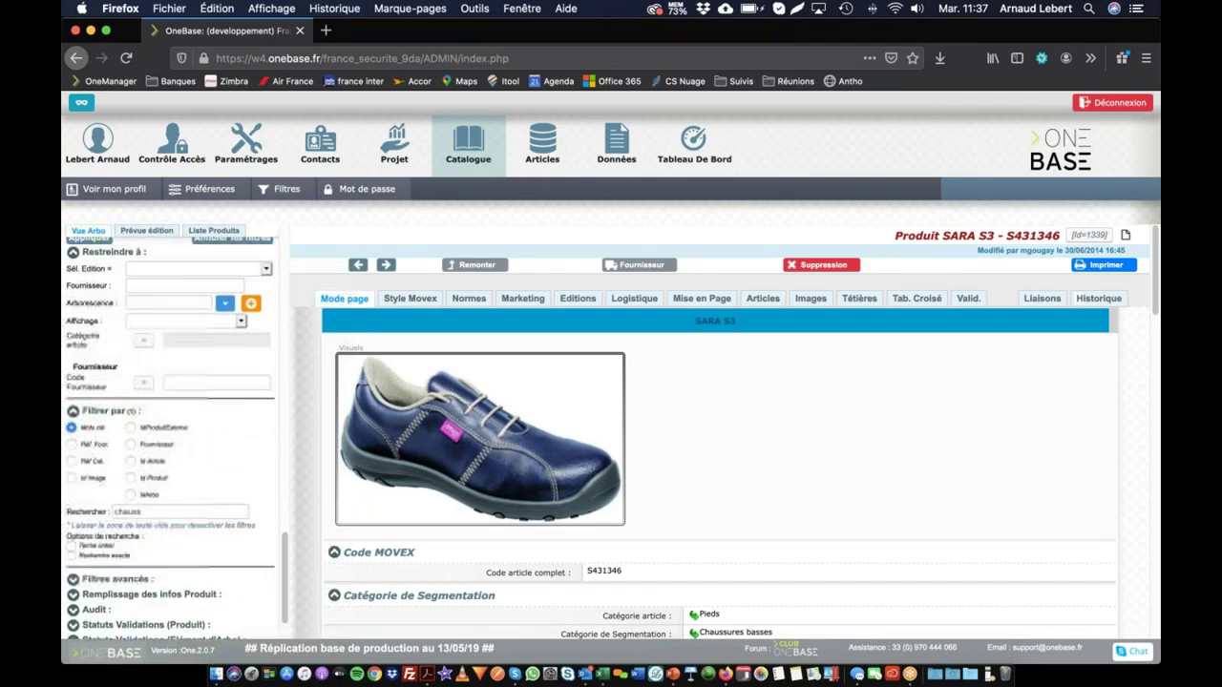
scroll(71, 545, down, 3)
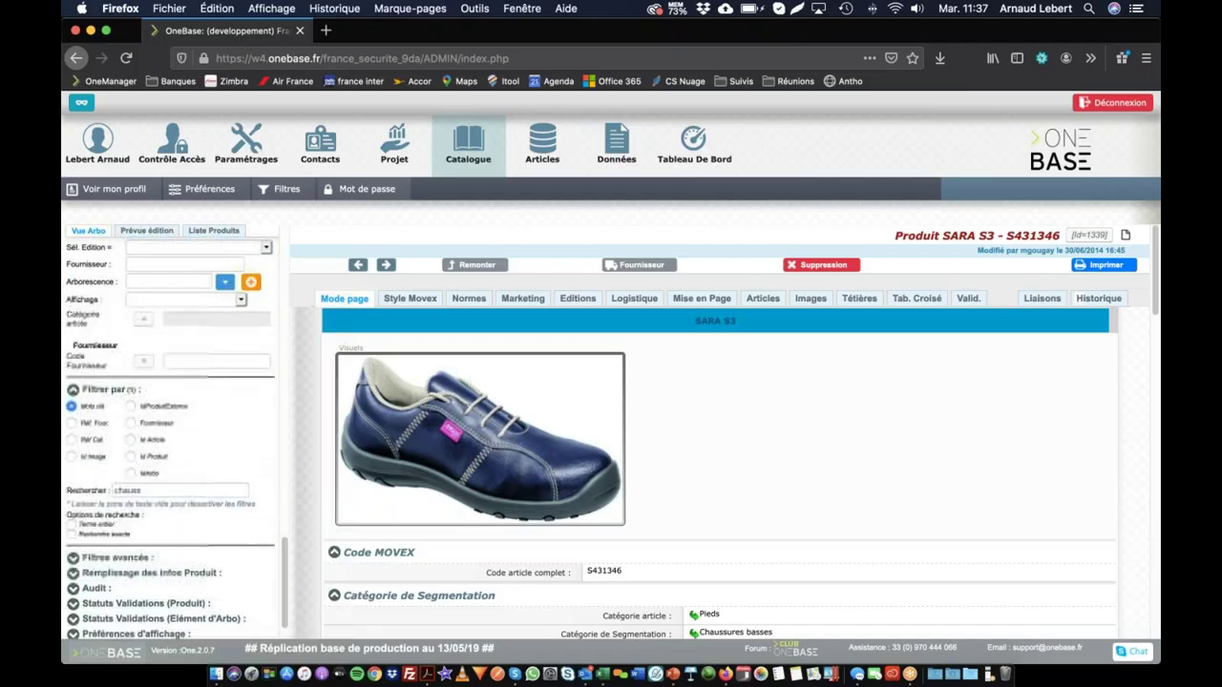
click(71, 535)
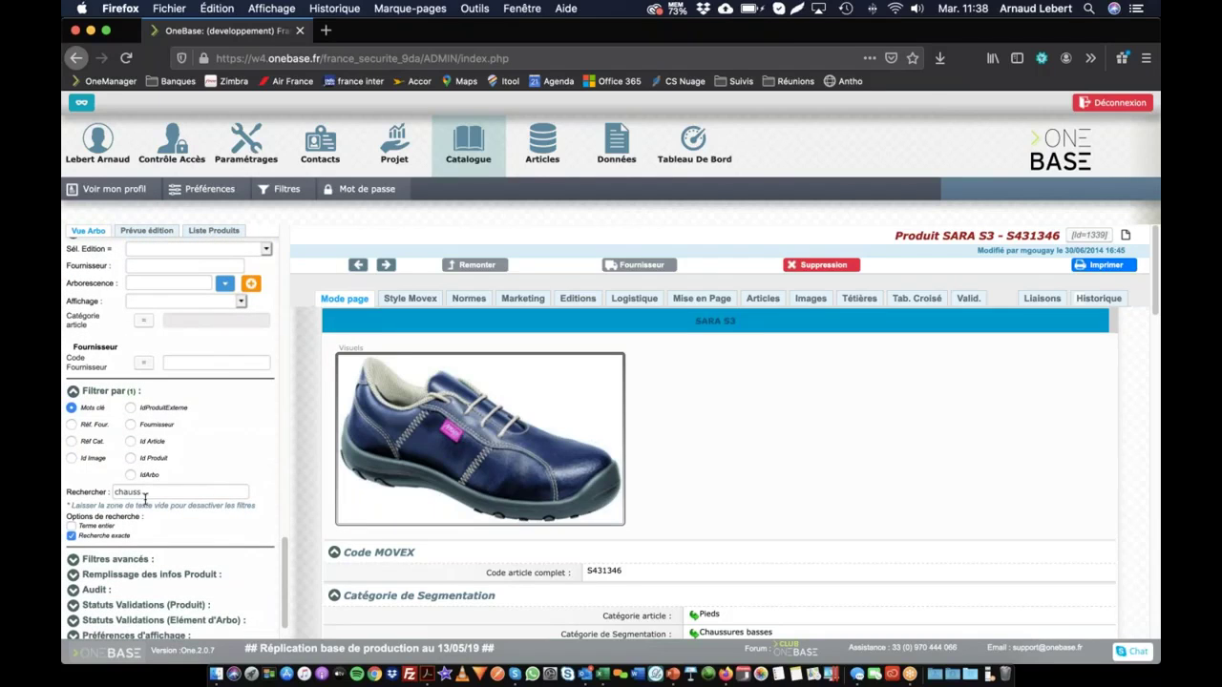
click(150, 496)
key(Return)
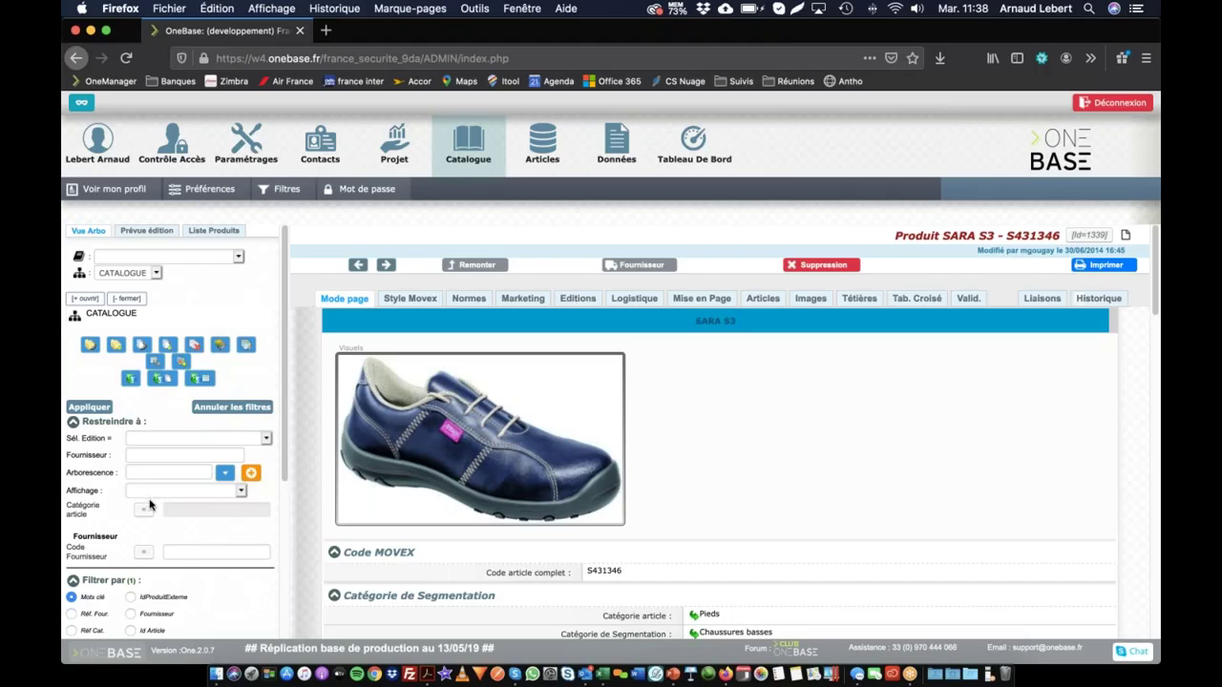
- Return to the "chauss" keyword search and disable the Recherche exacte option
scroll(149, 507, down, 2)
scroll(149, 507, down, 5)
click(153, 521)
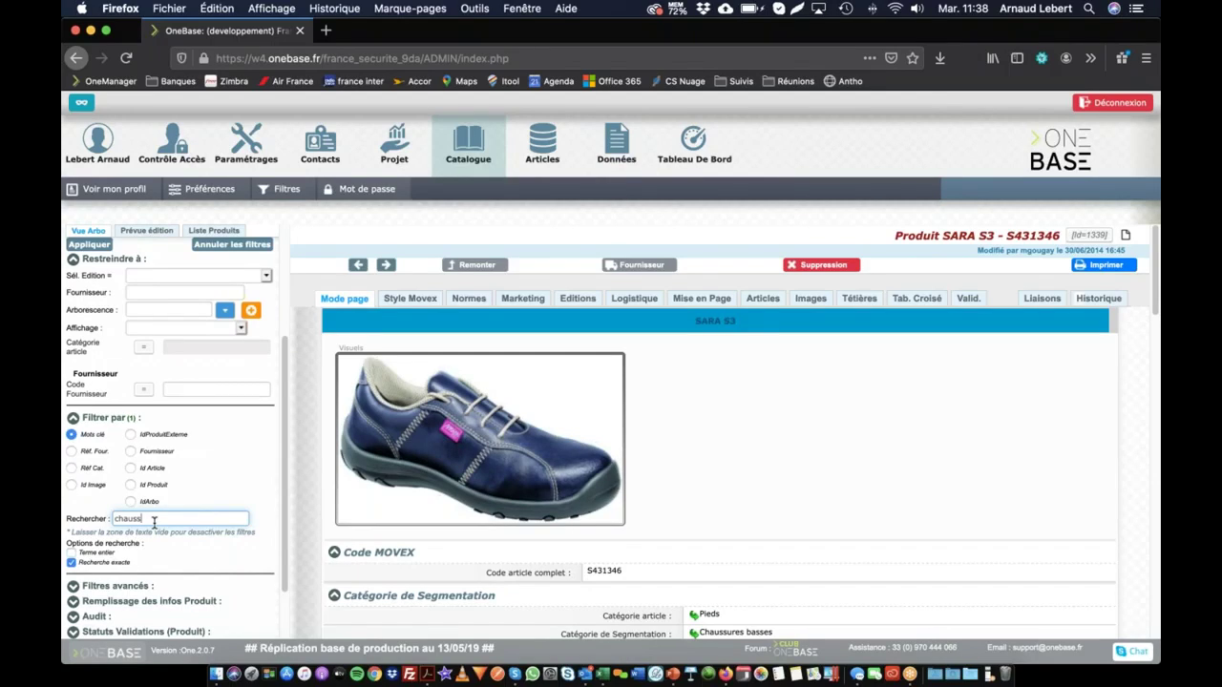
click(71, 562)
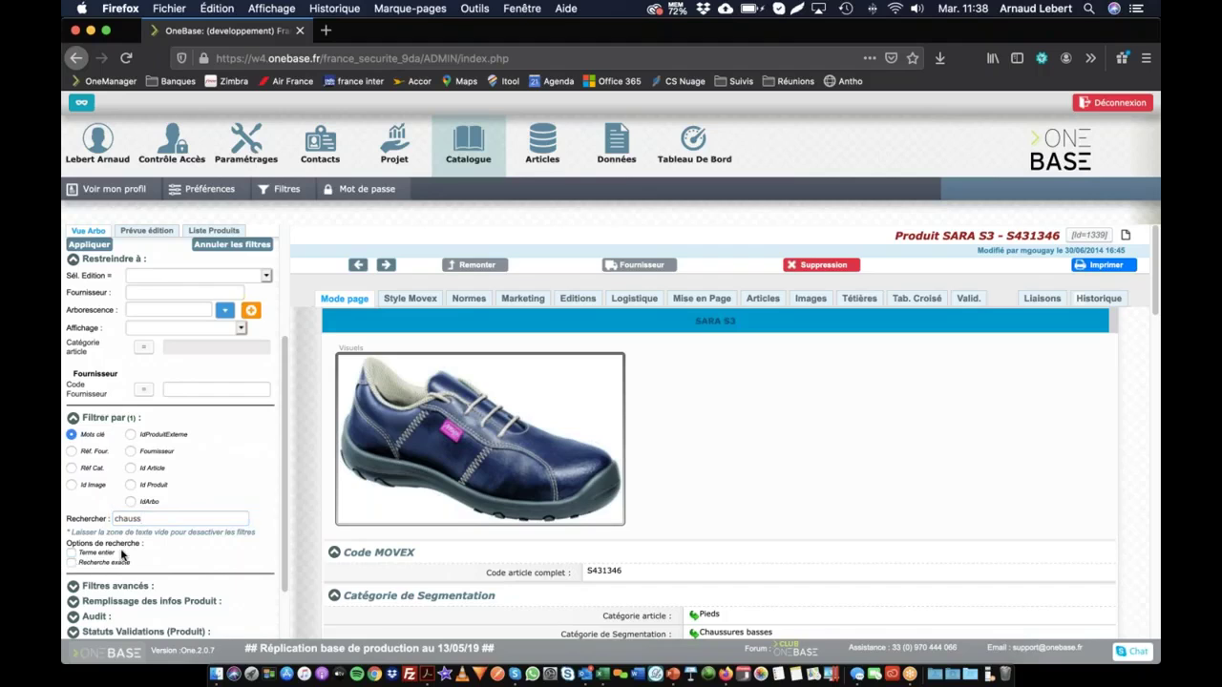
- Expand the Filtres avancés section to view its options and collapse it again
scroll(95, 541, down, 2)
click(73, 518)
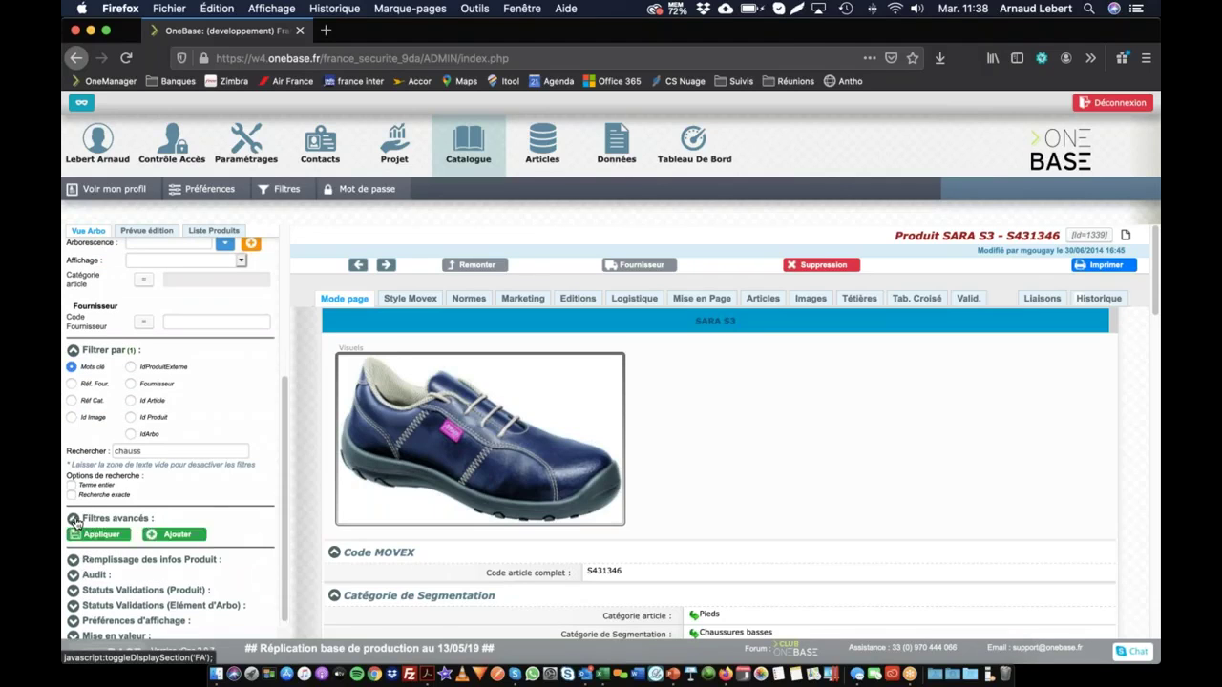
click(146, 516)
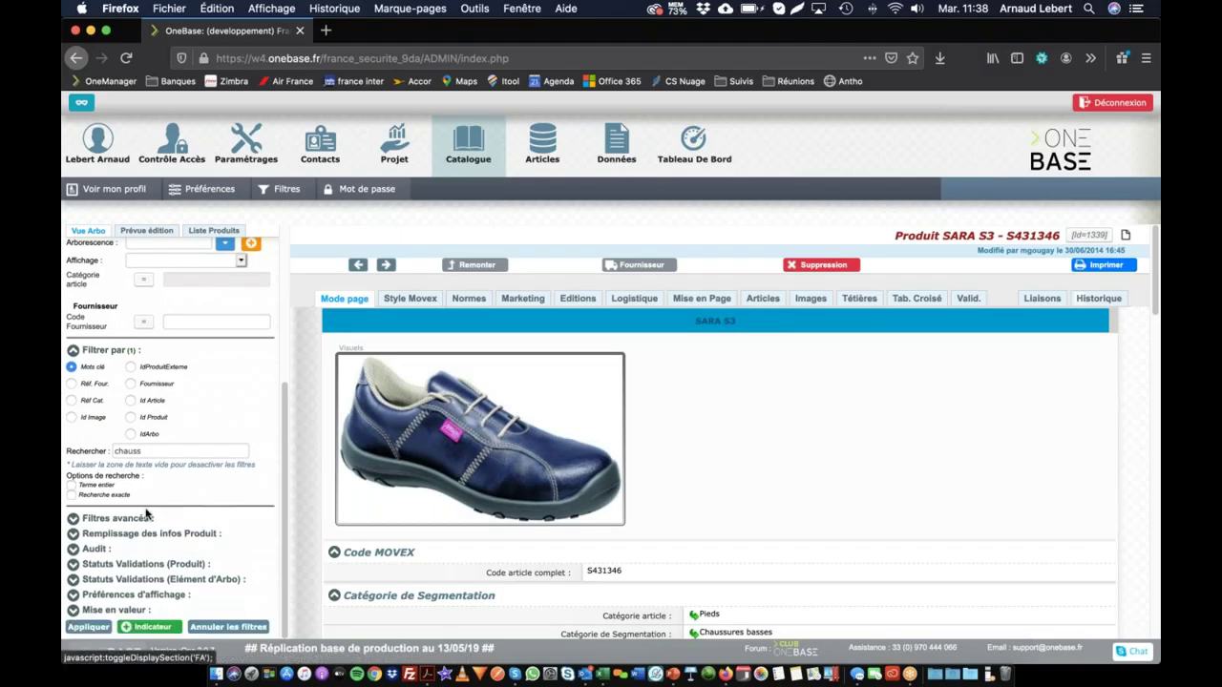
- Expand the Remplissage des infos Produit section, and switch the sans visuel and sans tarif options on and off
click(73, 536)
scroll(72, 496, down, 2)
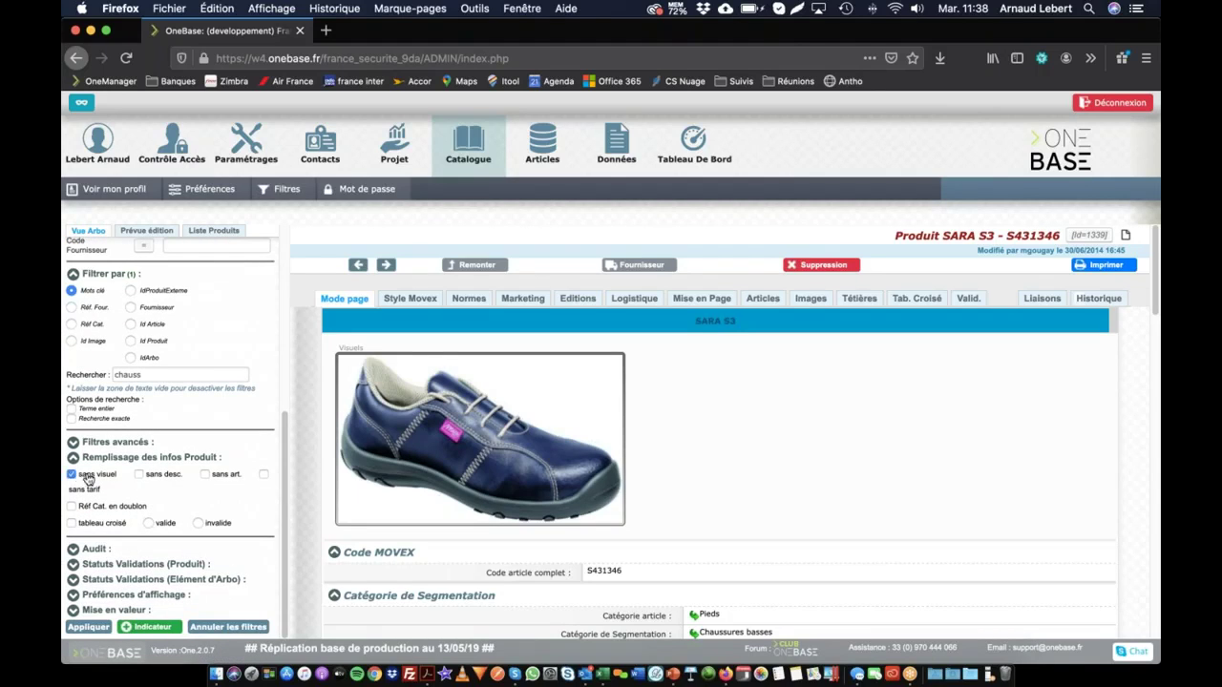
click(72, 475)
click(71, 476)
right_click(263, 479)
click(251, 481)
click(263, 475)
click(263, 474)
- Expand the Audit section and set the start date of the modification period to 08/07/2020 11:39
click(73, 551)
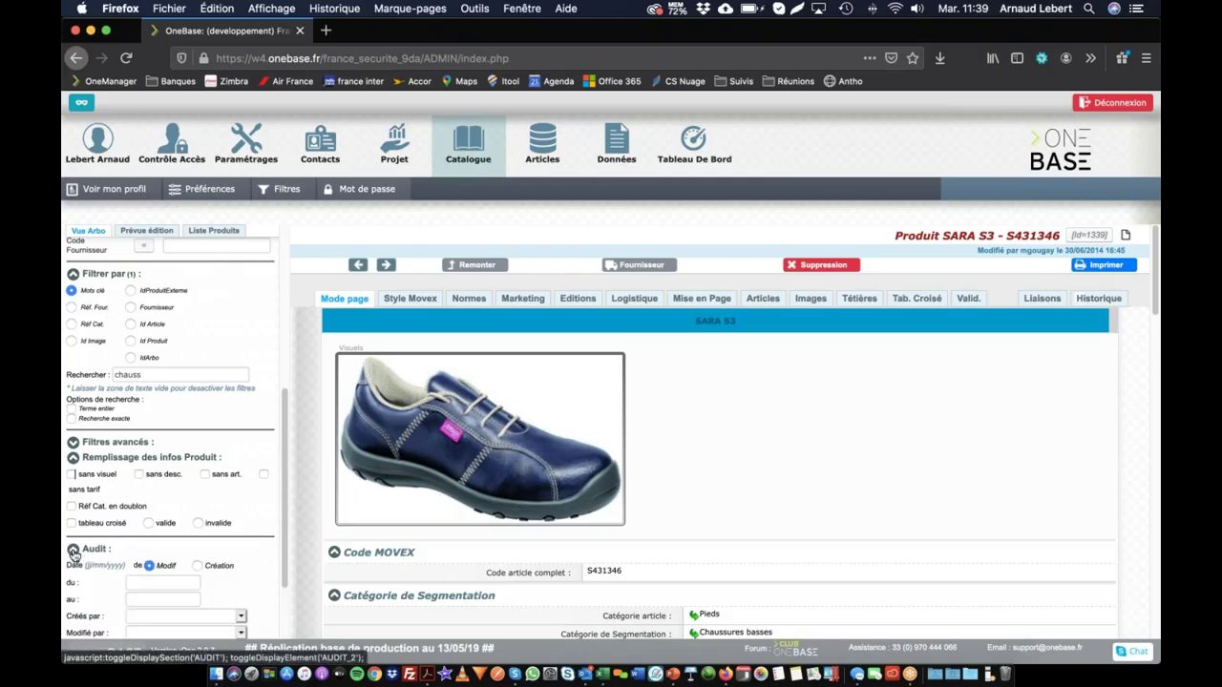
scroll(110, 542, down, 2)
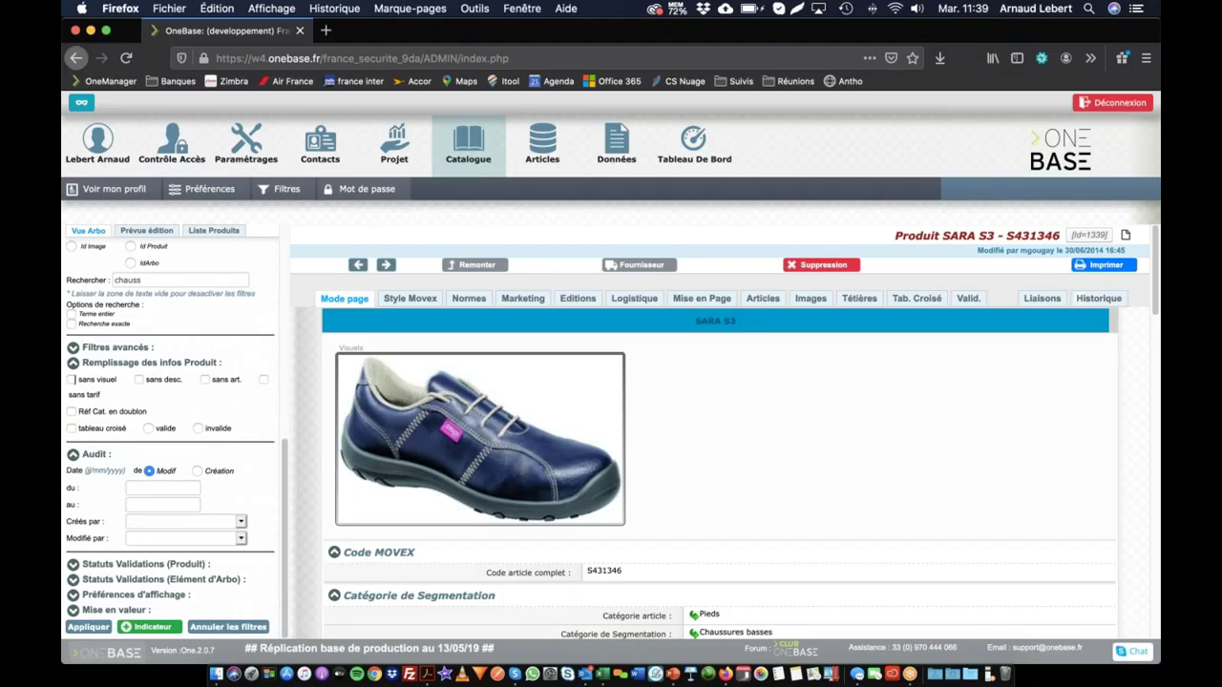
click(138, 485)
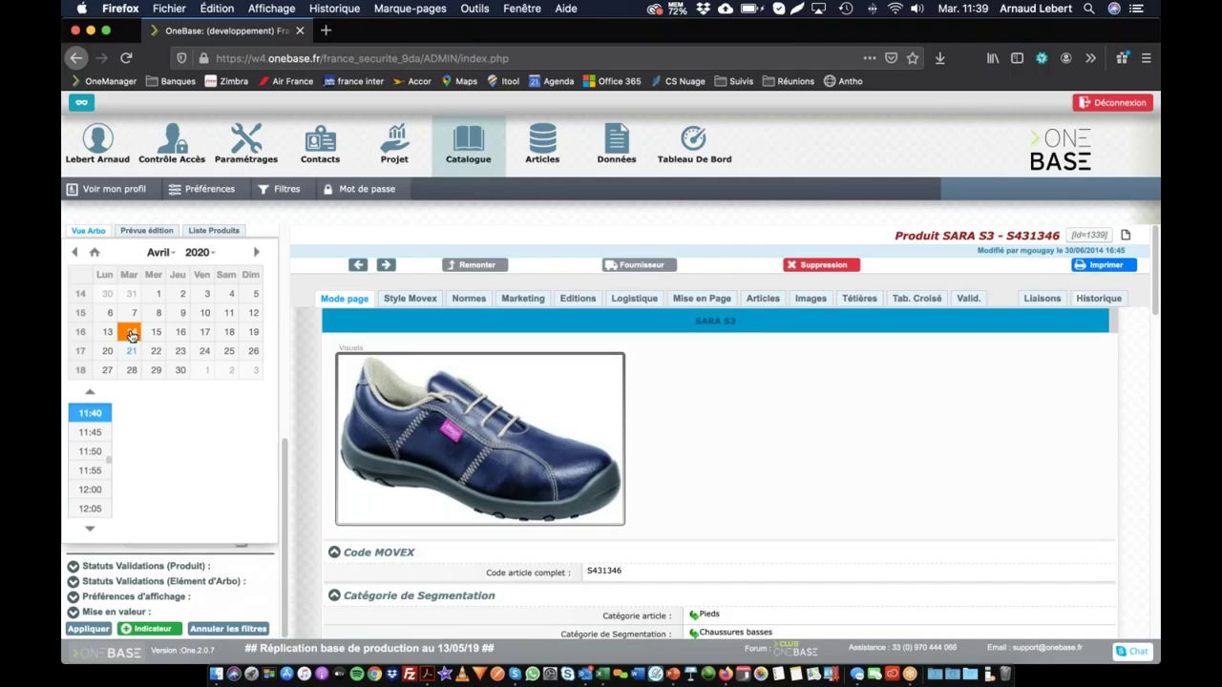
click(132, 333)
click(143, 252)
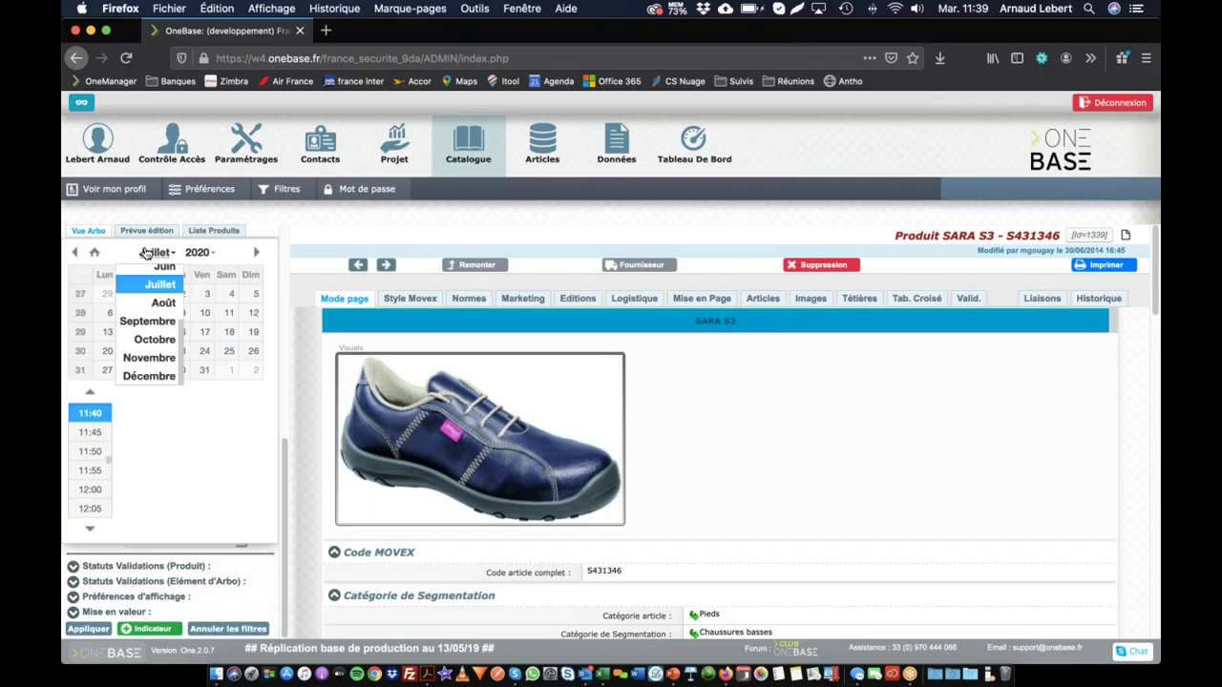
click(208, 256)
click(202, 273)
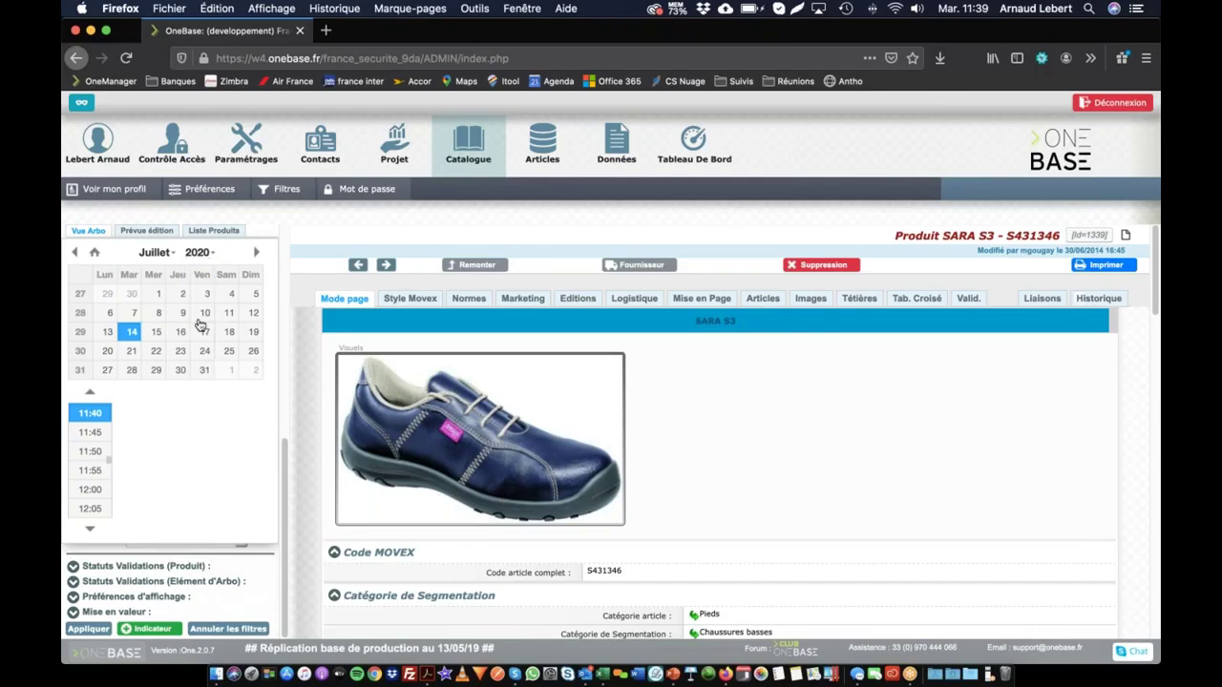
click(159, 315)
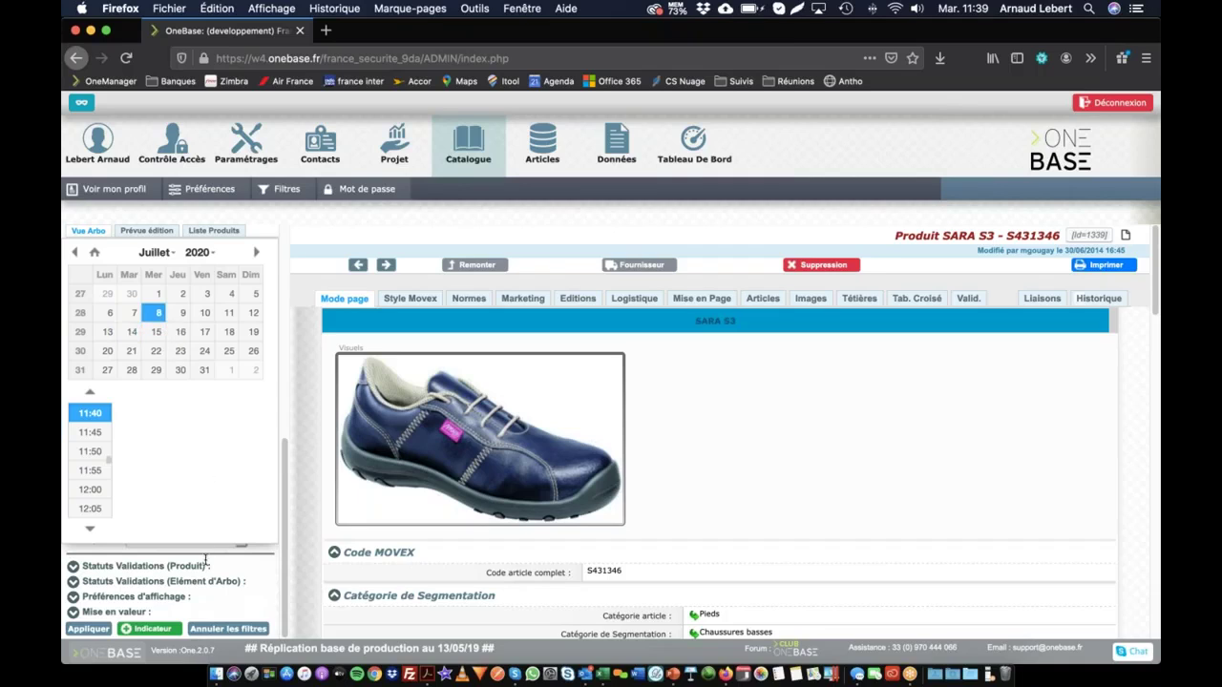
click(207, 558)
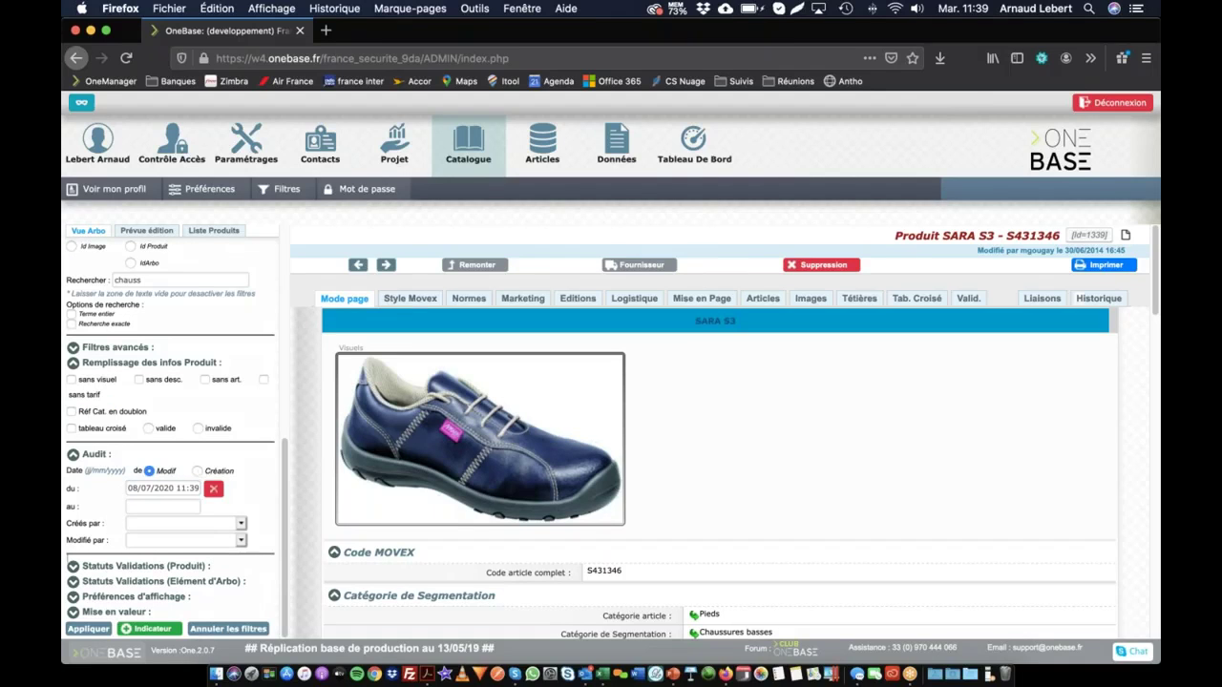
- Set the audit date type to Création and look through the available users for Créés par without choosing one
click(197, 472)
click(151, 525)
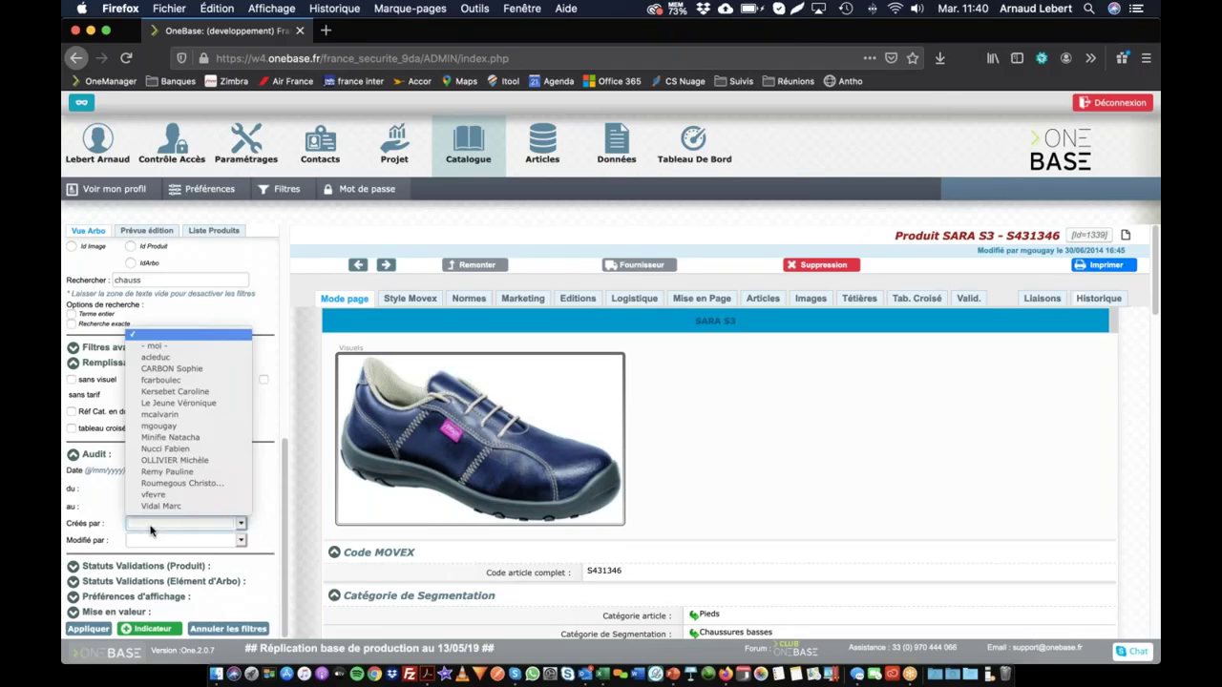
click(151, 527)
click(151, 525)
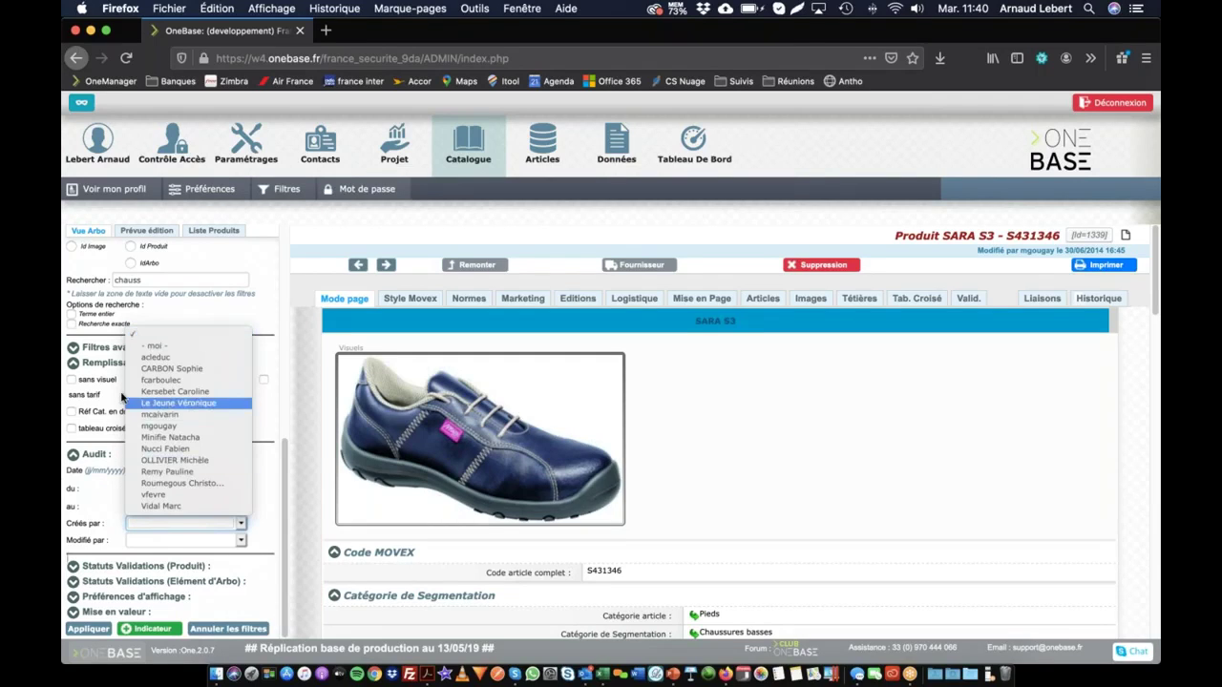
click(265, 474)
- Check the Modifié par user choices without selecting one, and clear the audit start date
click(181, 542)
click(182, 542)
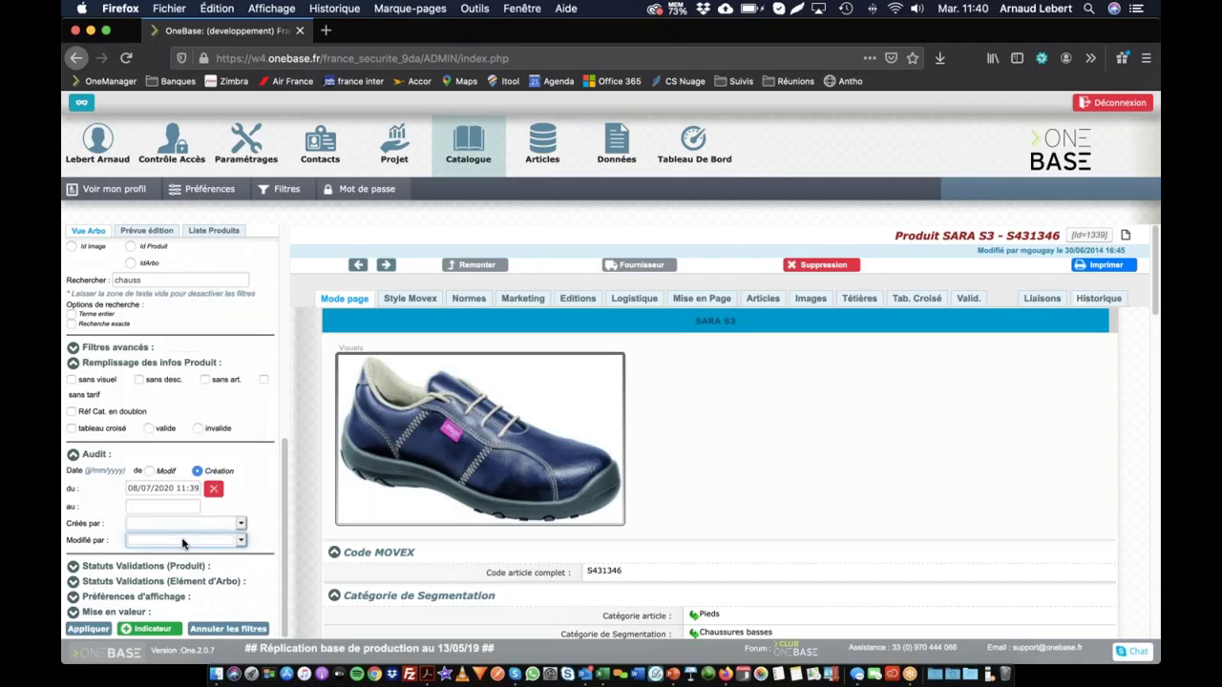
click(214, 490)
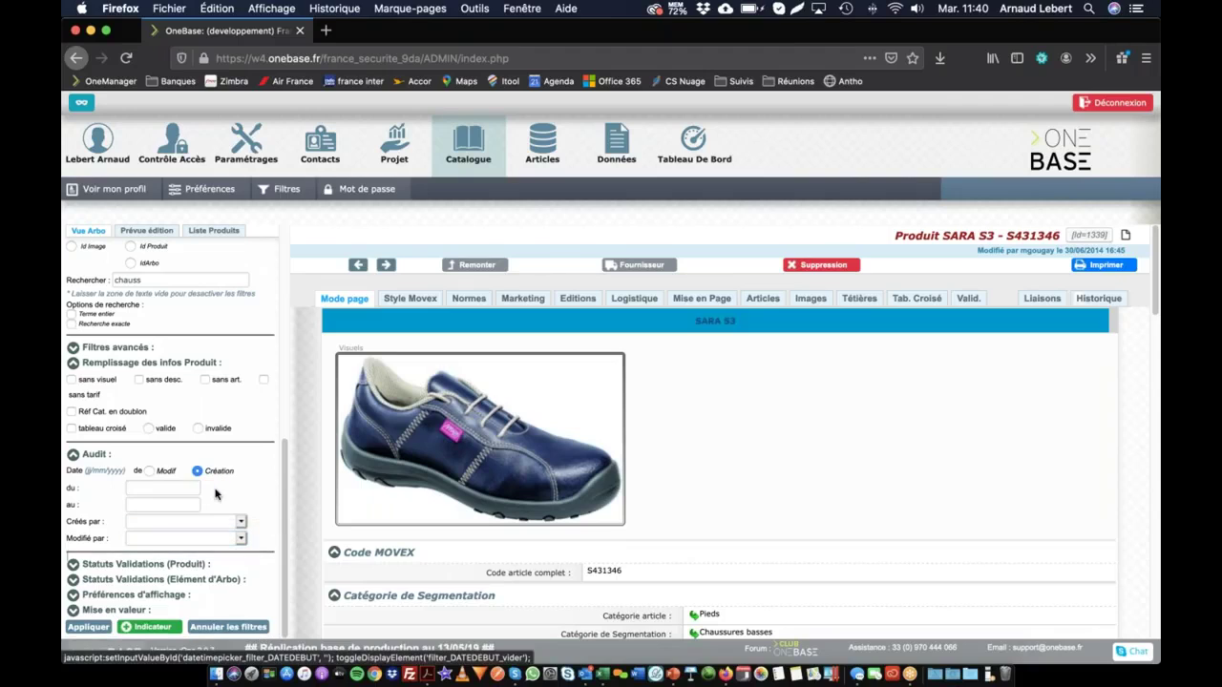
- Expand the product validation statuses, open the FS filter and select the statuses Indéfini, Refusé and Déréférencé
click(73, 565)
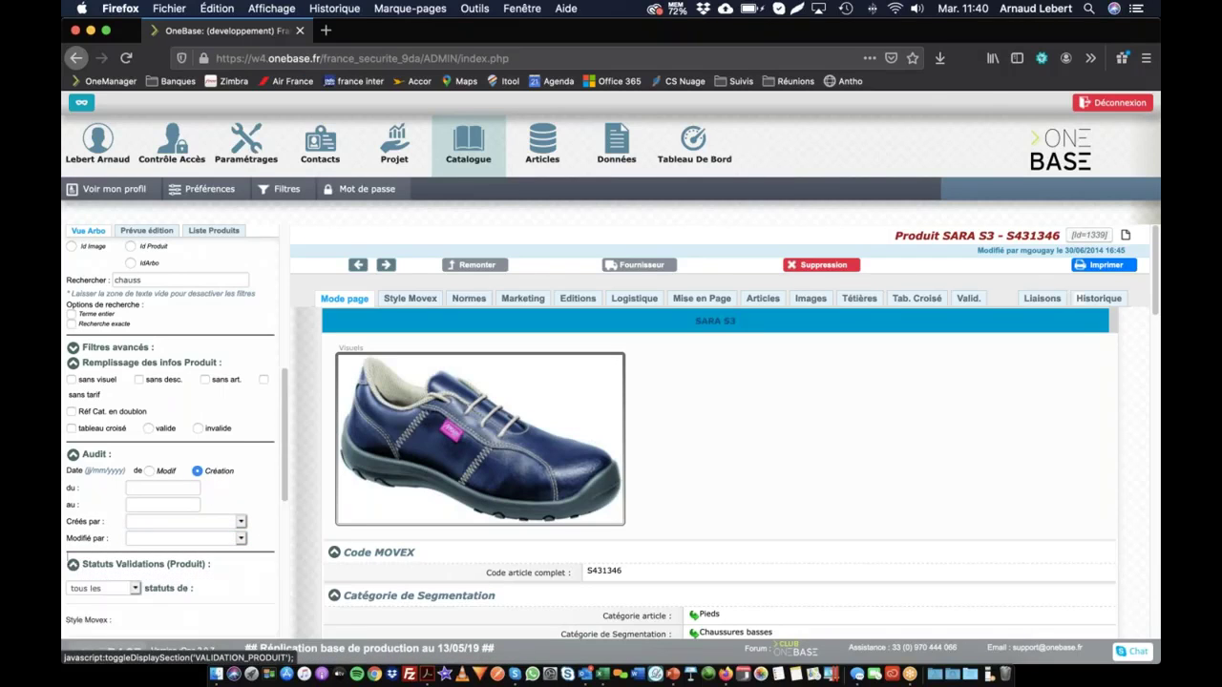
scroll(120, 554, down, 5)
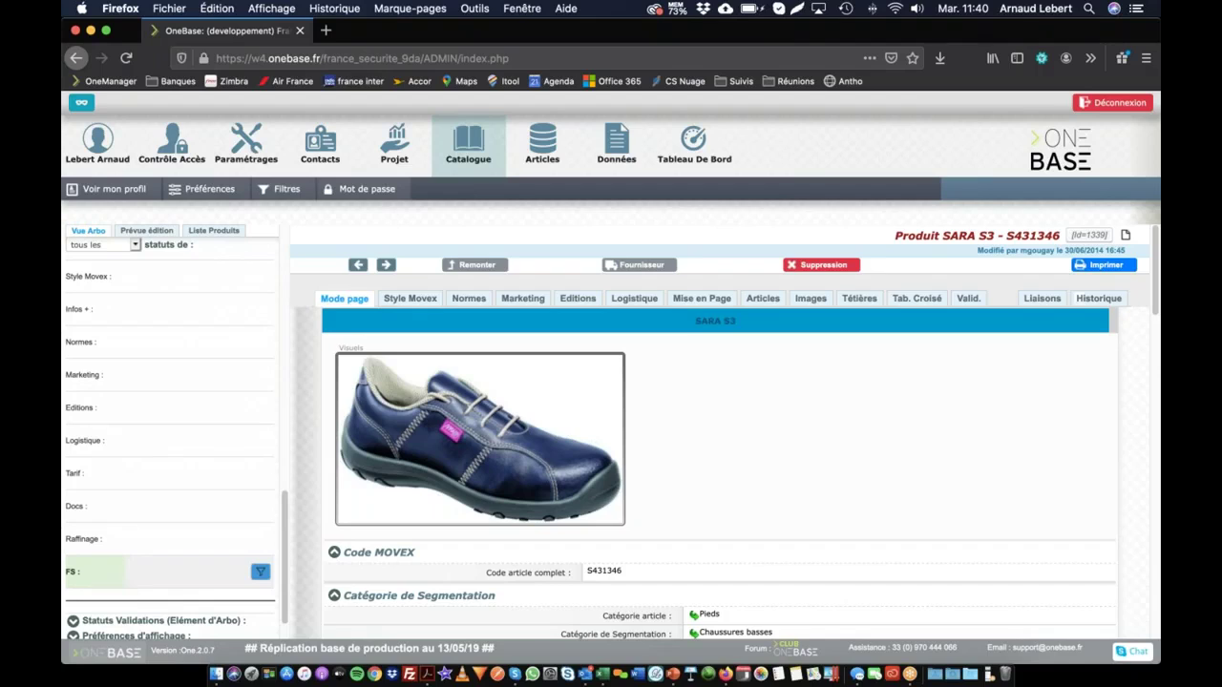
click(259, 572)
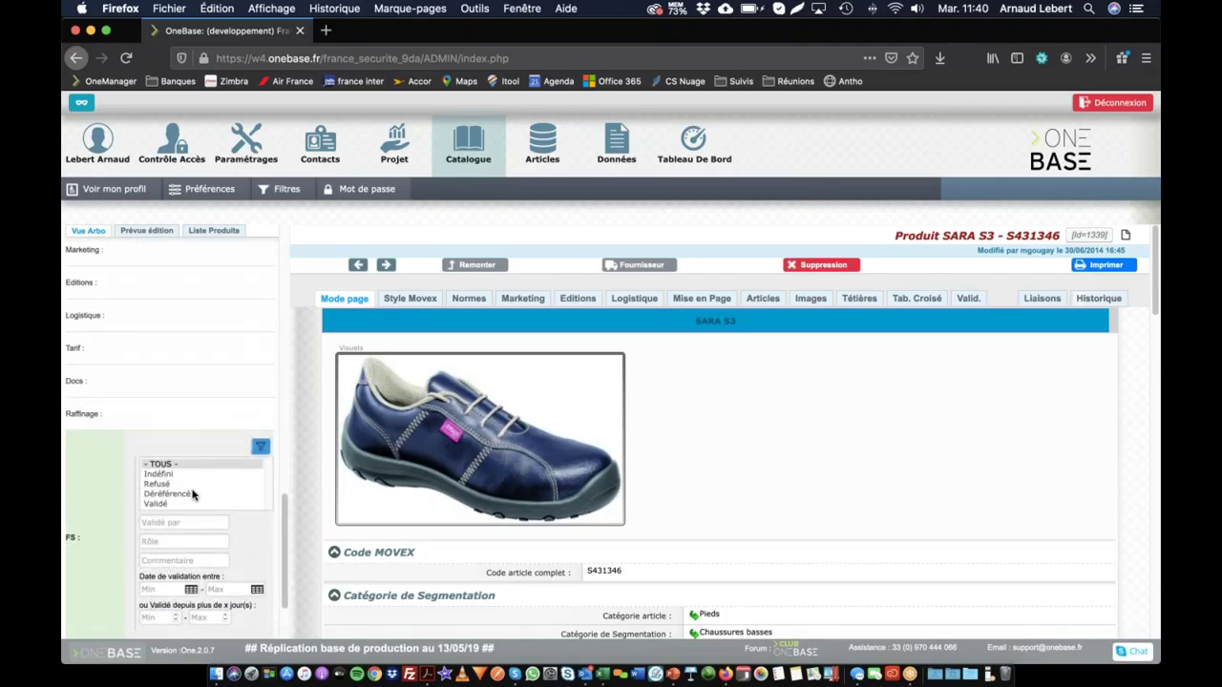
scroll(182, 480, down, 1)
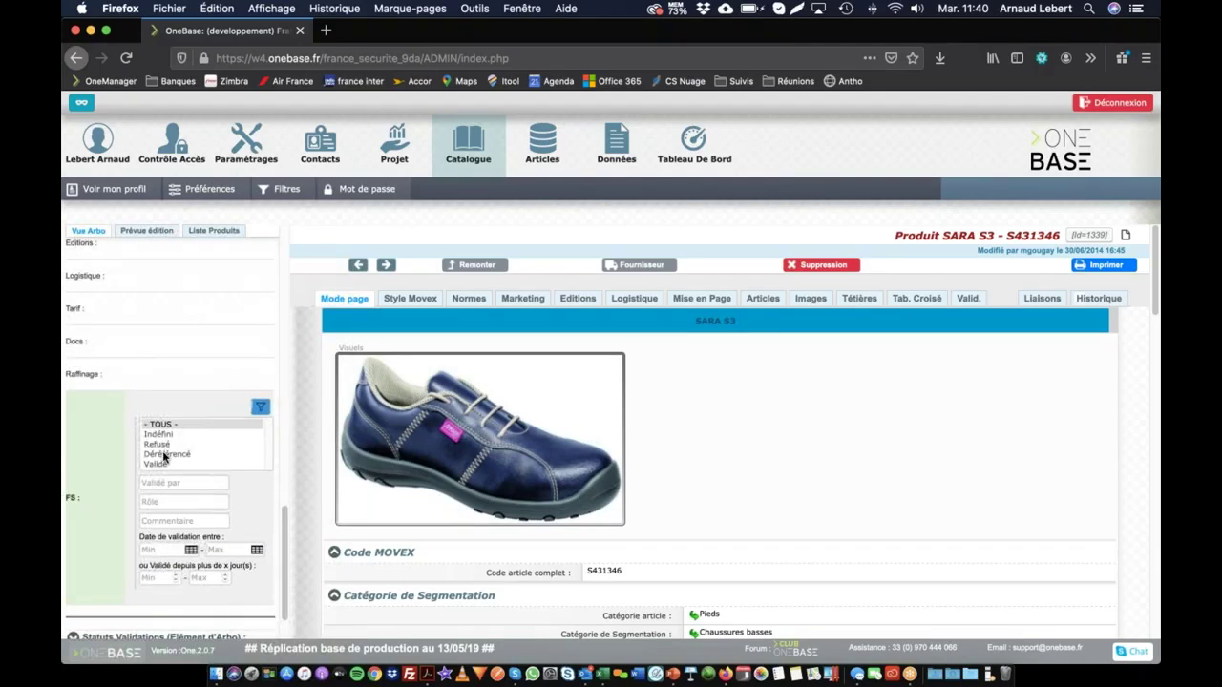
drag(164, 439, 162, 460)
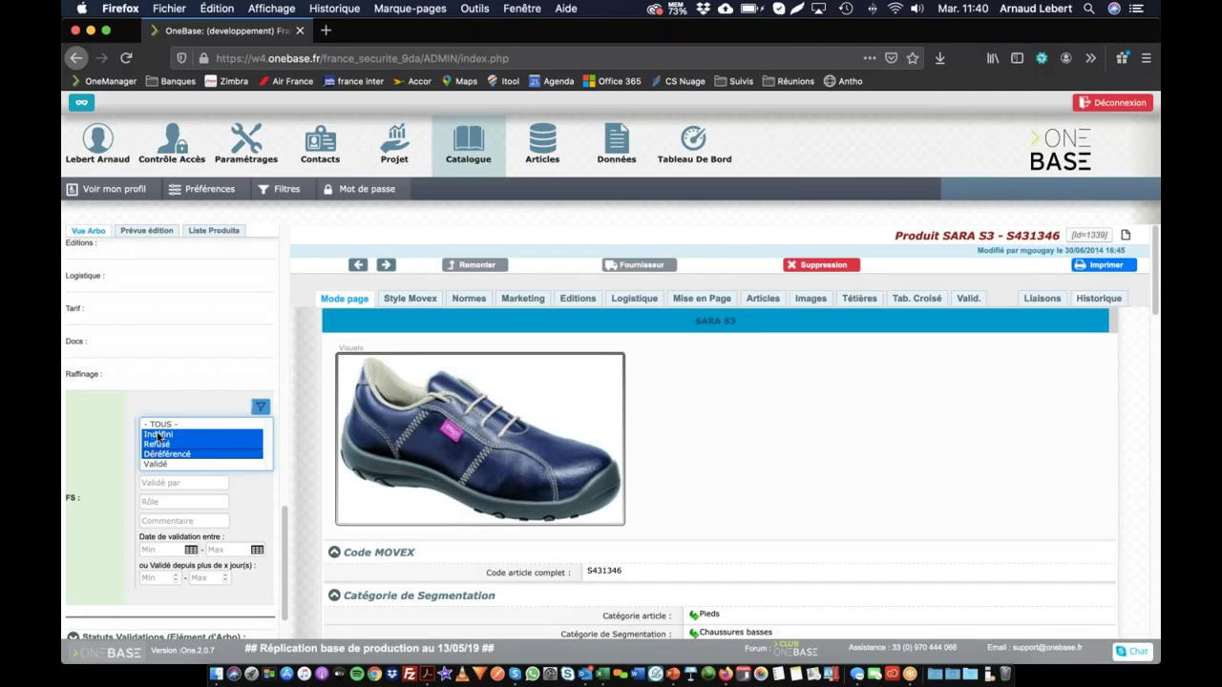
- Reduce the FS status selection to Indéfini and add Déréférencé to it
mouse_move(162, 439)
mouse_down()
mouse_move(164, 456)
mouse_move(163, 436)
mouse_up()
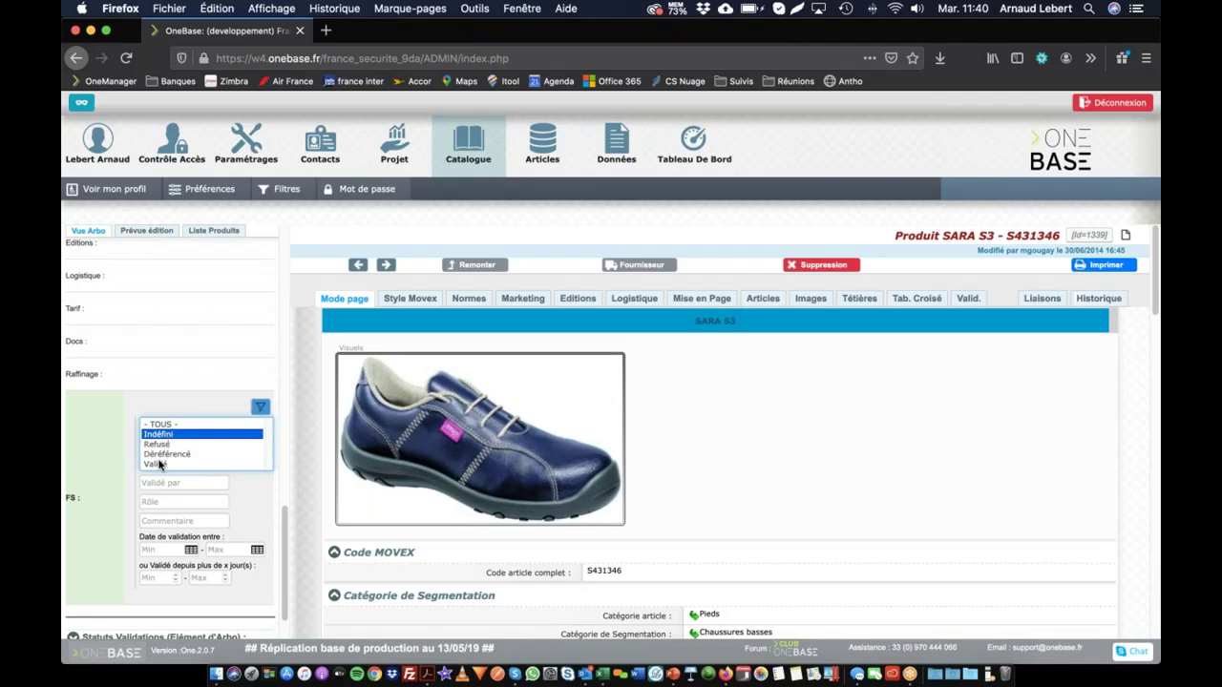
right_click(161, 453)
key(Escape)
super+click(153, 456)
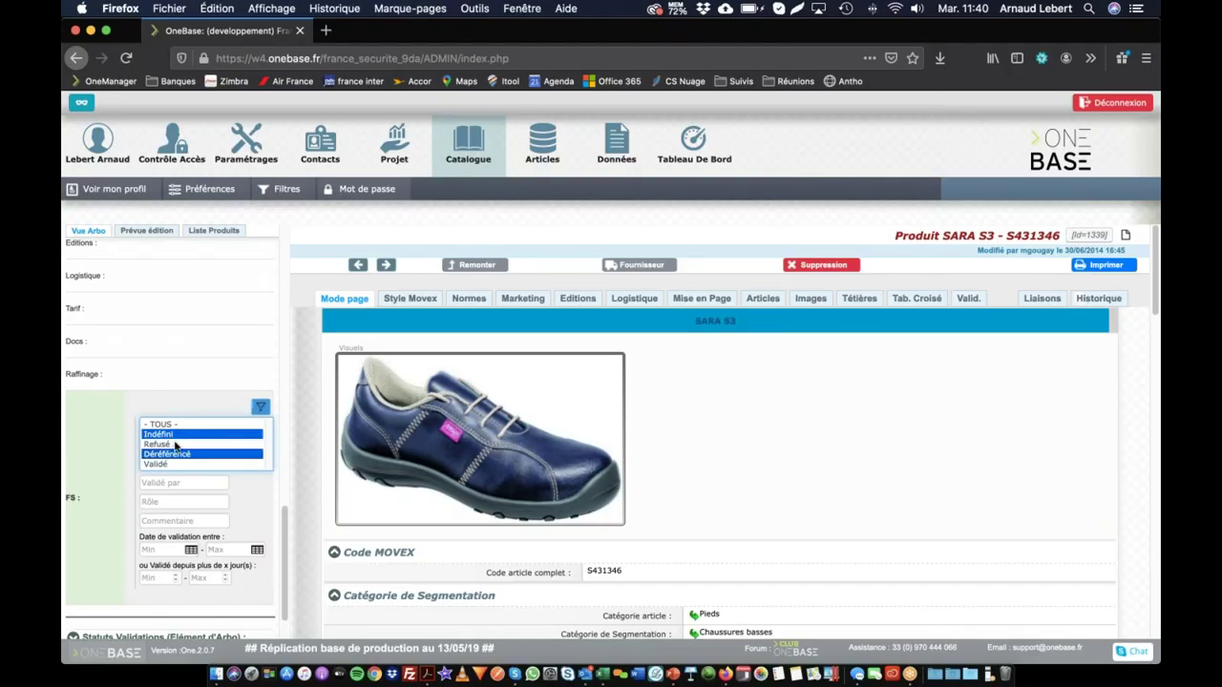
- Select only Validé as the FS status, replace it with Indéfini and Déréférencé together, and collapse the FS filter
super+click(174, 454)
click(164, 455)
click(160, 464)
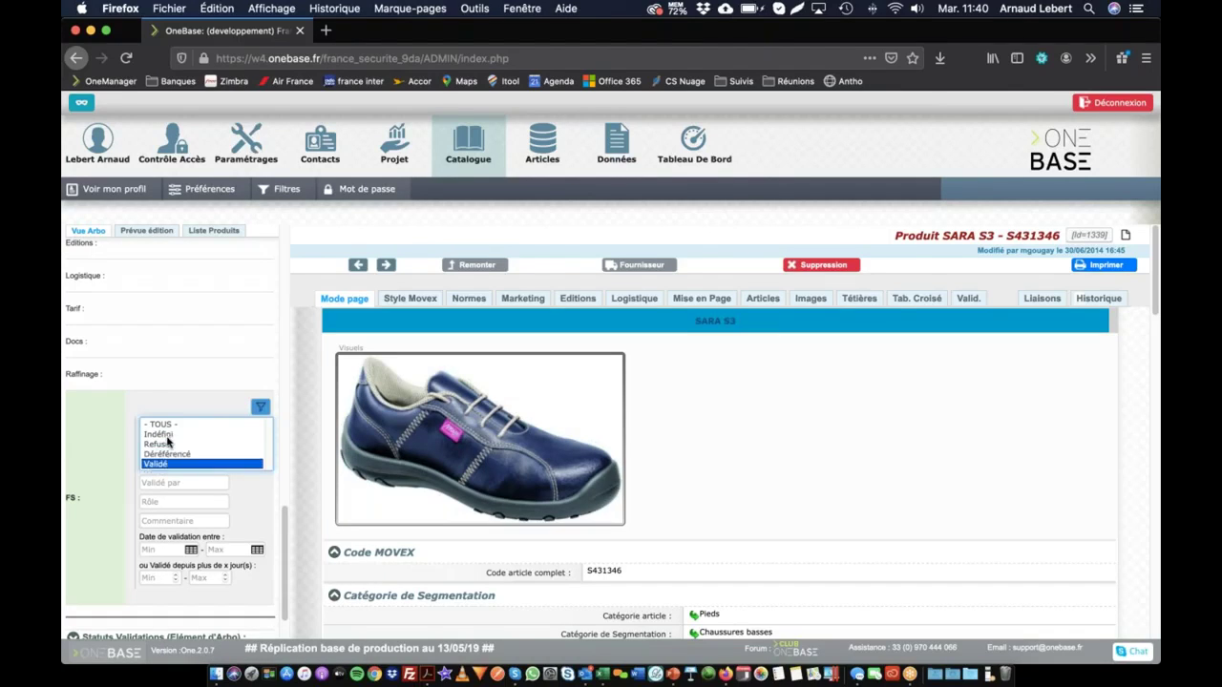
click(172, 434)
super+click(174, 454)
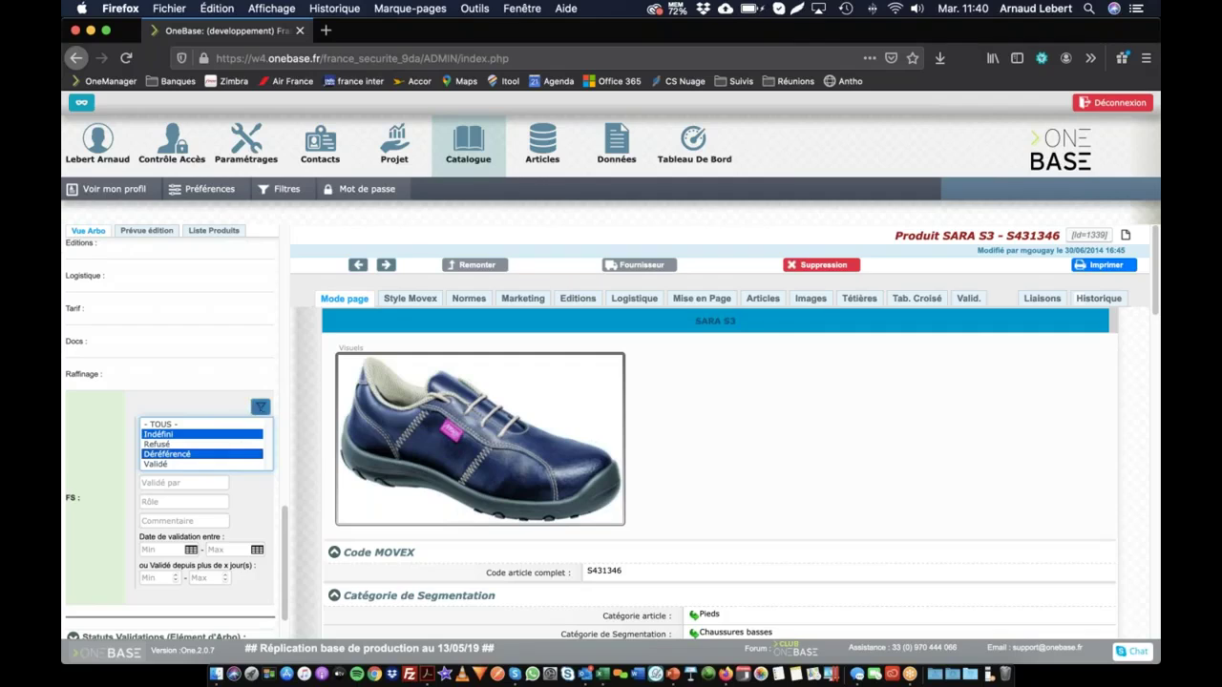
click(260, 409)
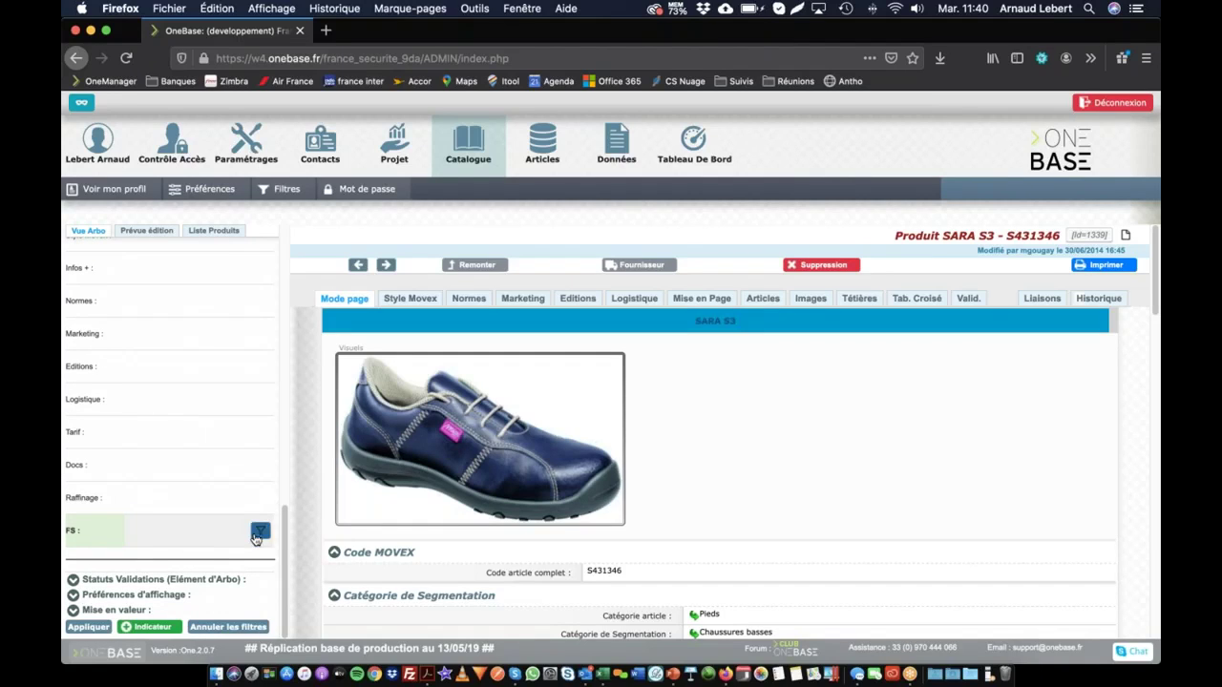
- Expand the Statuts Validations (Elément d'Arbo) filter section, check its options and collapse it again
click(76, 580)
scroll(107, 570, down, 1)
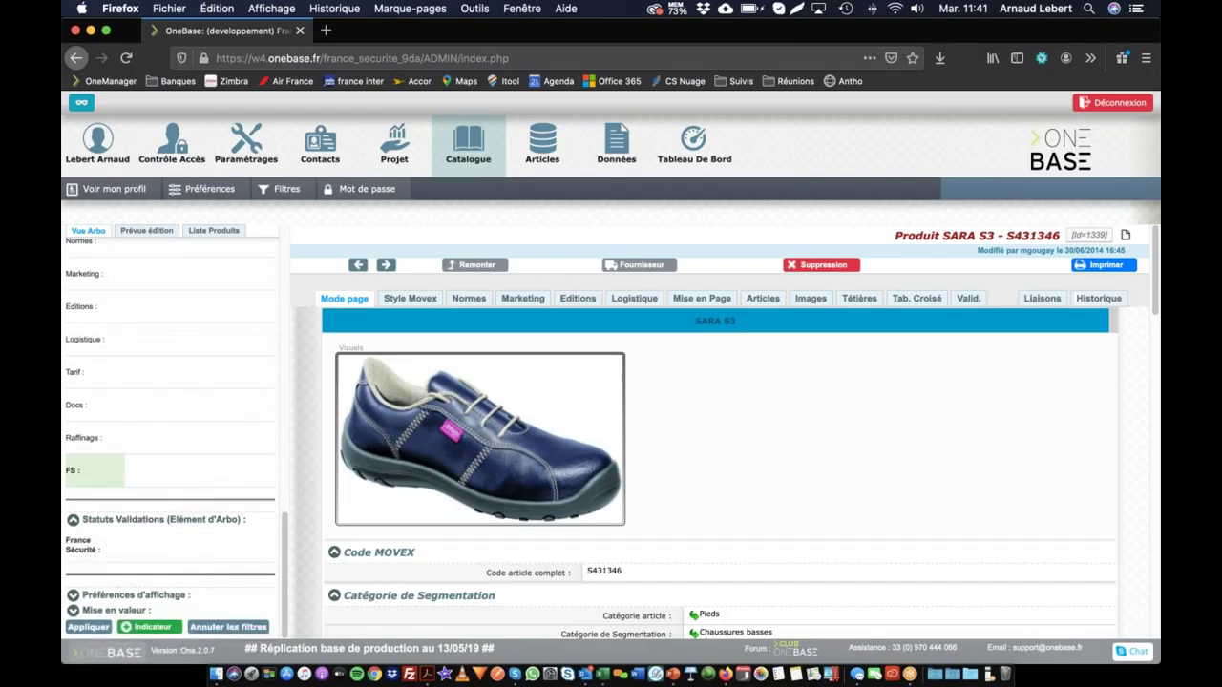
click(72, 519)
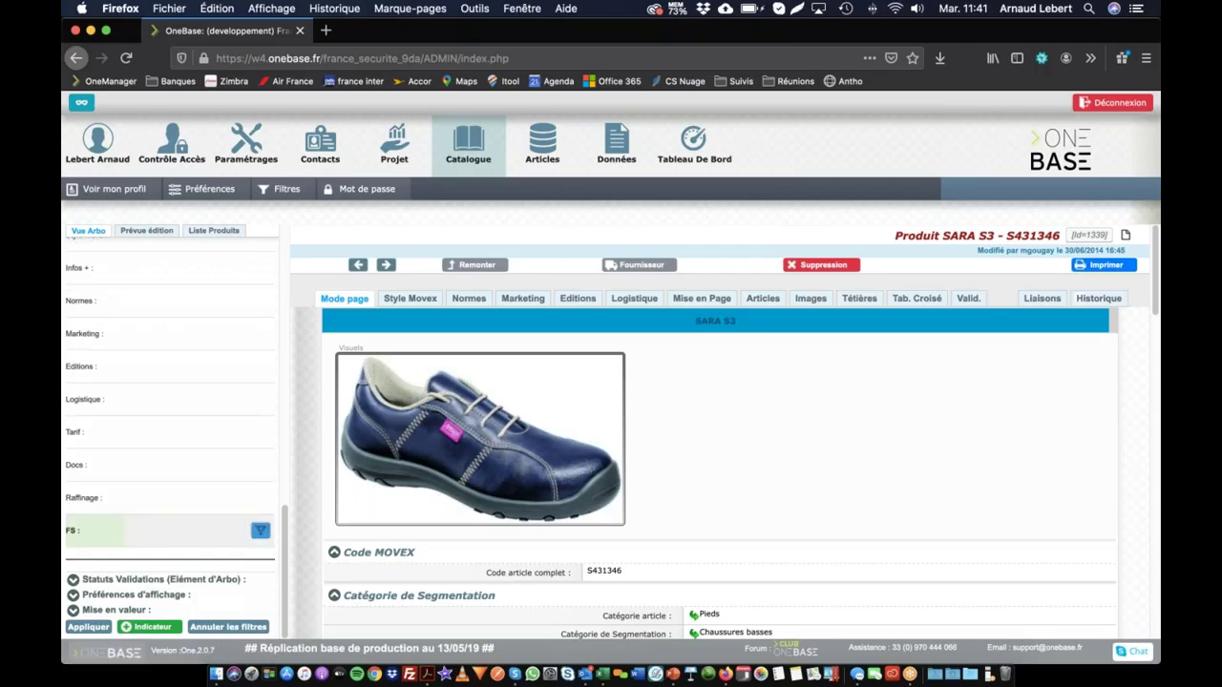
- Check the options under Préférences d'affichage and Mise en valeur, collapsing each section again
click(74, 595)
scroll(74, 597, down, 1)
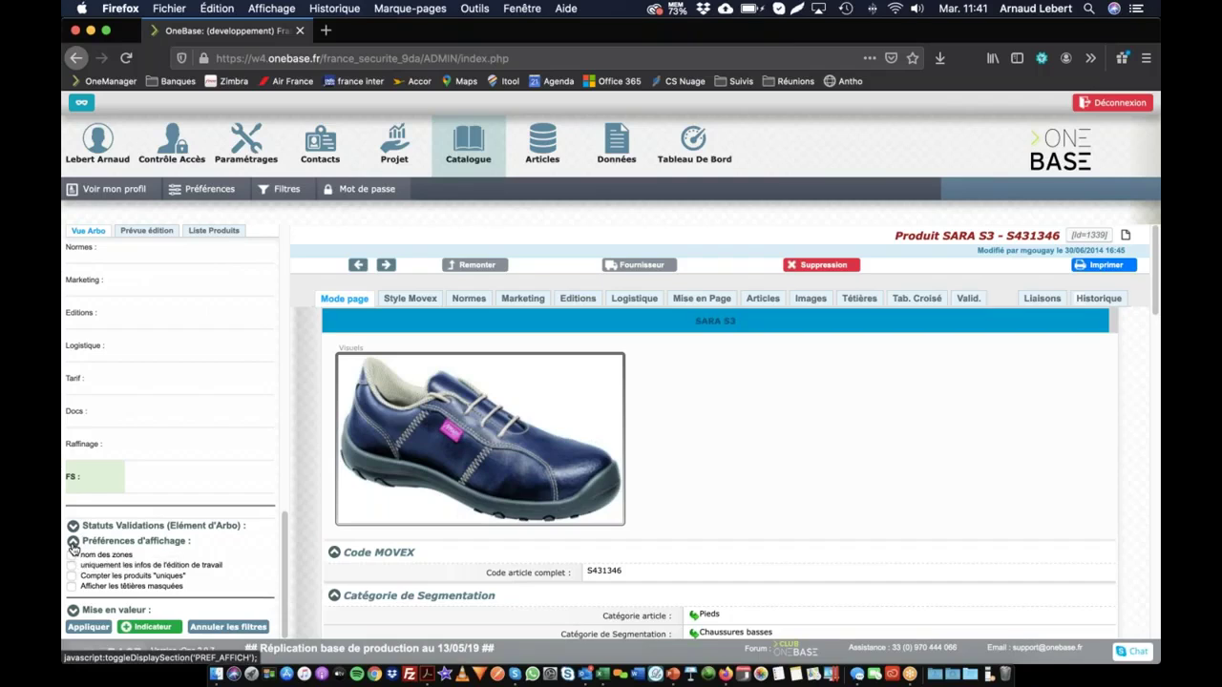
click(73, 541)
click(72, 611)
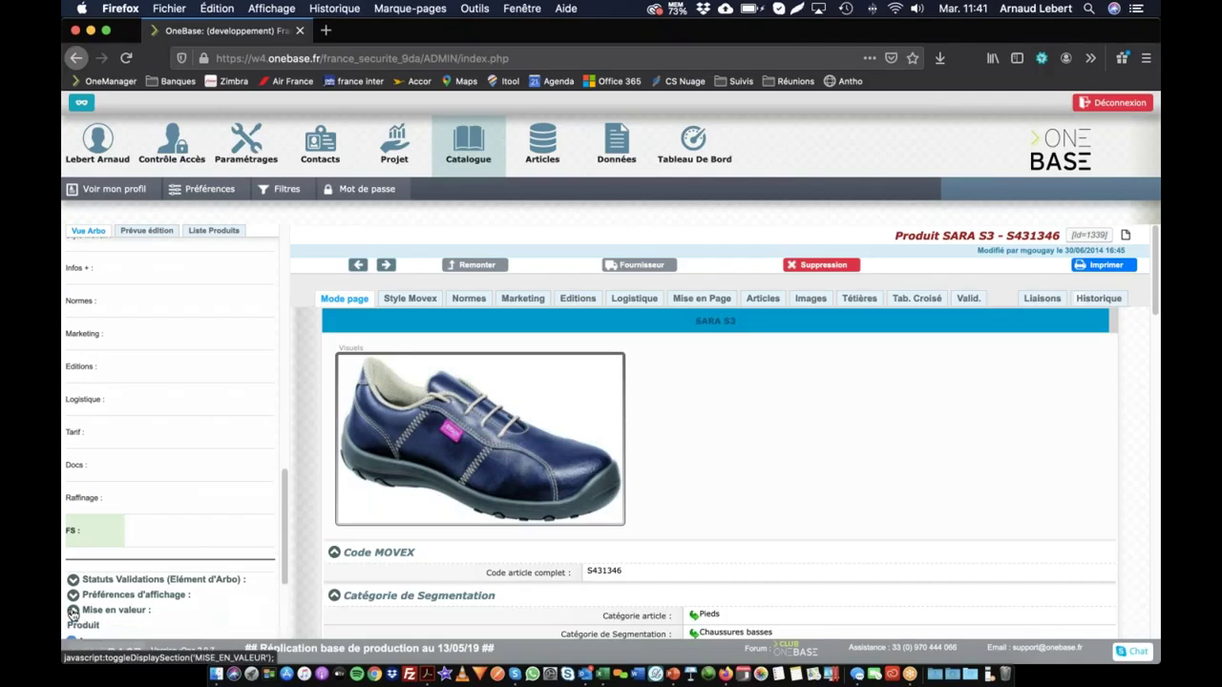
click(72, 613)
- Restrict the tree to the intermediate catalogue edition under Restreindre à, and clear that edition selection
scroll(73, 613, up, 8)
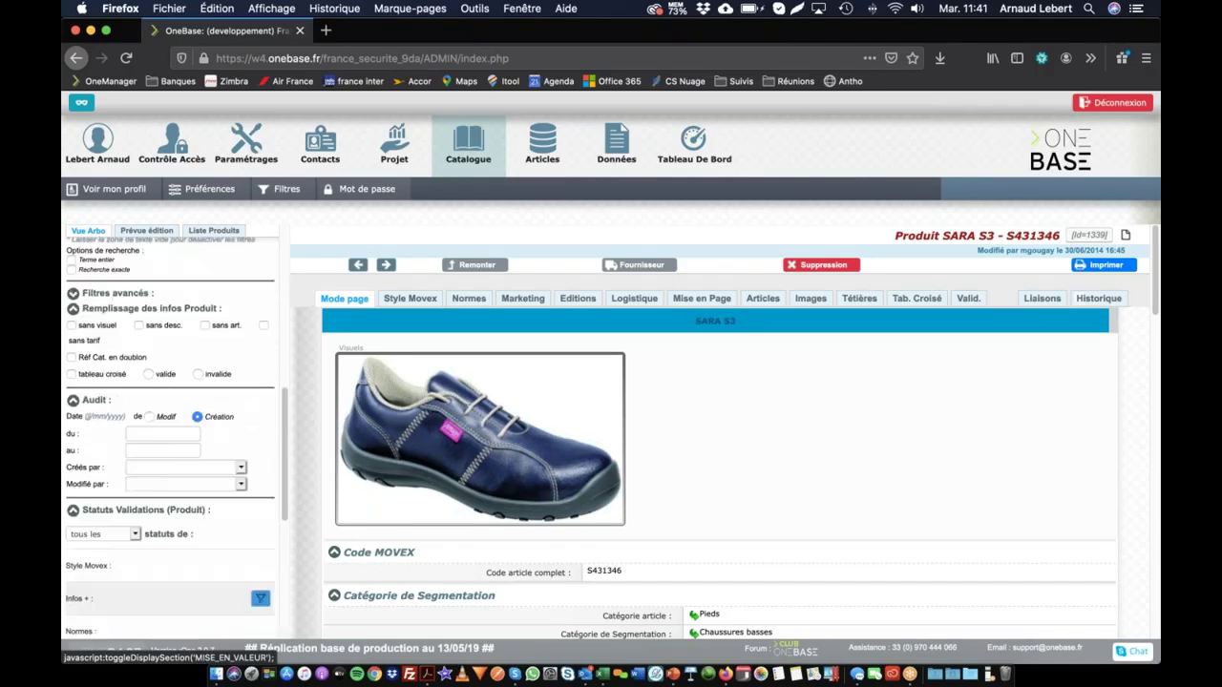
scroll(90, 527, up, 3)
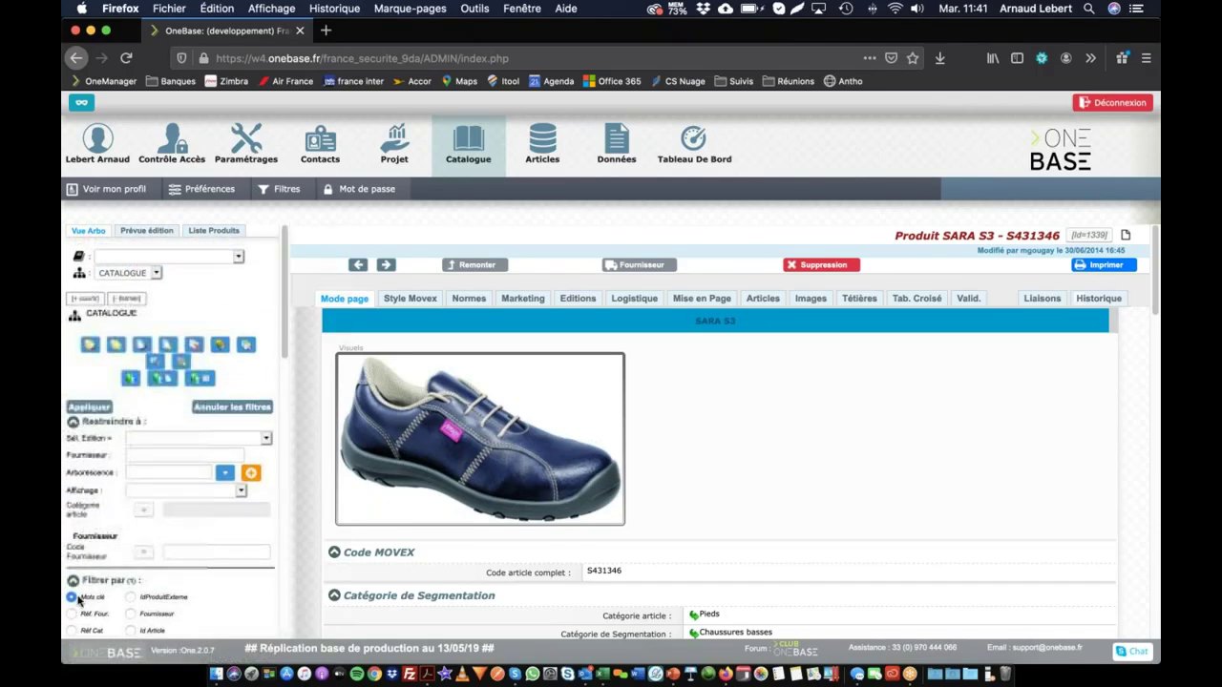
click(267, 437)
click(196, 504)
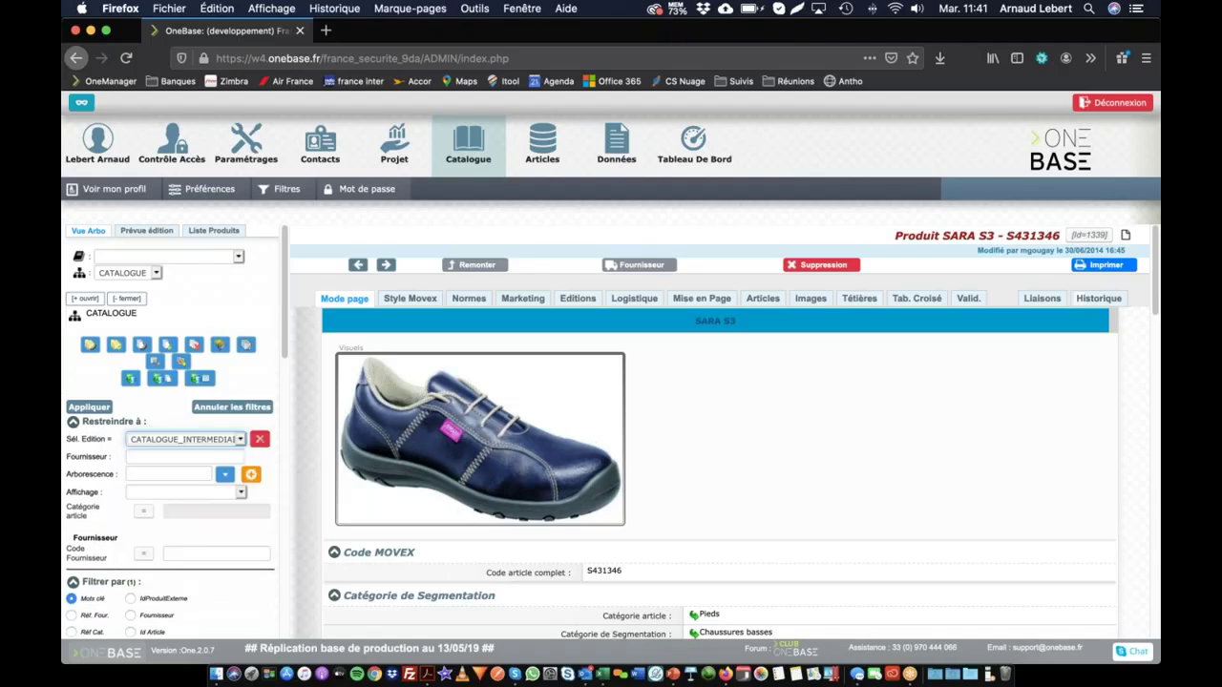
click(260, 443)
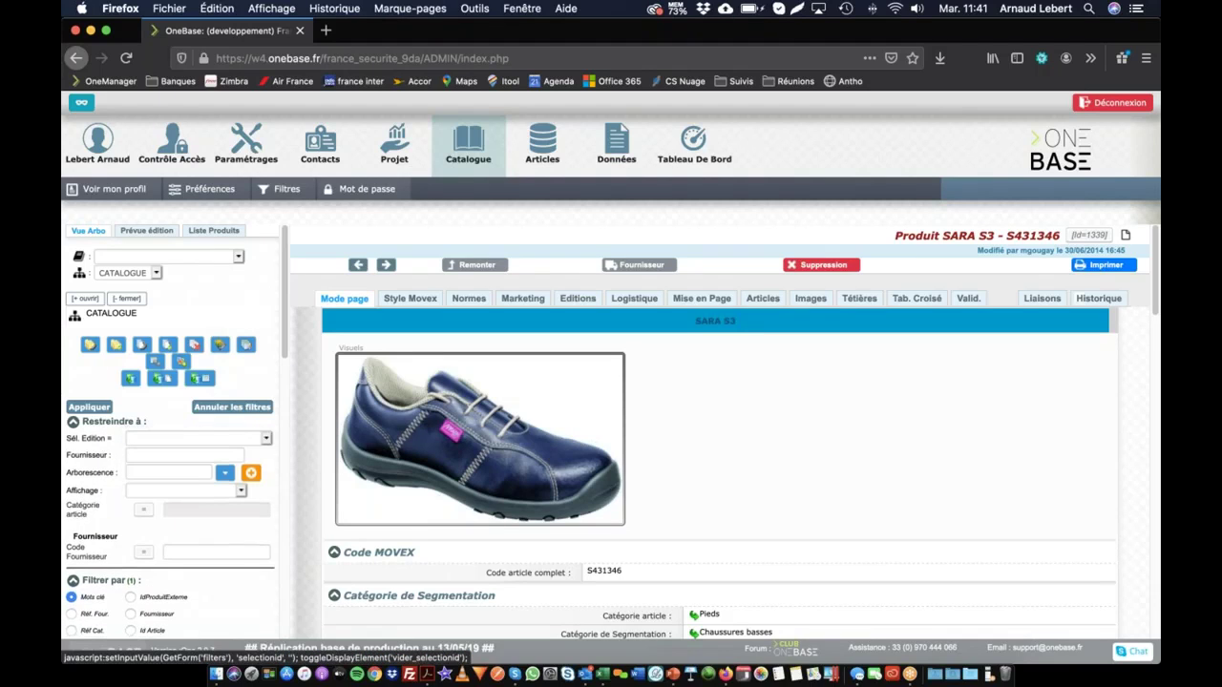
- Open the edition choices once more, cancel all the tree filters and collapse the Féminines branch
click(267, 437)
click(191, 516)
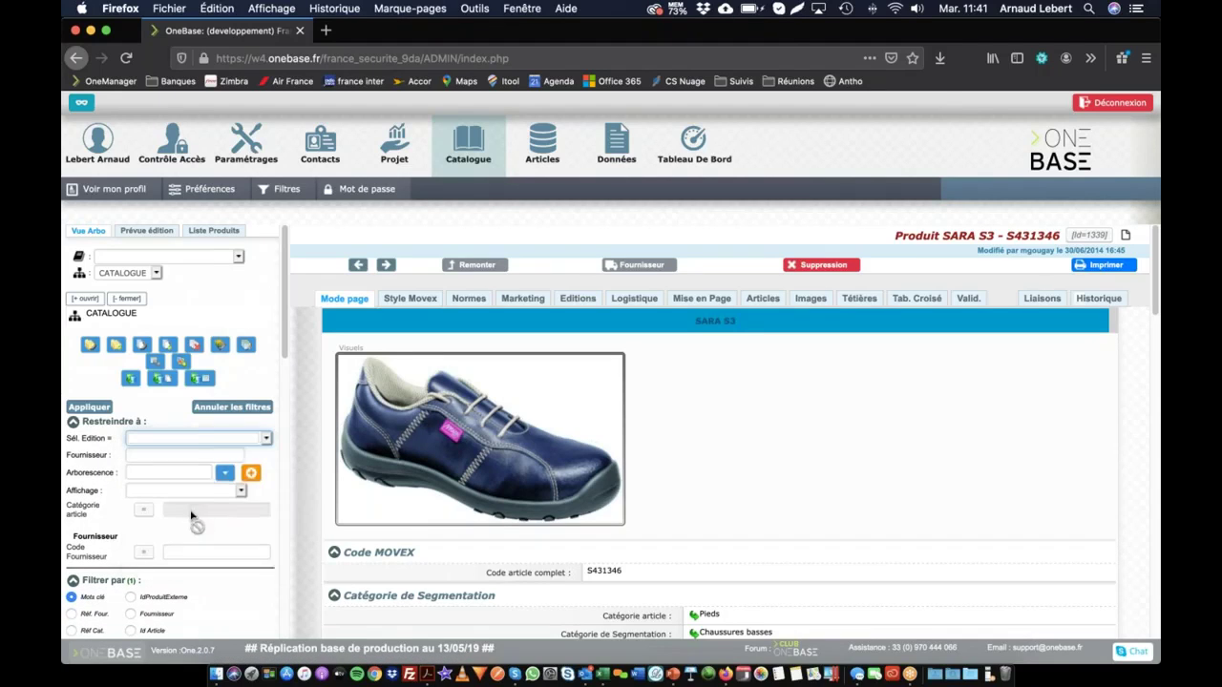
click(239, 409)
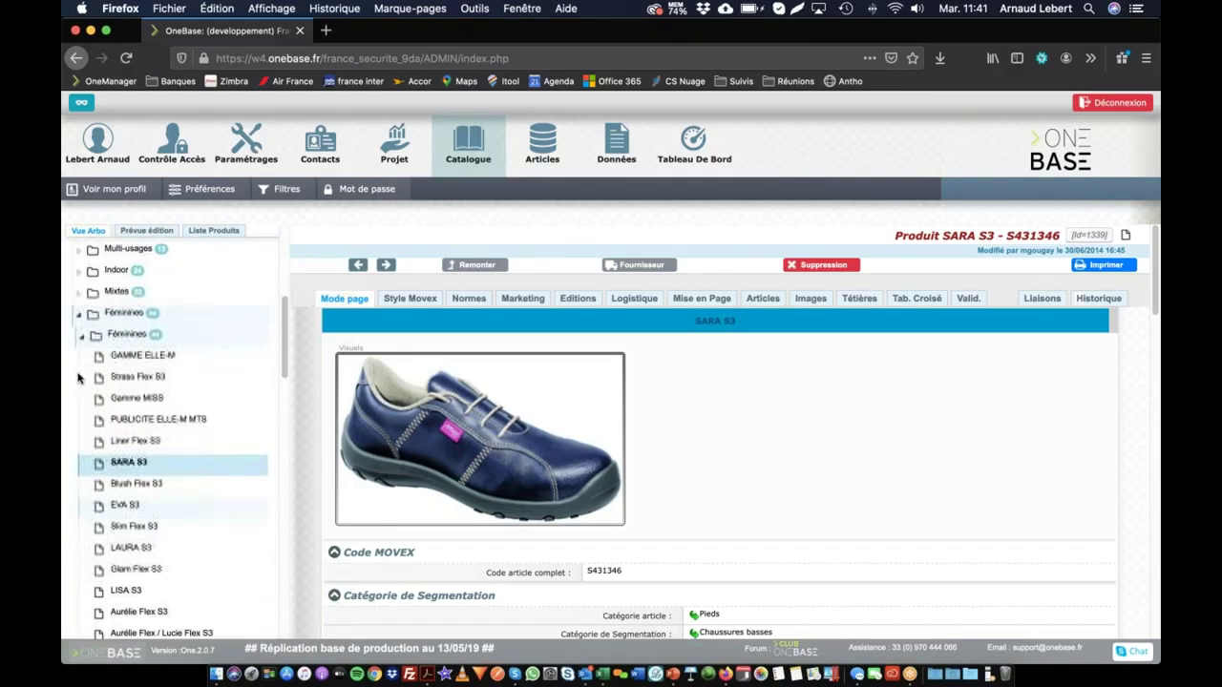
click(79, 313)
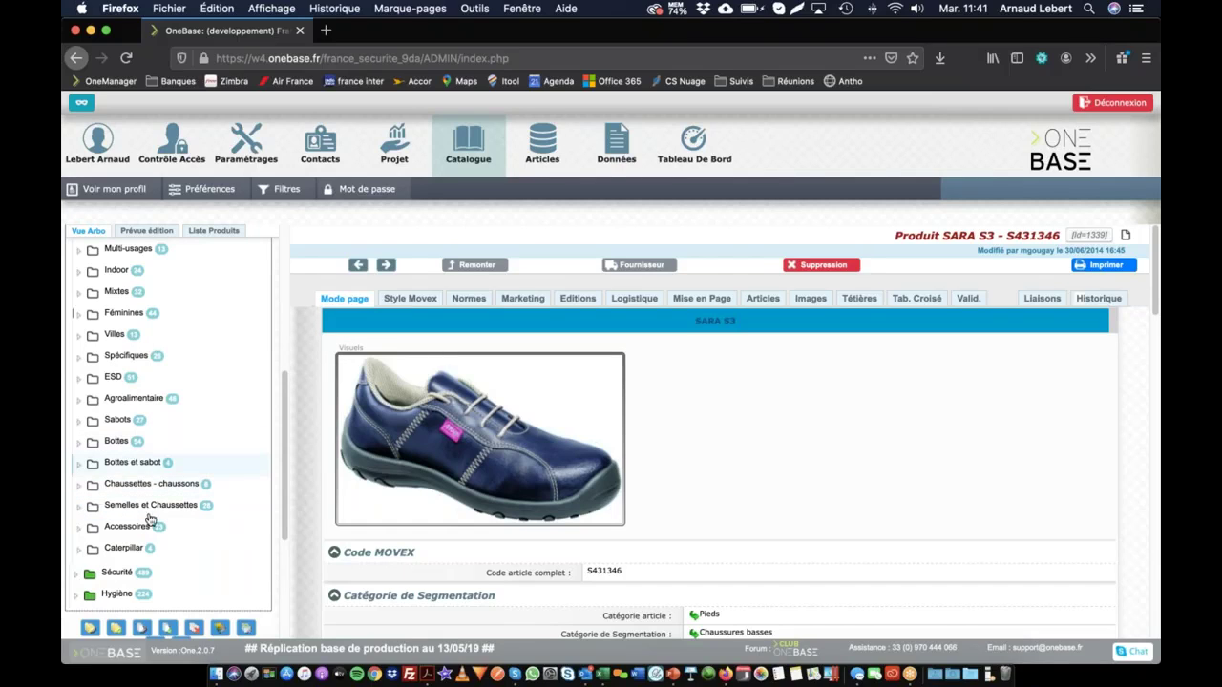
scroll(137, 541, up, 10)
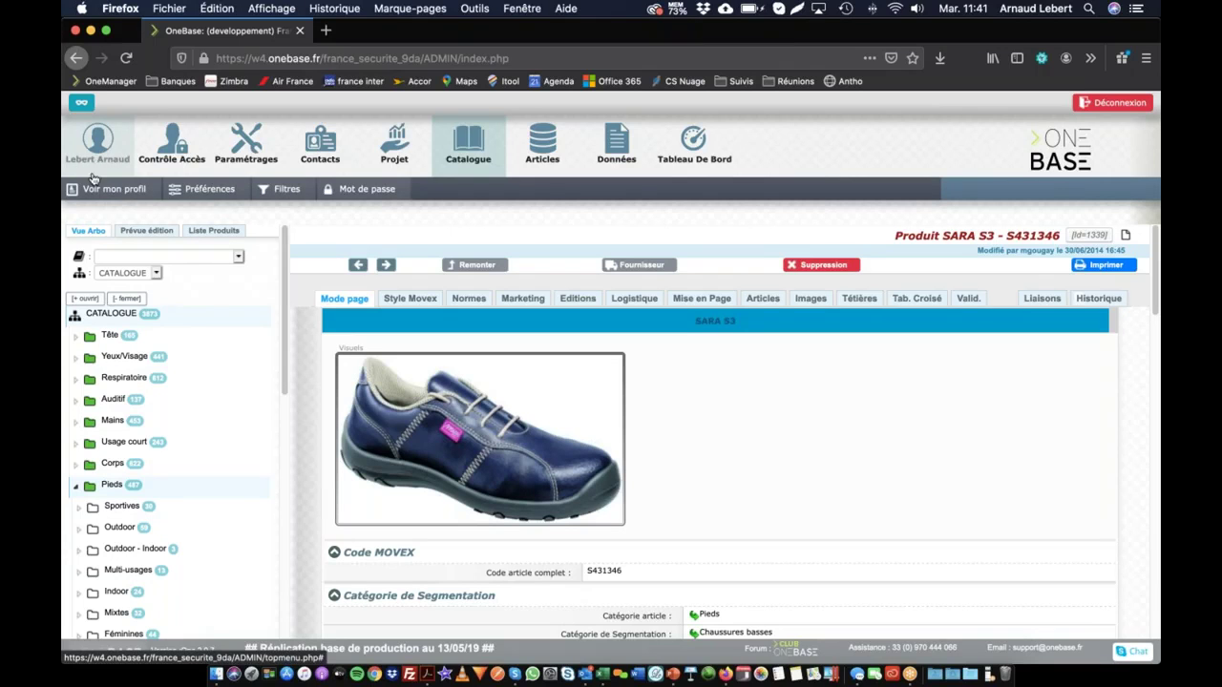
- View the saved personal filters and navigation preferences, return to the catalogue and collapse the Pieds branch
click(276, 190)
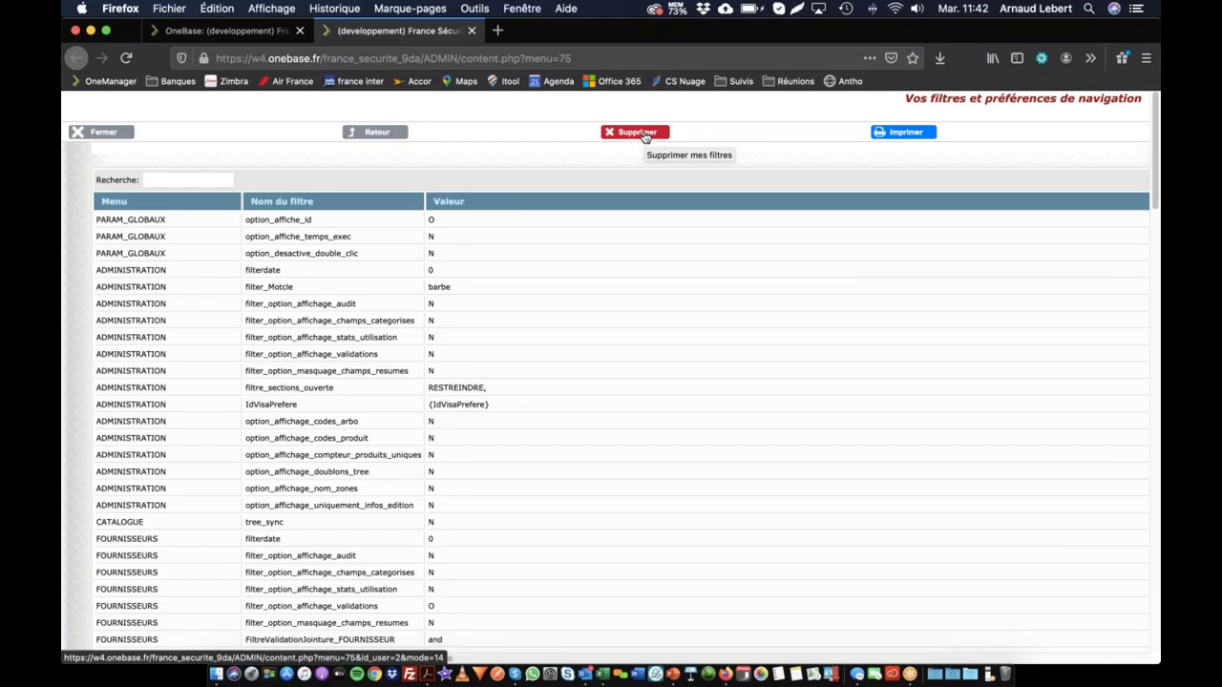
click(236, 32)
click(75, 488)
scroll(174, 392, down, 3)
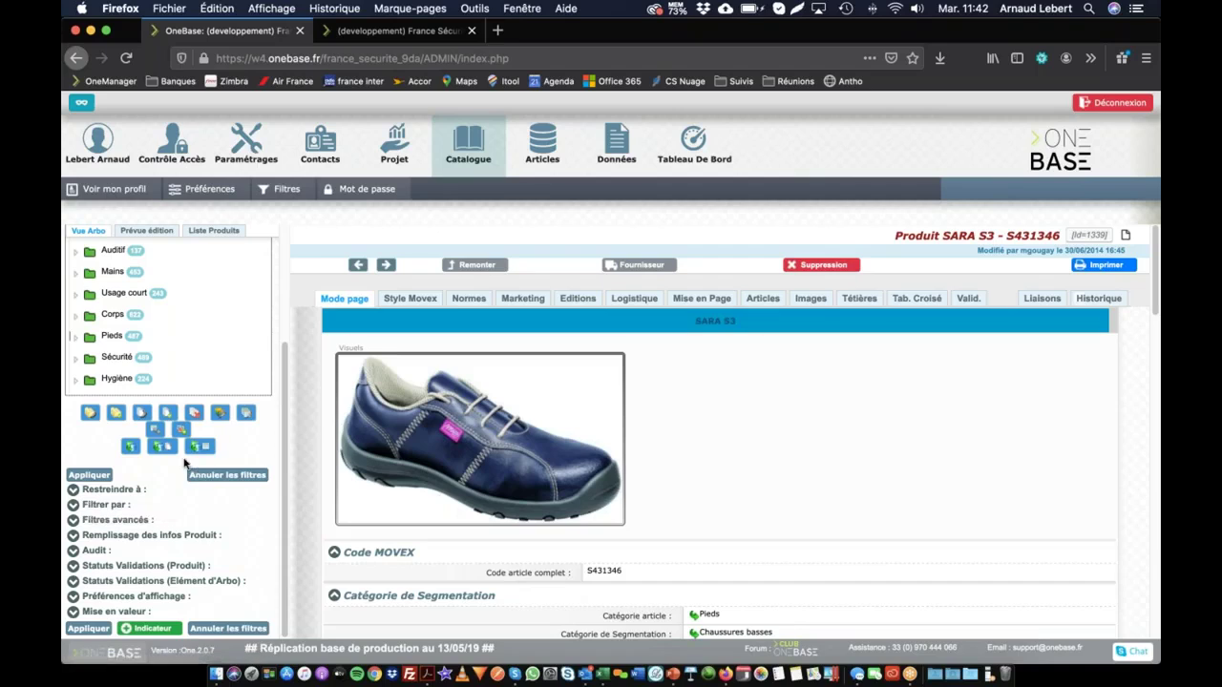
- Open the definition of the Matière de la tige field from the Segmentation section of product SARA S3
scroll(533, 459, down, 3)
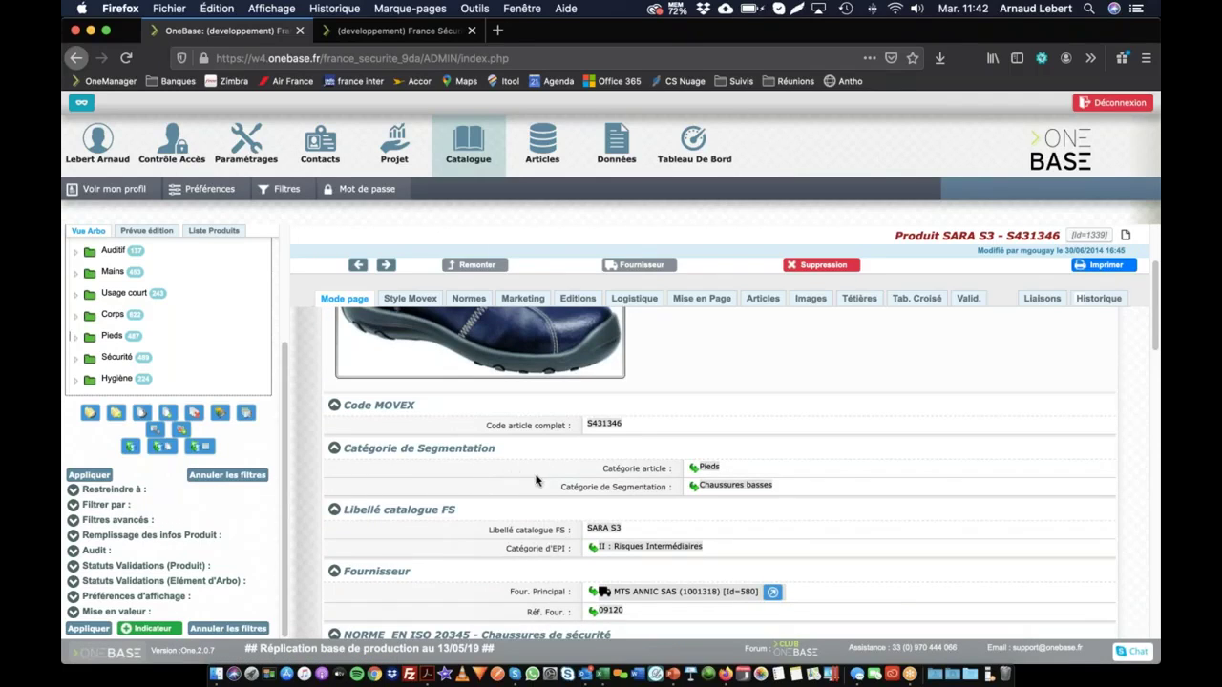
scroll(531, 481, down, 1)
scroll(505, 480, down, 2)
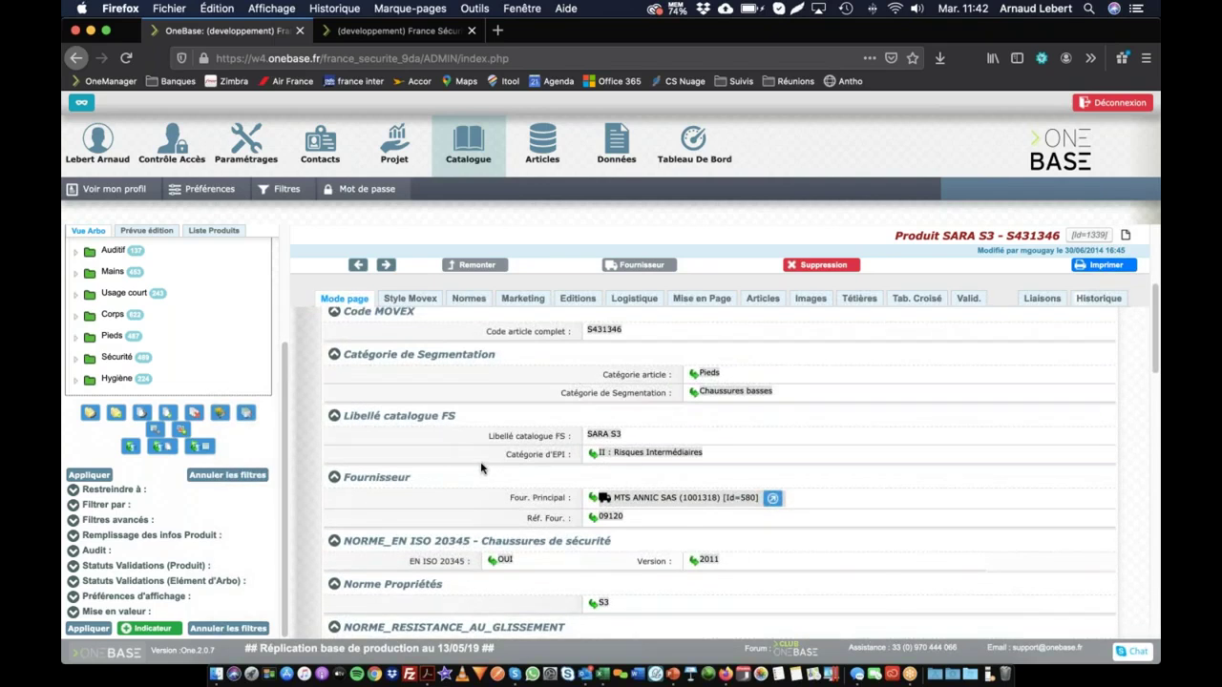
scroll(481, 468, down, 1)
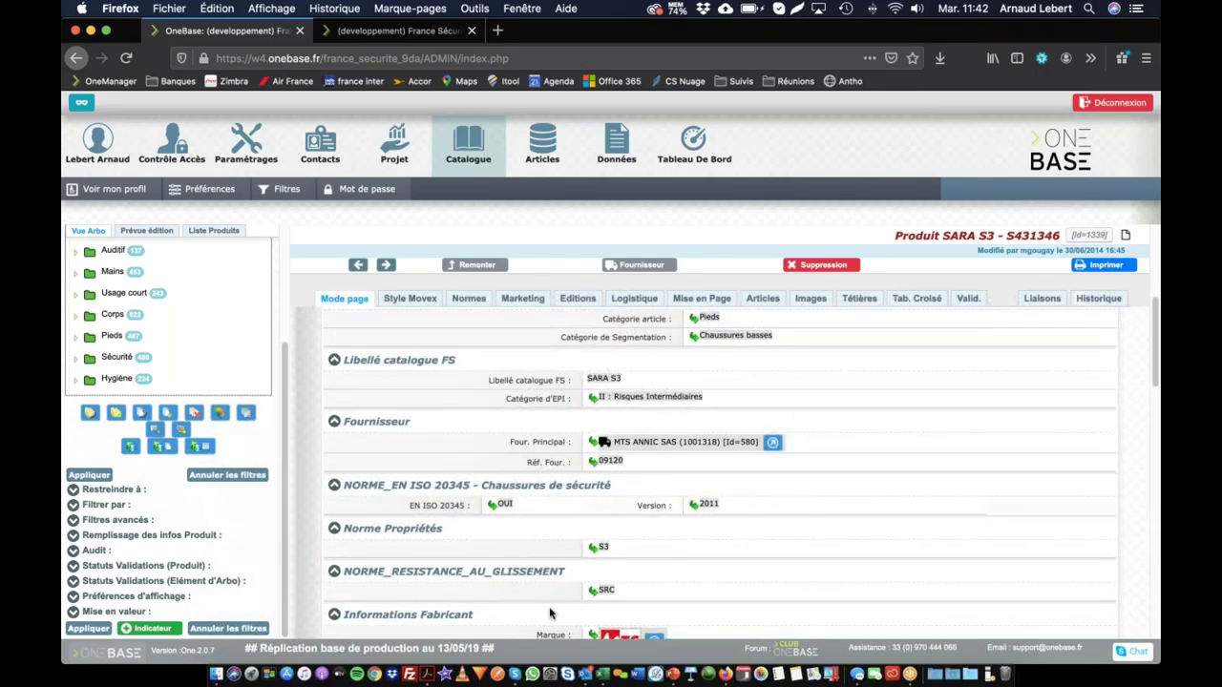
scroll(497, 549, down, 5)
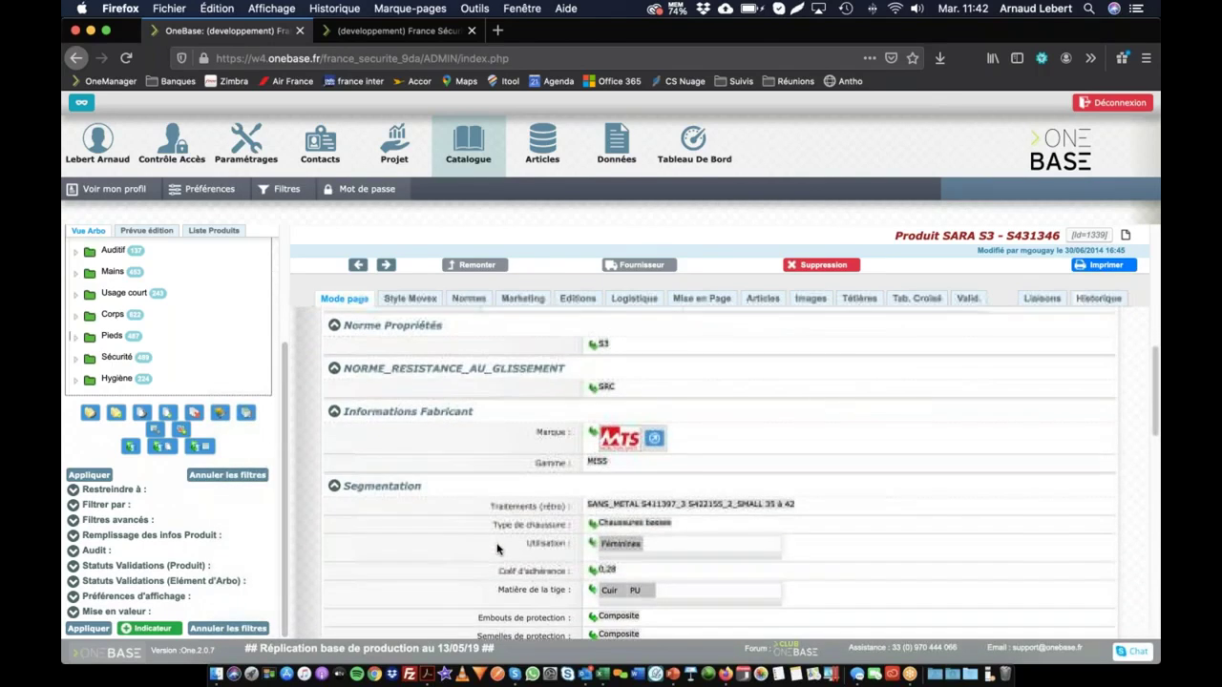
scroll(497, 549, down, 3)
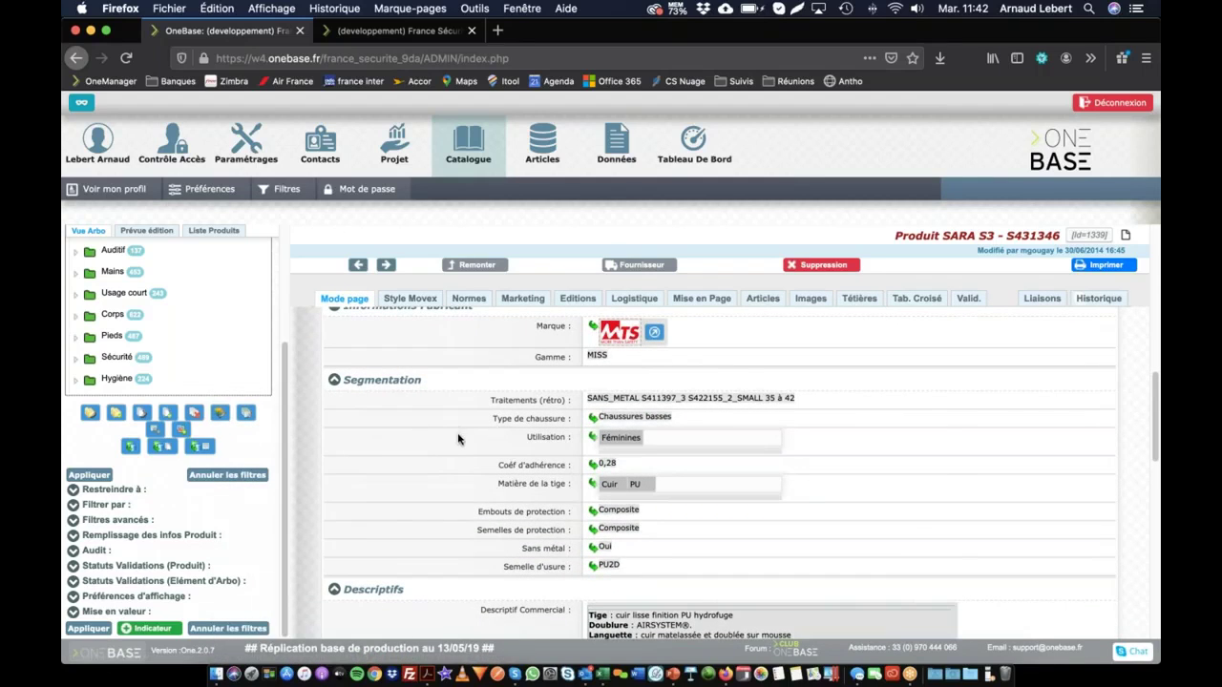
click(520, 488)
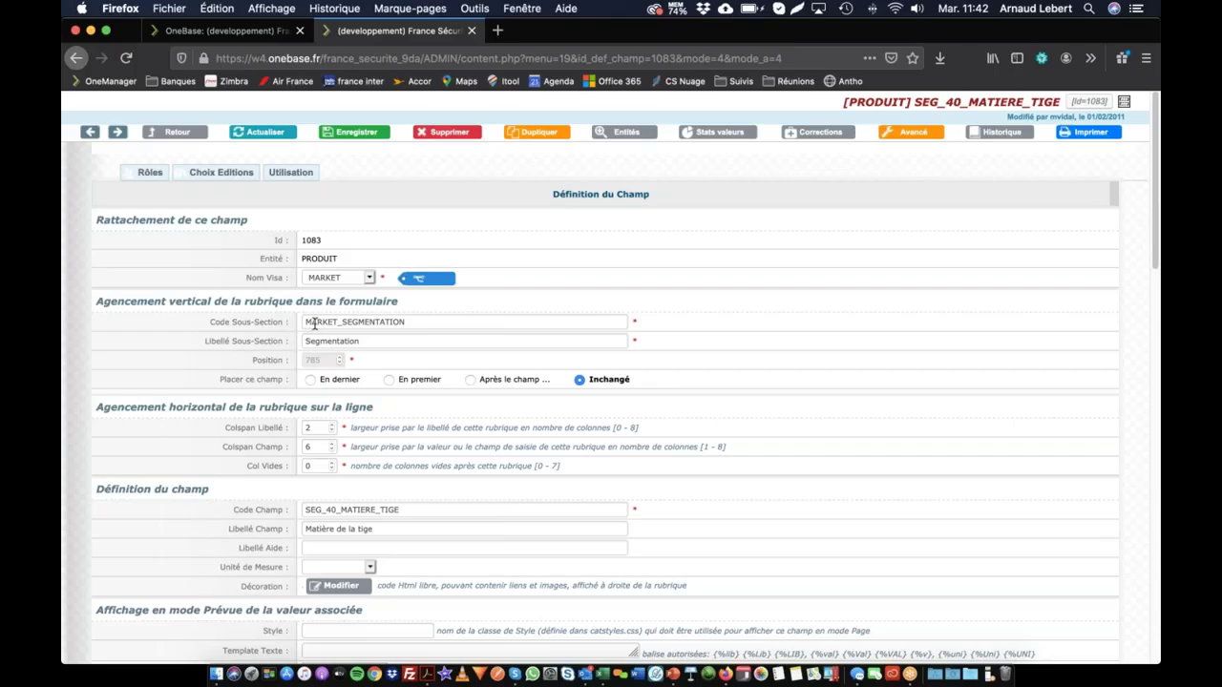
- Under Informations Techniques, set the Type de Filtre to Primaire, change it to Secondaire and save the field definition
scroll(270, 275, down, 8)
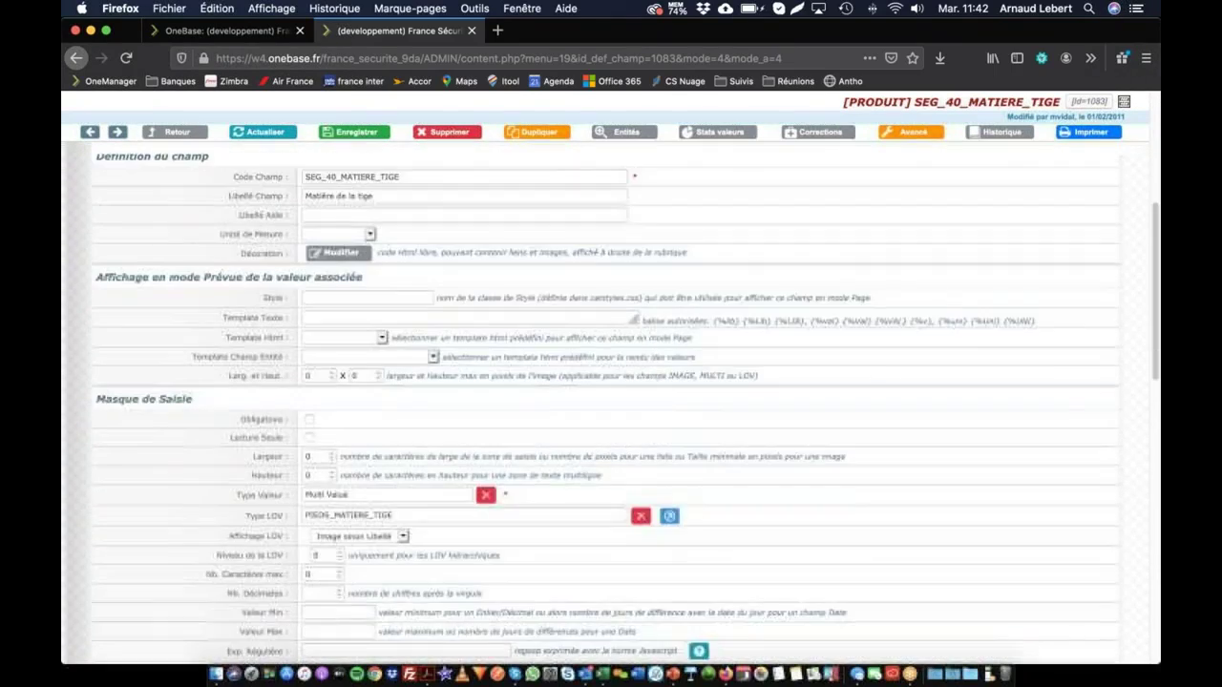
scroll(235, 378, down, 13)
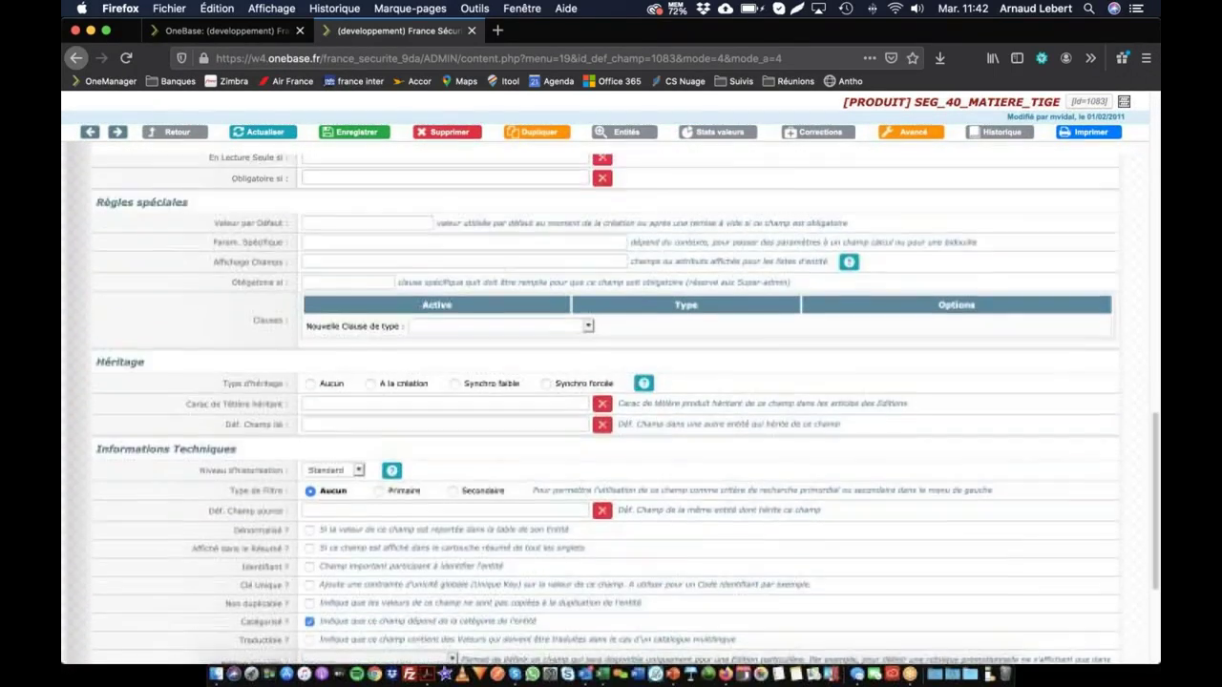
scroll(239, 372, down, 3)
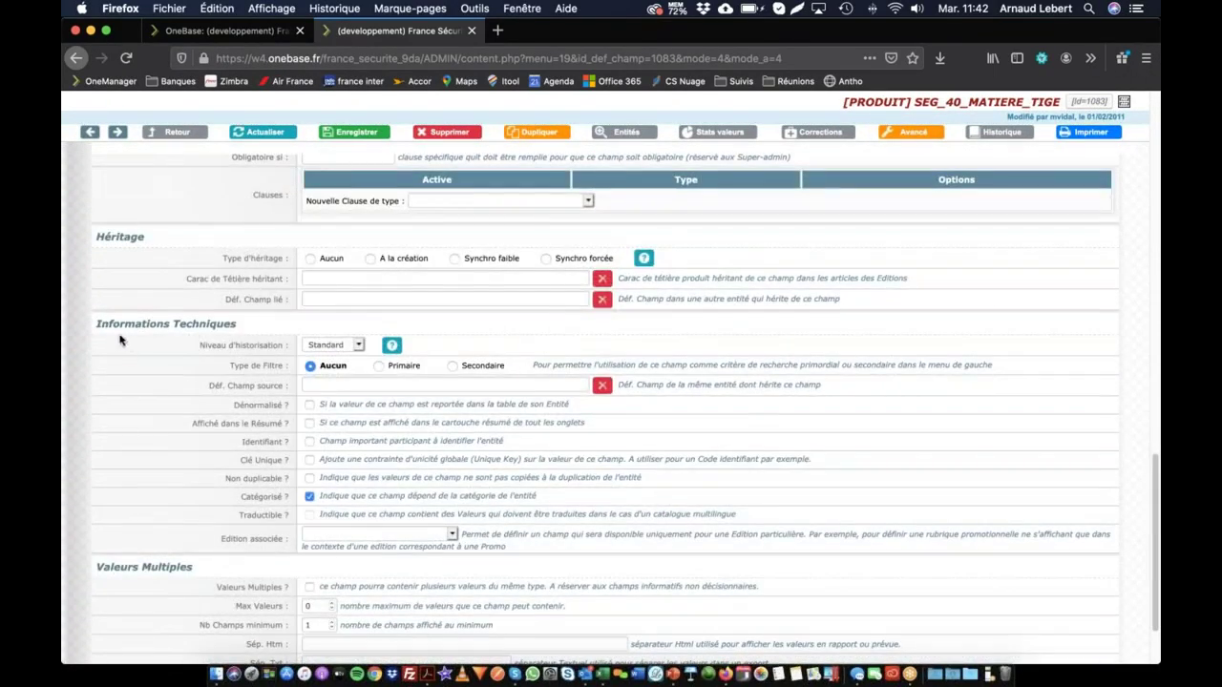
triple_click(198, 324)
drag(224, 371, 264, 366)
click(379, 366)
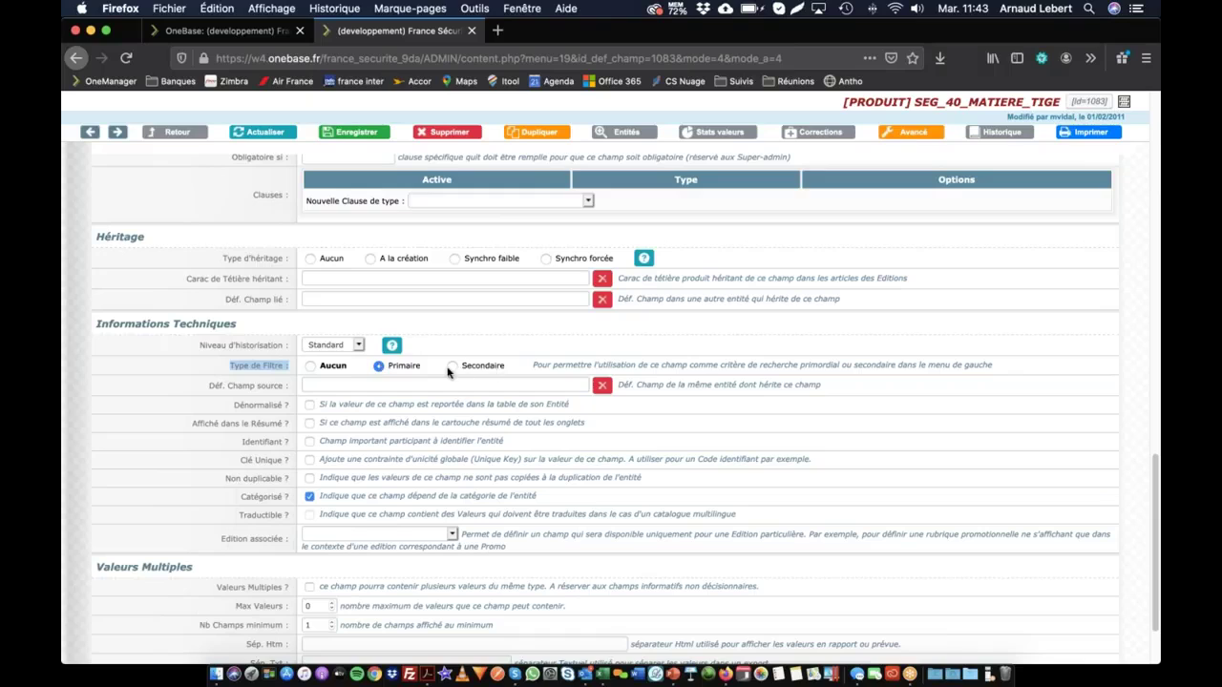
click(452, 369)
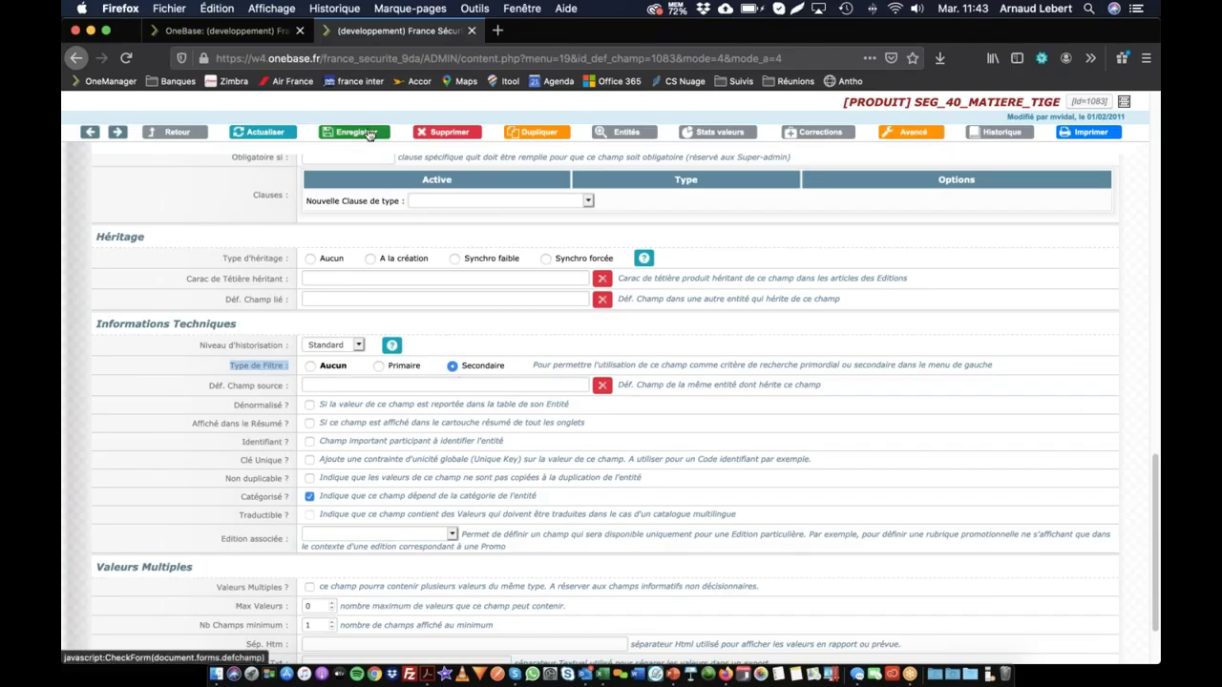
click(370, 133)
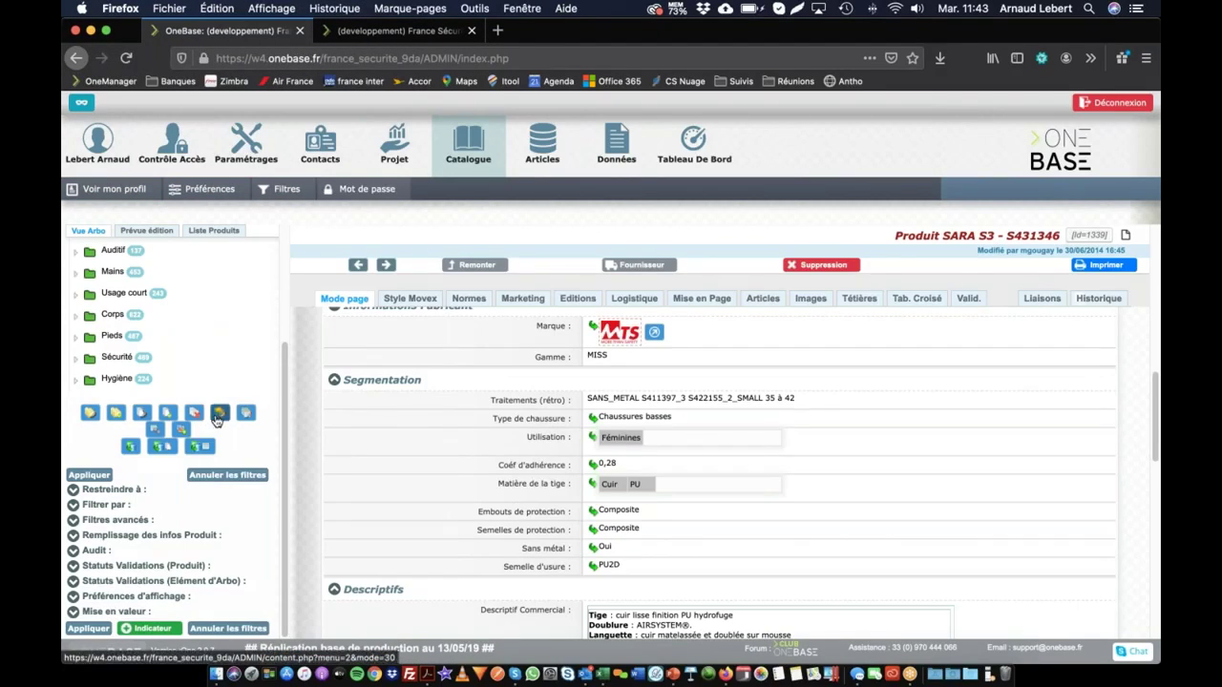
- Return to the catalogue, reload its Vue Arbo and close all the tree branches
click(468, 145)
click(107, 191)
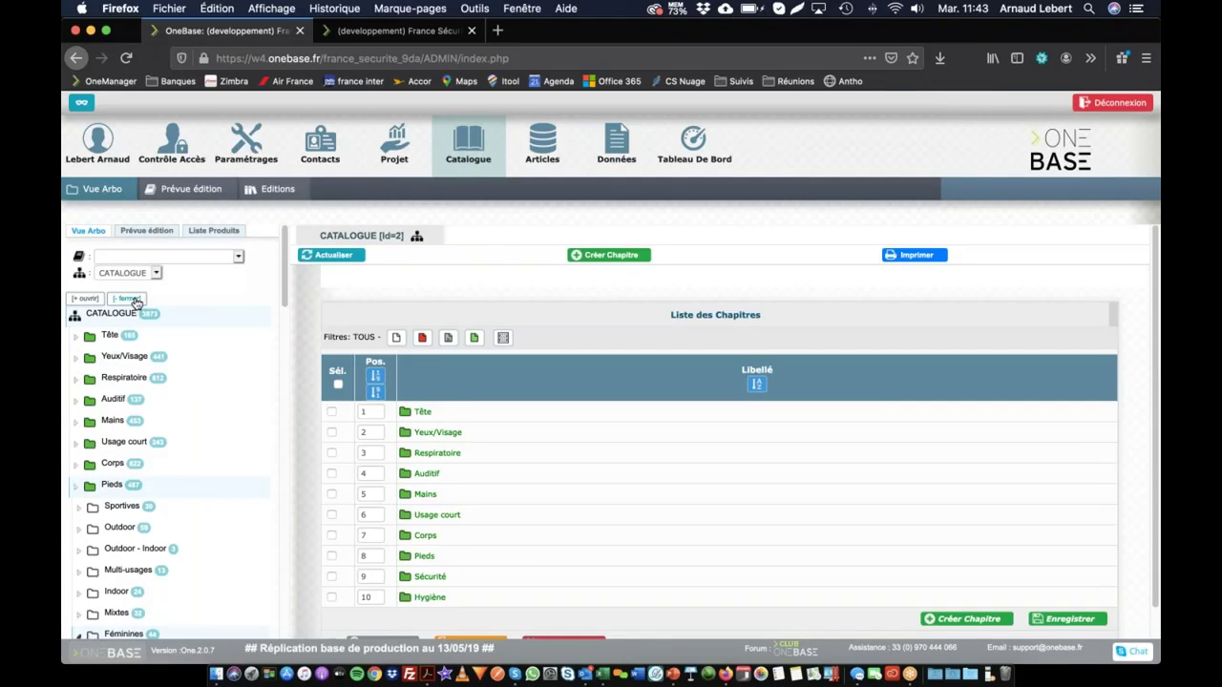
click(135, 302)
scroll(181, 426, down, 3)
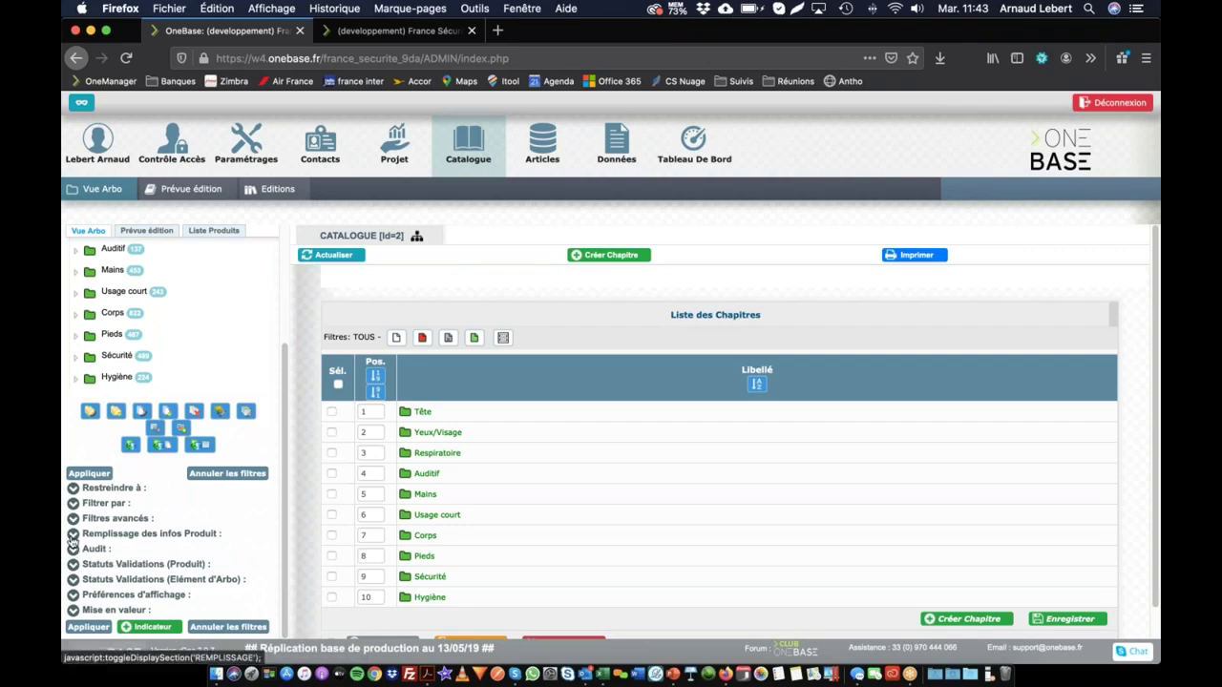
- Expand Restreindre à, Audit, Remplissage des infos Produit and Filtres avancés, and examine them for the Matière de la tige filter
click(73, 490)
scroll(77, 506, down, 3)
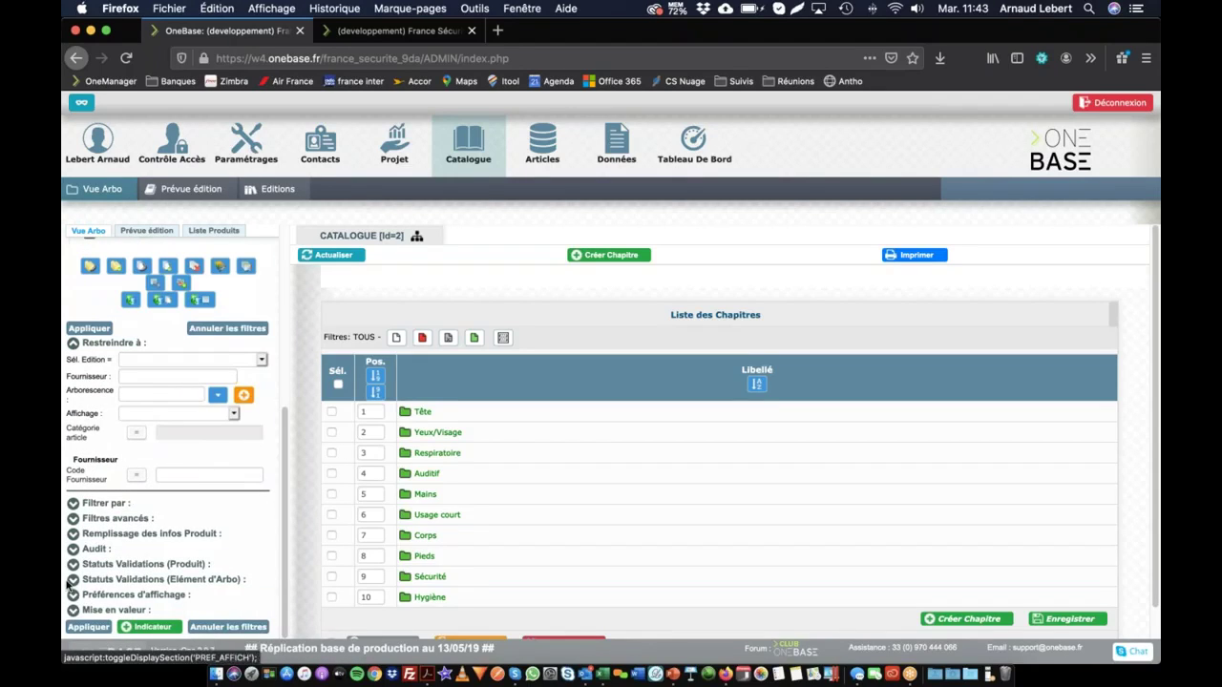
click(72, 549)
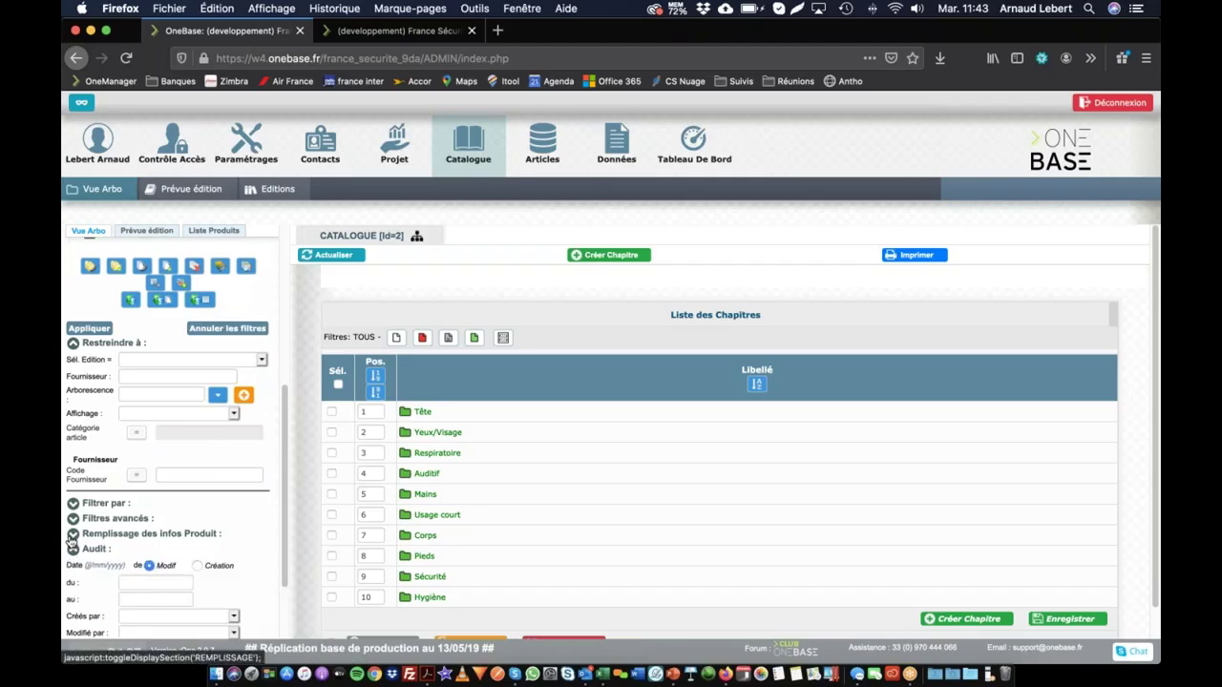
click(73, 535)
click(73, 519)
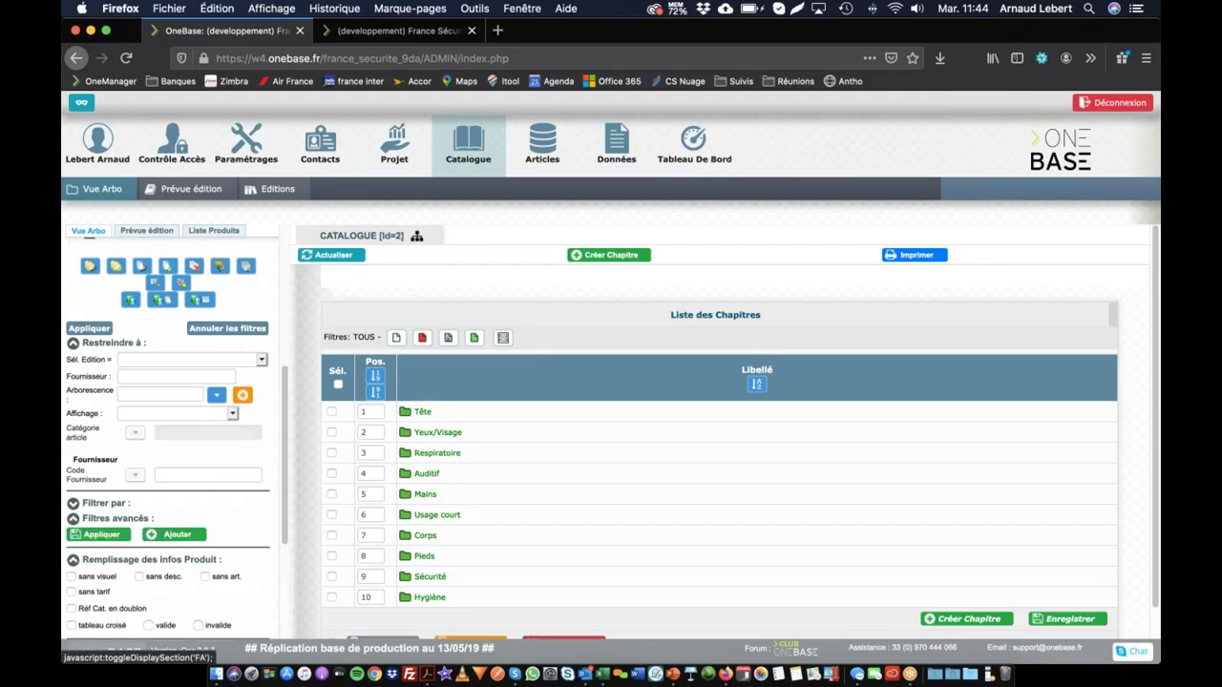
scroll(72, 401, down, 3)
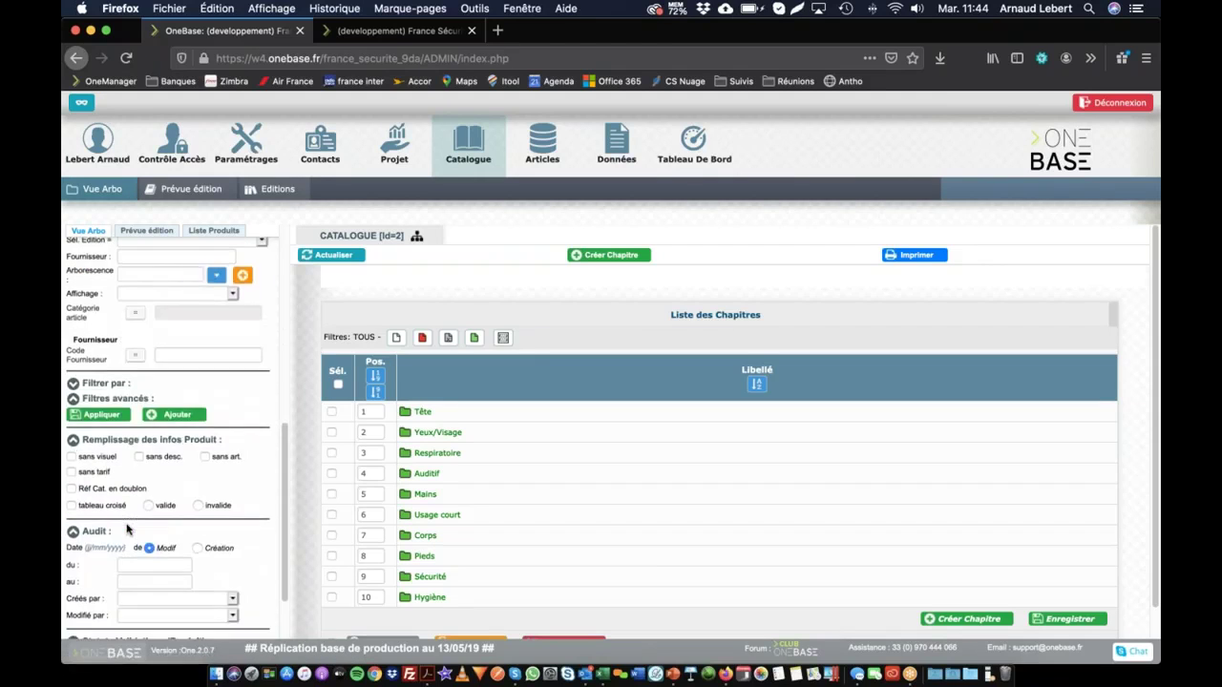
click(73, 397)
click(72, 397)
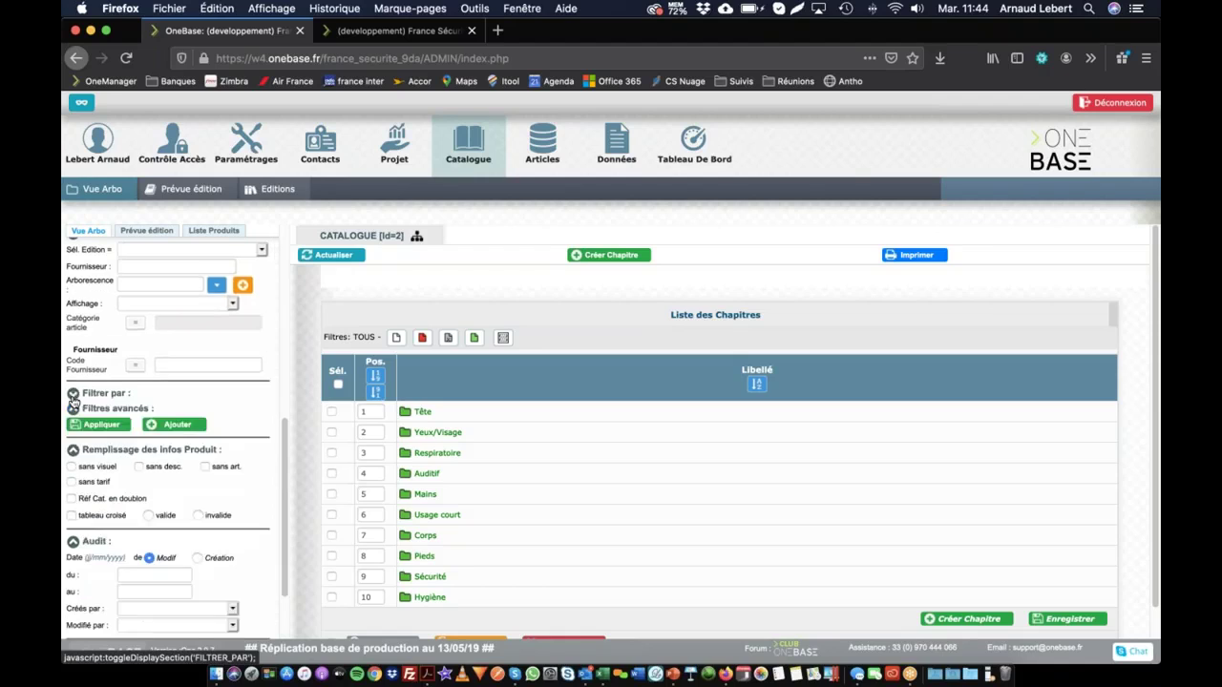
- Set the Type de Filtre of SEG_40_MATIERE_TIGE to Primaire, save the definition and return to the catalogue
click(367, 33)
click(375, 369)
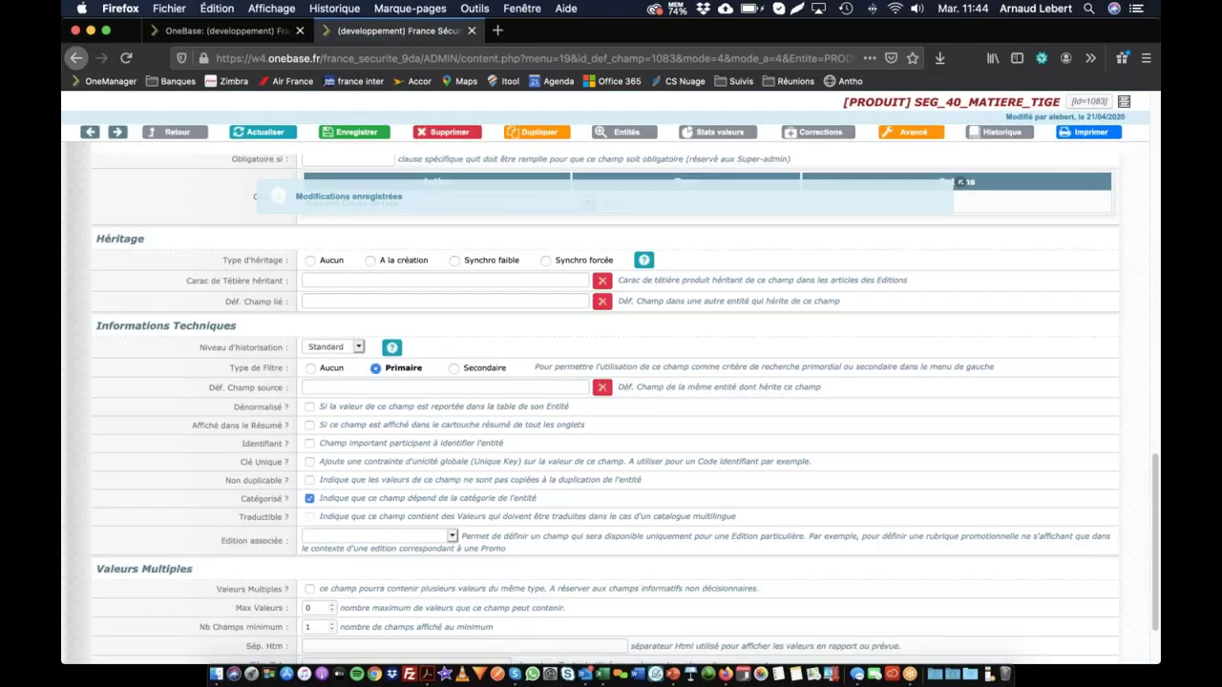
click(253, 34)
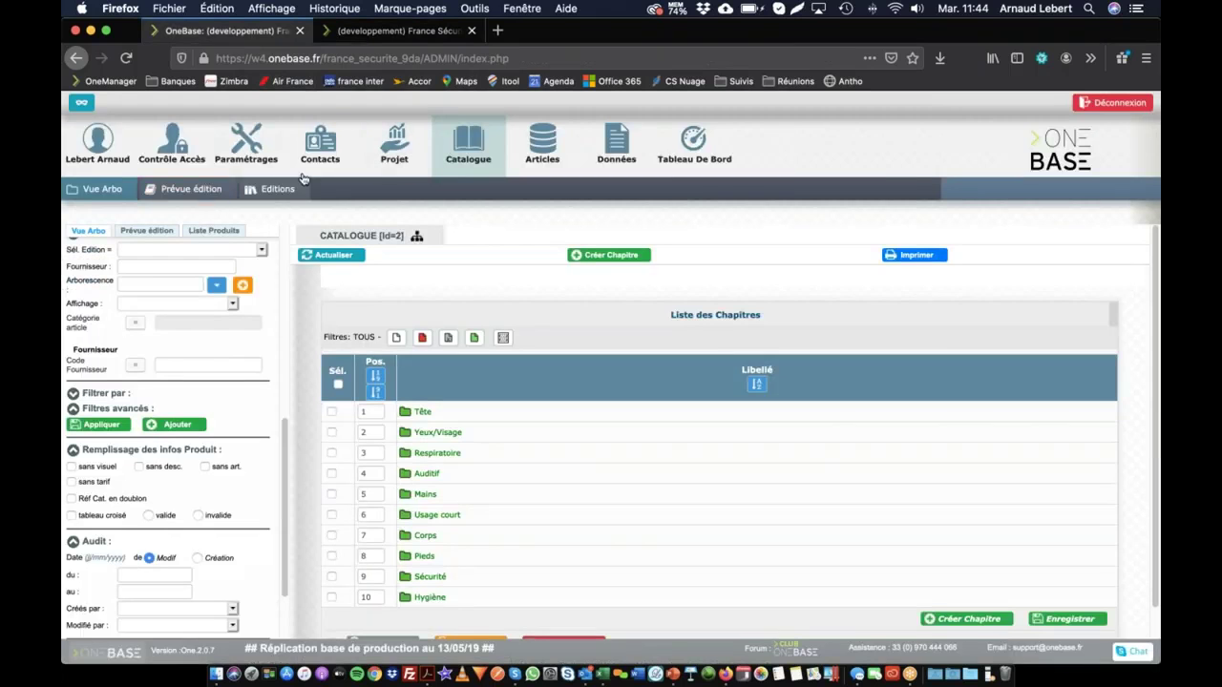
- Reload the catalogue's Vue Arbo, close all tree branches, and expand Restreindre à to examine its available filter criteria
click(113, 189)
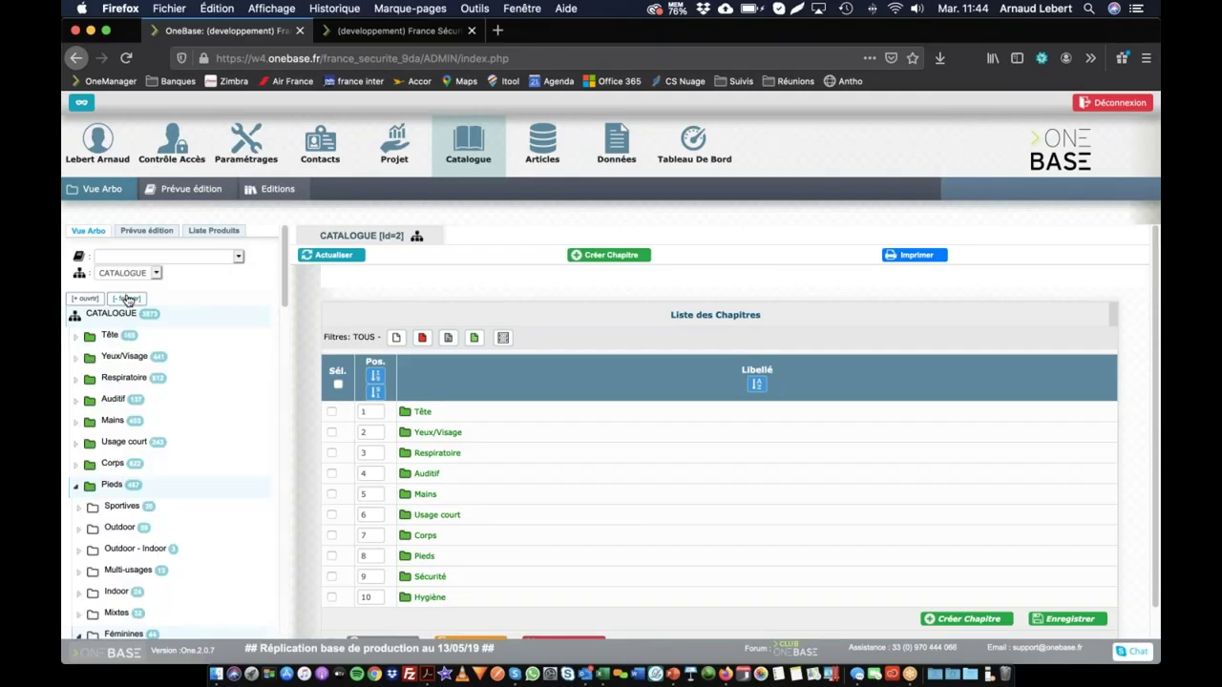
click(127, 300)
scroll(82, 468, down, 3)
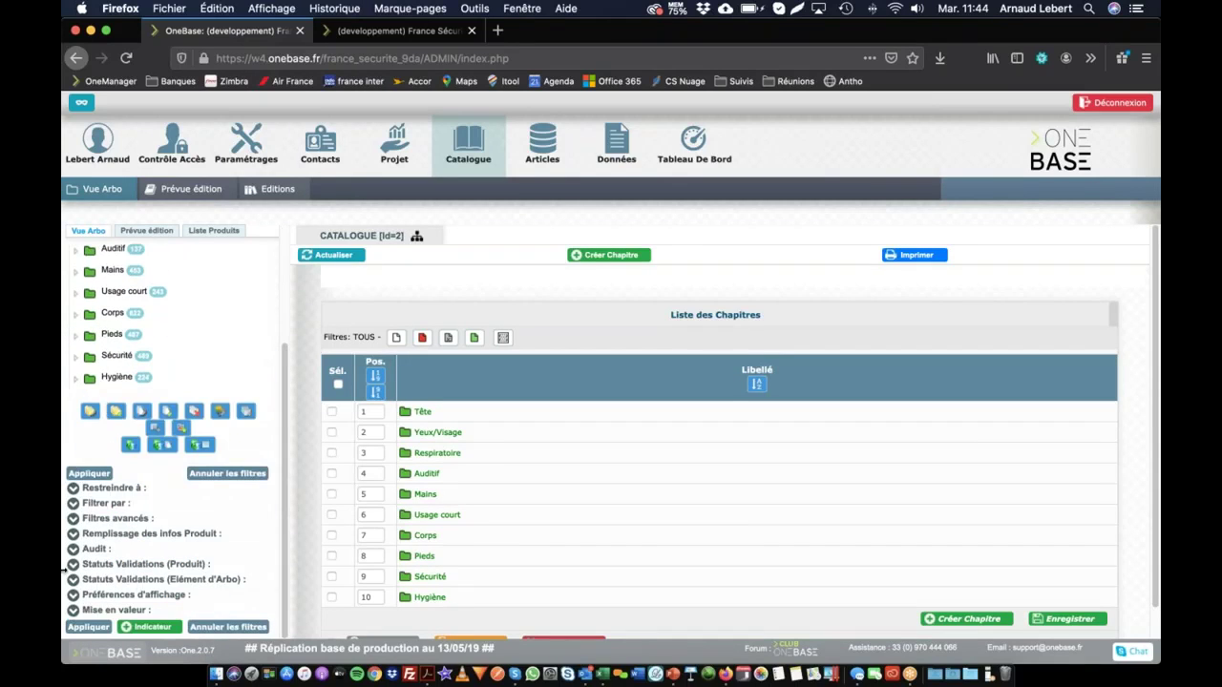
click(73, 489)
scroll(73, 492, down, 3)
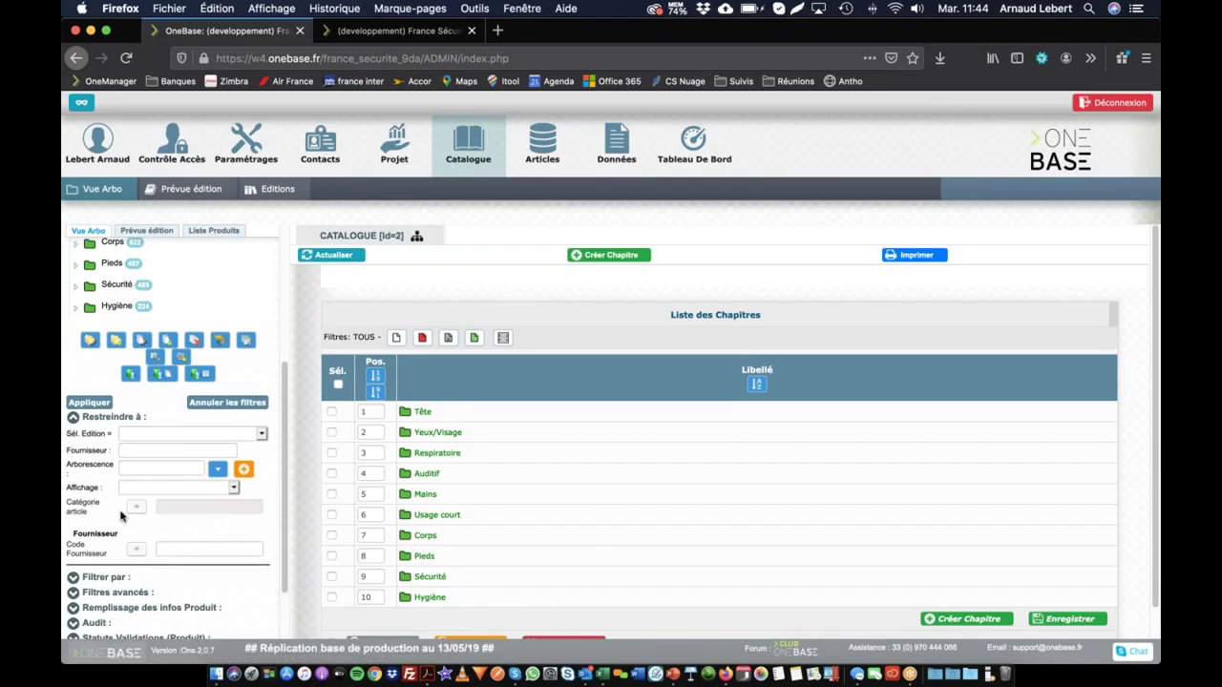
scroll(122, 515, down, 3)
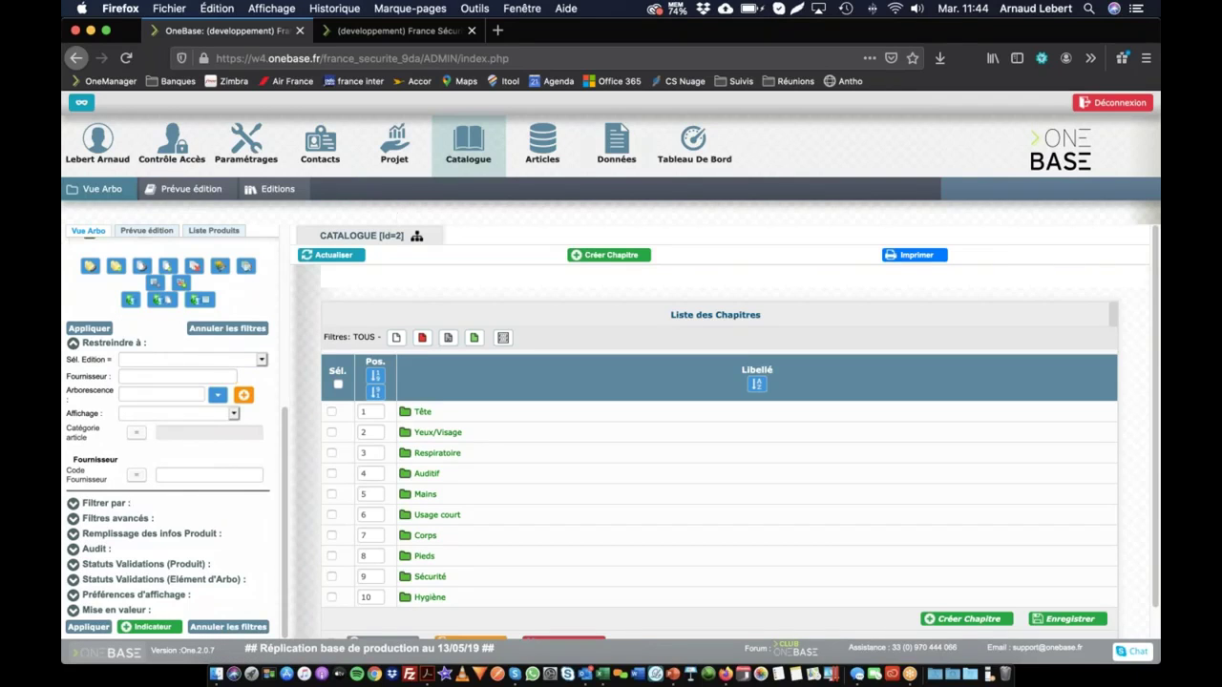
- Open the Articles pre-reference list and expand its Filtres secondaires criteria
click(549, 148)
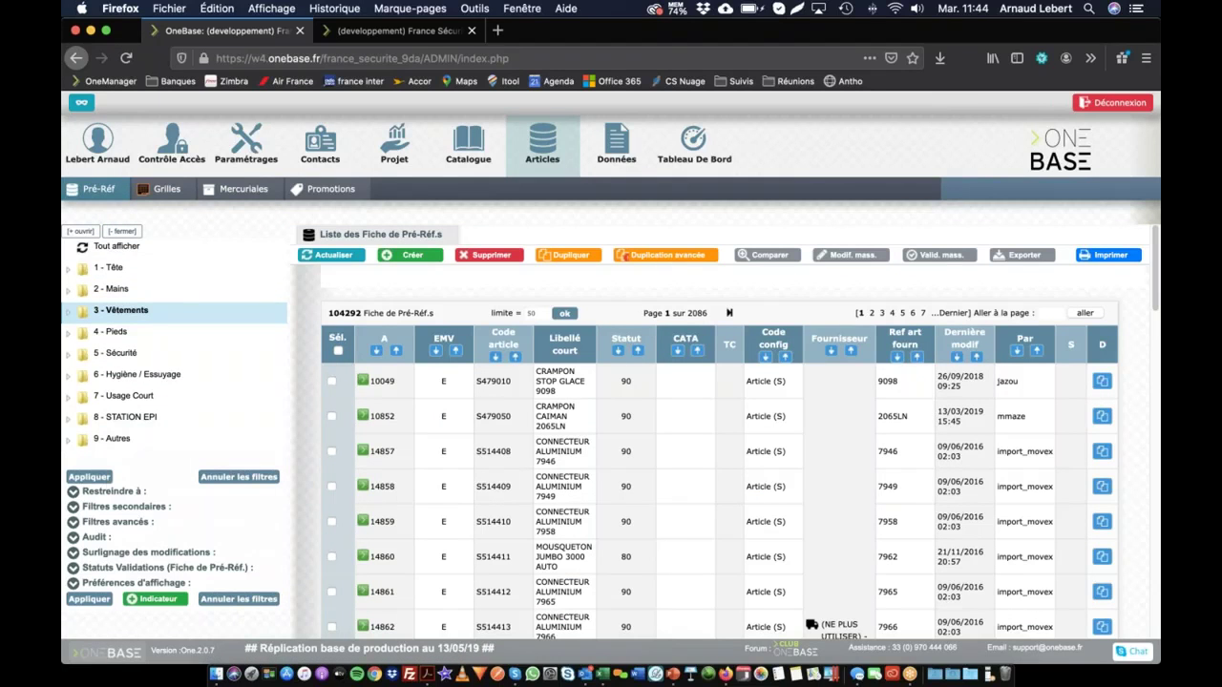
click(76, 512)
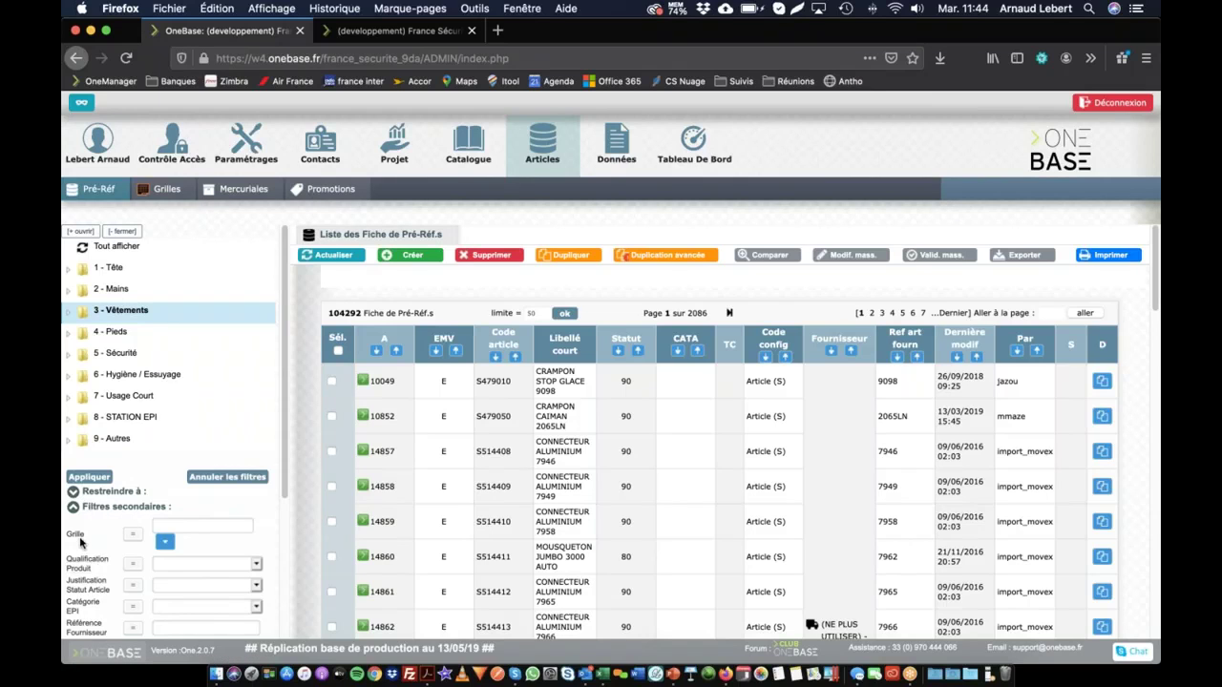
scroll(80, 543, down, 2)
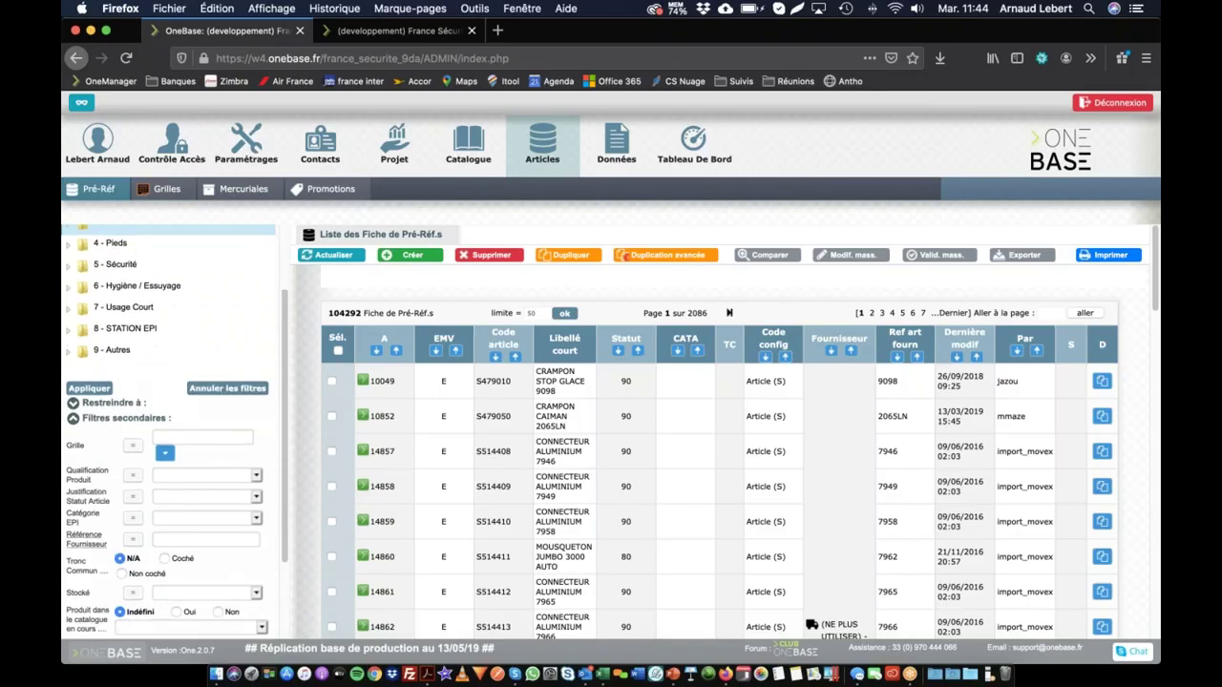
- Open the Qualification Produit field definition and examine its Type de Filtre setting under Informations Techniques
click(84, 477)
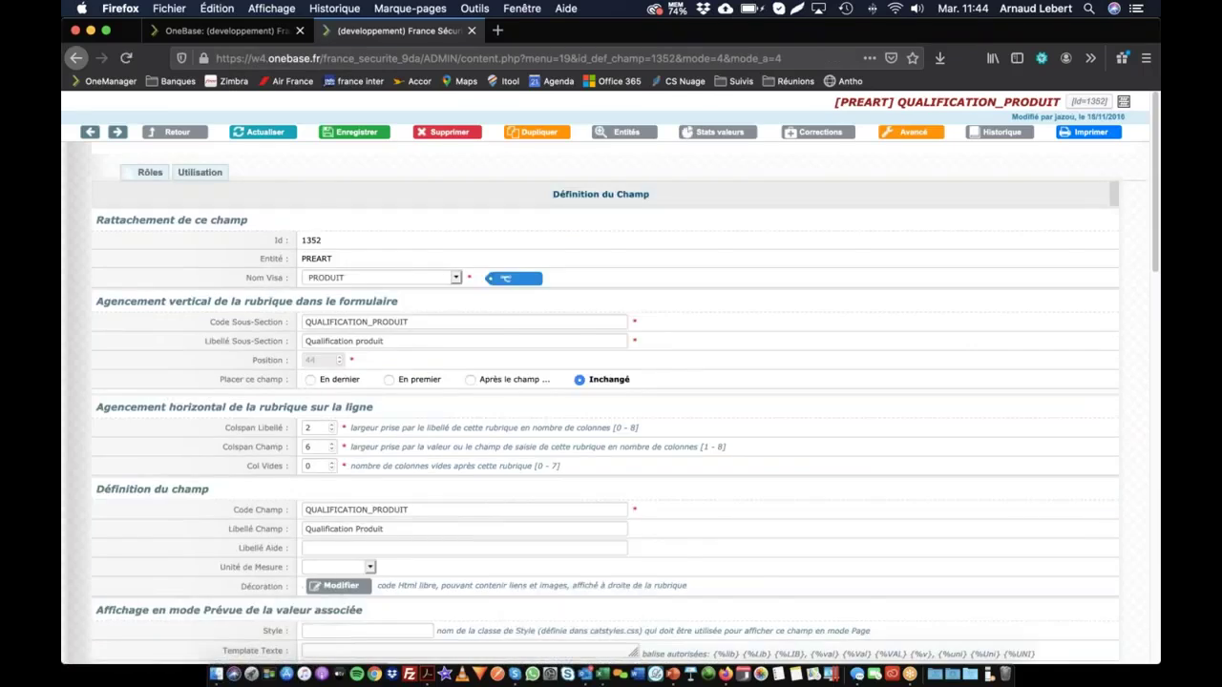
scroll(605, 411, down, 5)
scroll(606, 411, down, 5)
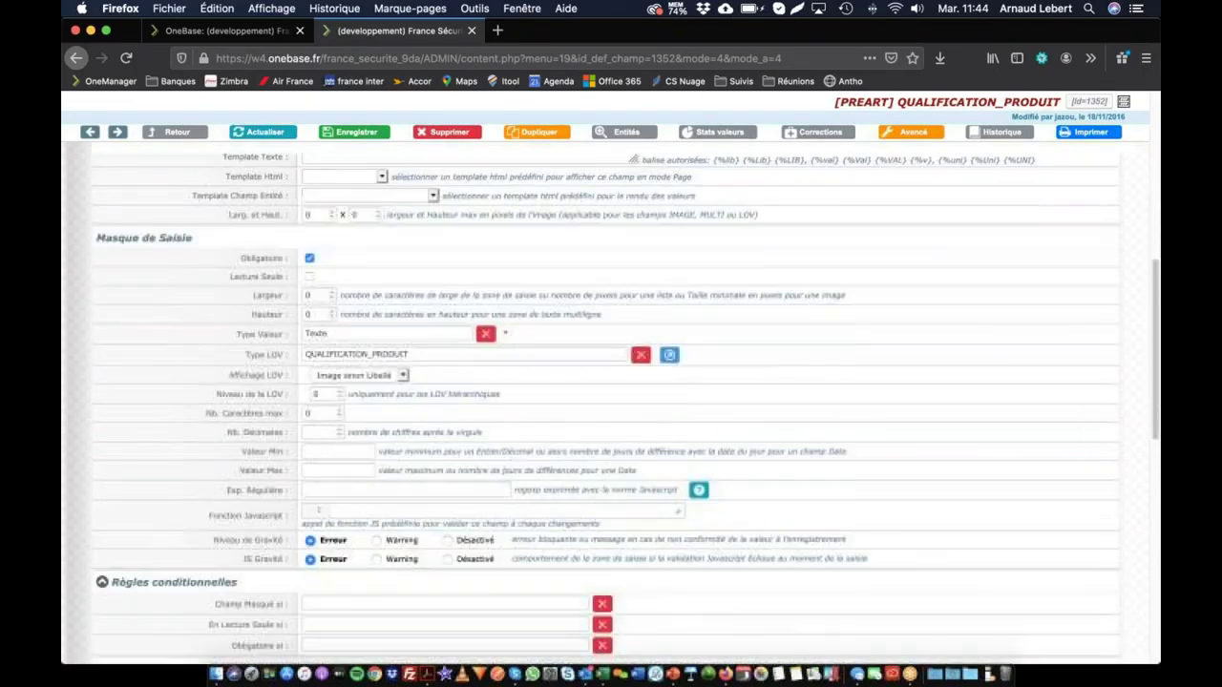
scroll(276, 396, down, 11)
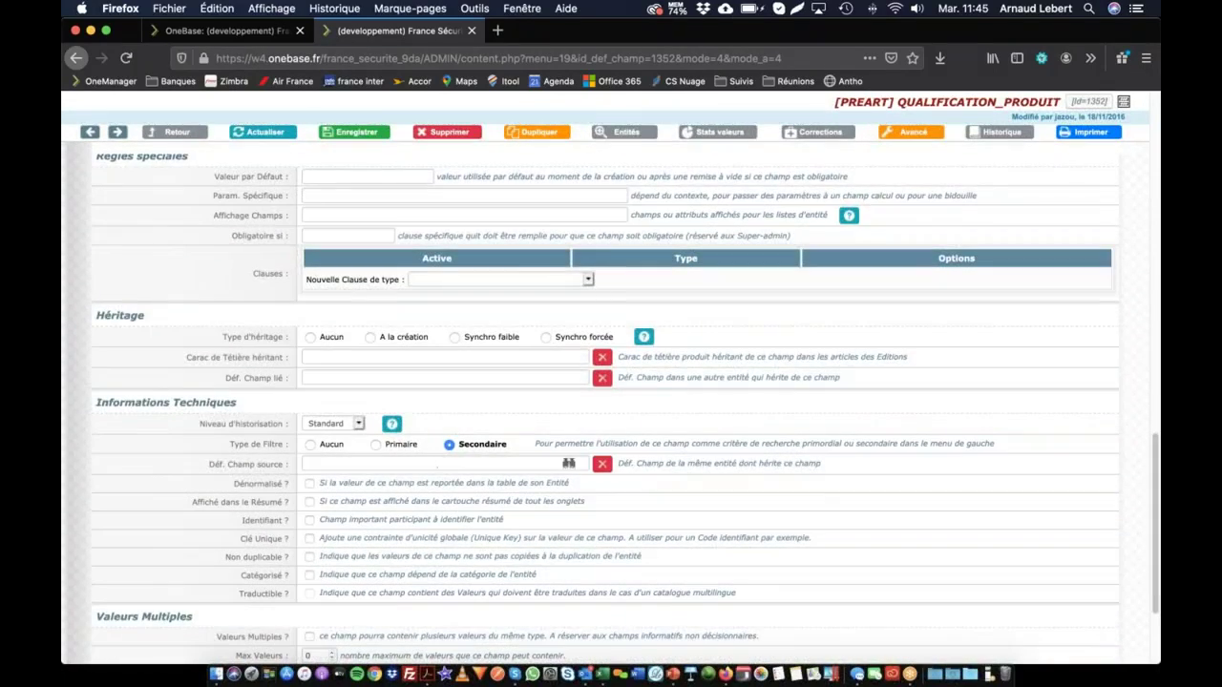
drag(229, 444, 1062, 452)
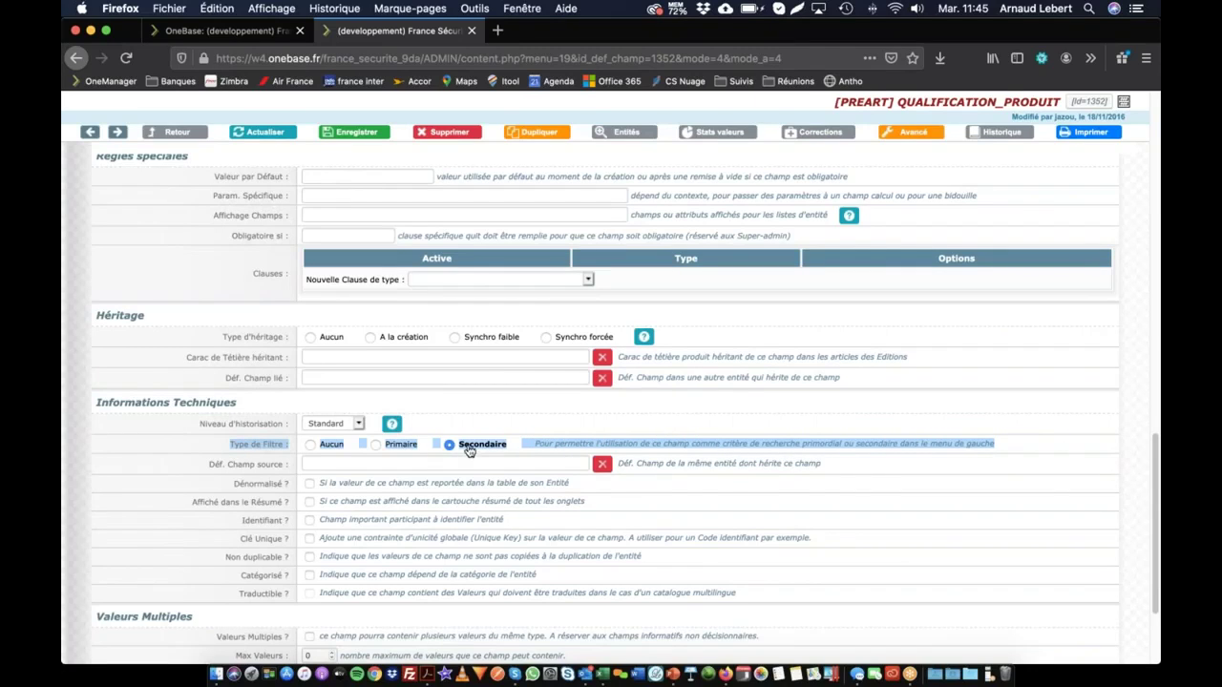
drag(946, 102, 1050, 102)
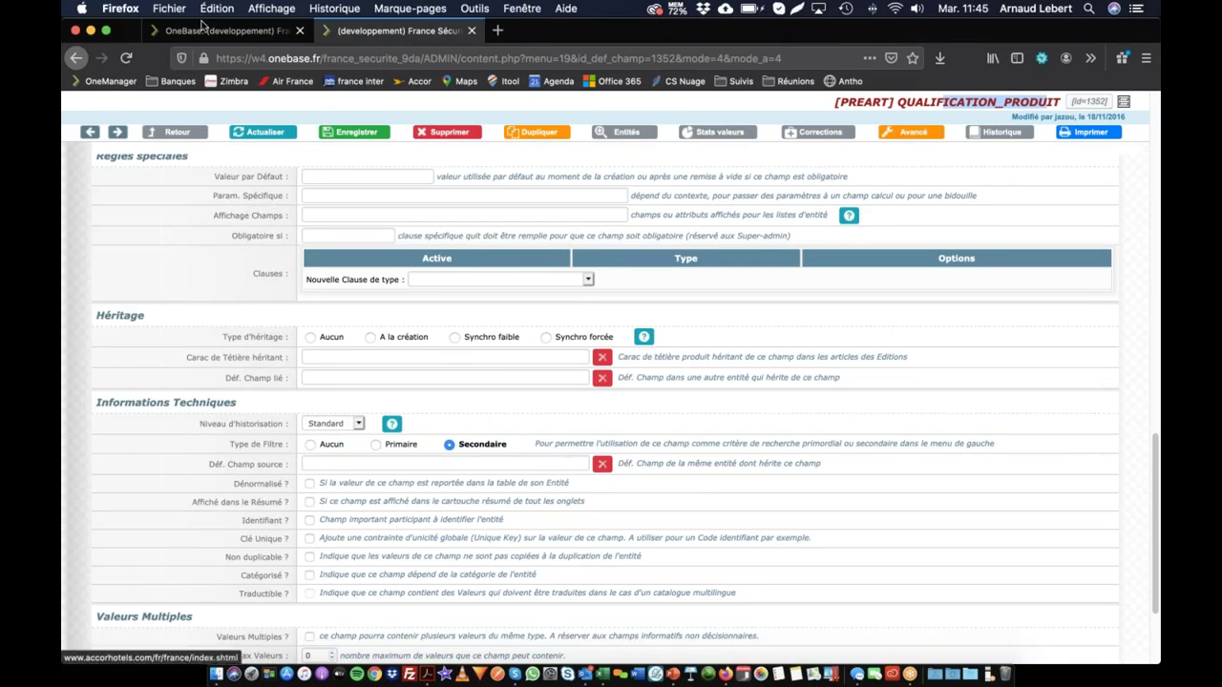
- Return to the article list and examine the values offered by the Justification Statut Article and Stocké filters
click(204, 32)
scroll(119, 557, down, 3)
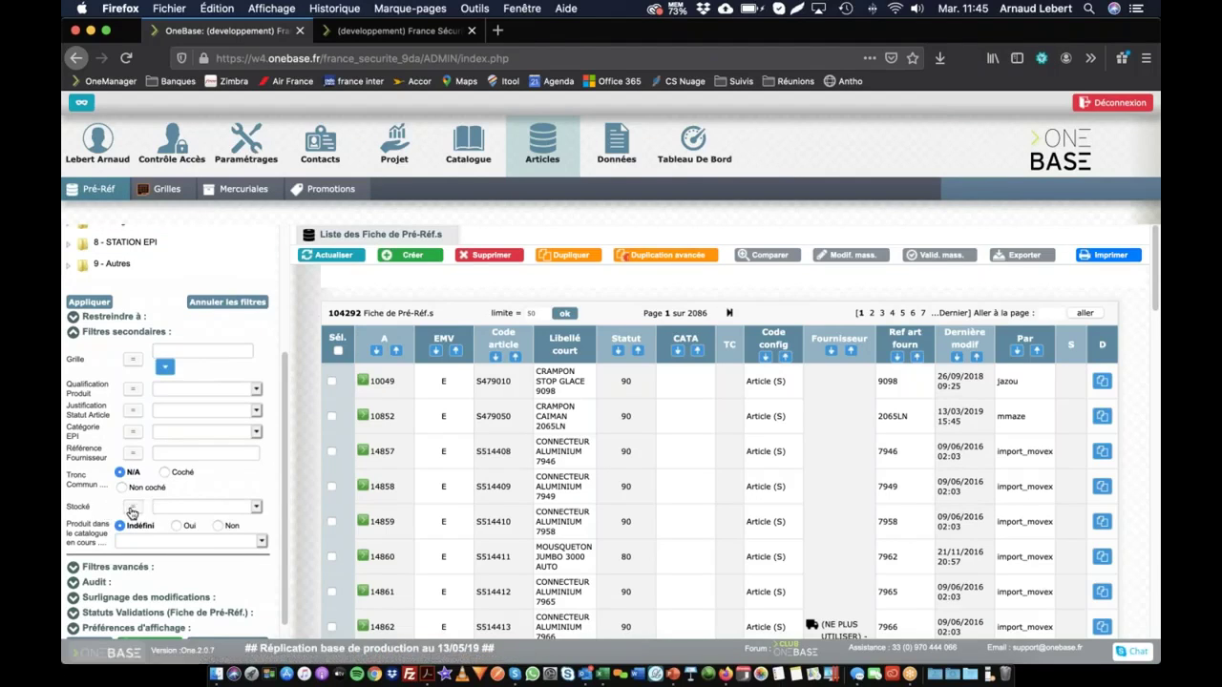
click(174, 413)
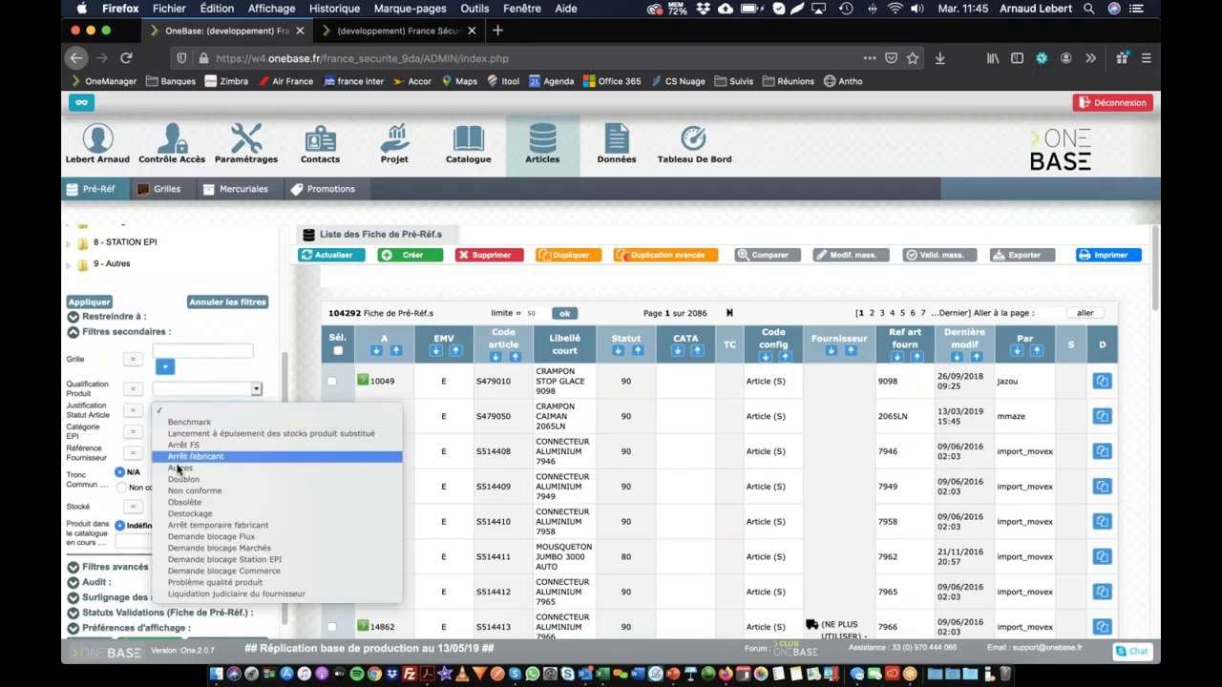
click(228, 376)
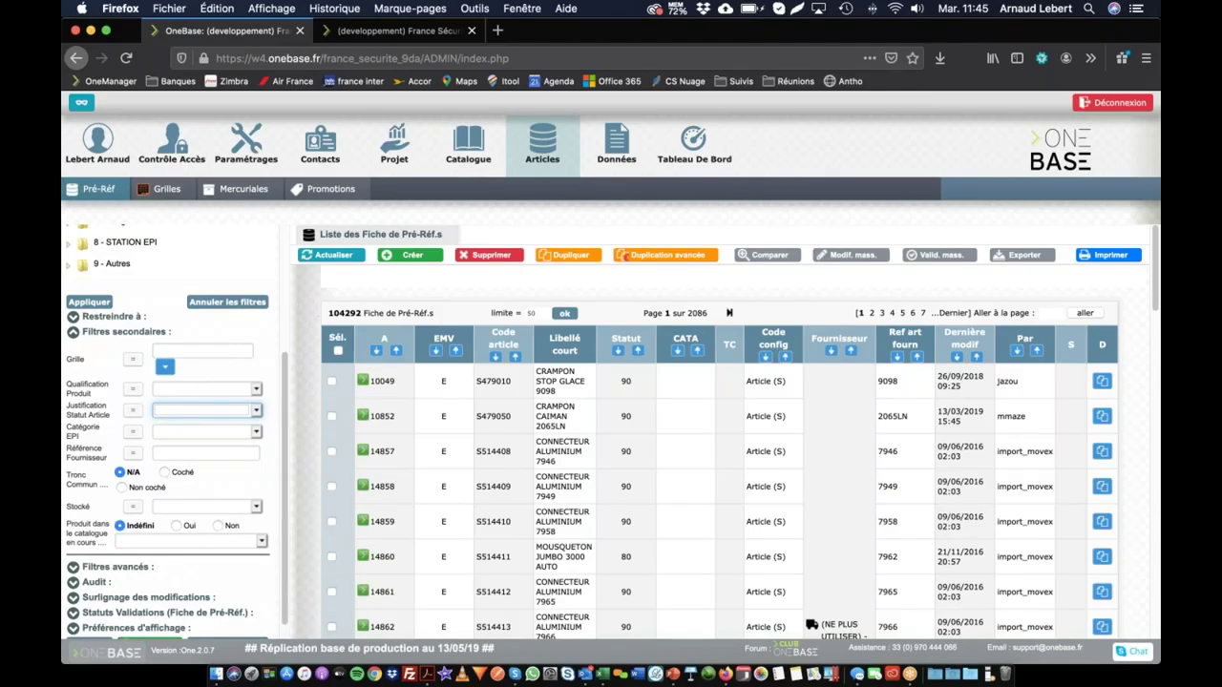
click(177, 508)
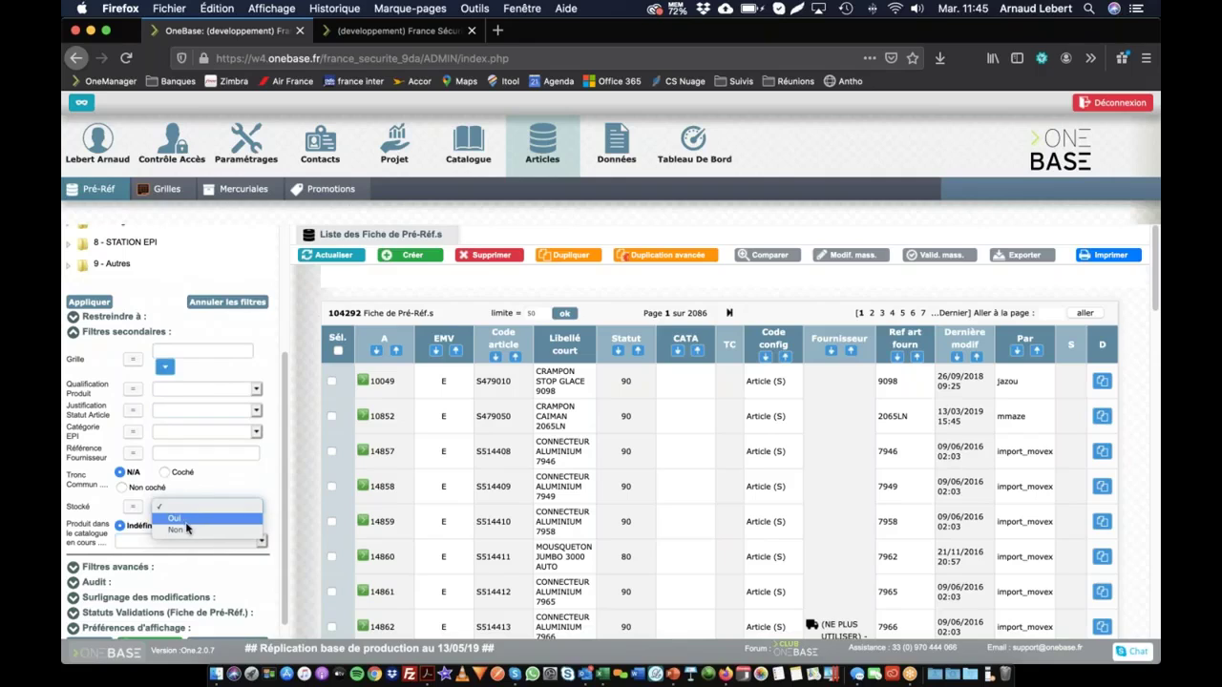
click(208, 507)
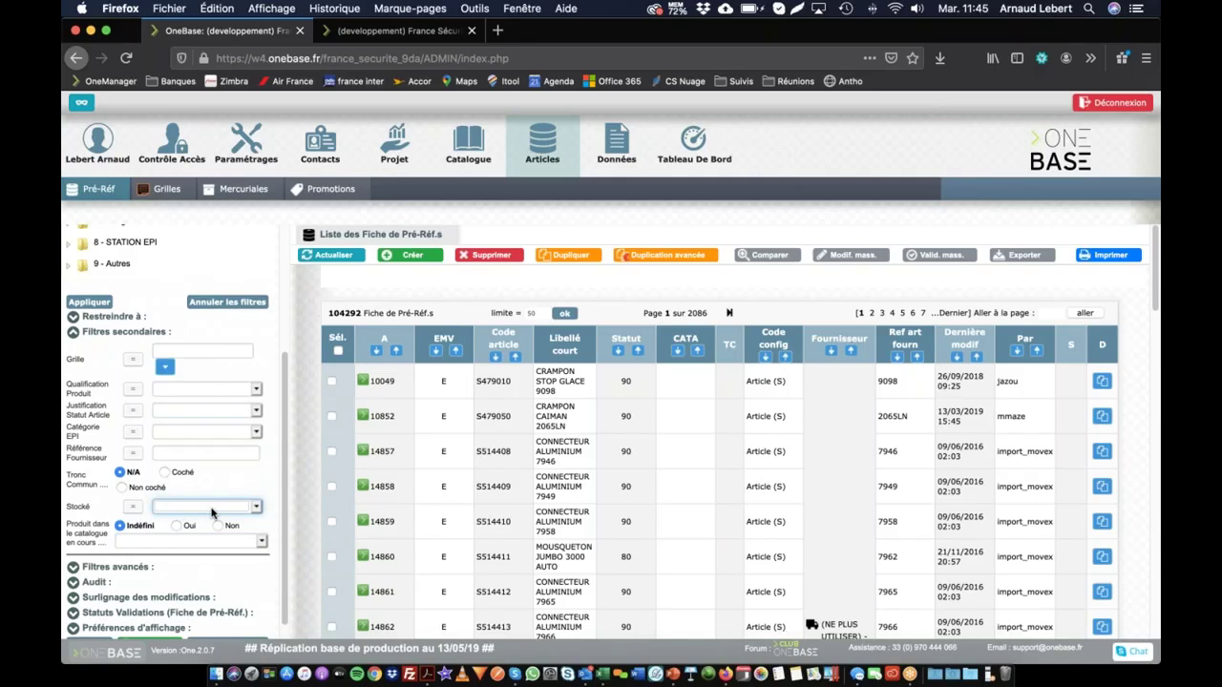
- Set the Stocké filter to Oui, clear that value, and change its comparison operator to vide
click(211, 513)
click(183, 527)
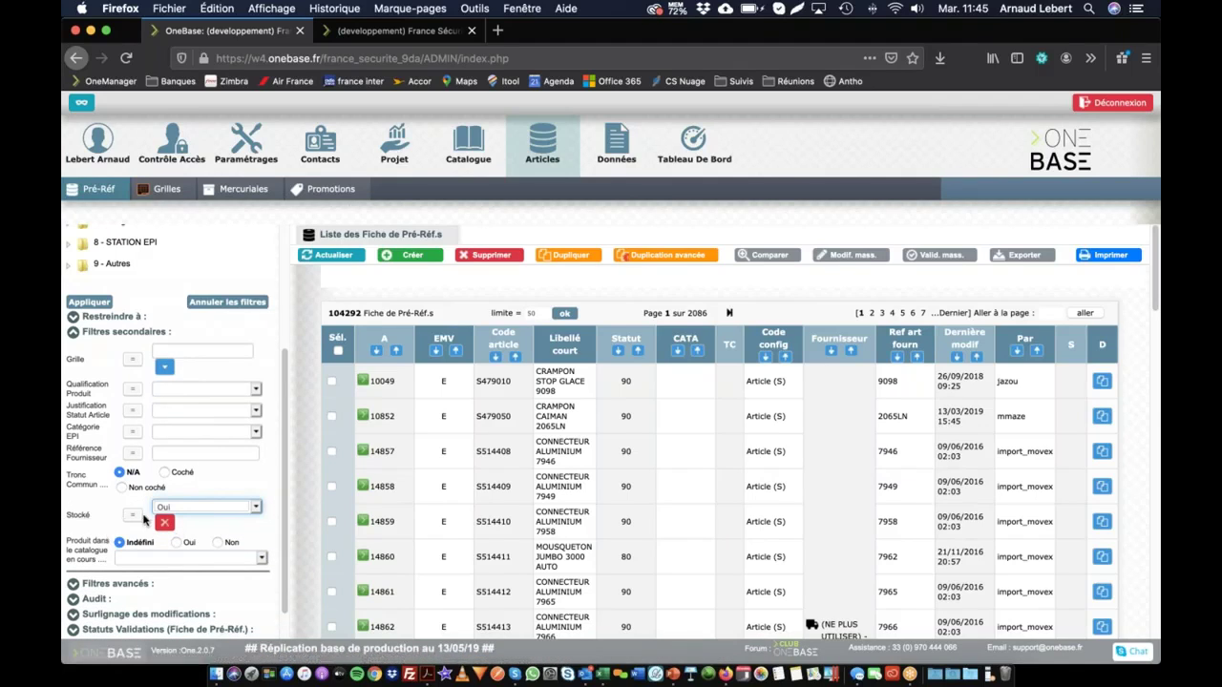
click(133, 516)
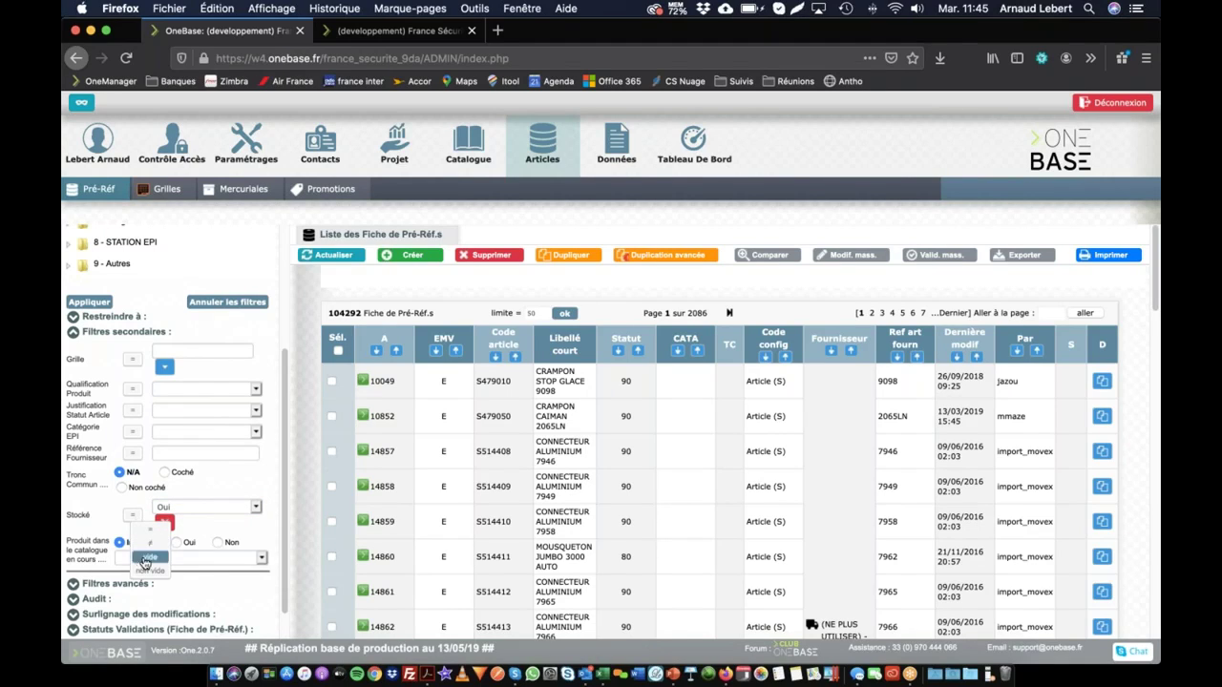
click(196, 507)
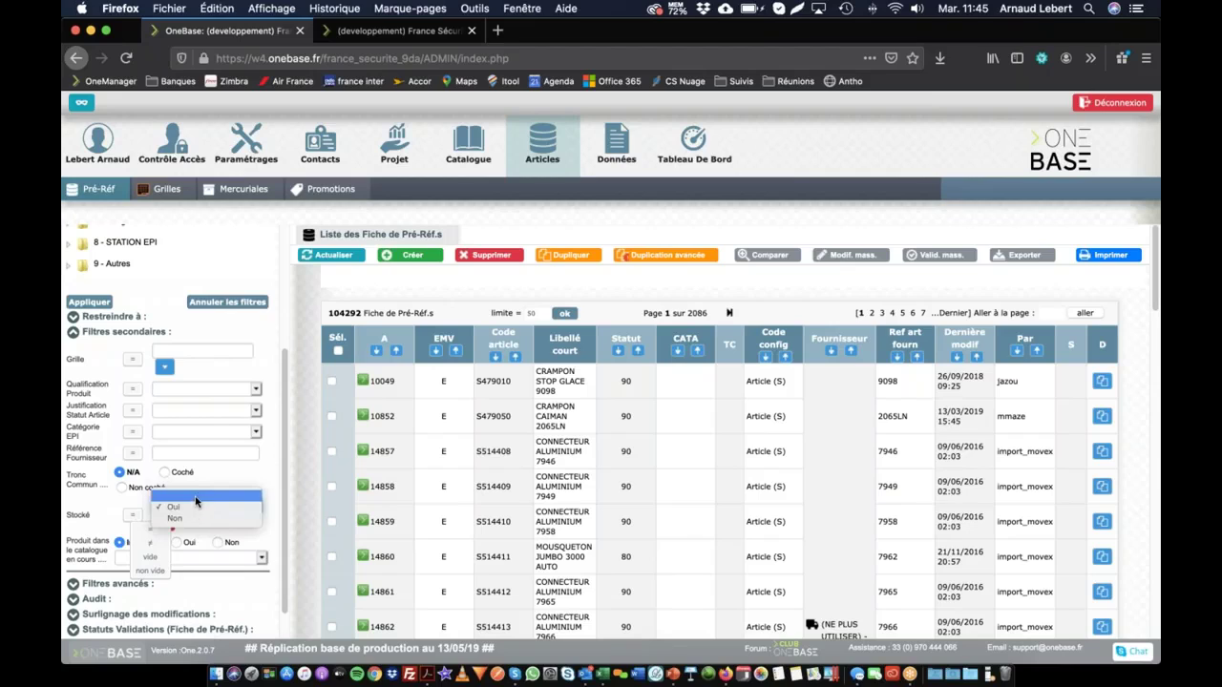
click(196, 499)
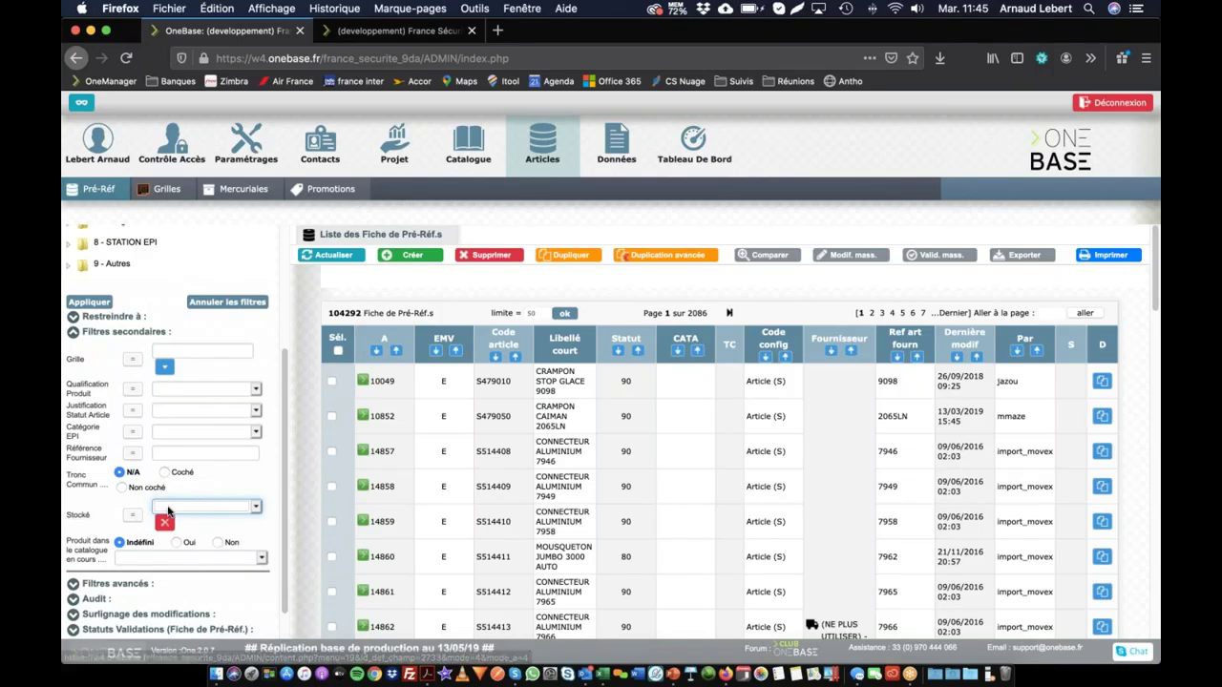
click(134, 516)
click(149, 557)
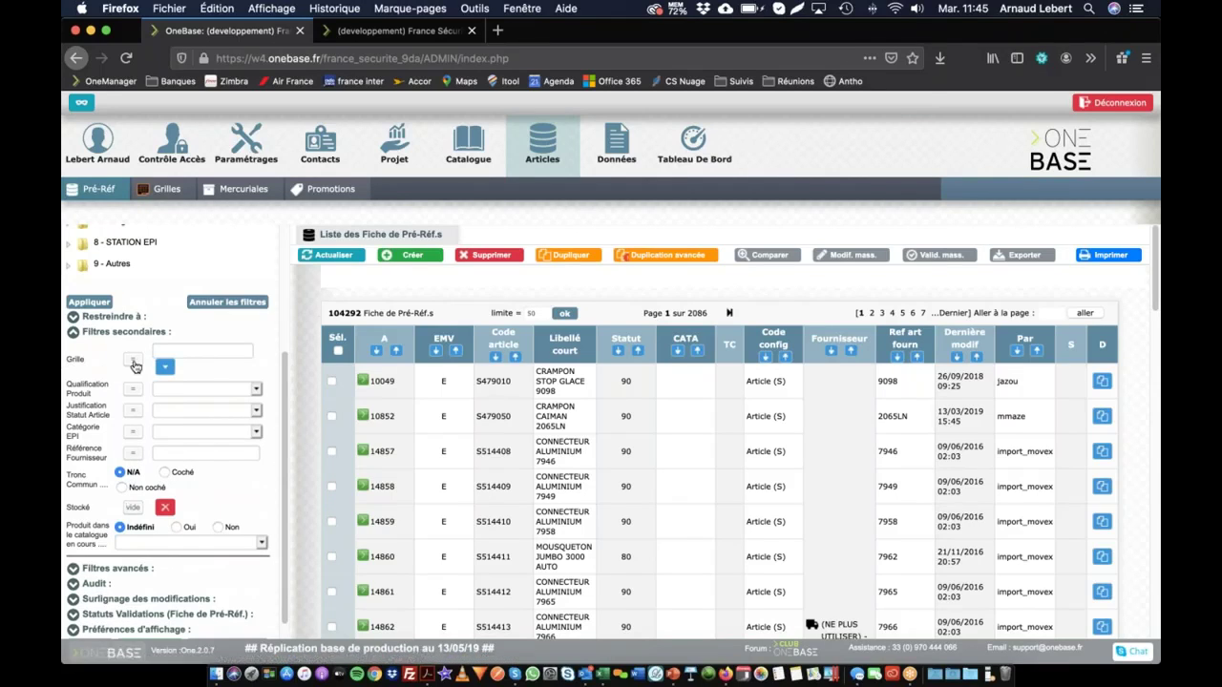
- Examine the comparison operators offered for the Grille and Stocké filters, leaving both selections as they are
click(136, 365)
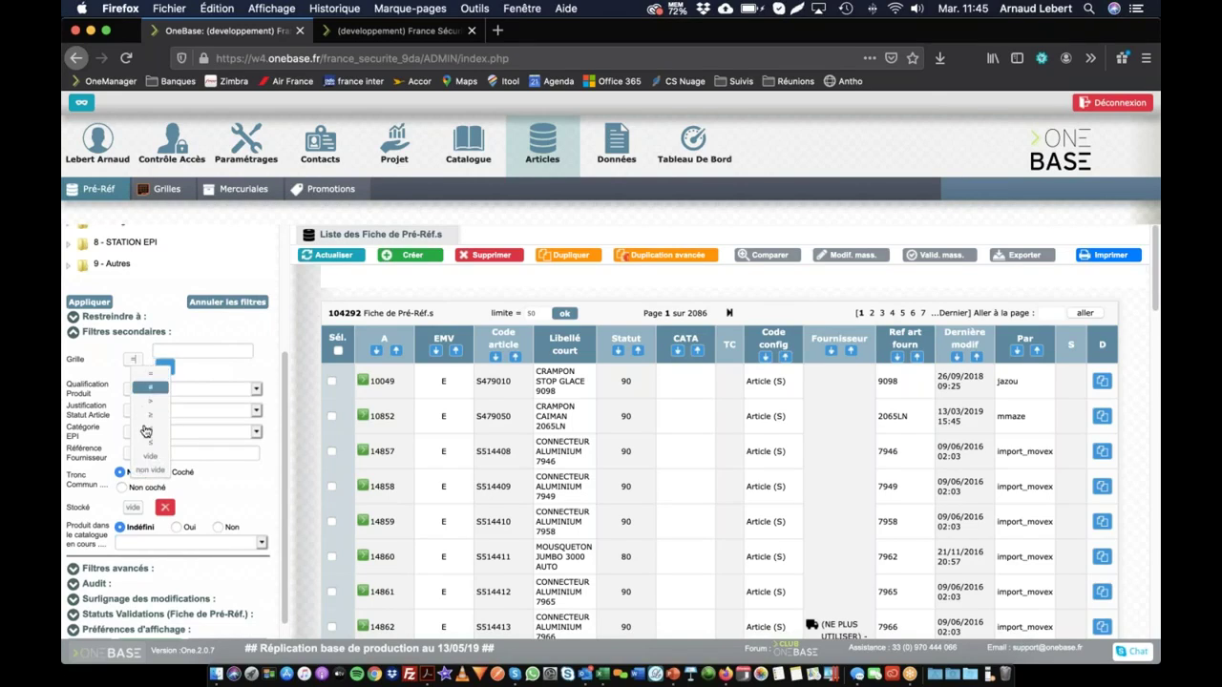
click(128, 357)
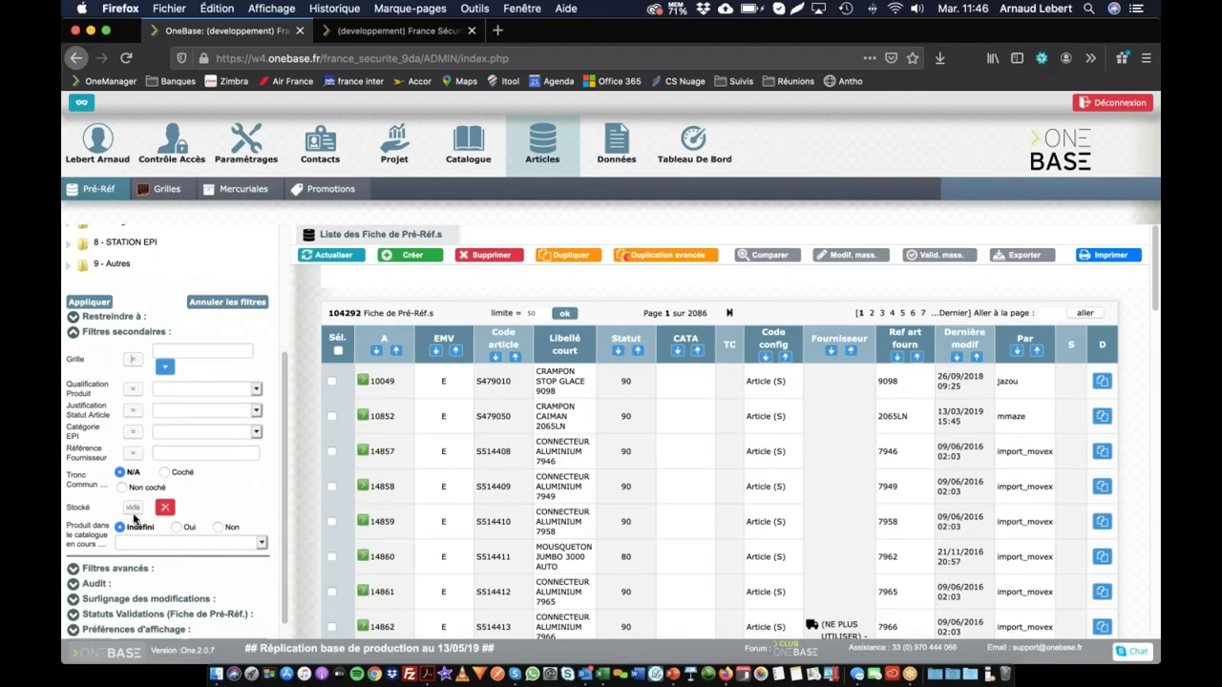
click(133, 513)
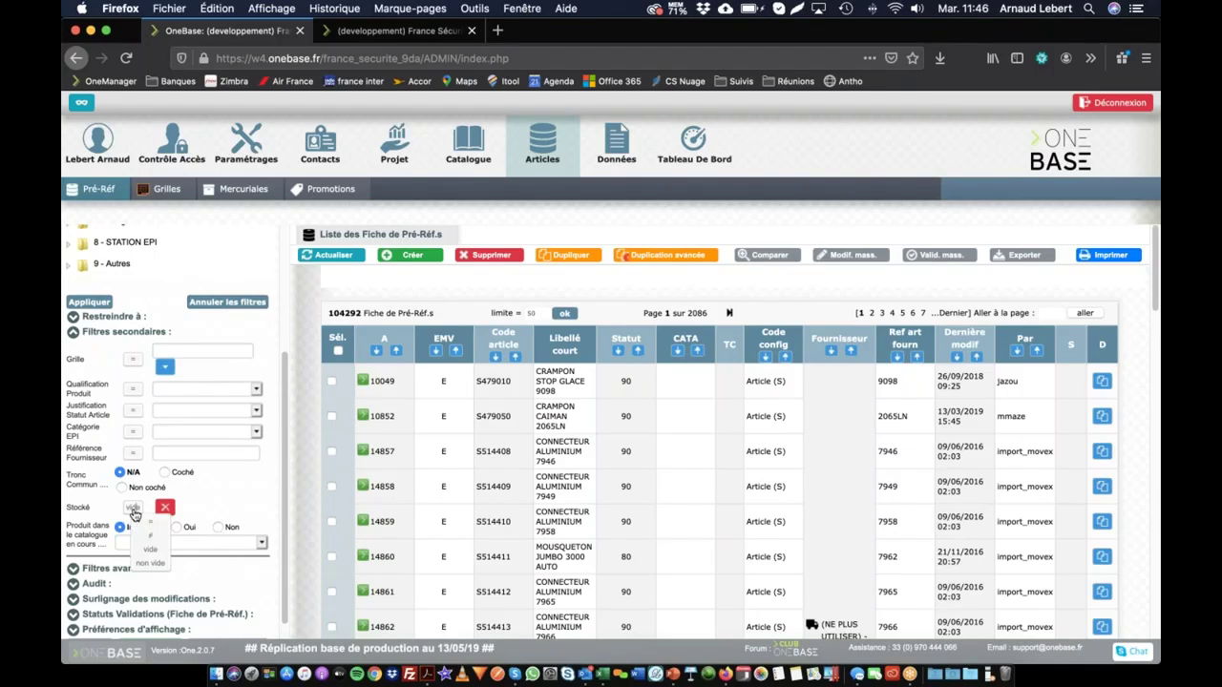
click(133, 362)
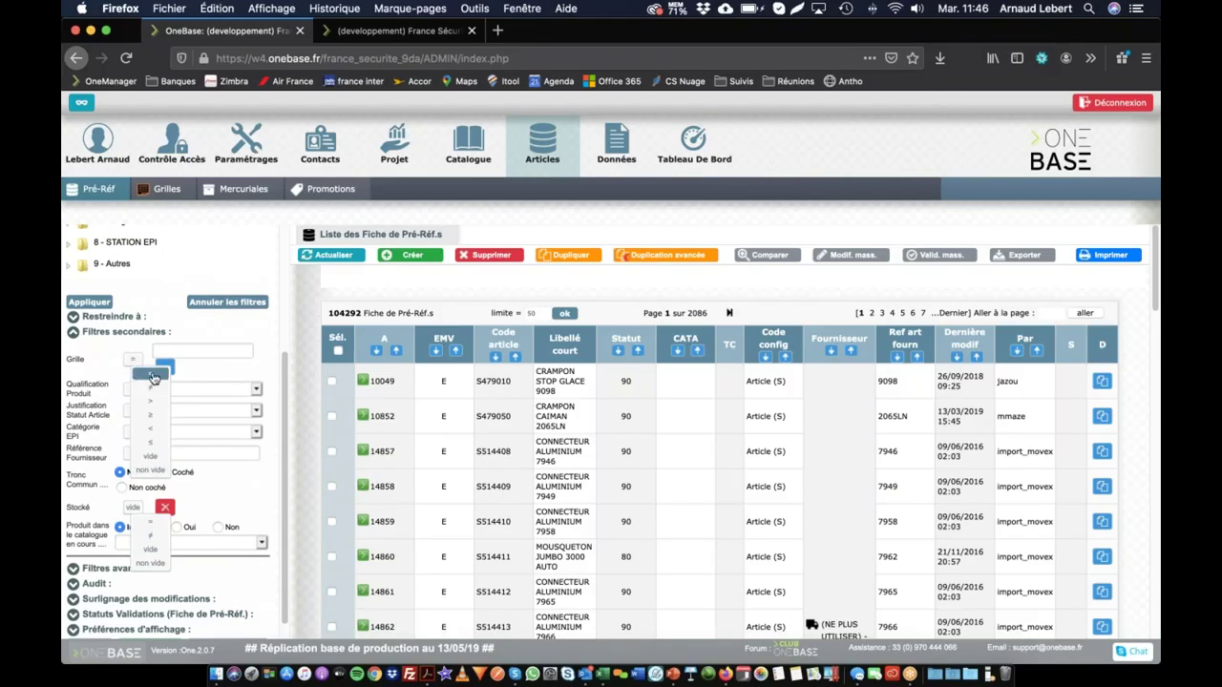
click(237, 486)
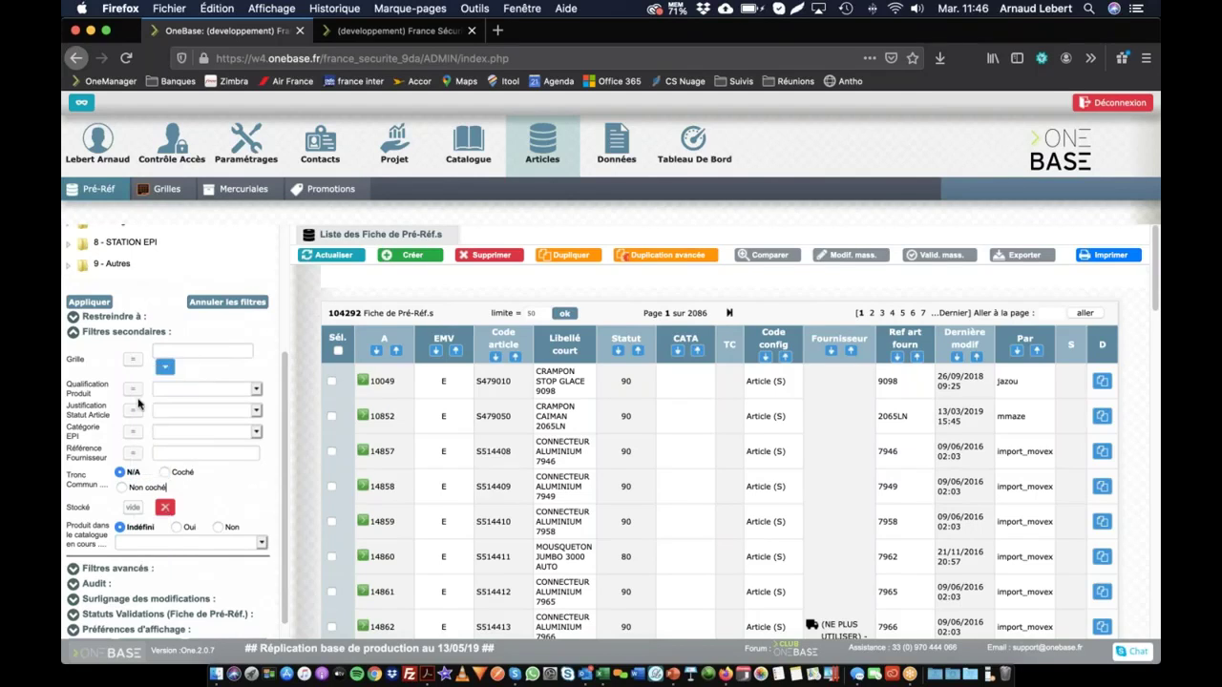
- Review the Justification Statut Article values, and switch Produit dans le catalogue en cours to Oui and back to Indéfini
scroll(139, 404, down, 1)
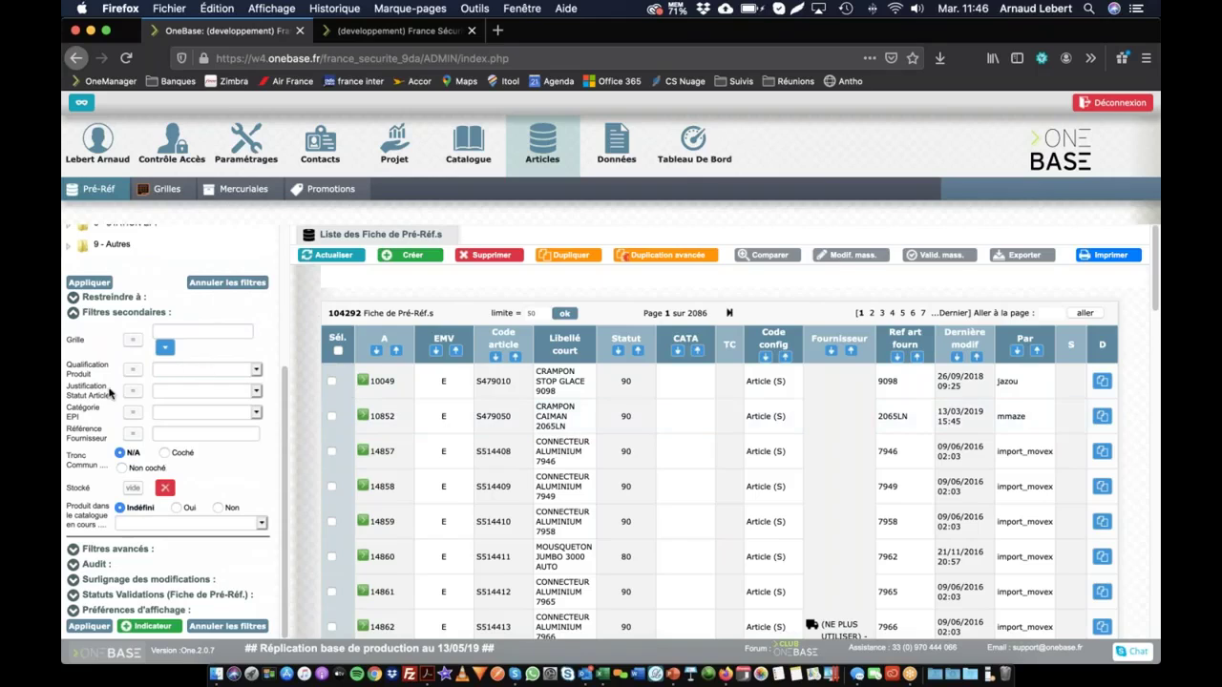
click(173, 391)
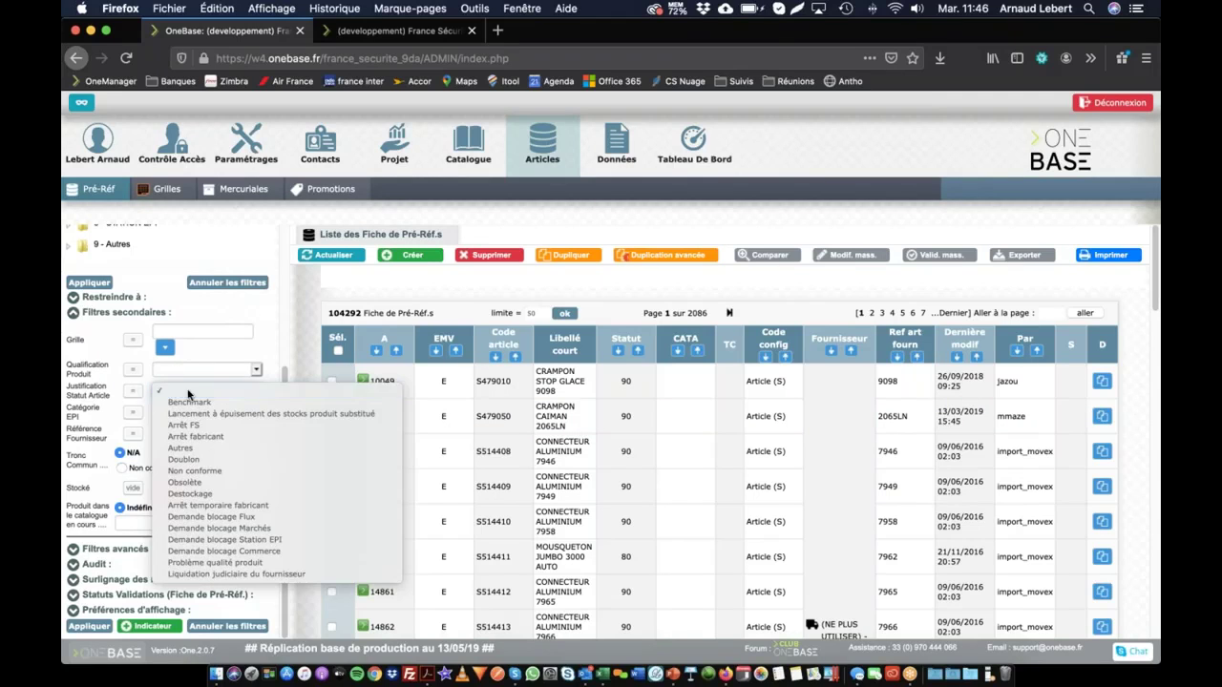
click(91, 395)
click(176, 507)
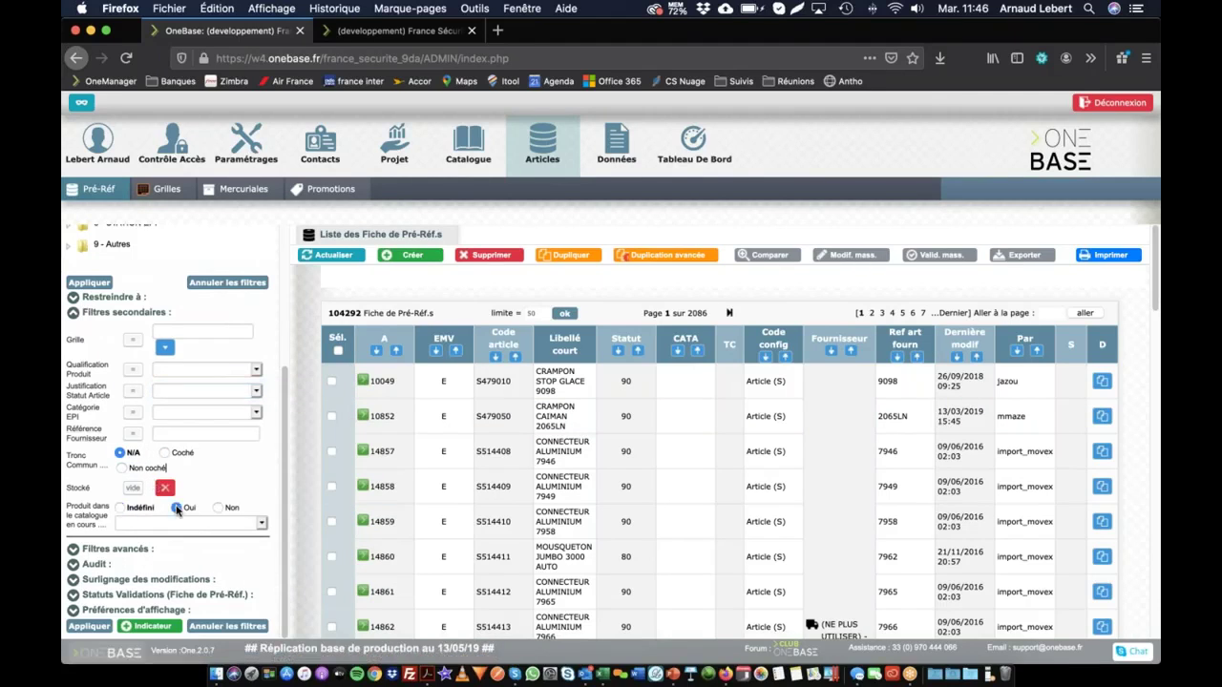
click(122, 508)
scroll(182, 431, up, 1)
scroll(176, 430, down, 1)
- Under Restreindre à, set the EMV filter to V : Validé (hors Movex) and apply the filters to the article list
click(84, 297)
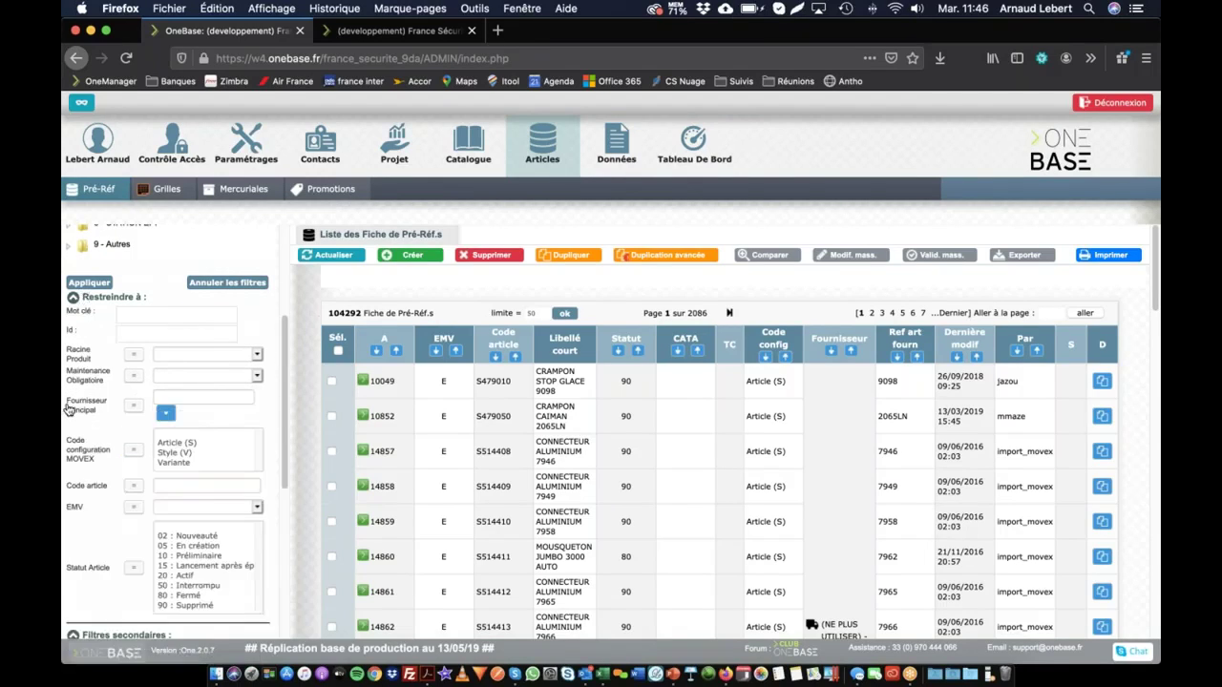
scroll(84, 299, down, 2)
scroll(177, 382, down, 3)
click(182, 300)
click(177, 322)
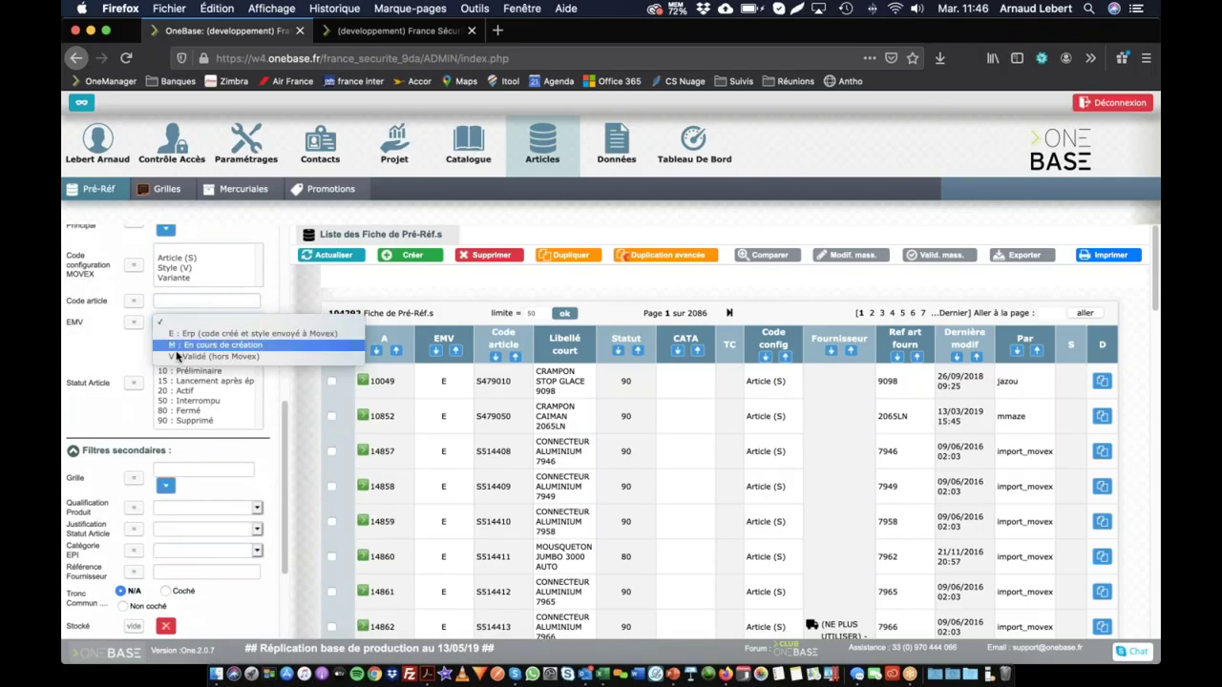
click(177, 360)
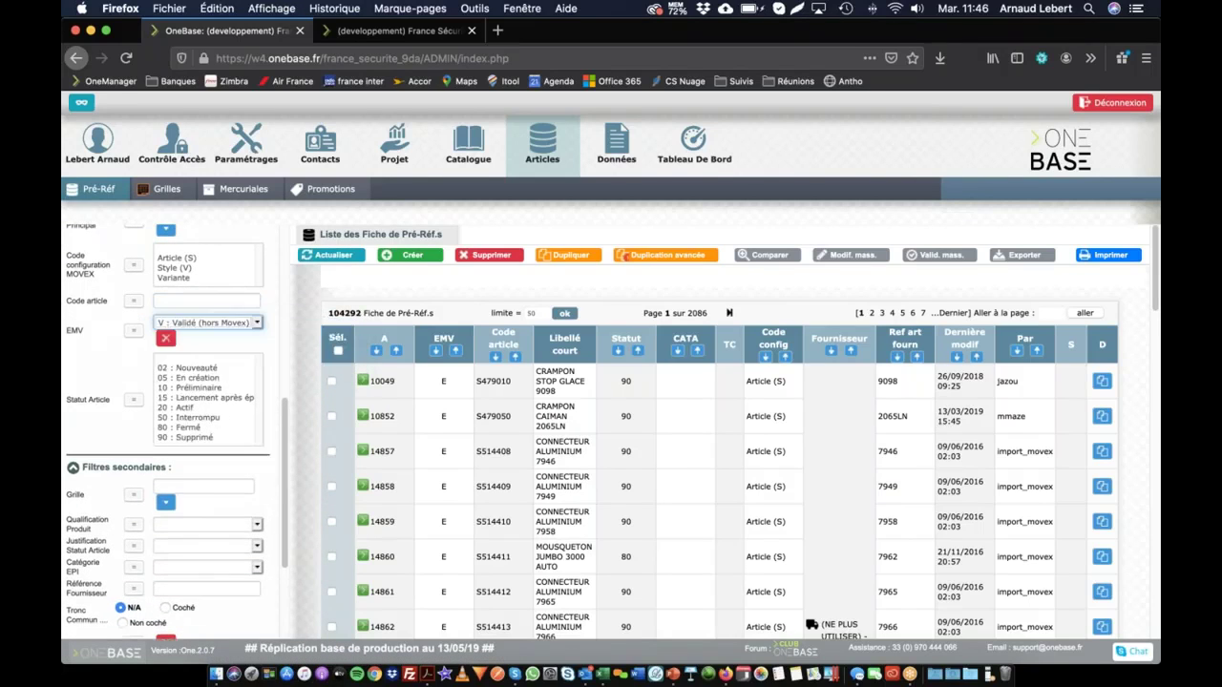
scroll(96, 454, down, 5)
click(110, 454)
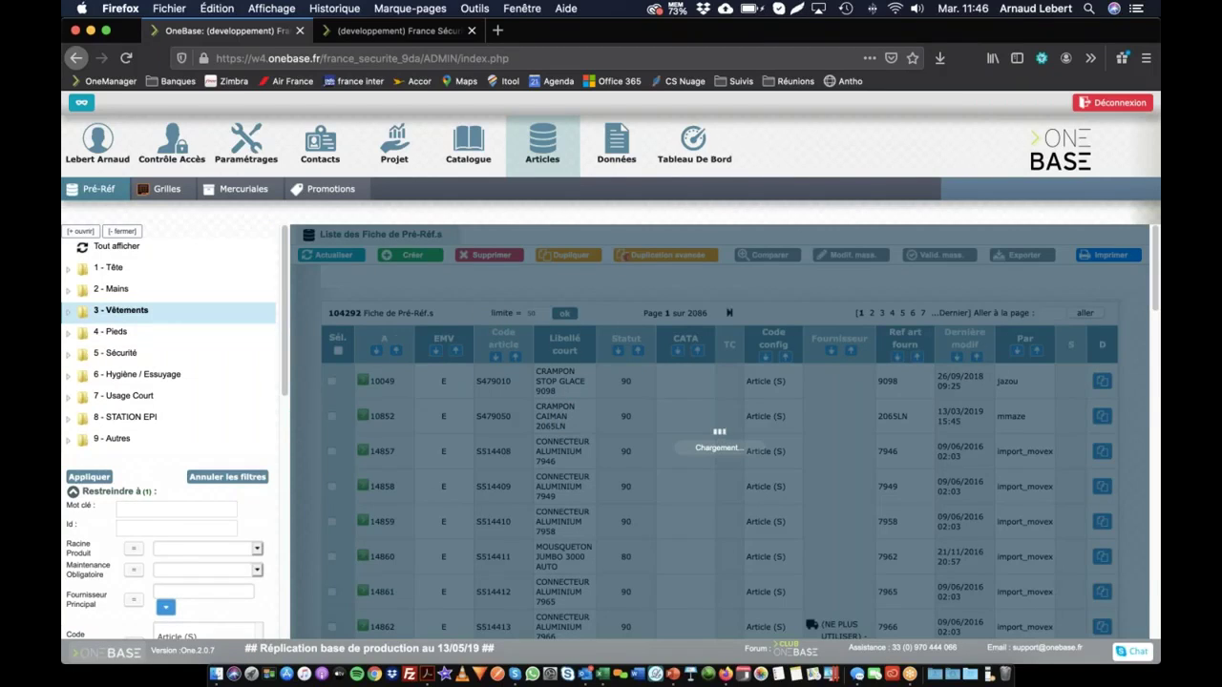
scroll(172, 430, down, 6)
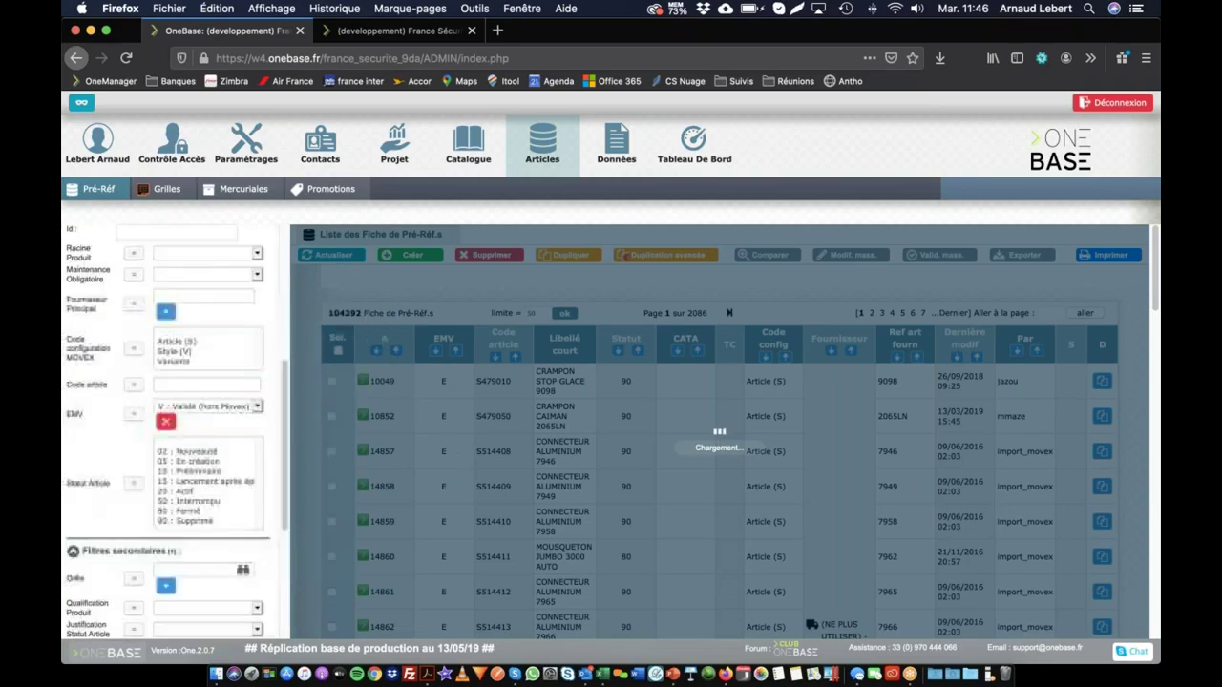
- Review the primary and secondary filter criteria alongside the article list filtered on EMV
scroll(172, 430, down, 1)
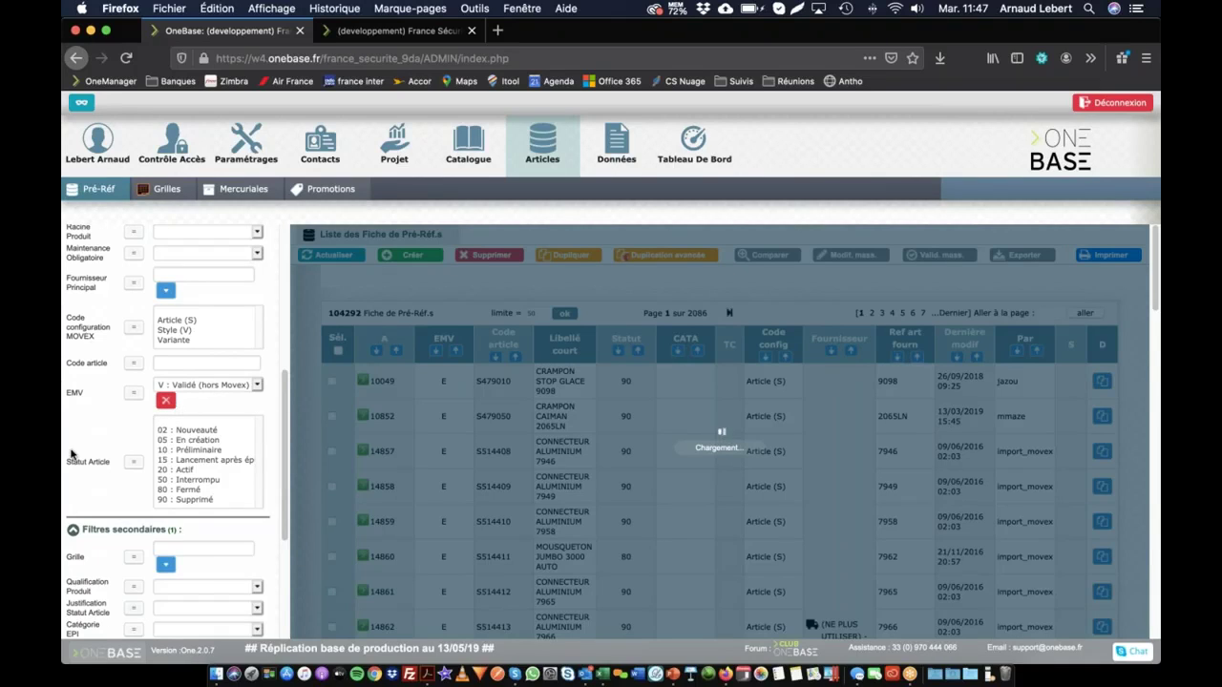
scroll(184, 507, down, 5)
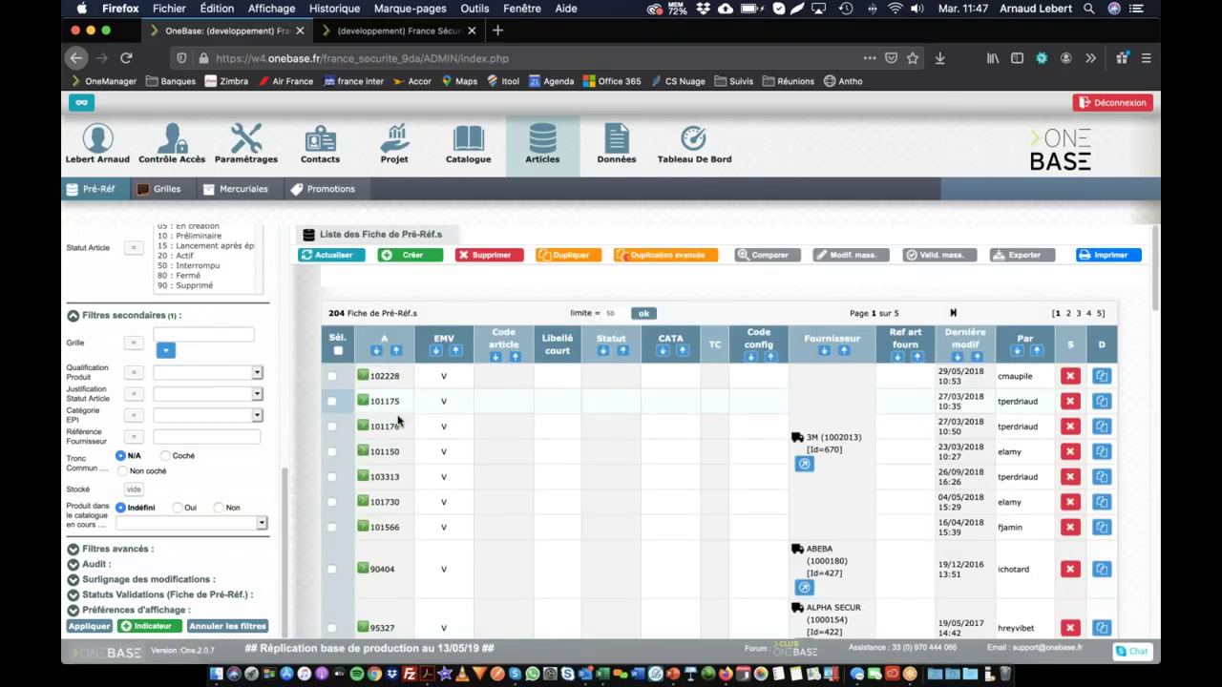
scroll(173, 366, up, 10)
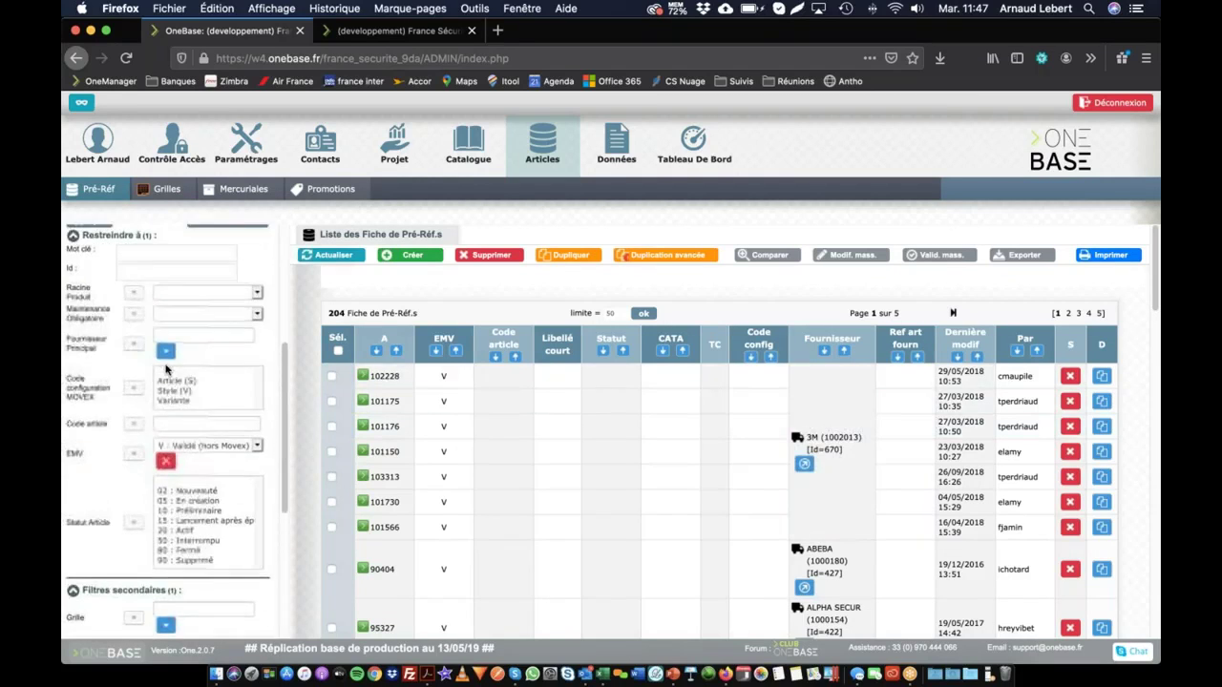
scroll(157, 366, down, 1)
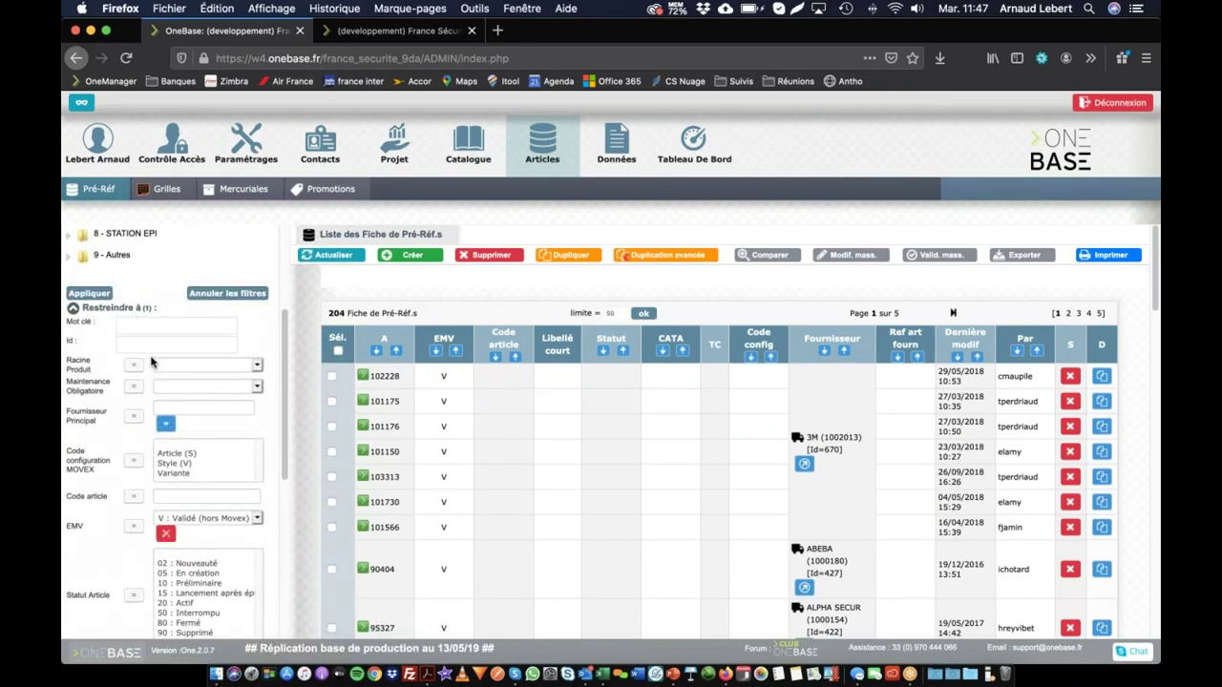
scroll(151, 363, down, 8)
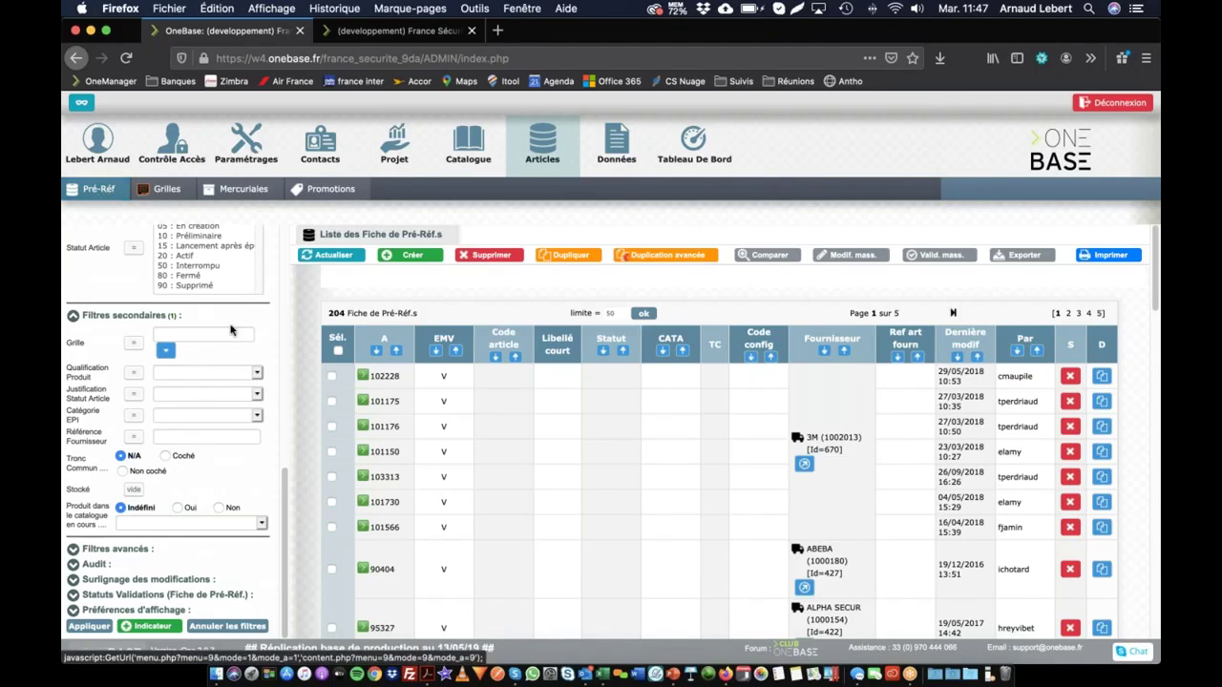
- Open the record of article 101150 from the filtered list and look through its Fournisseur fields
click(385, 453)
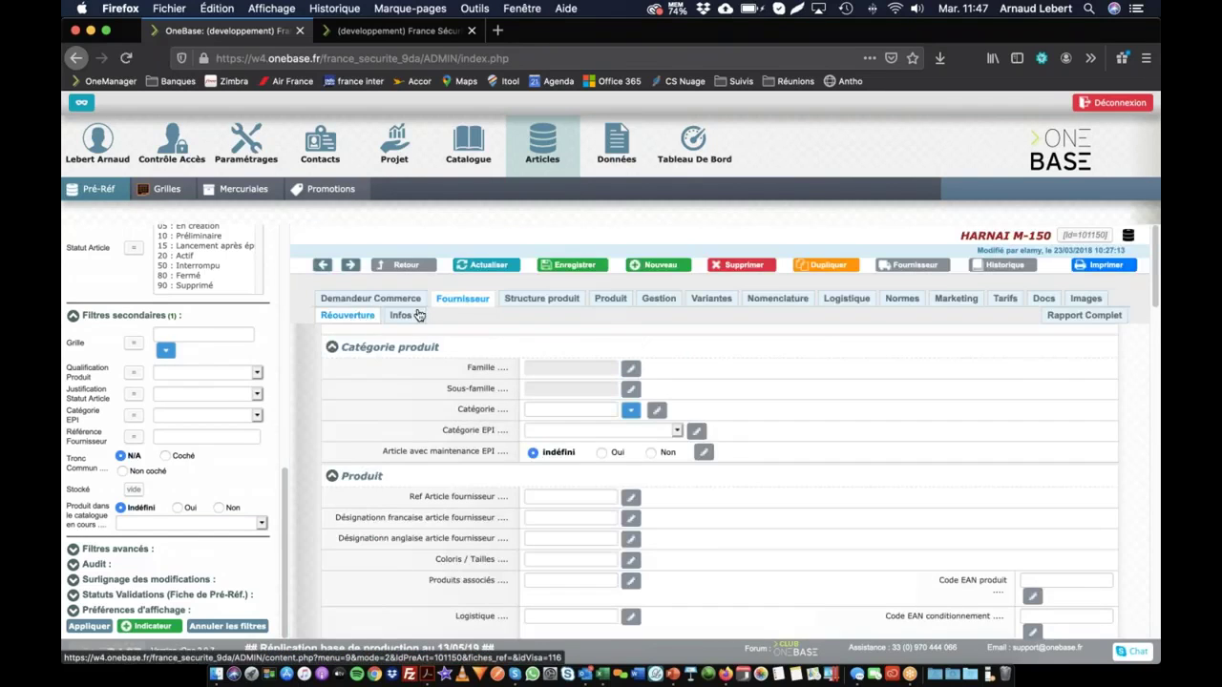
scroll(881, 534, down, 5)
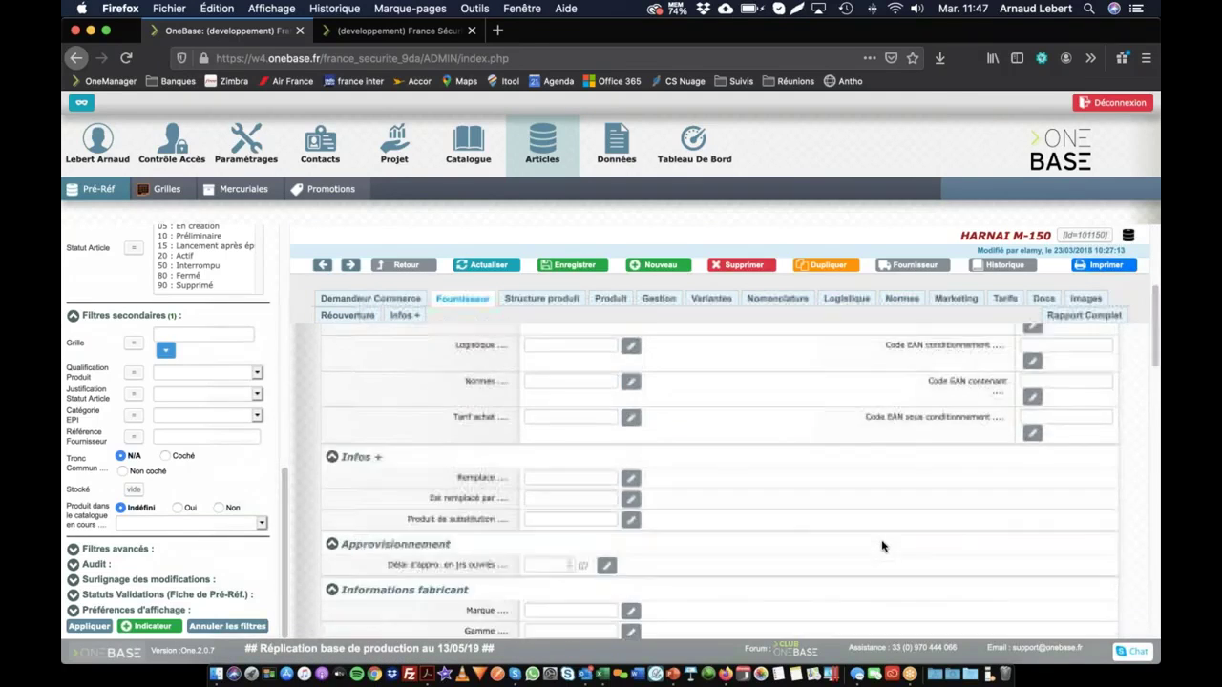
scroll(794, 526, up, 5)
scroll(174, 429, up, 8)
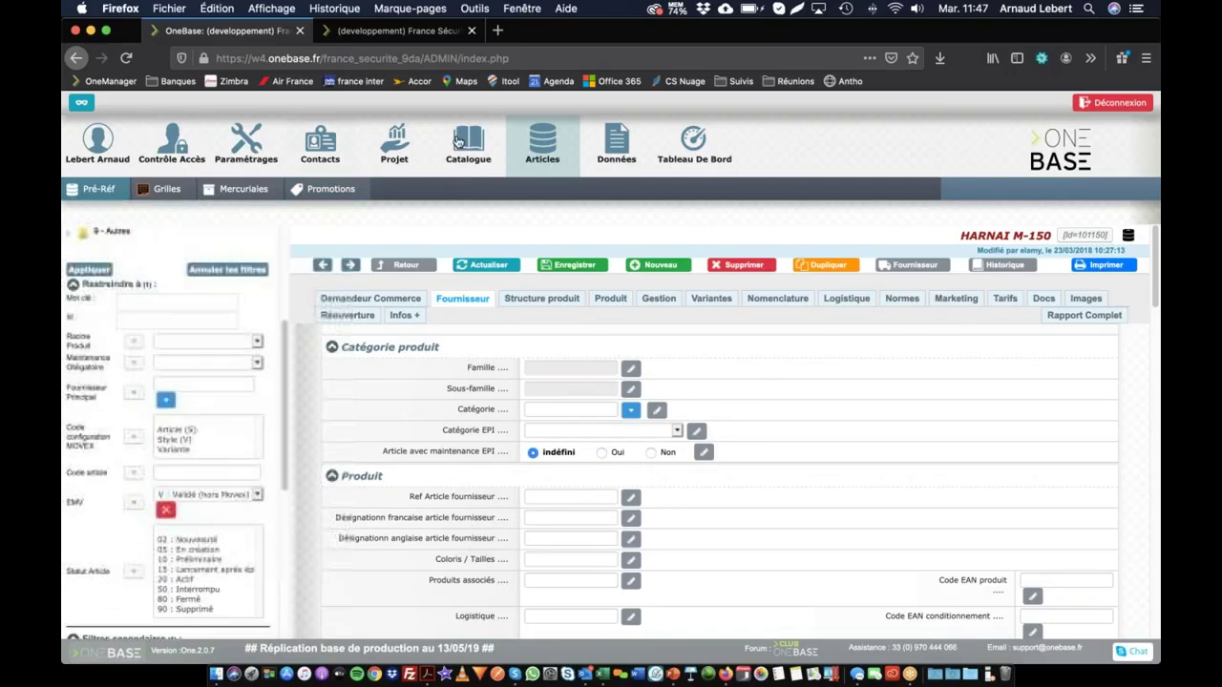
- Go to the catalogue tree view and open the product GAMME MY ENERGY® under Pieds, Sportives, Sportives
click(468, 144)
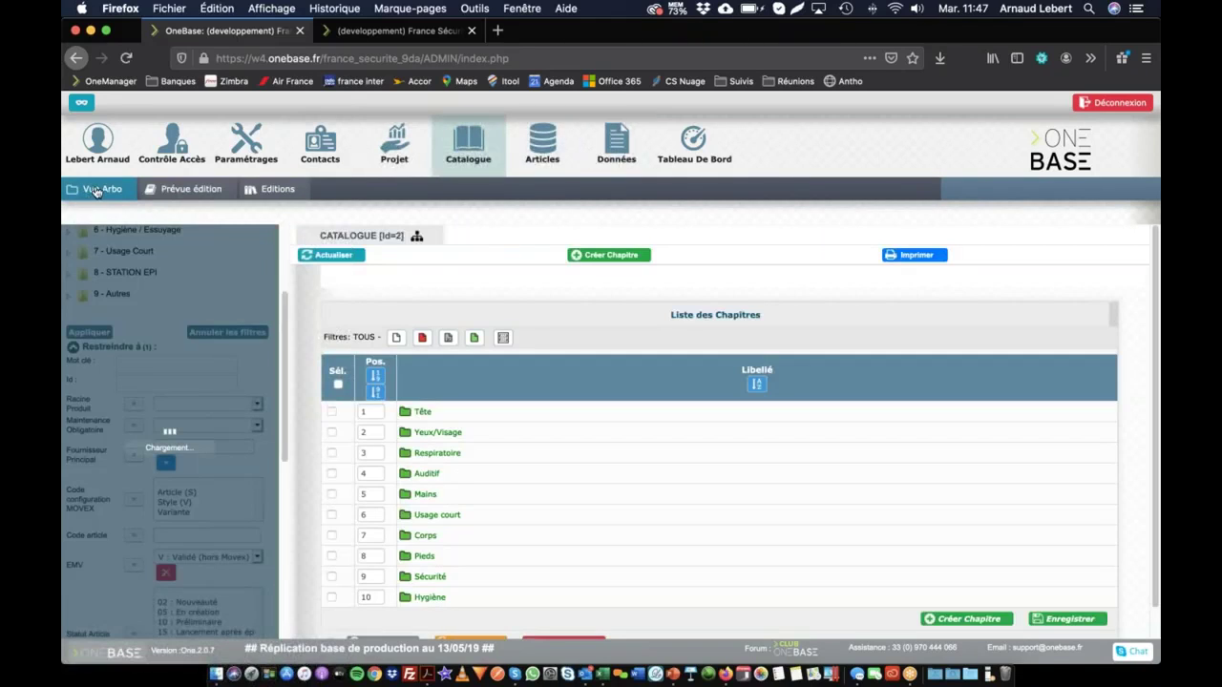
click(95, 191)
click(141, 509)
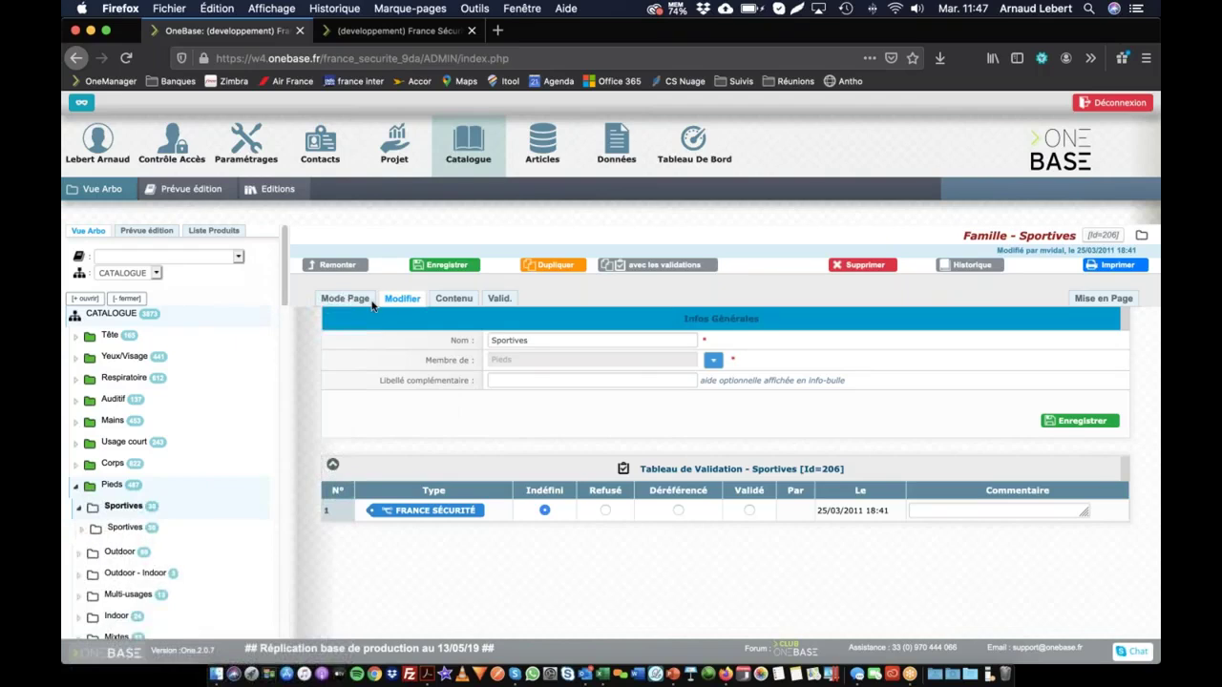
click(124, 527)
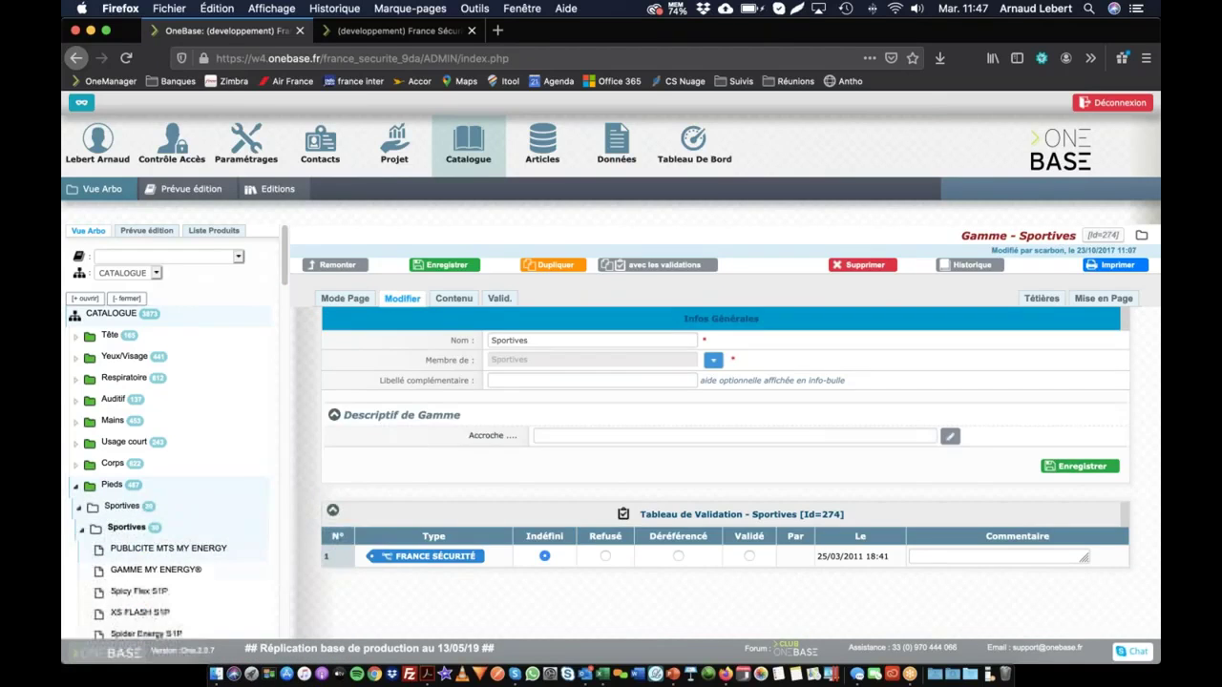
click(156, 569)
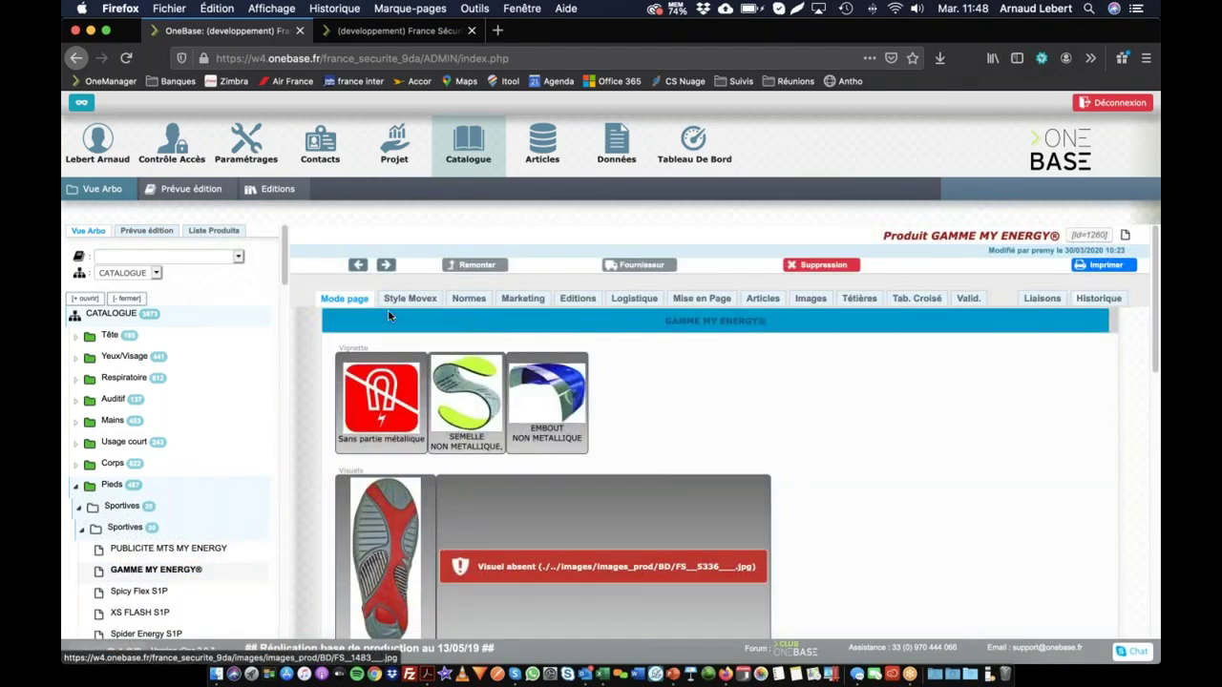
- Examine the product's Marketing and Logistique fields, including the Unité Sous-conditionnement choices
click(523, 302)
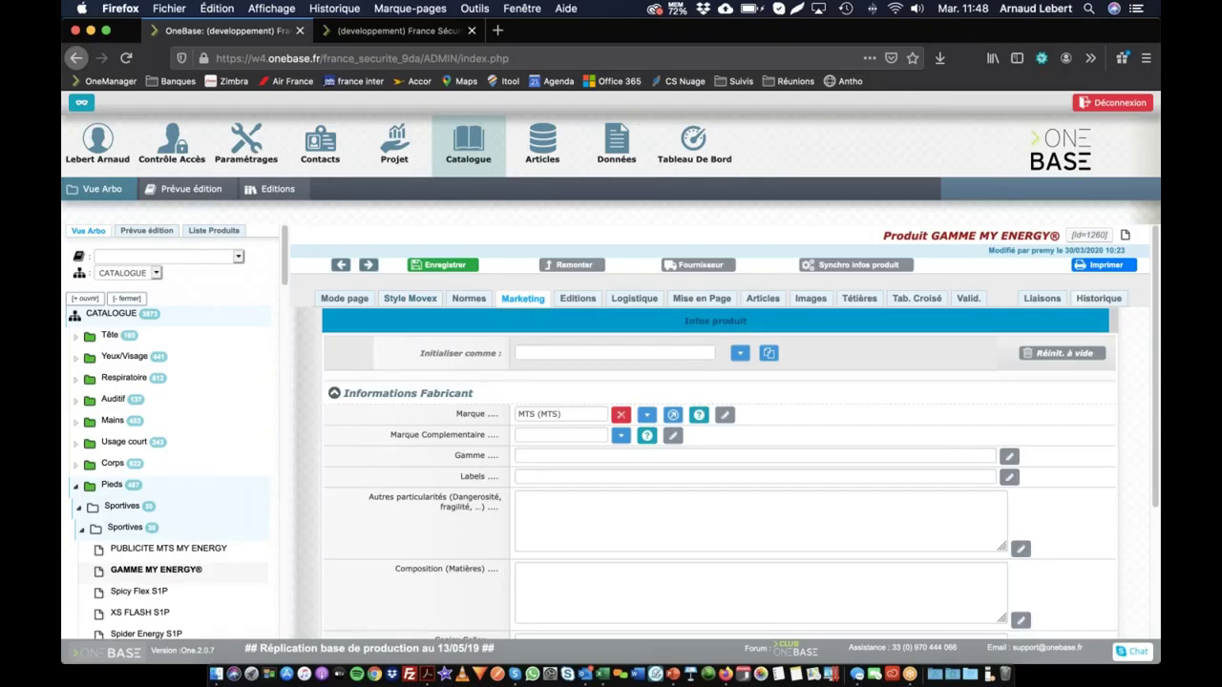
scroll(640, 382, down, 3)
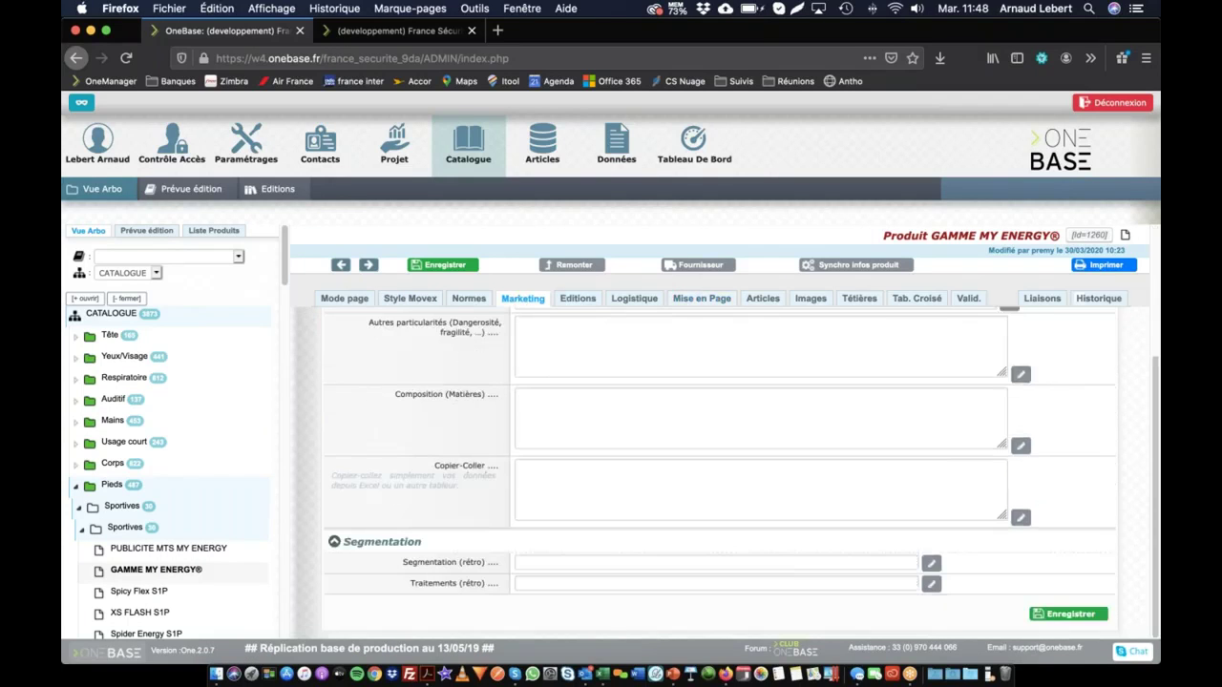
scroll(640, 382, up, 3)
click(634, 300)
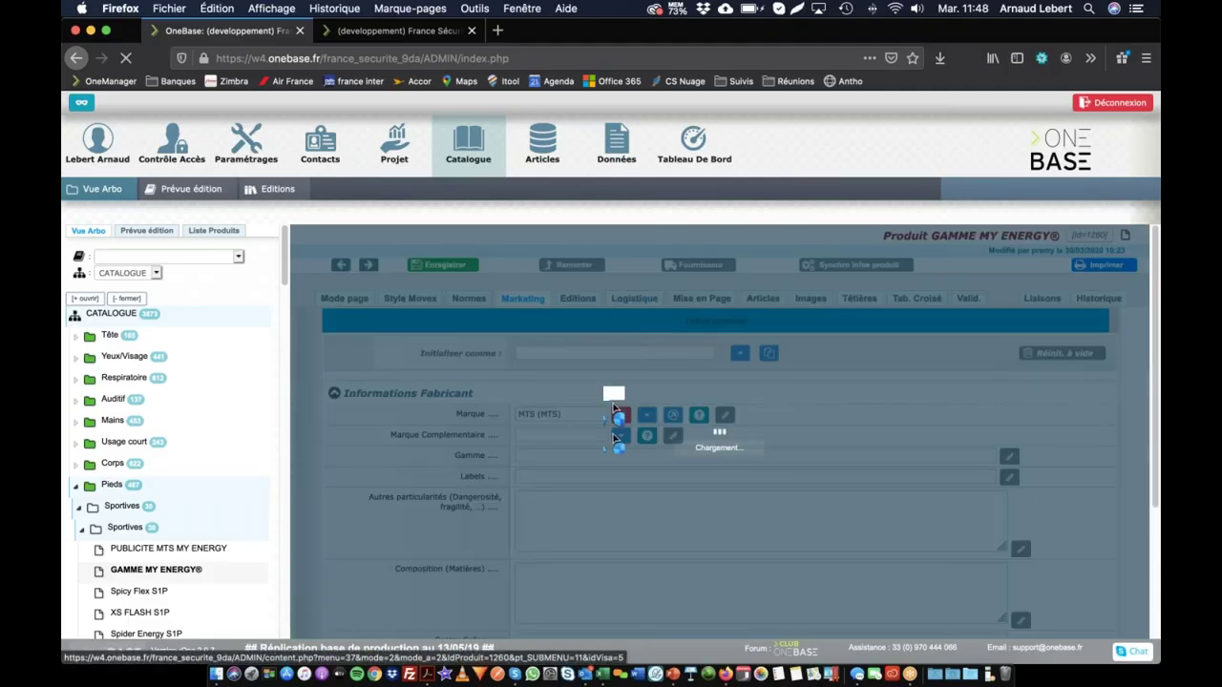
scroll(559, 395, down, 1)
click(558, 368)
click(561, 371)
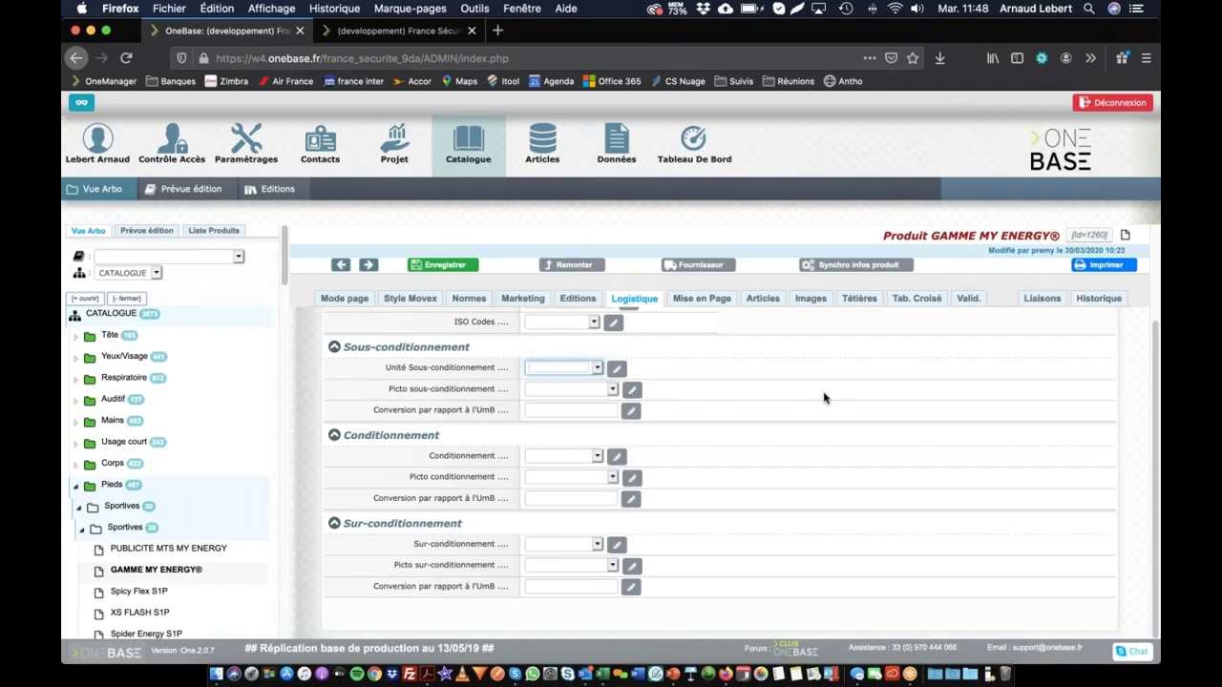
scroll(823, 395, up, 2)
- Open the CONDITIONNEMENT characteristic from the product's Têtières, set its Type de Filtre to Primaire and save it
click(859, 299)
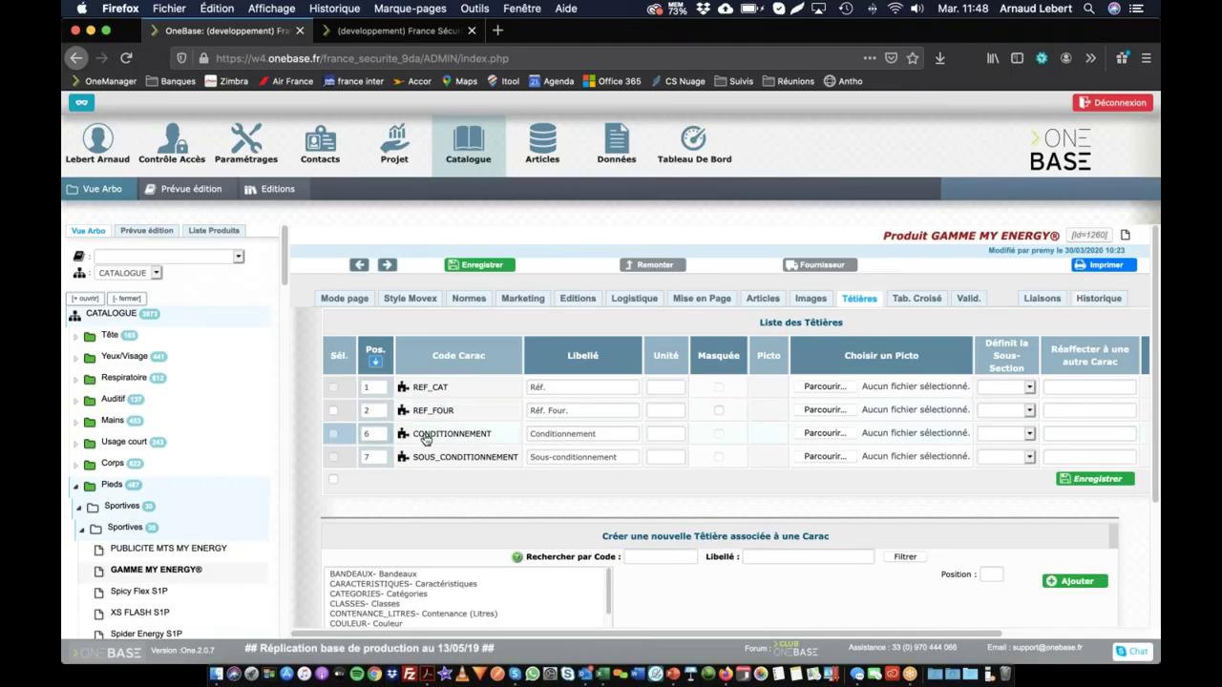
click(449, 434)
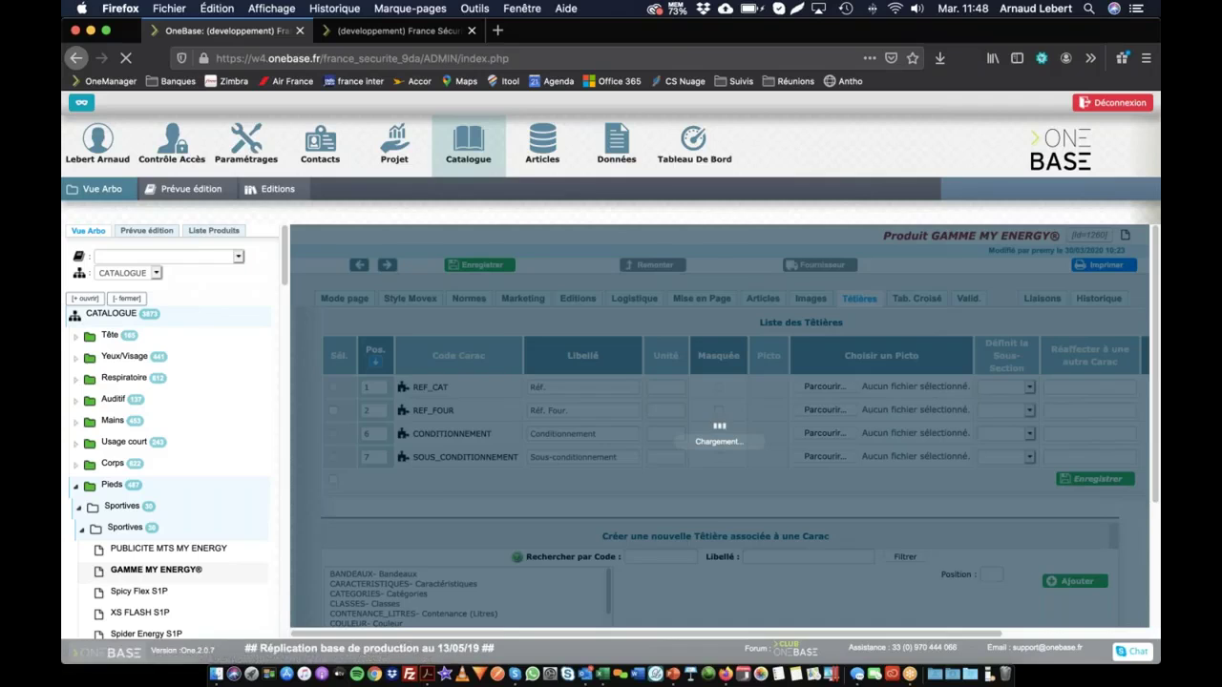
scroll(429, 435, down, 15)
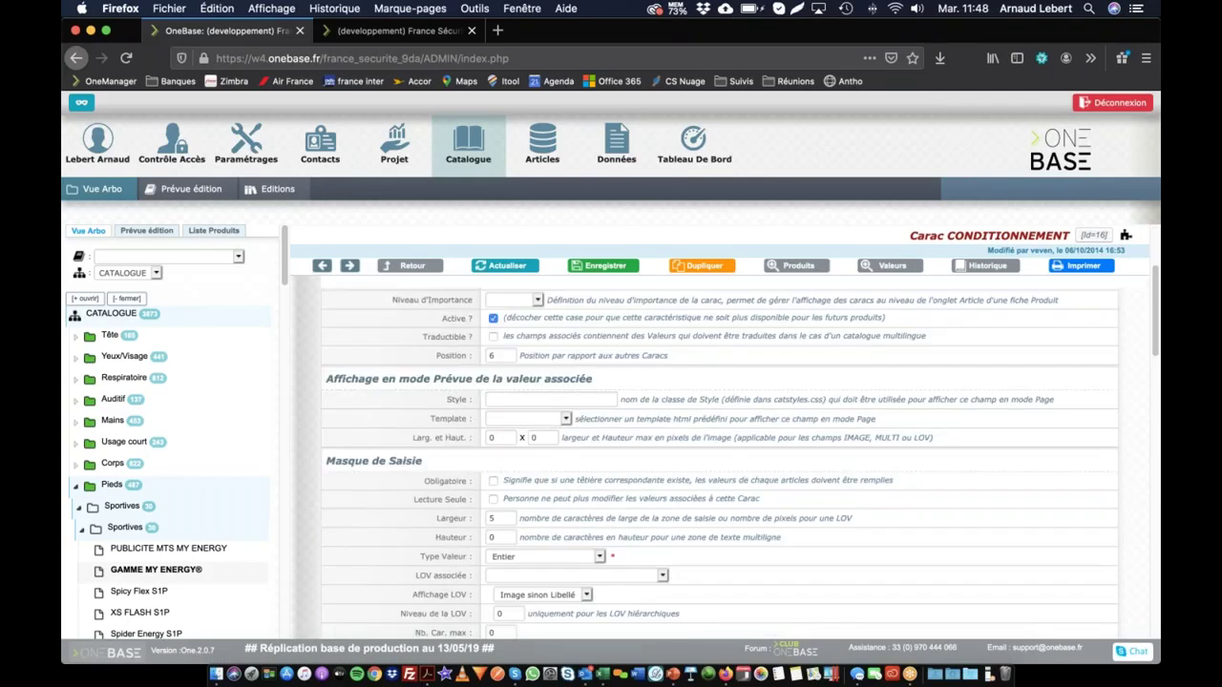
drag(410, 495, 468, 494)
click(454, 494)
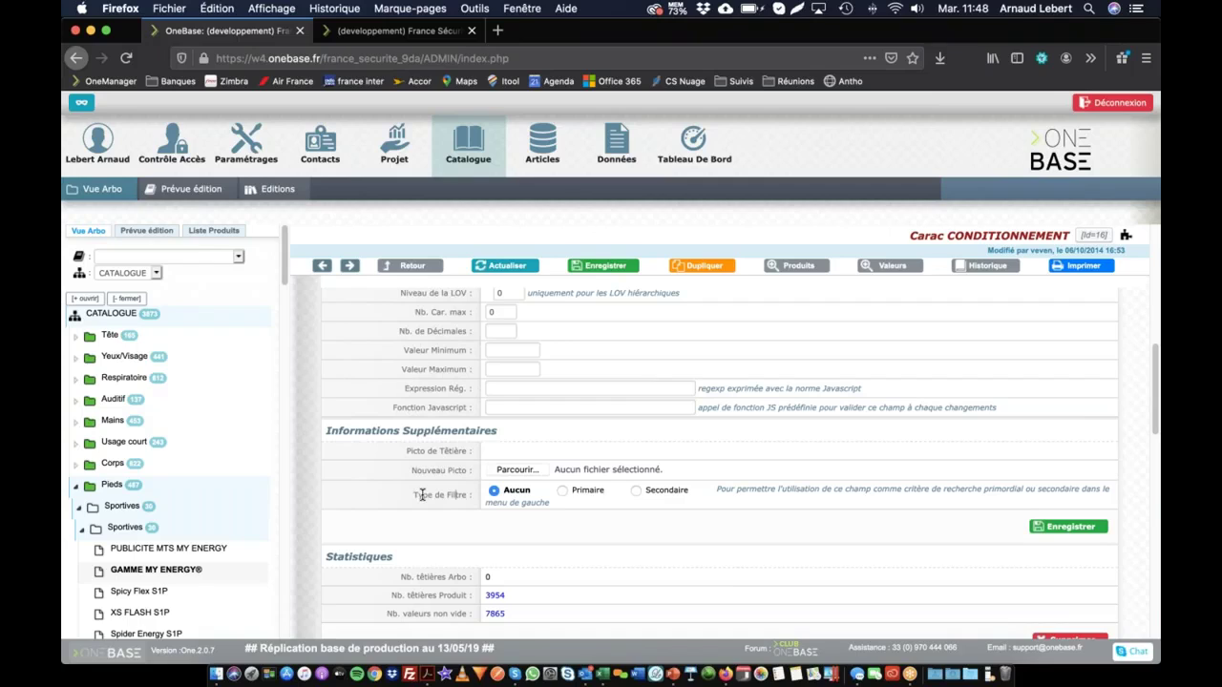
click(562, 491)
click(1071, 528)
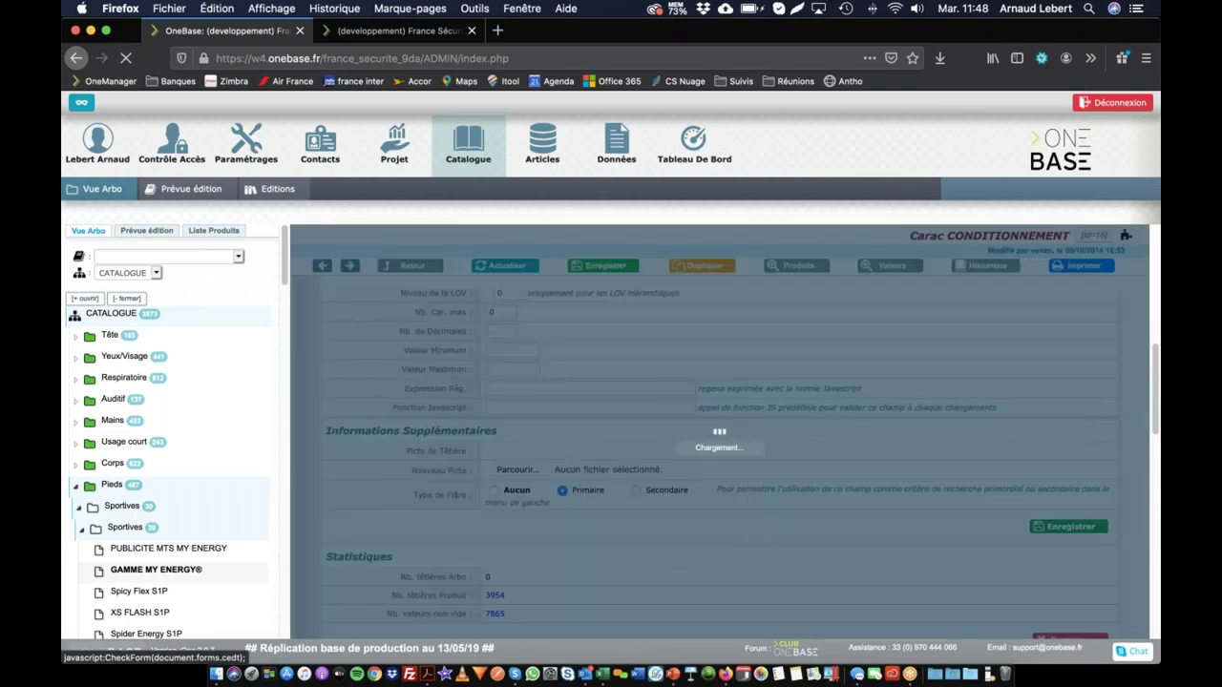
- Return to the catalogue's chapter list, collapse the whole tree and expand the Restreindre à filters
click(470, 139)
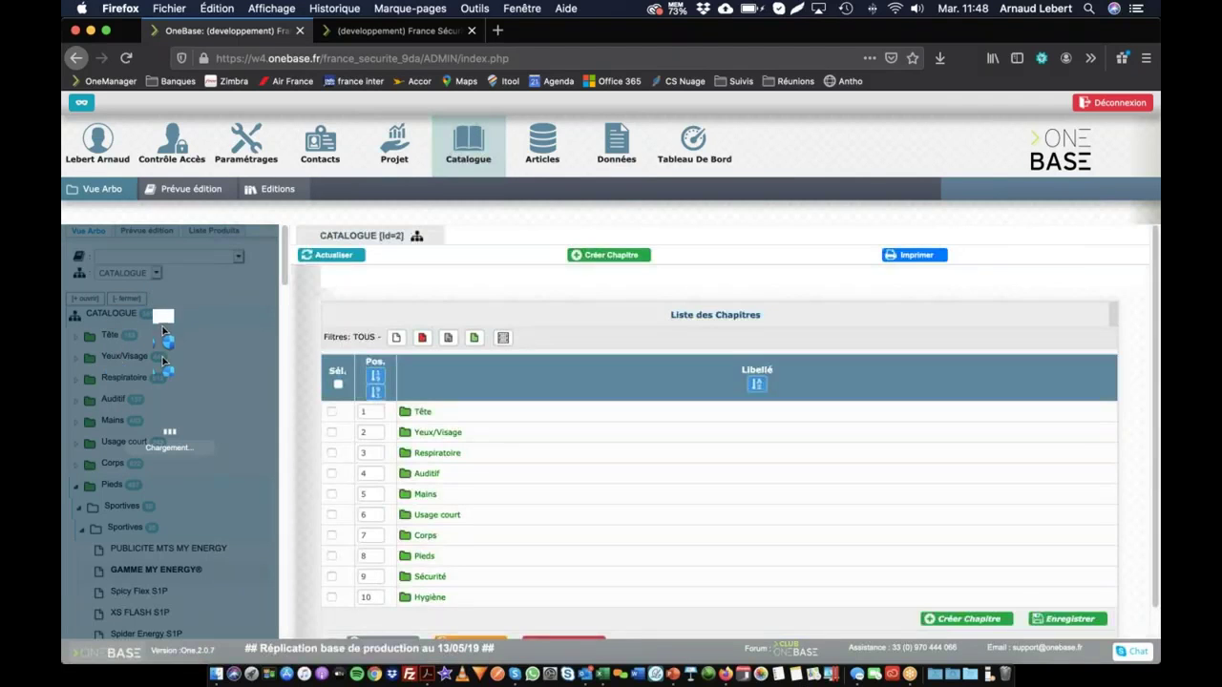
click(127, 298)
scroll(71, 493, down, 3)
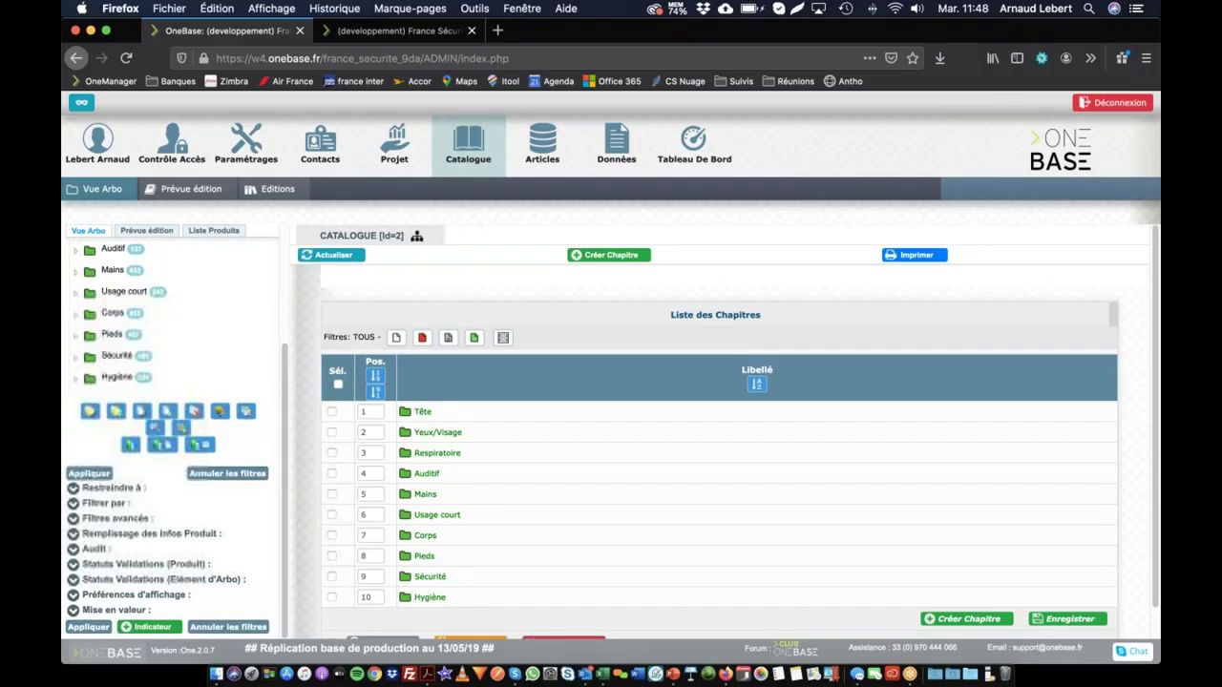
click(73, 488)
scroll(105, 473, down, 3)
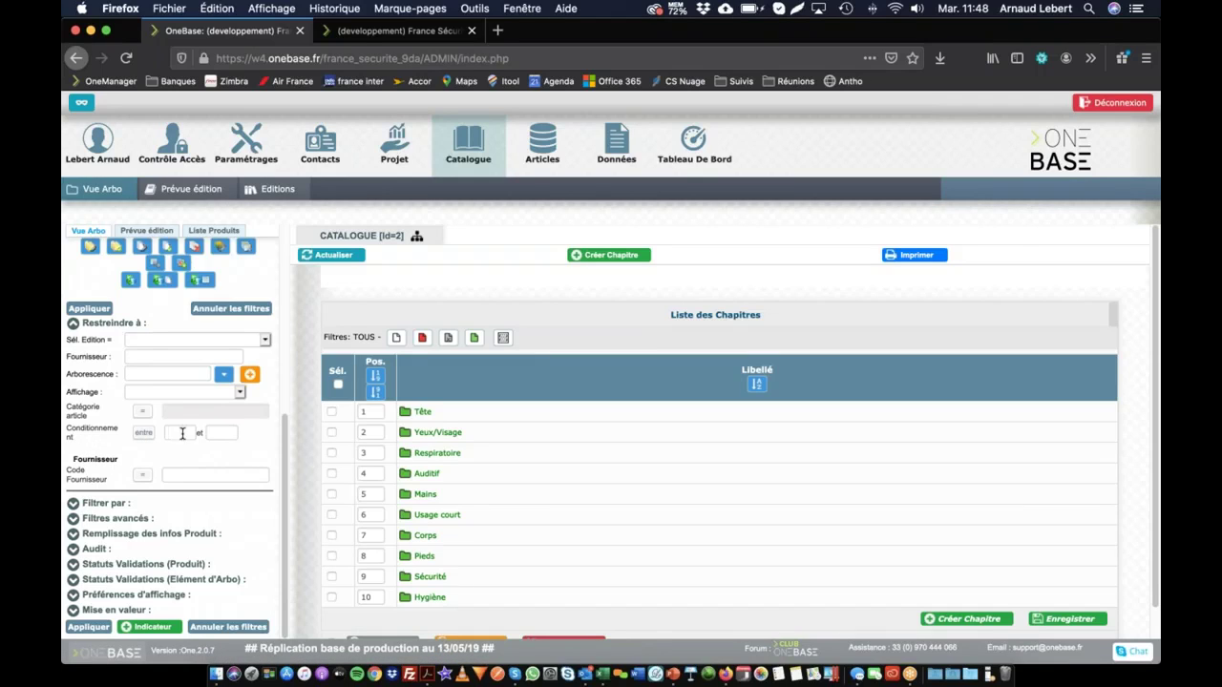
- Restrict the catalogue to a Conditionnement between 1 and 25 and apply the filter
click(144, 435)
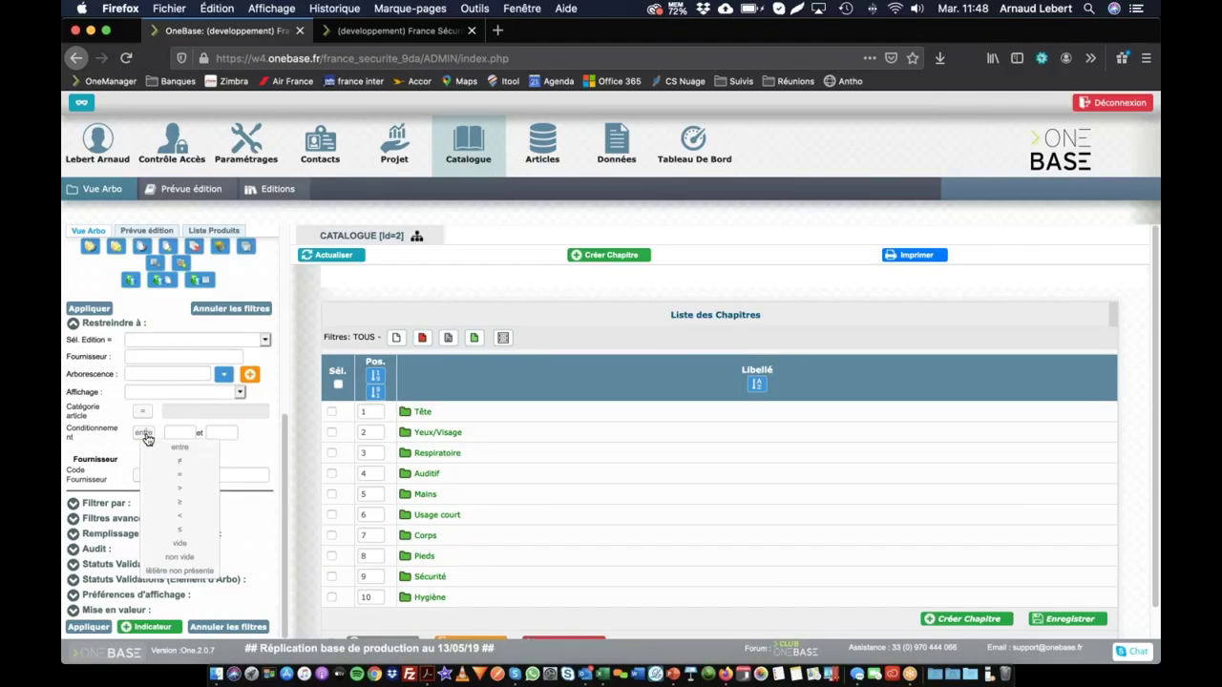
click(184, 433)
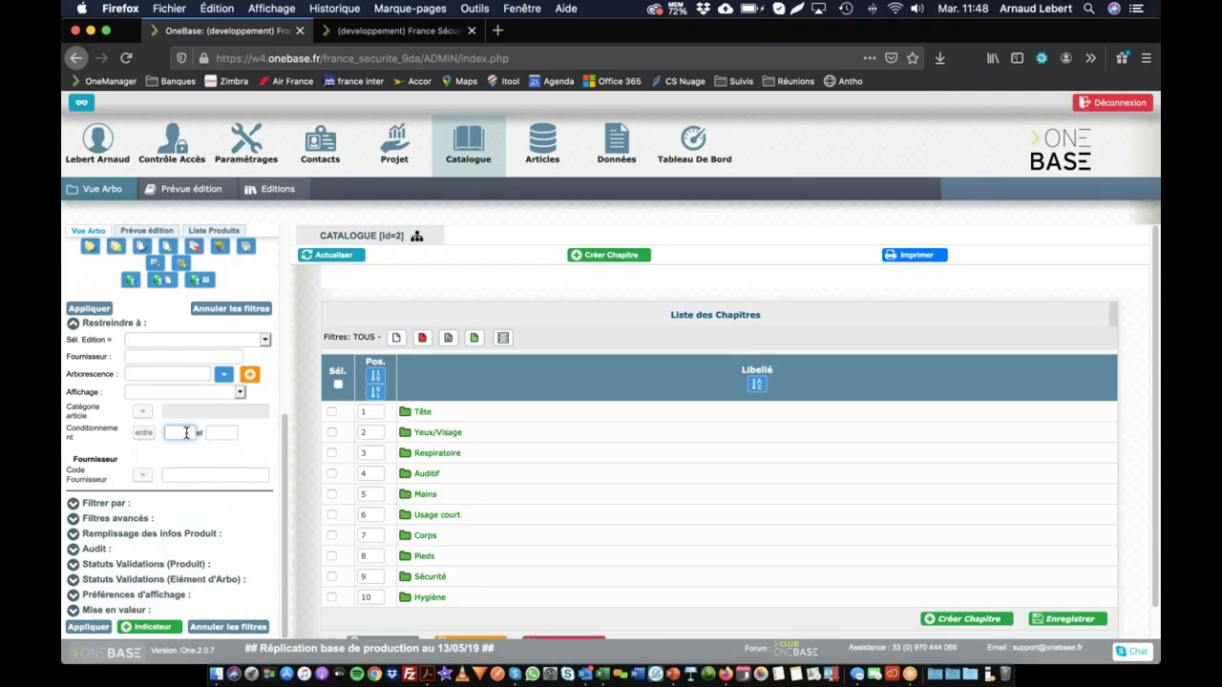
text(1)
key(Tab)
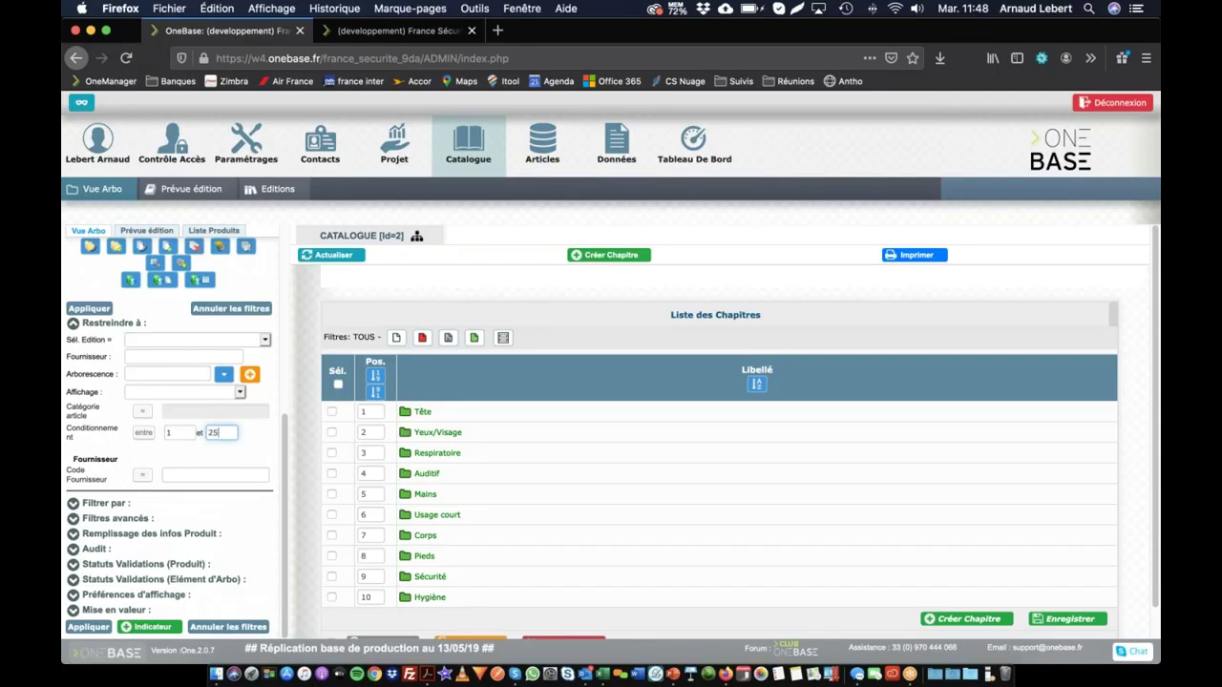
text(25)
click(89, 627)
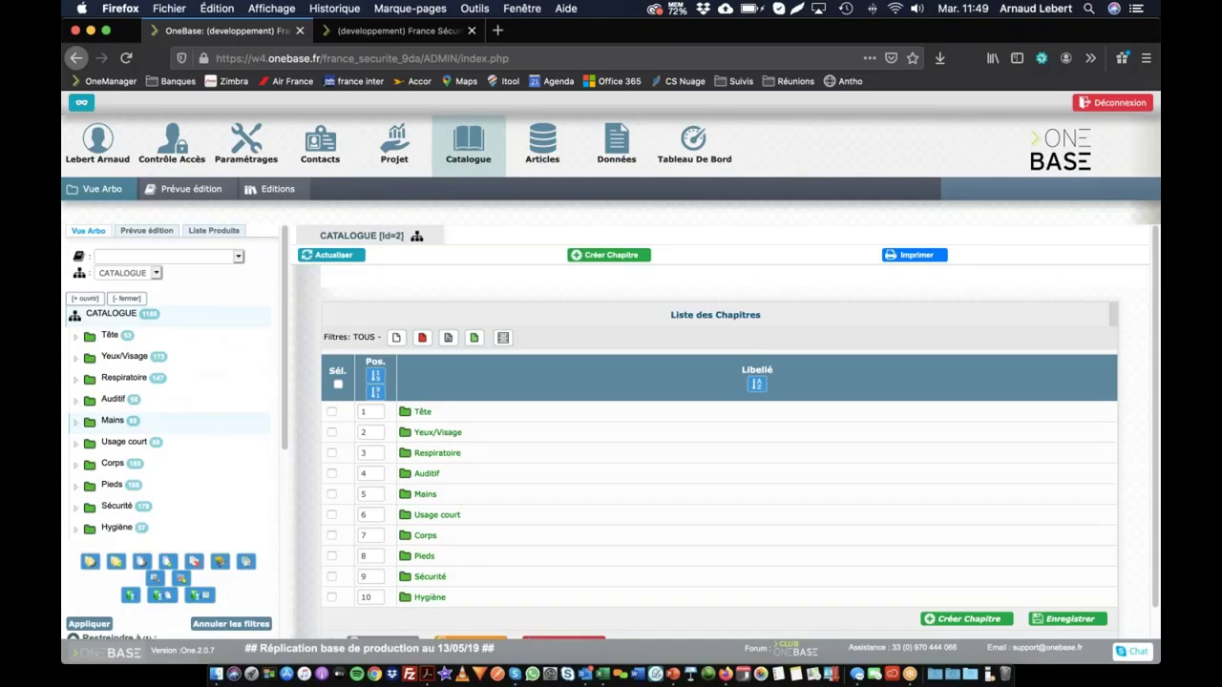
- Change the Conditionnement comparison operator to >, set its value to 1000 and apply the filter
scroll(177, 517, down, 5)
scroll(177, 517, down, 1)
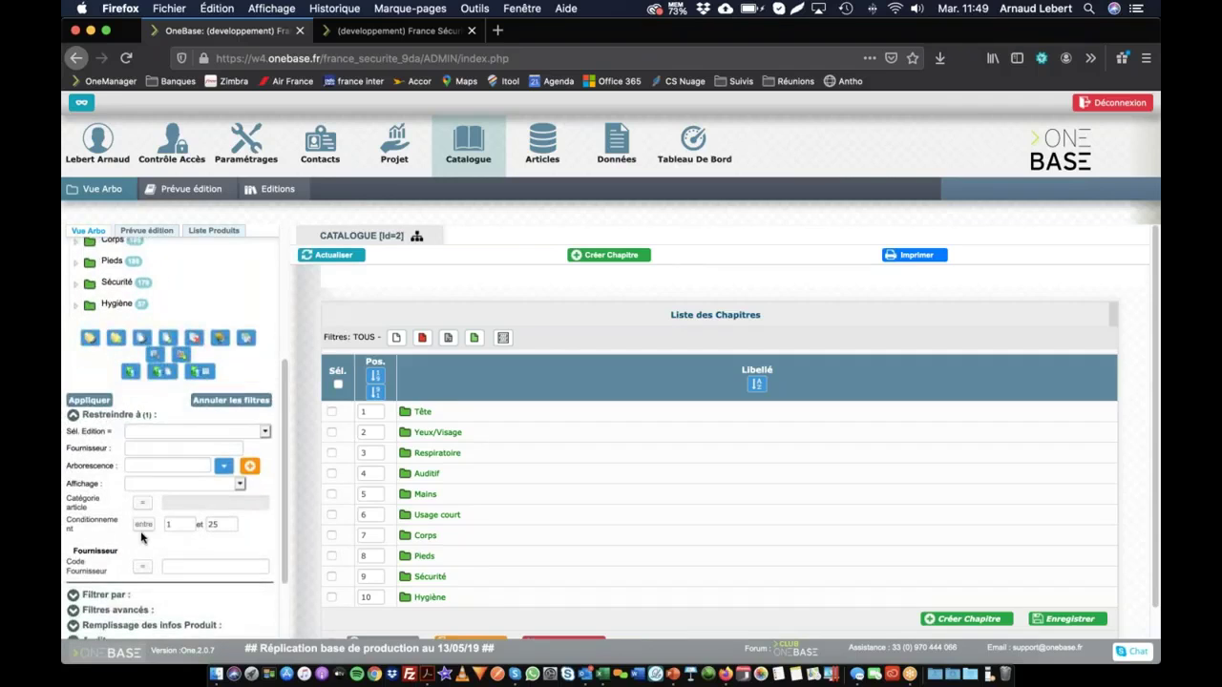
click(143, 524)
scroll(159, 552, down, 1)
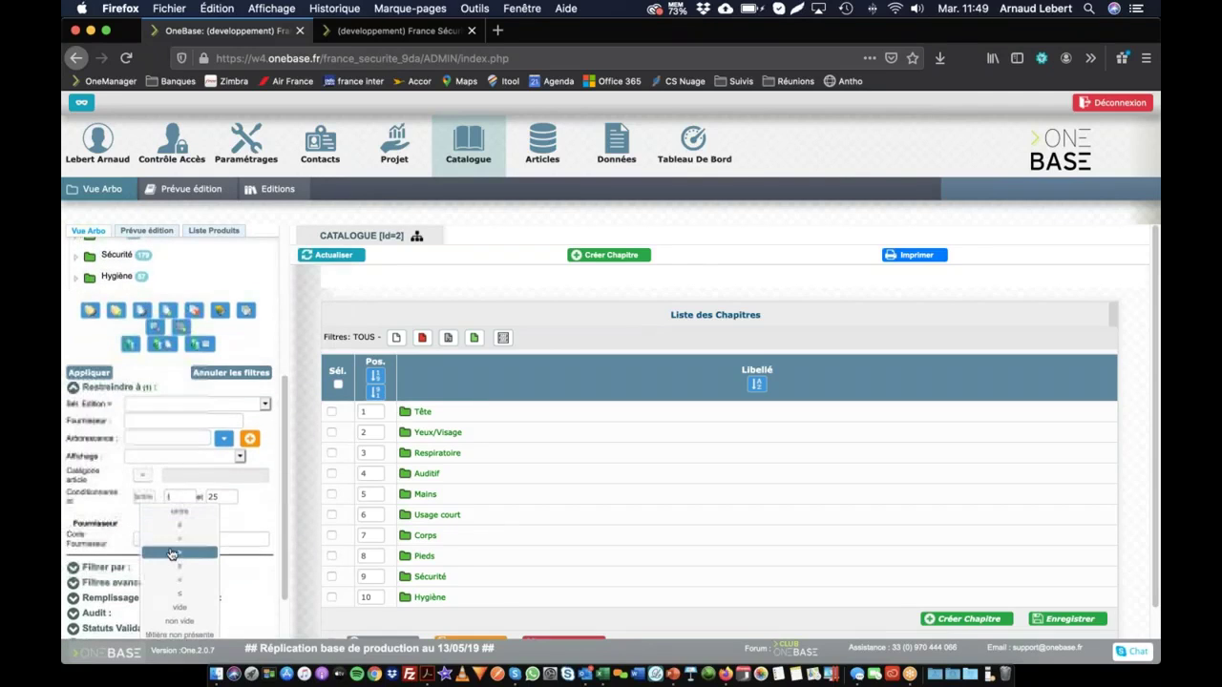
click(183, 555)
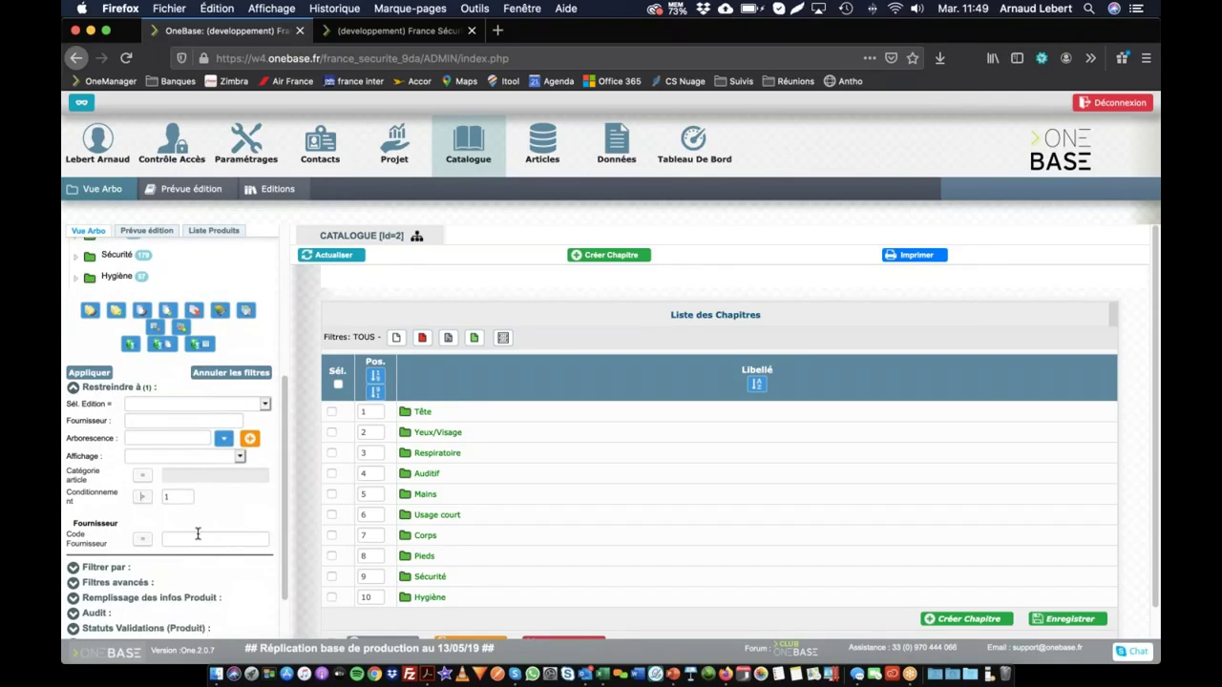
double_click(177, 500)
text(1000)
key(Return)
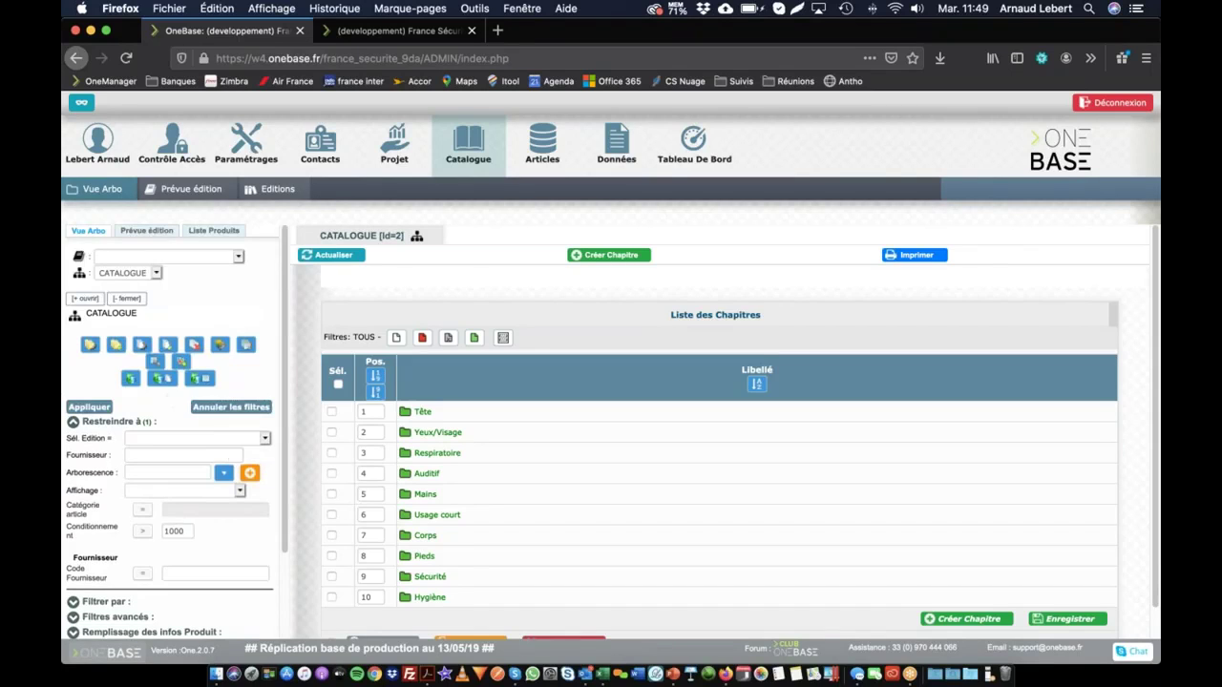
- Lower the Conditionnement filter value to 100, apply it and review the filtered tree
click(191, 532)
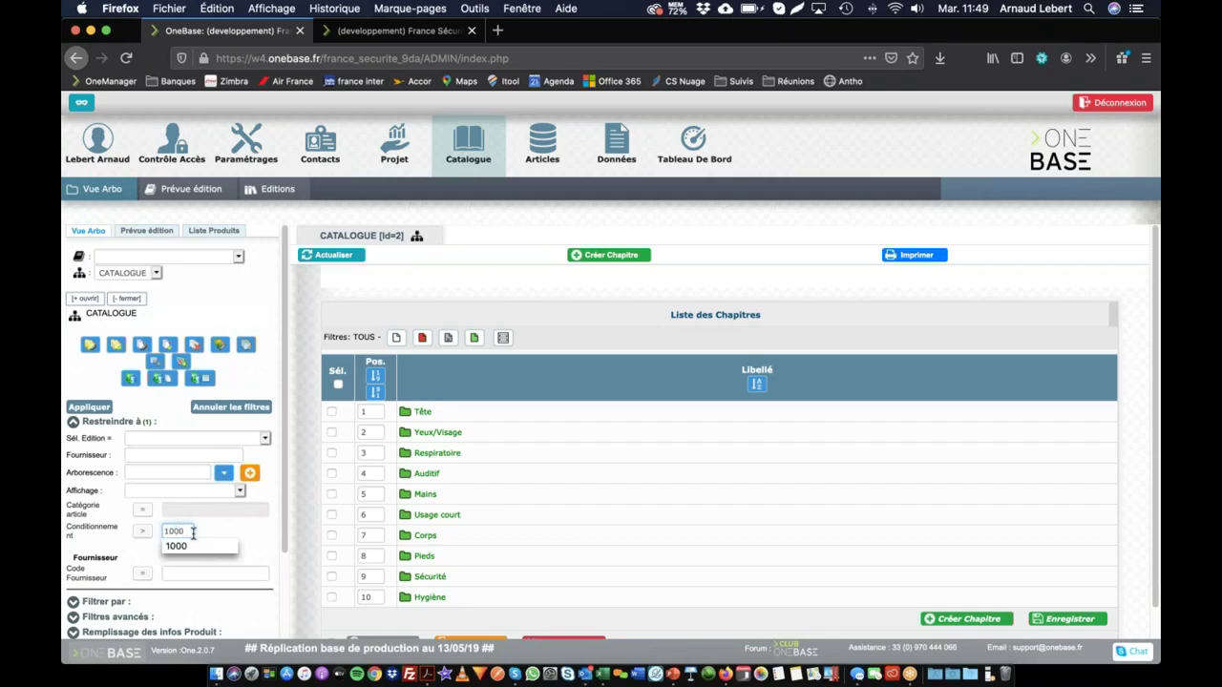
key(BackSpace)
key(Return)
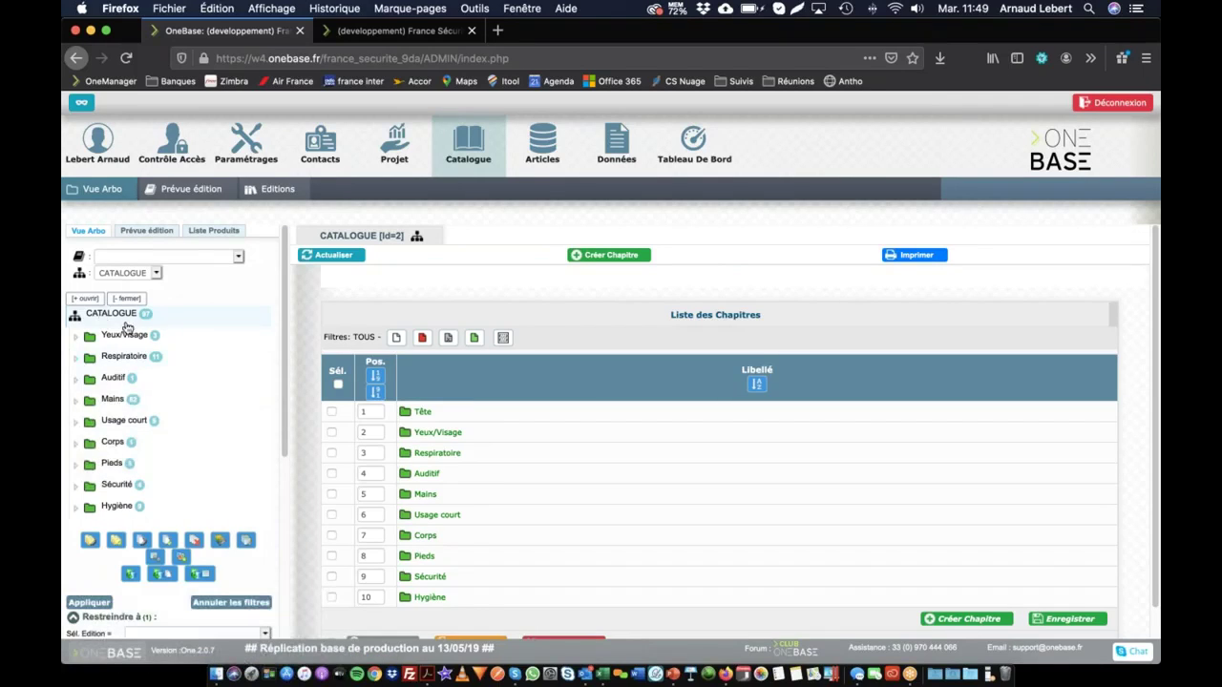
scroll(95, 477, down, 5)
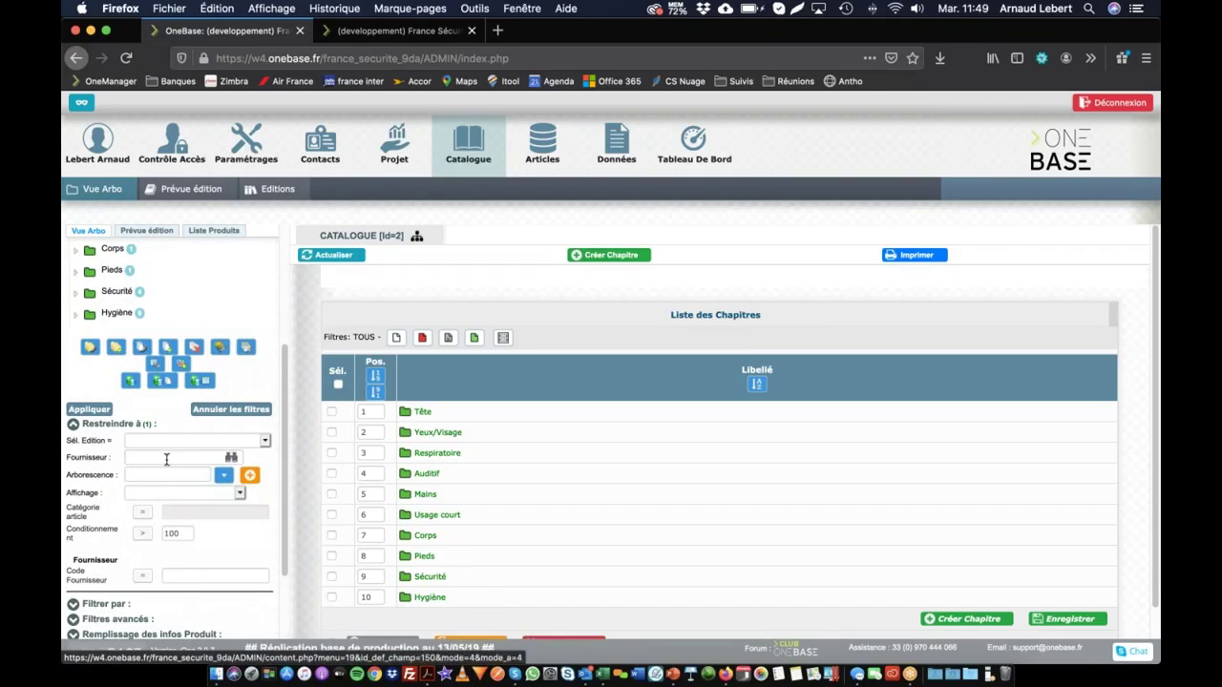
- Add the keyword gants to the catalogue filters, apply it and open the Gants jetables product from the expanded tree
scroll(167, 460, down, 3)
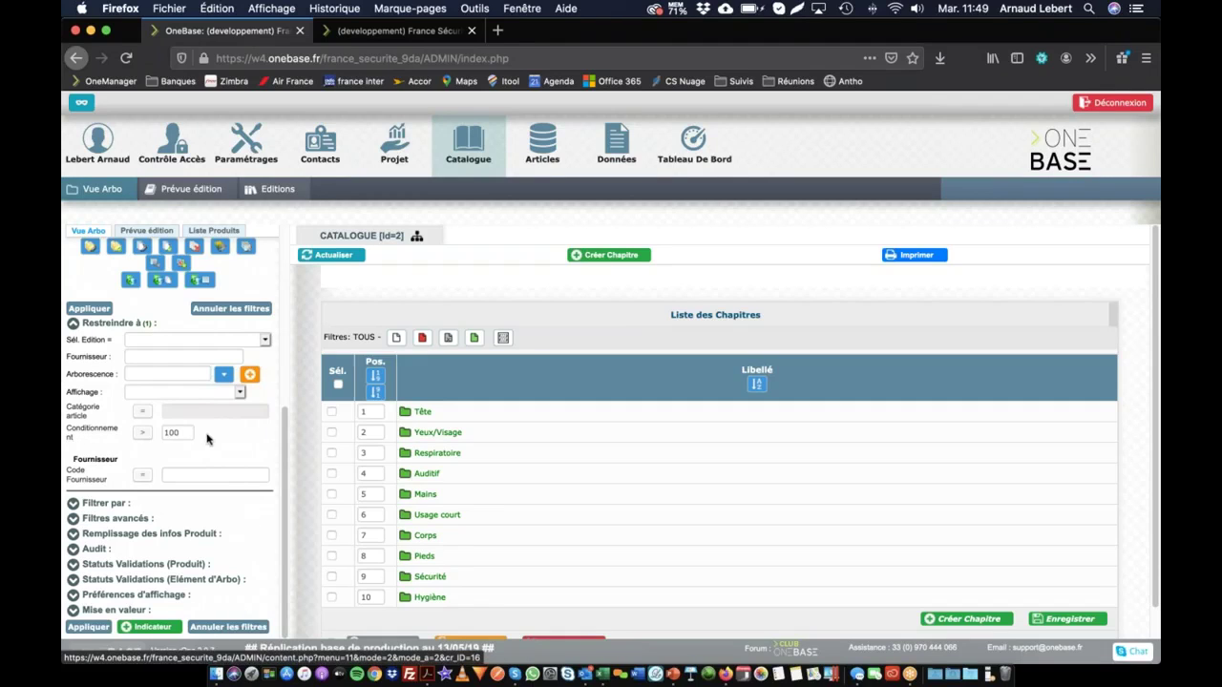
click(74, 505)
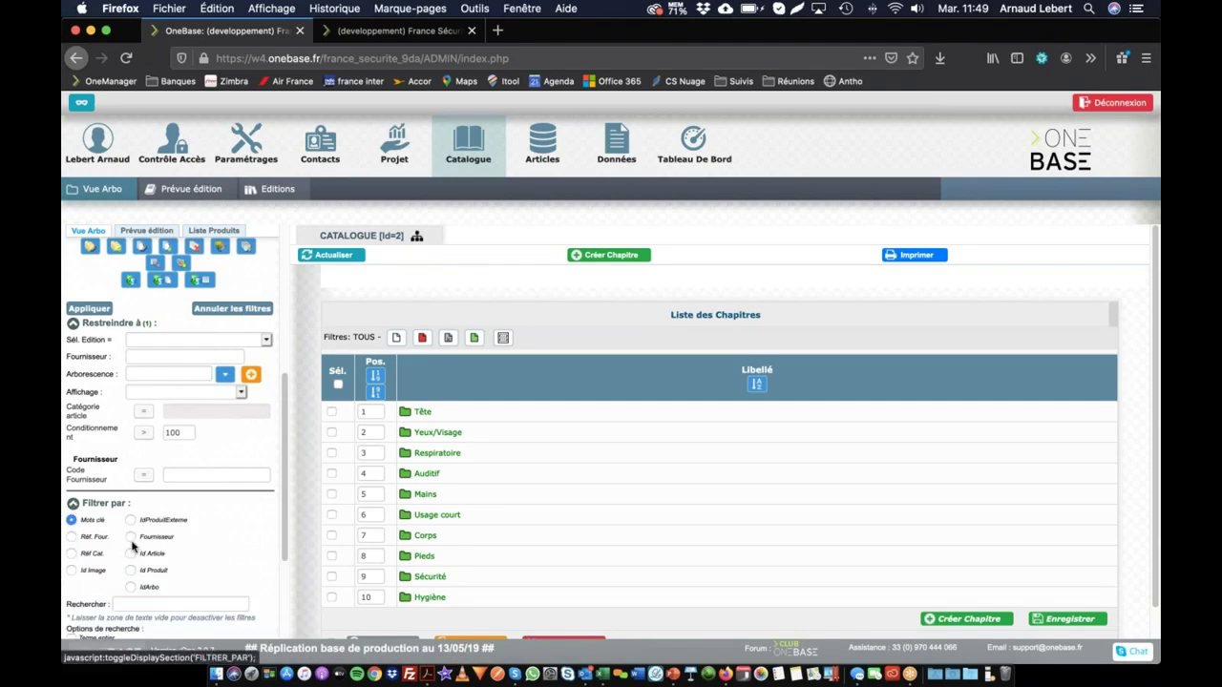
click(141, 603)
text(gants)
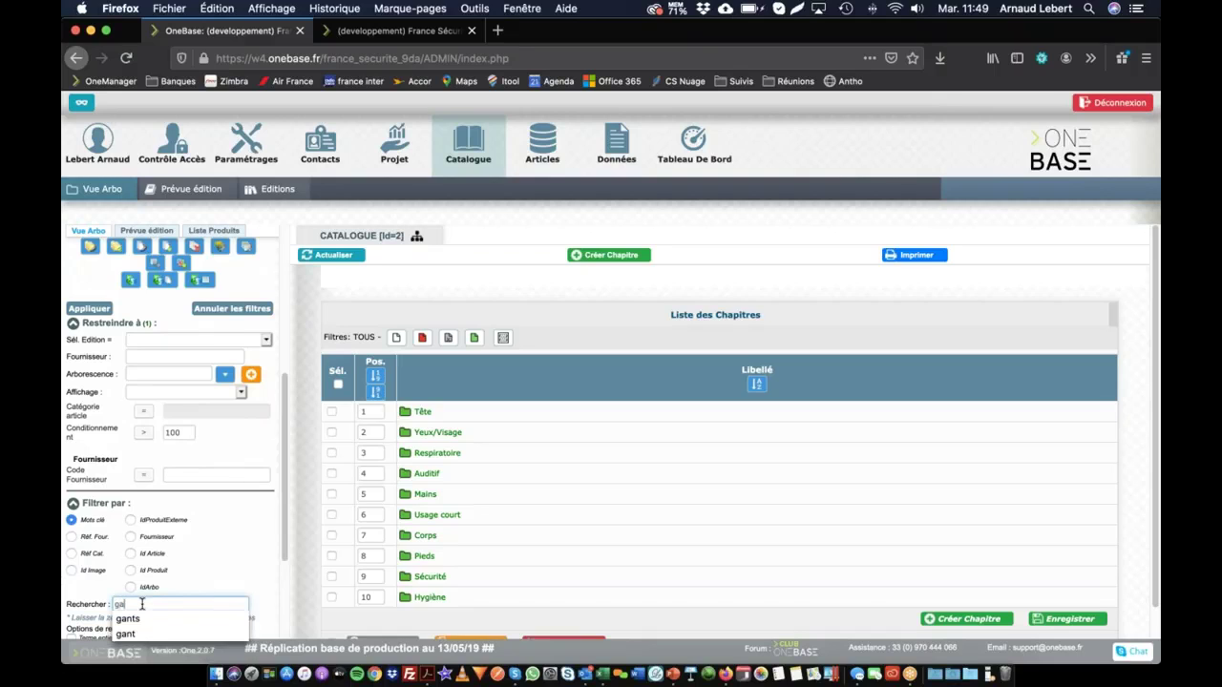
key(Return)
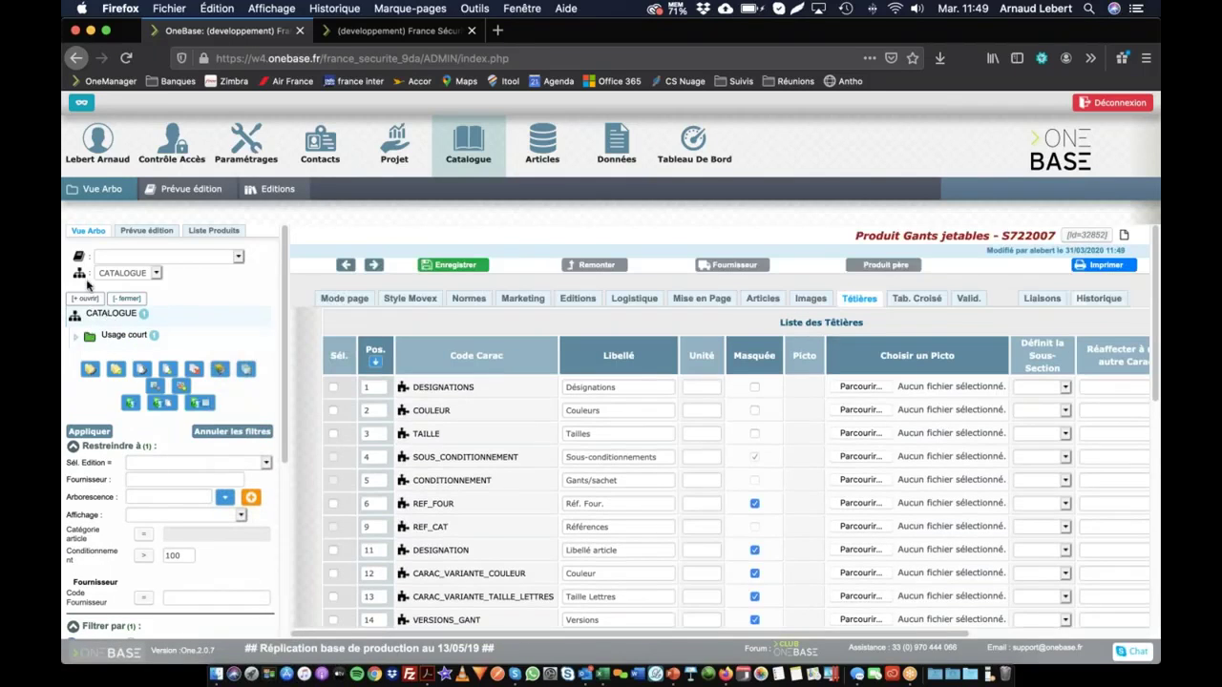
click(74, 298)
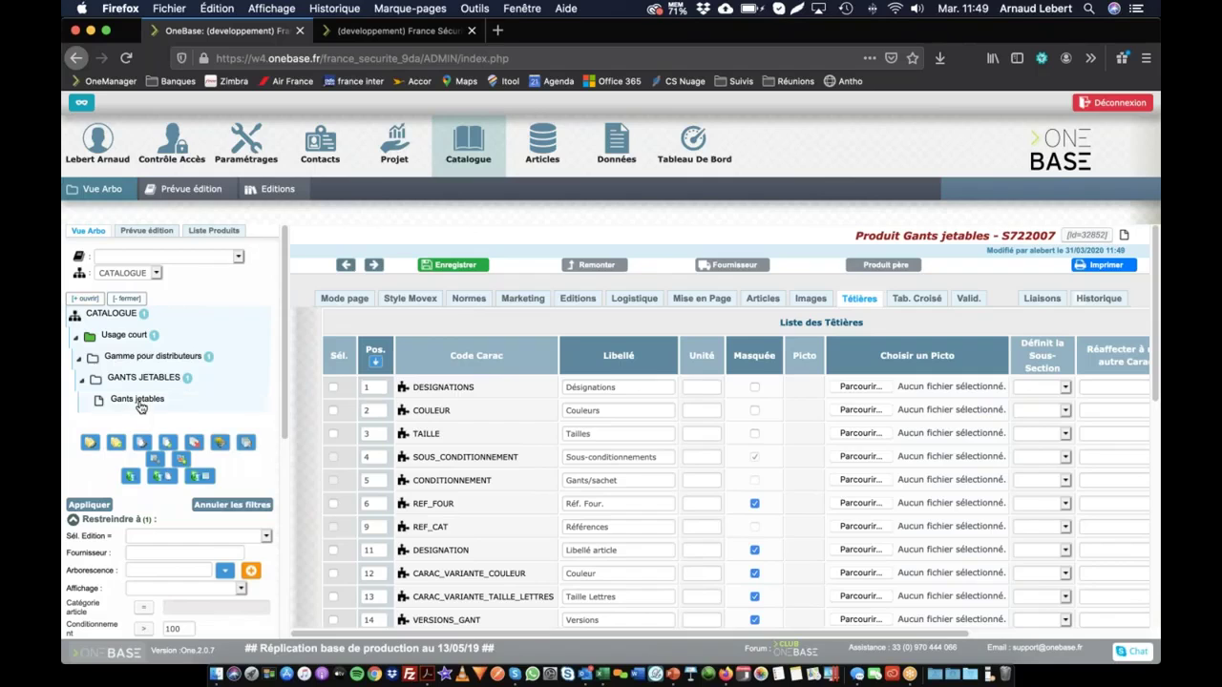
click(139, 404)
- Switch to PowerPoint to read the FILTRER PAR... slide, and return to OneBase in Firefox
key(super+Tab)
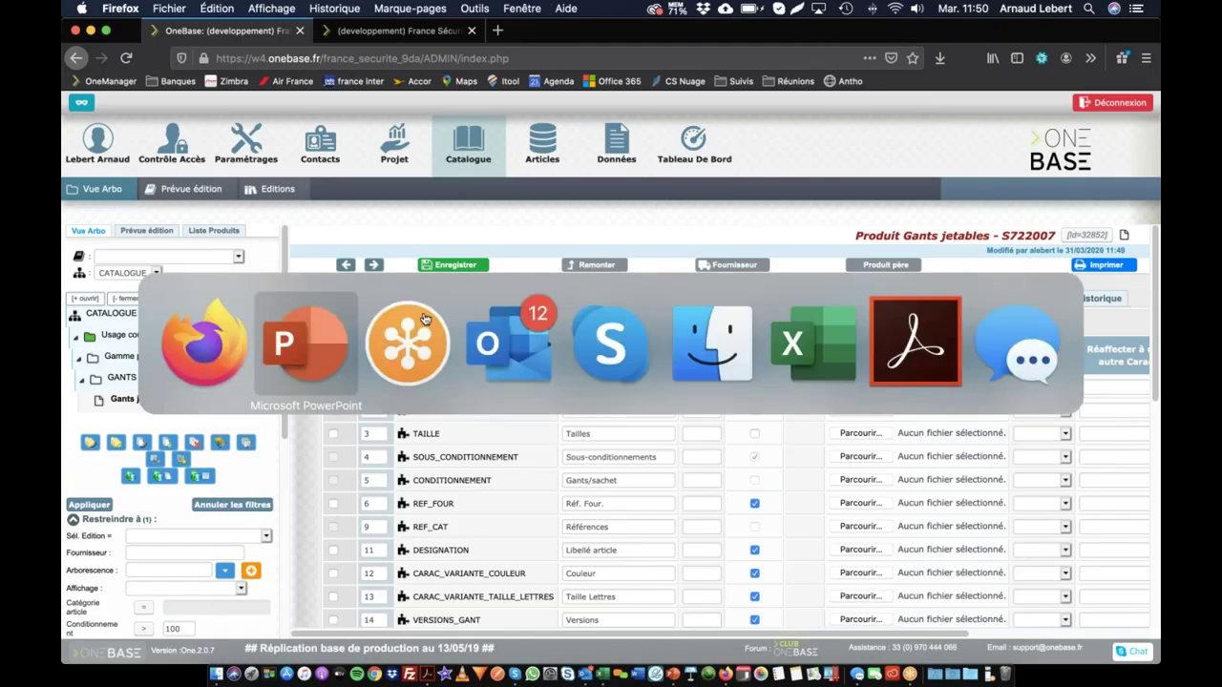
click(302, 354)
key(super+Tab)
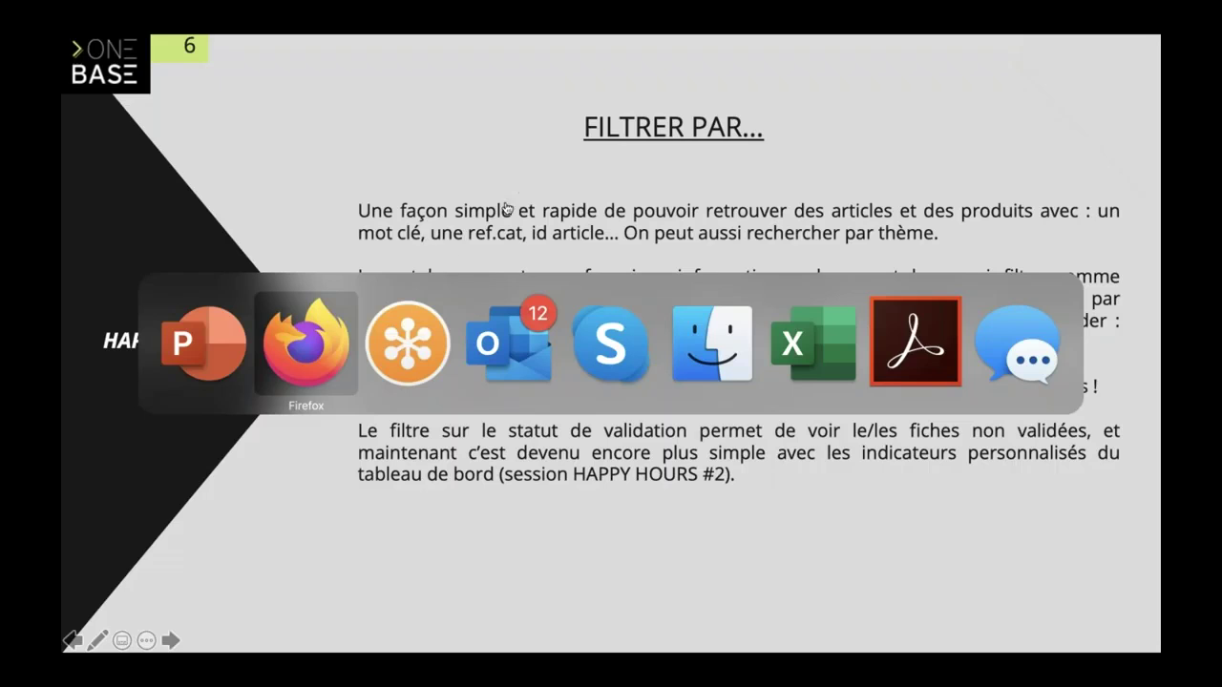
key(shift+super+Tab)
key(super+Tab)
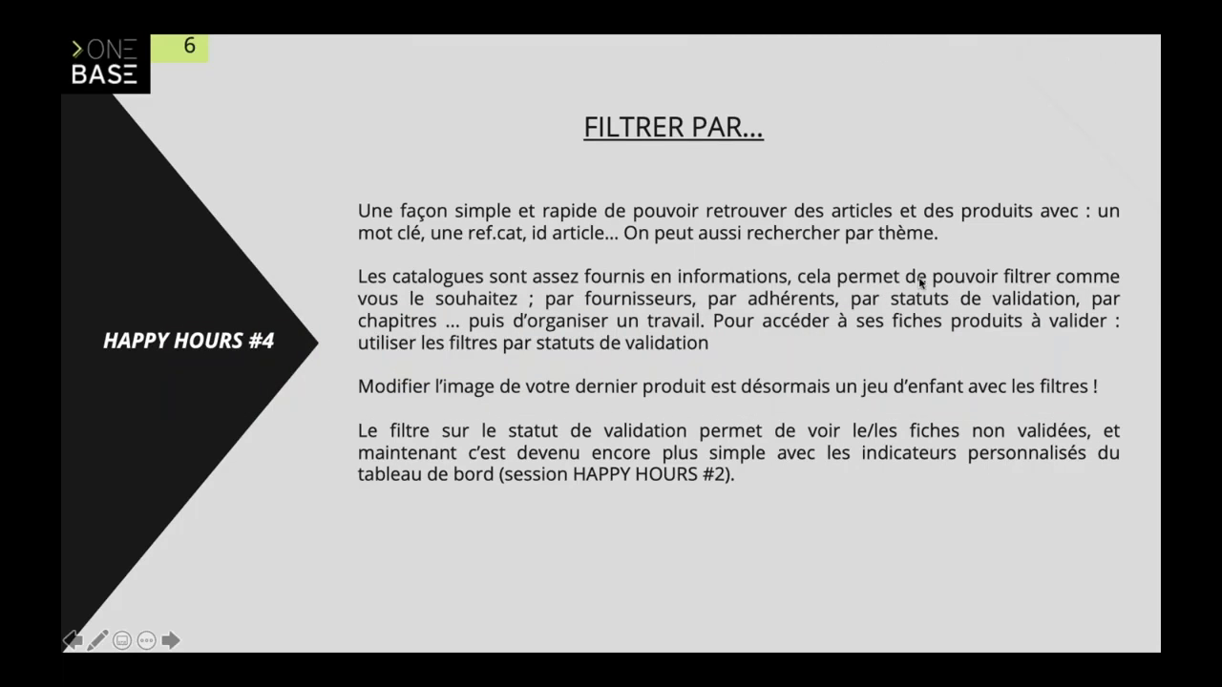
key(shift+super+Tab)
key(shift+super+Tab)
key(super+Tab)
key(super+Tab)
key(super+Tab)
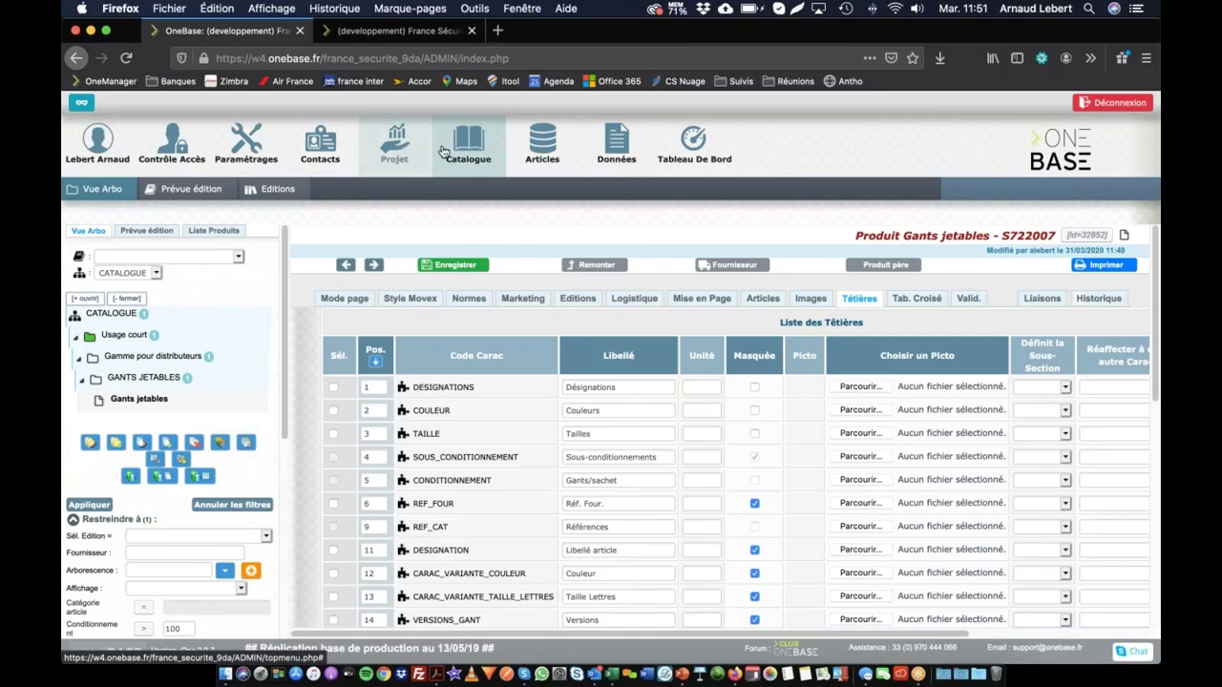
- Open the Visuels Produit report under Données and enable its criterion for image resolution between two dpi values
mouse_move(625, 144)
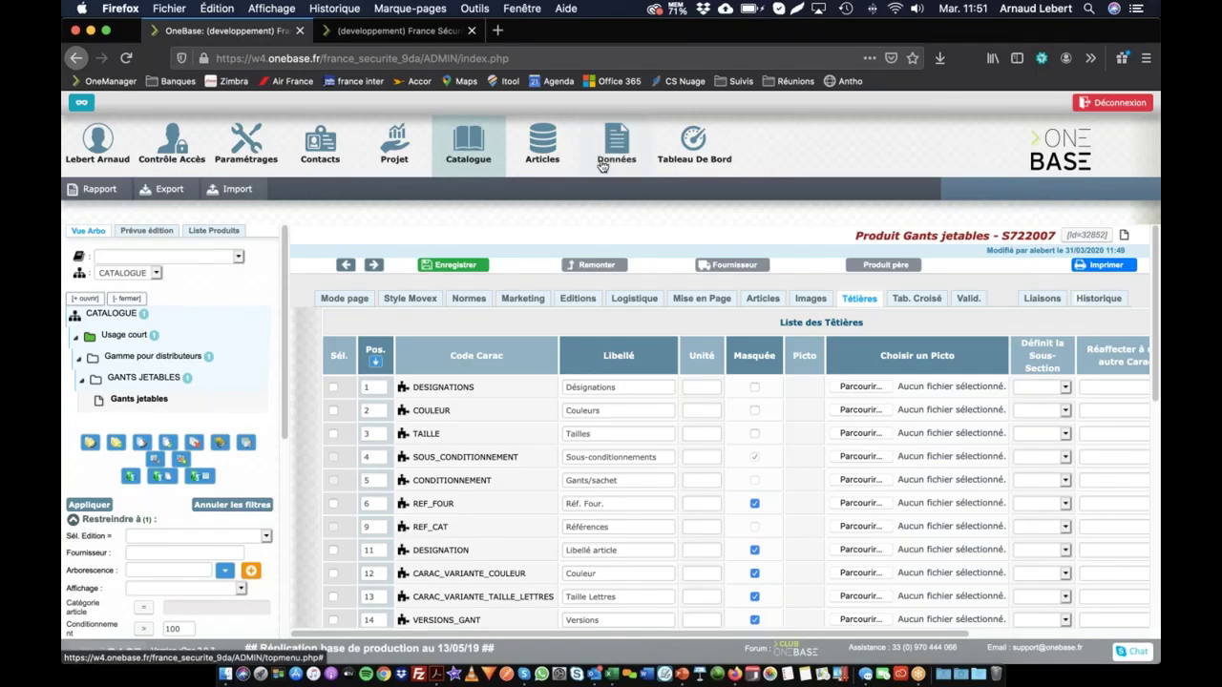
click(104, 189)
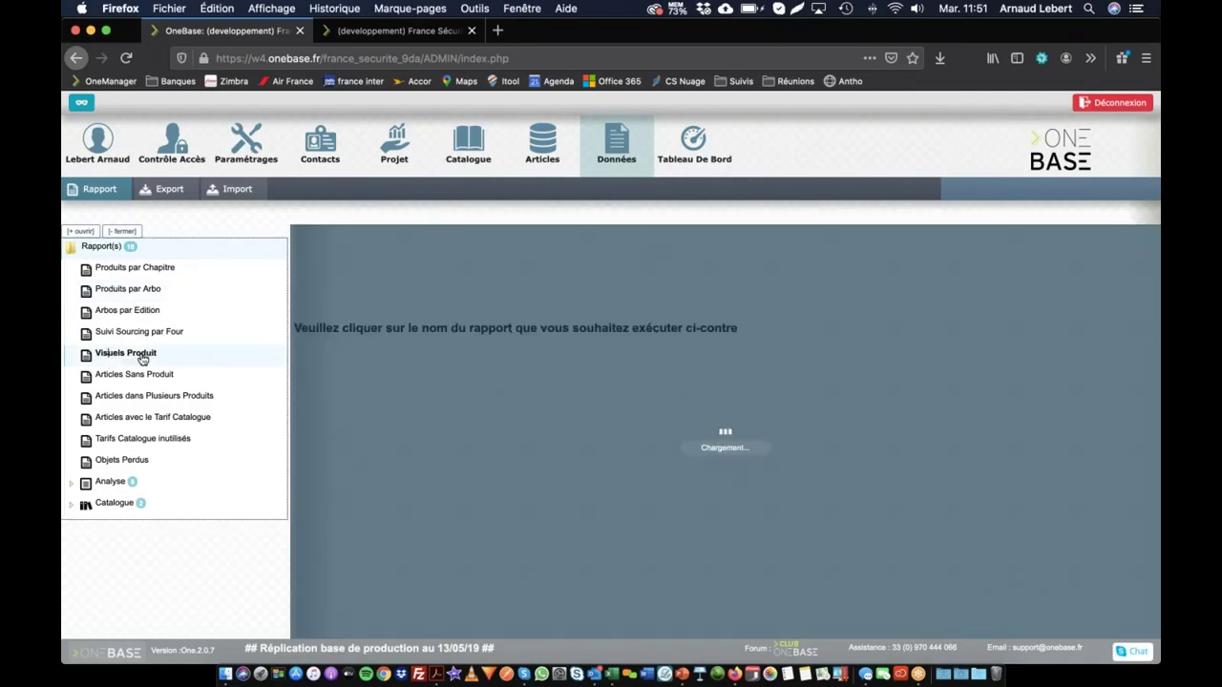
click(114, 353)
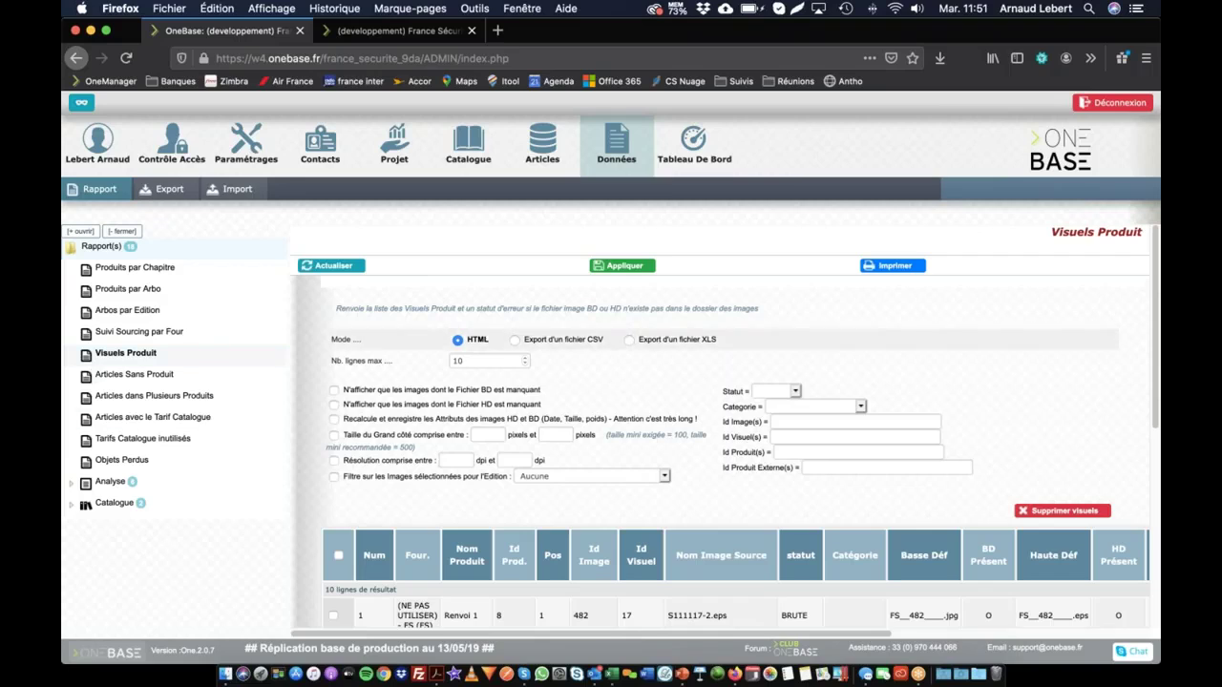
click(334, 461)
click(445, 462)
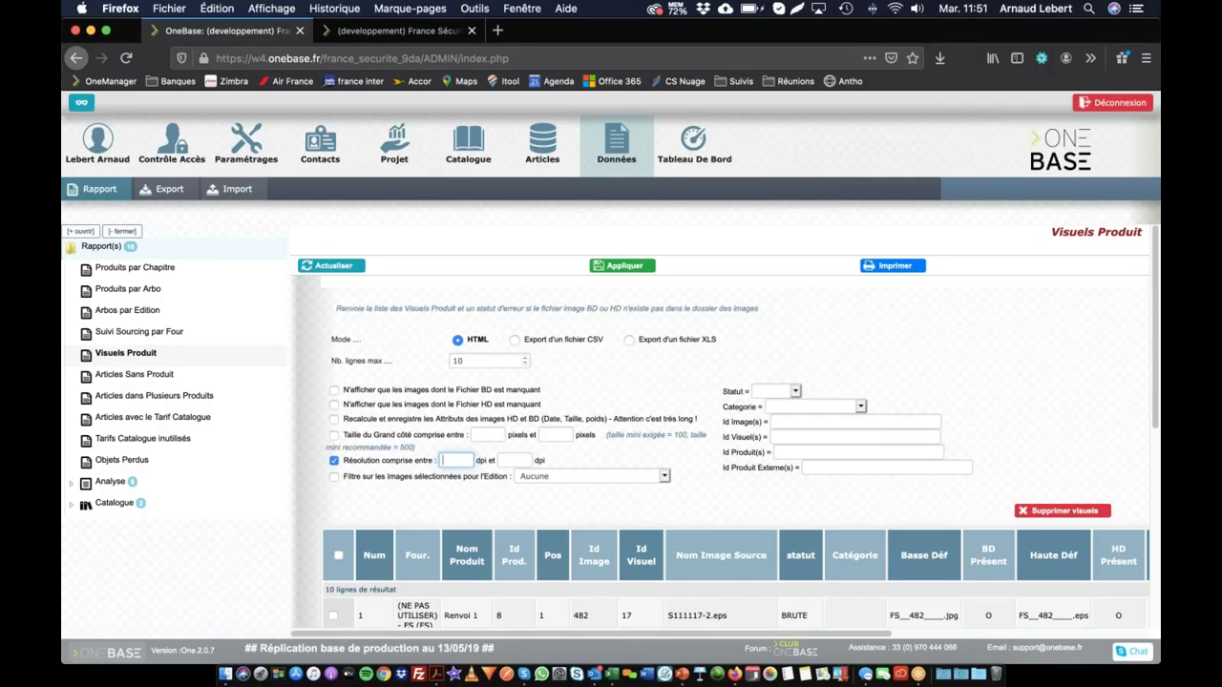
- Return to the catalogue and clear both the Conditionnement value and the keyword search text from the filters
click(548, 144)
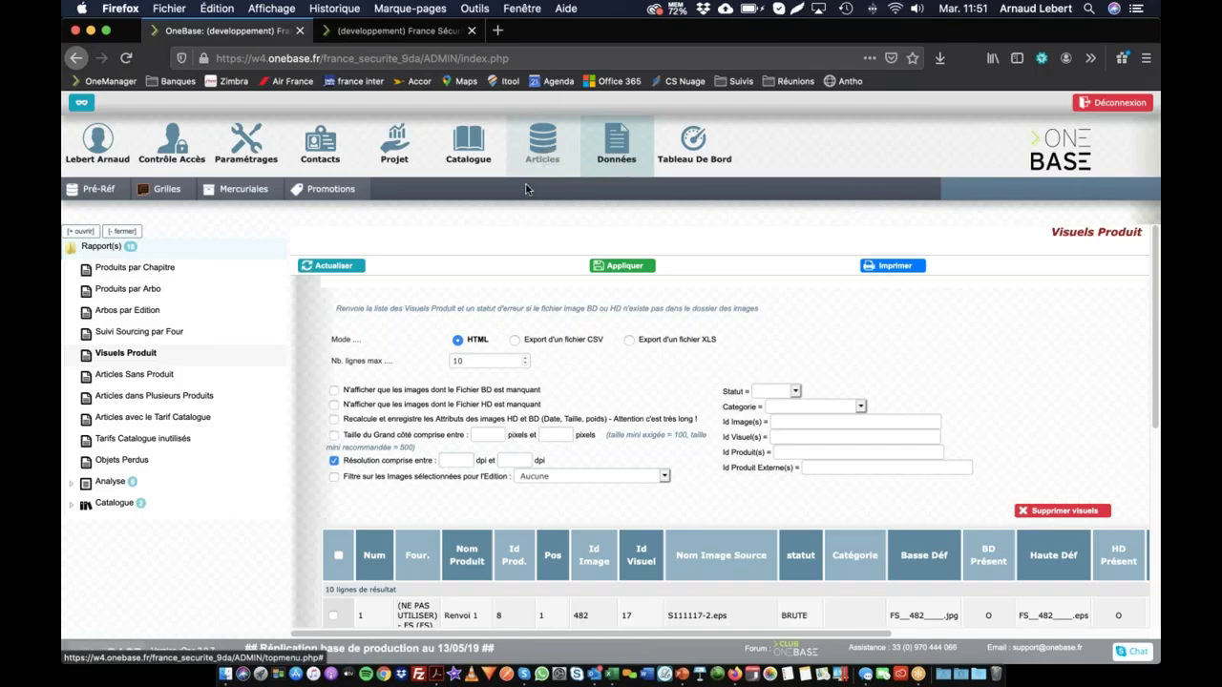
click(480, 145)
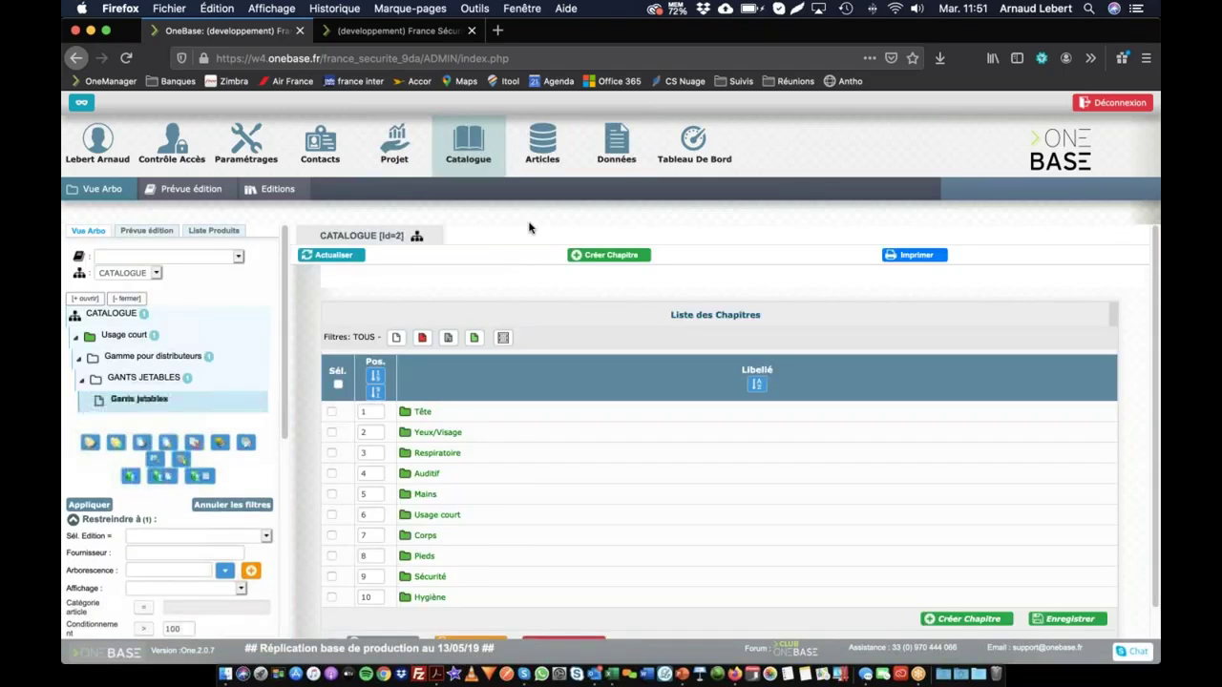
scroll(114, 474, down, 5)
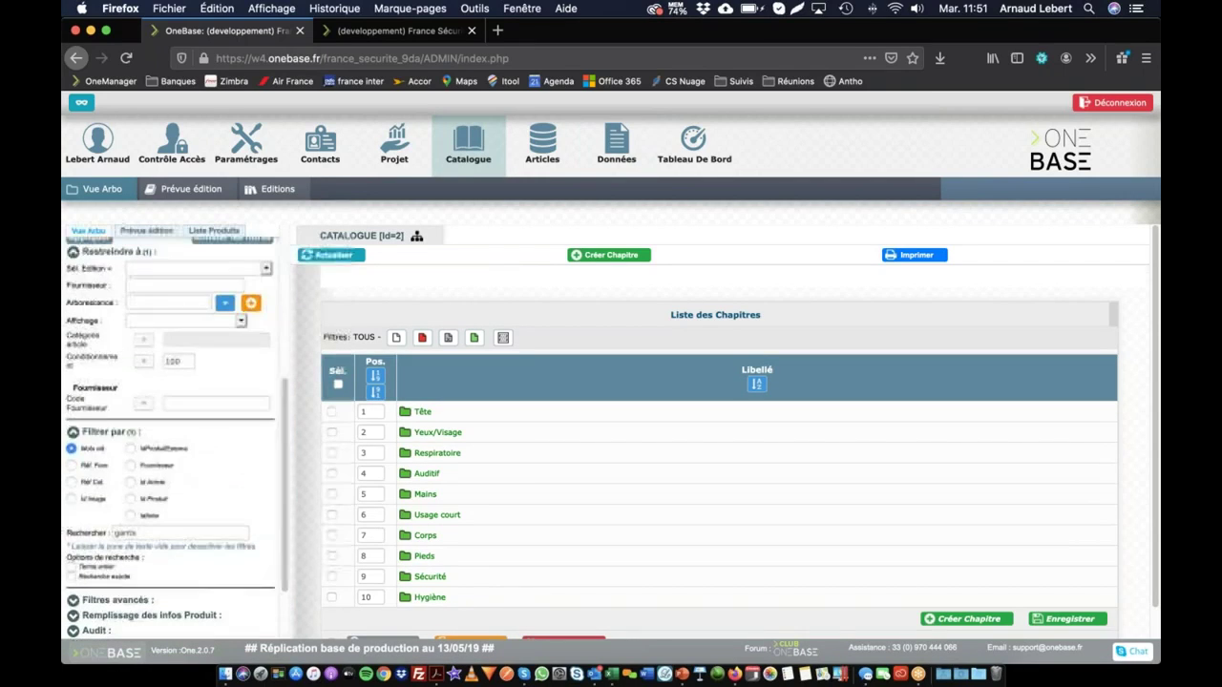
double_click(176, 361)
key(BackSpace)
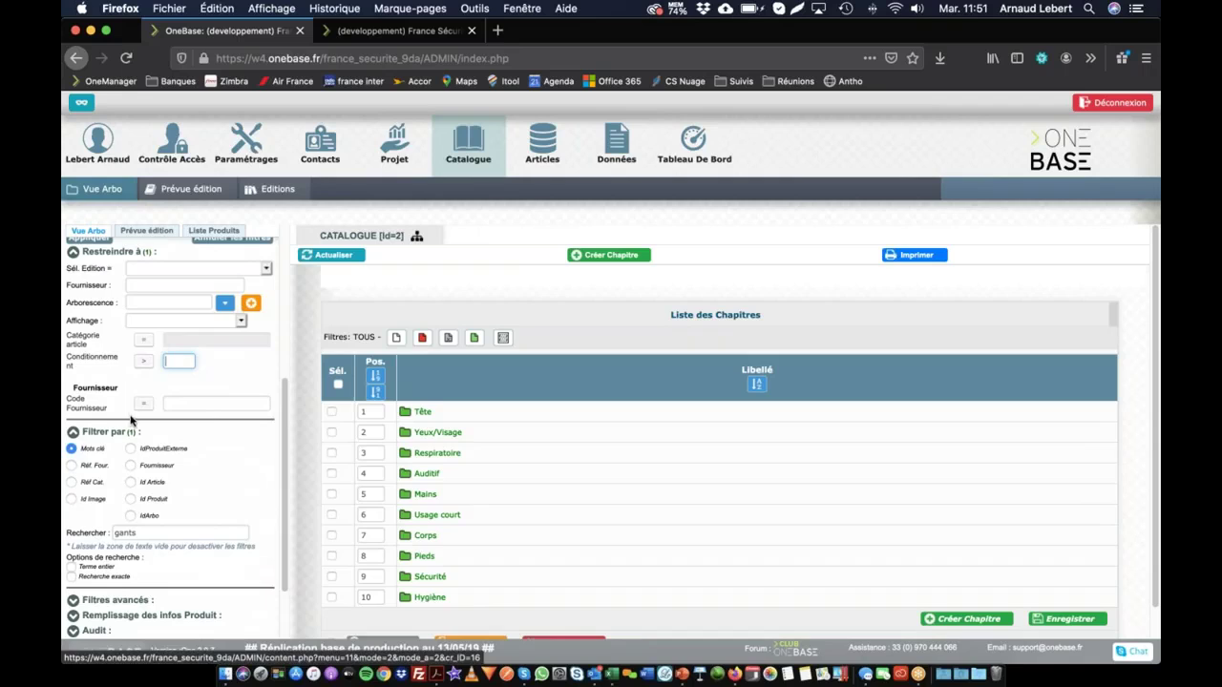
scroll(134, 420, down, 2)
double_click(159, 461)
key(BackSpace)
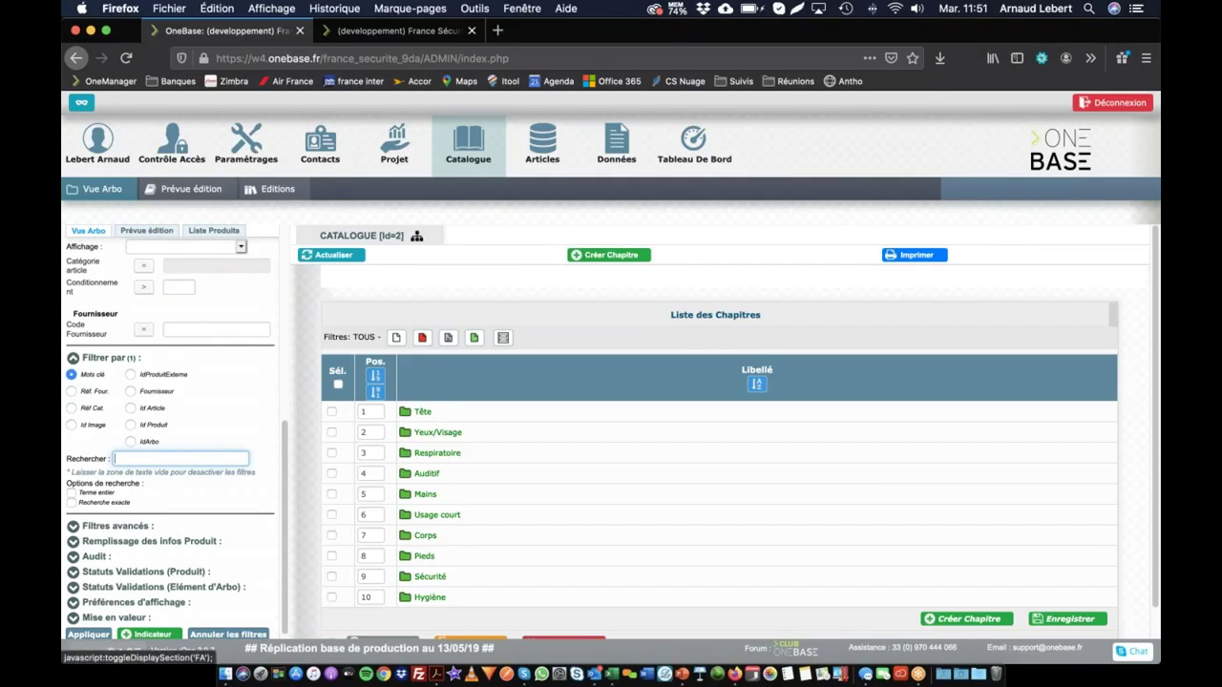
- Filter the catalogue to products without a visual (sans visuel), apply the filter and collapse the whole tree
click(74, 541)
click(72, 558)
scroll(77, 568, down, 2)
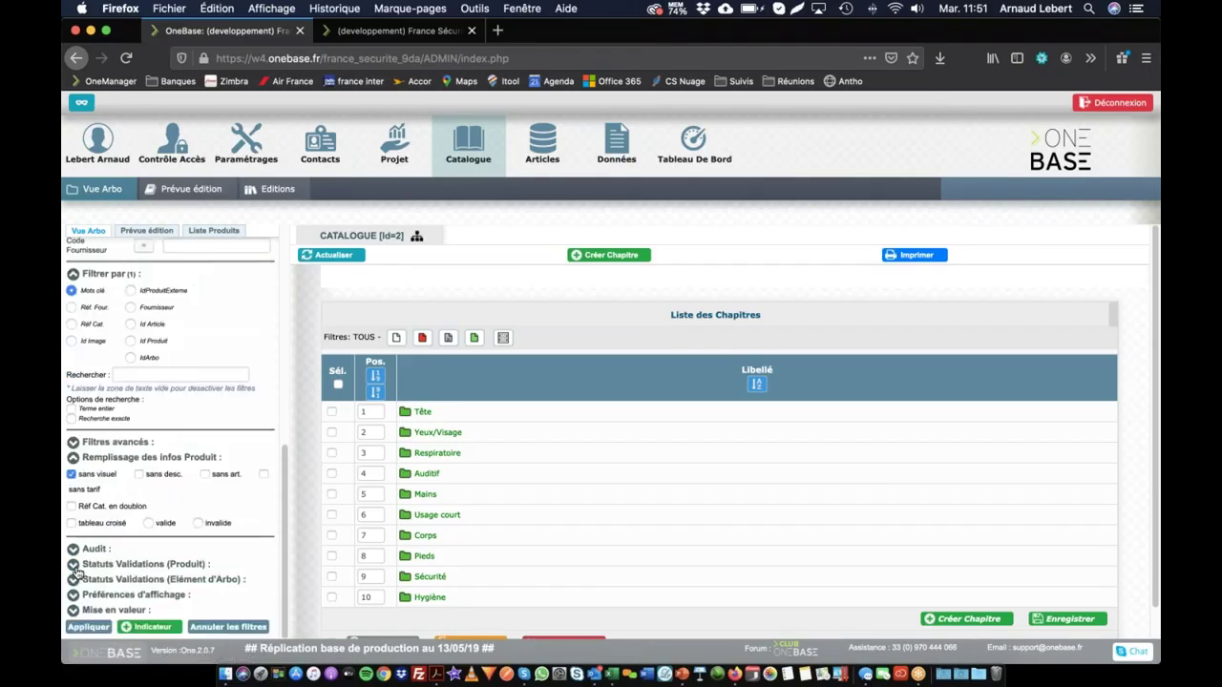
click(88, 626)
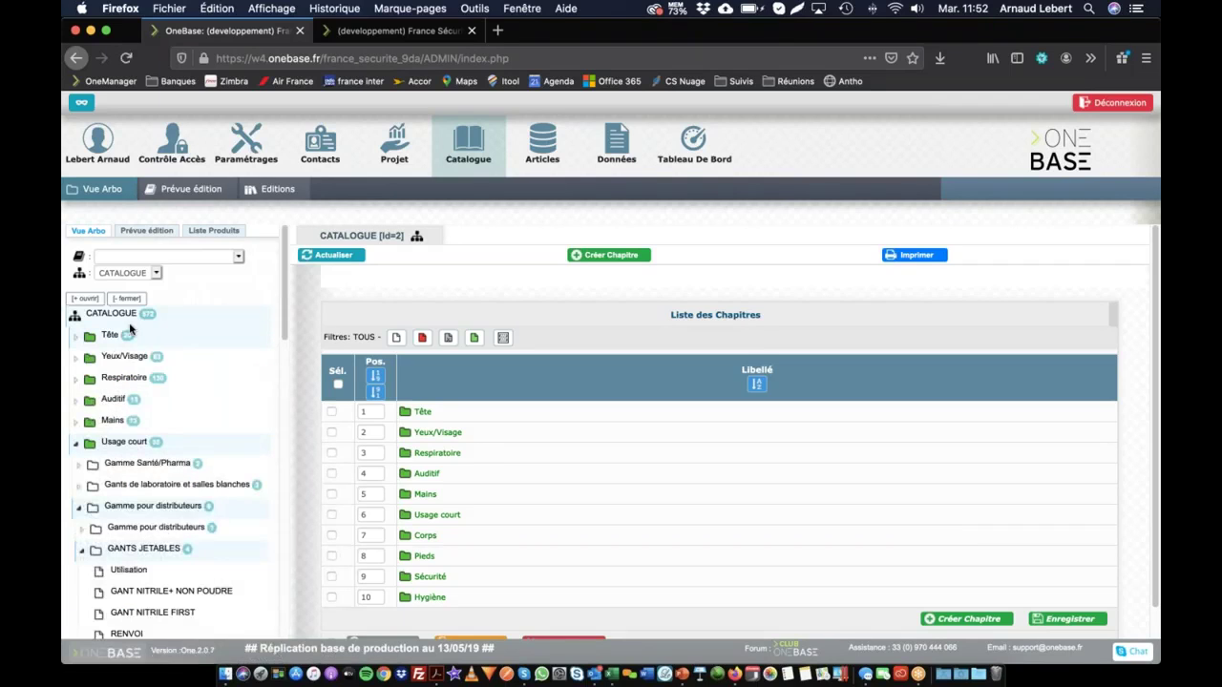
click(127, 298)
- Restrict the catalogue to the Catalogue 2015 - 2016 edition and apply the filters
scroll(148, 445, down, 5)
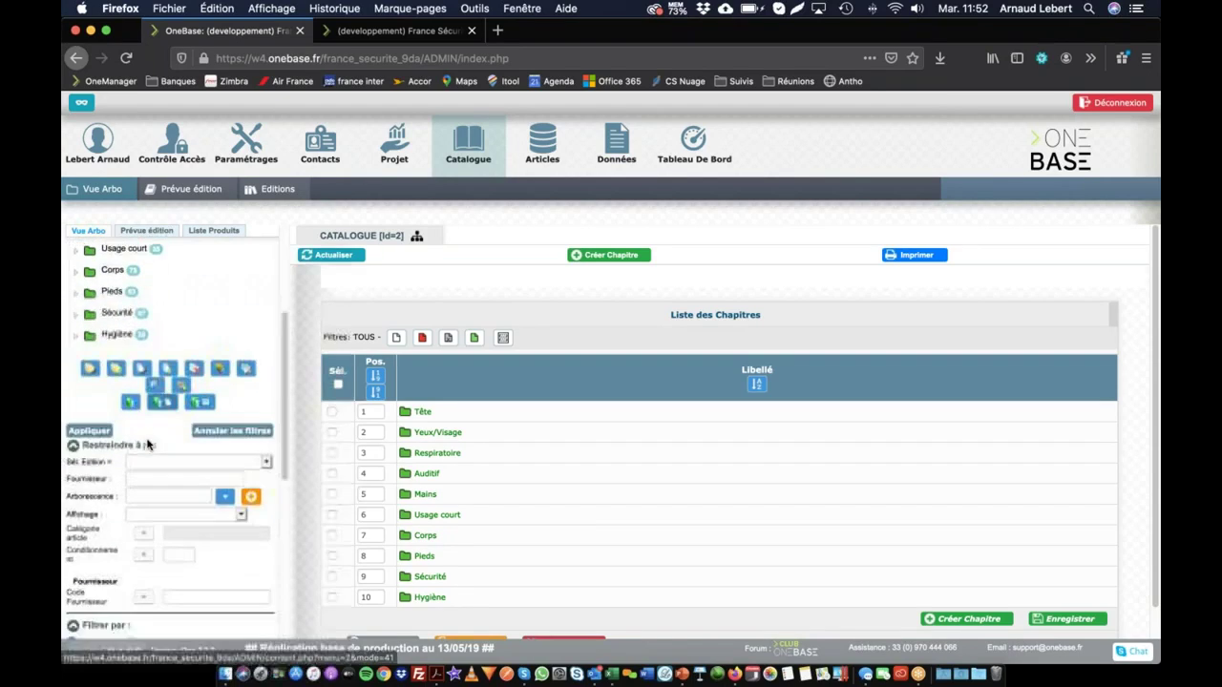
scroll(148, 445, down, 5)
scroll(172, 439, down, 2)
scroll(172, 439, up, 3)
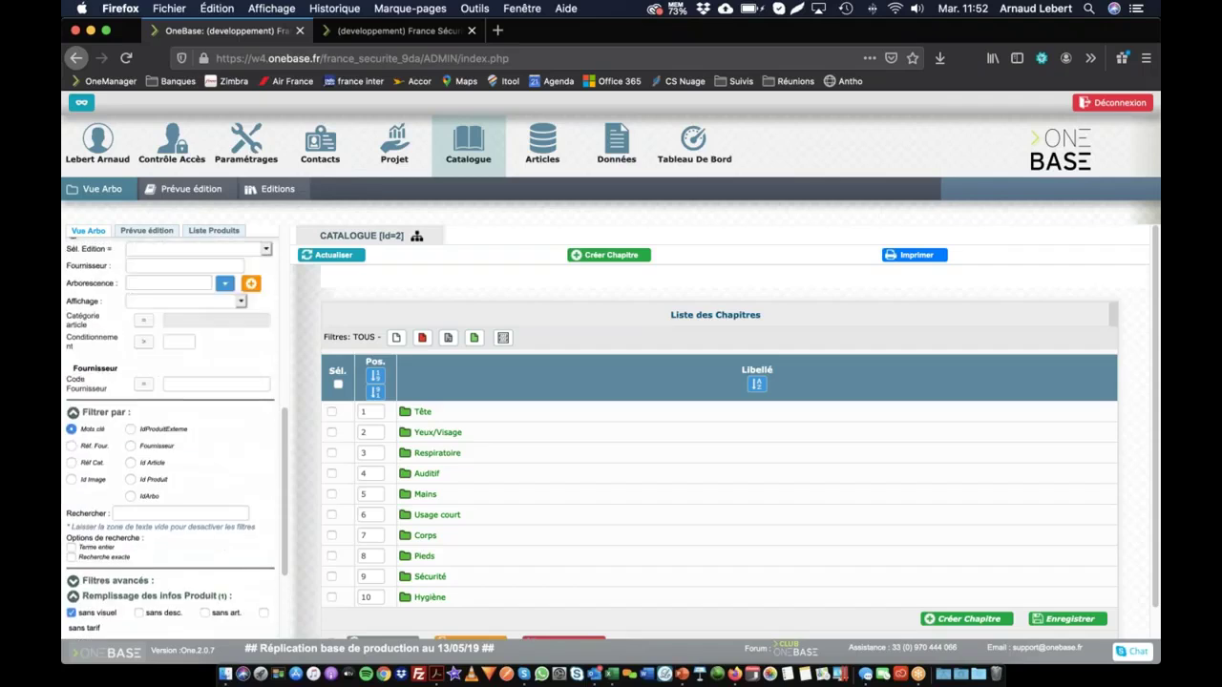
scroll(186, 506, up, 3)
click(141, 383)
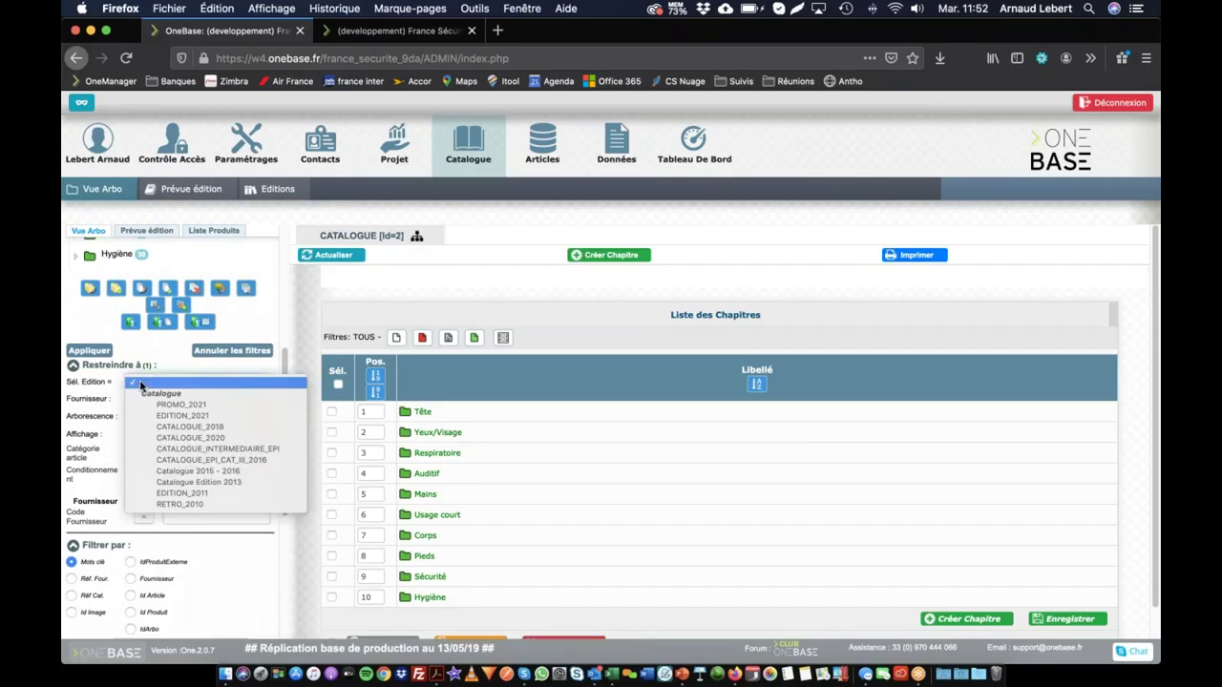
click(151, 471)
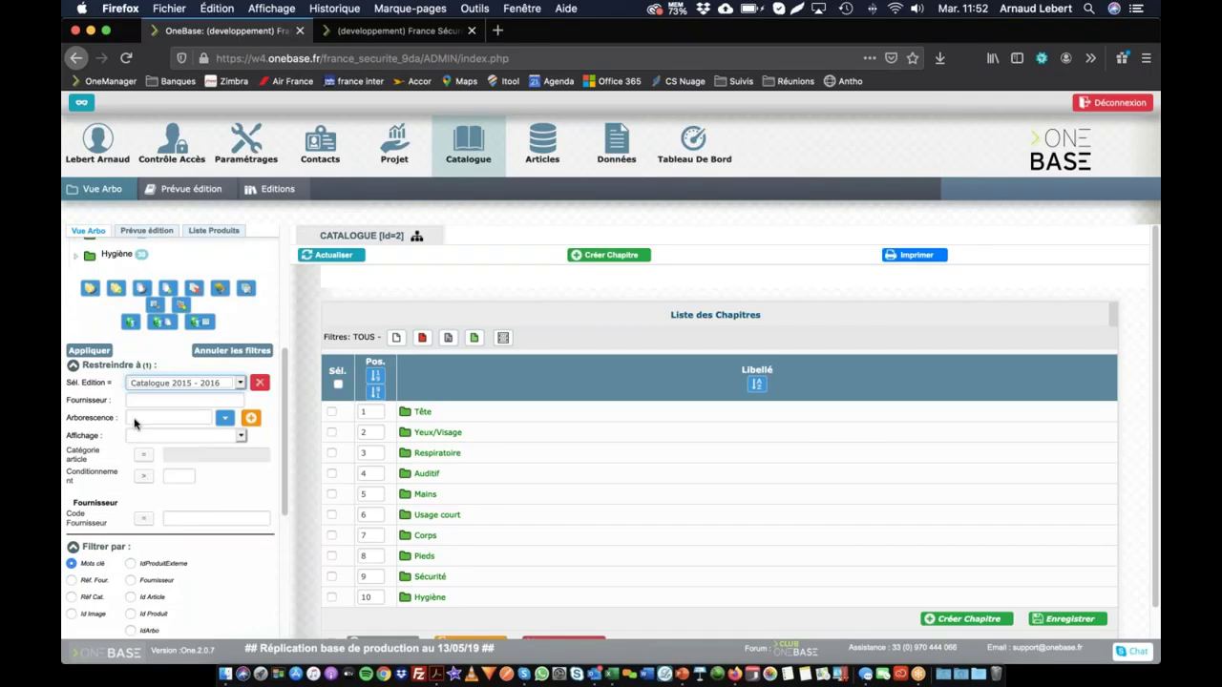
click(89, 350)
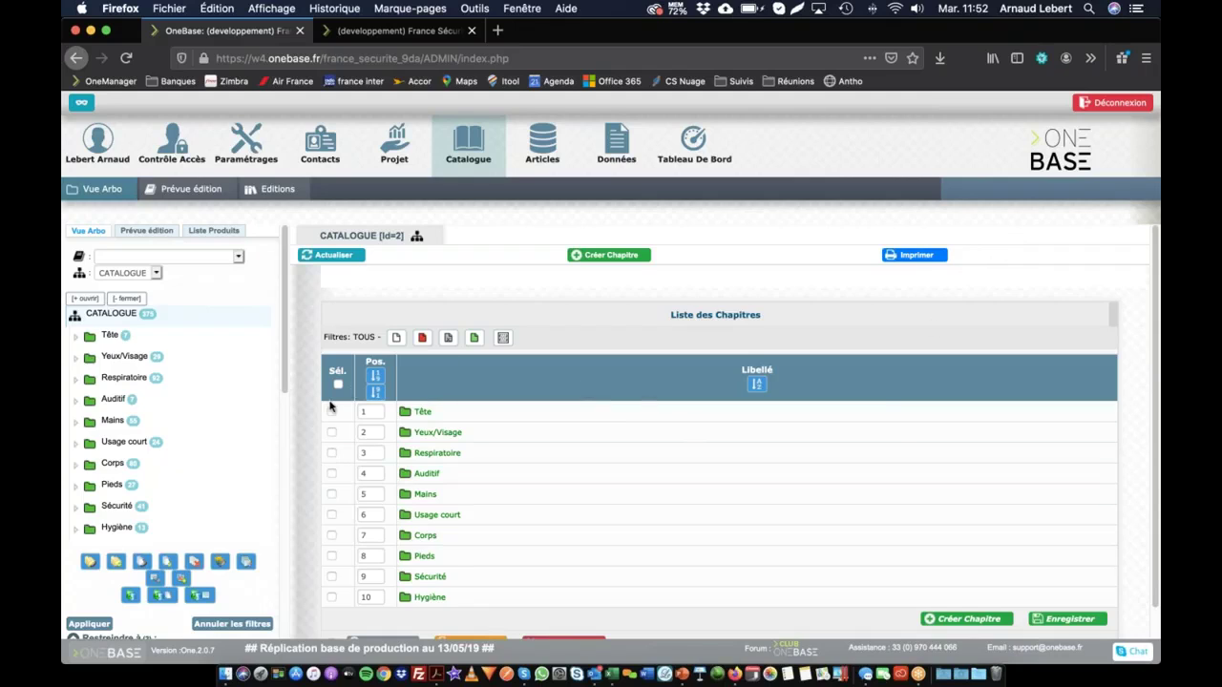
- Add a Conditionnement value of 50 to the active edition and missing-visual filters, and apply them
scroll(150, 384, down, 3)
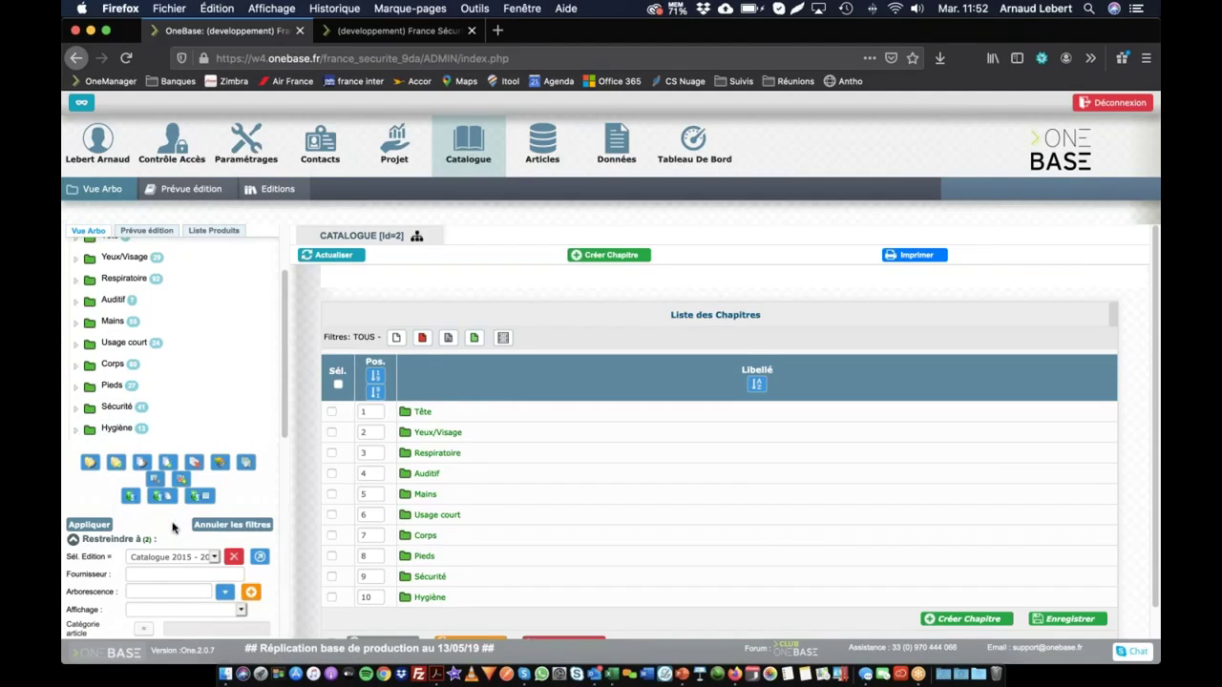
click(232, 524)
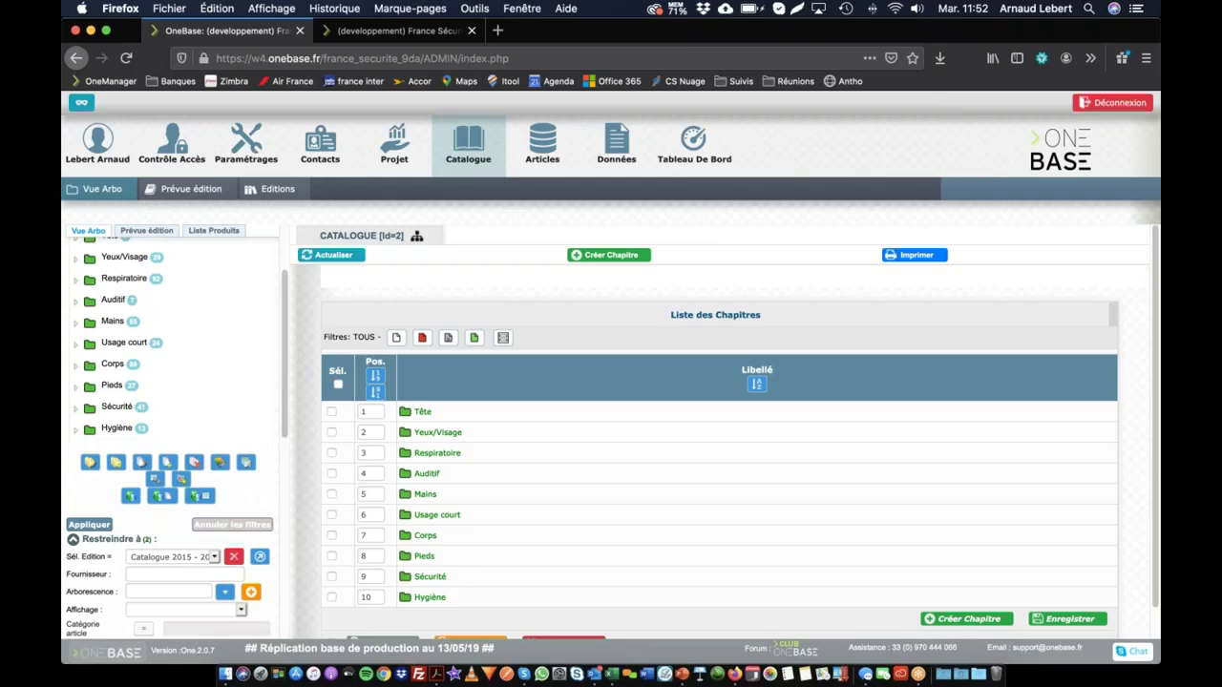
scroll(164, 570, down, 3)
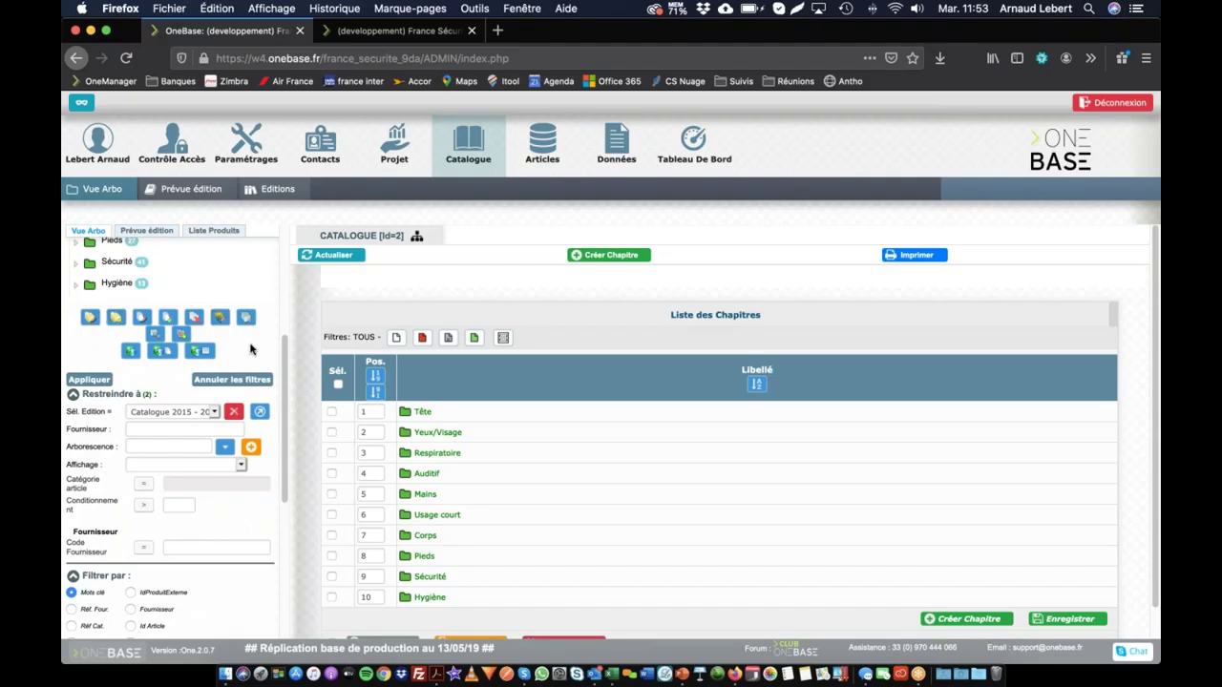
scroll(229, 429, down, 5)
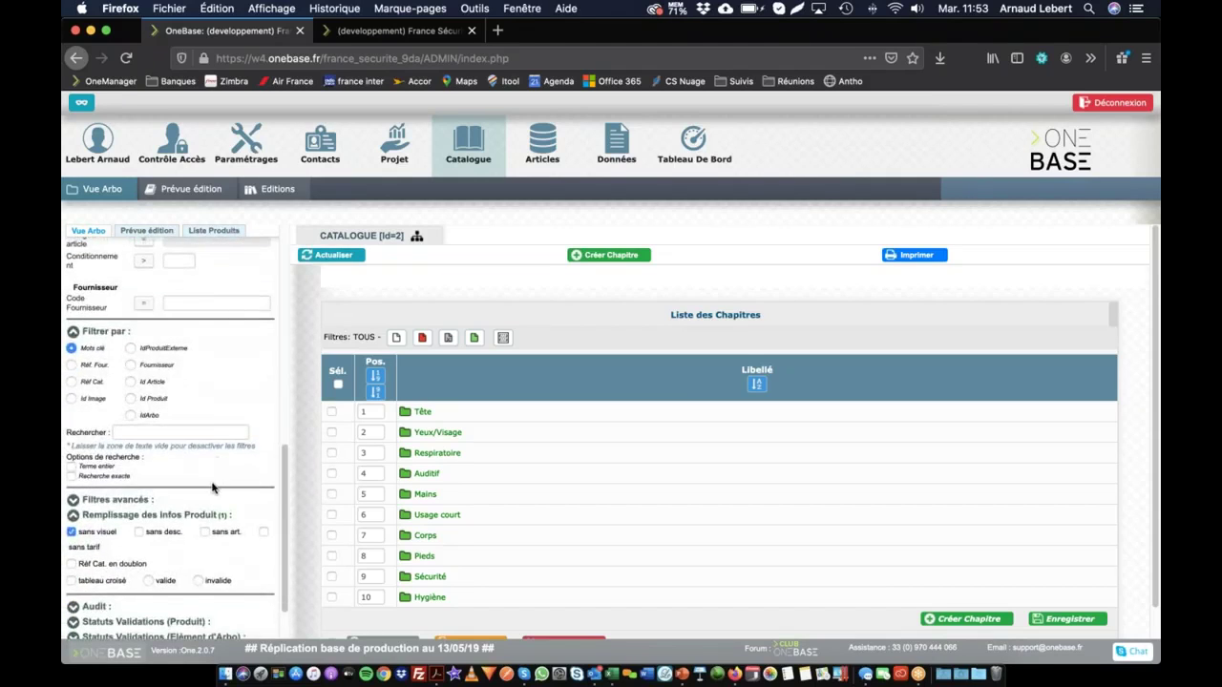
scroll(212, 488, down, 1)
scroll(196, 494, up, 3)
scroll(196, 497, up, 3)
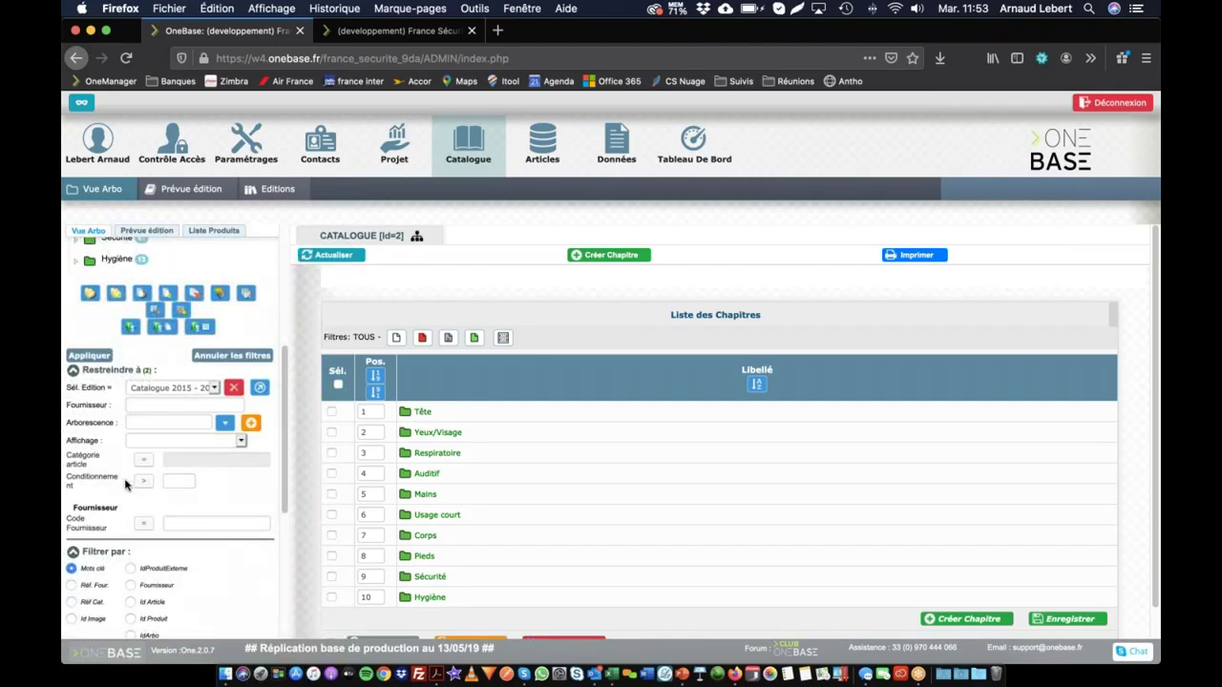
click(179, 480)
text(50)
click(89, 355)
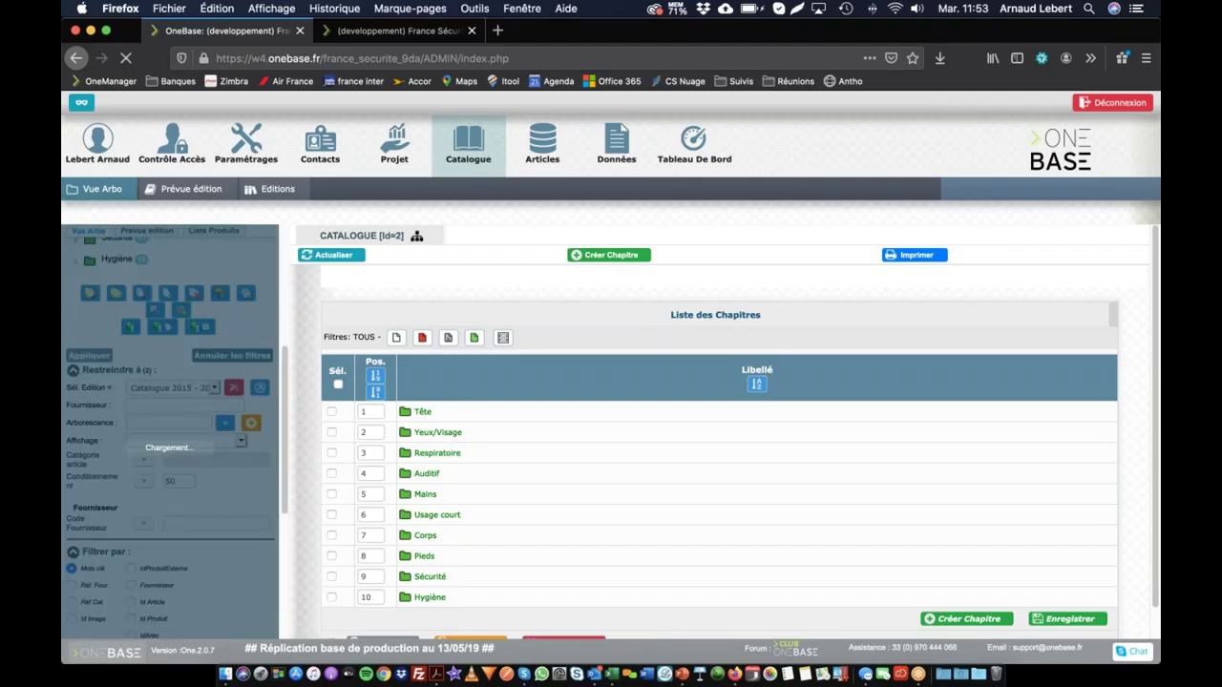
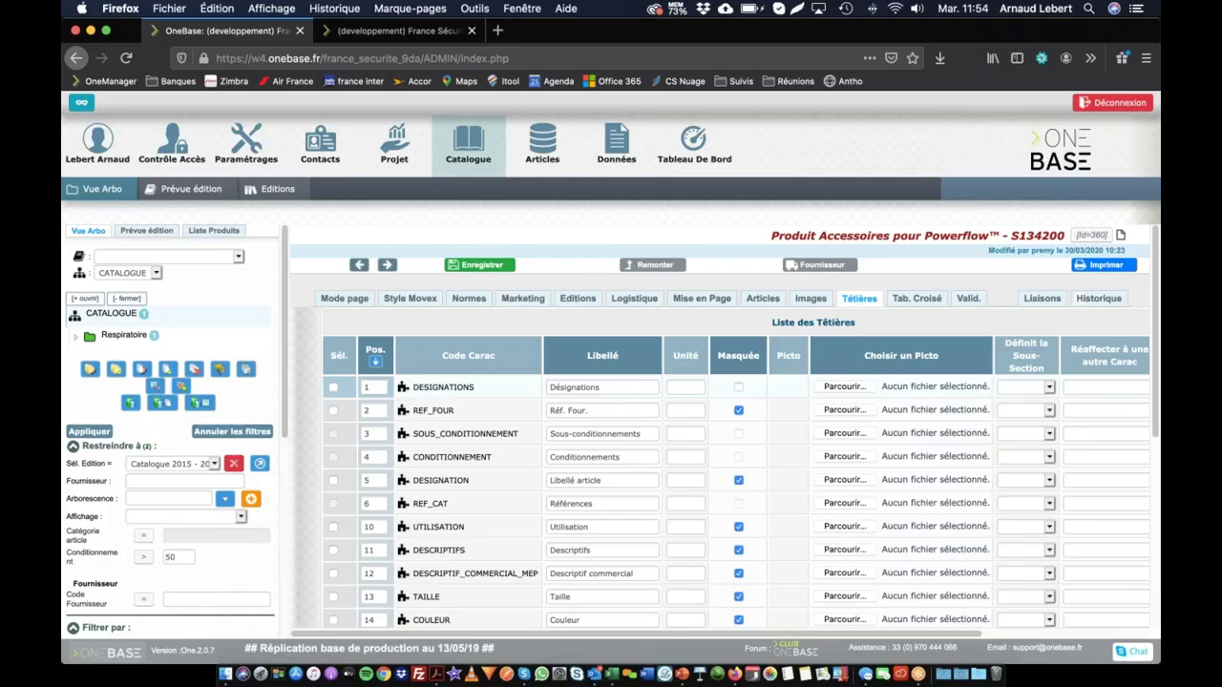
- Open the Club OneBase forum and search the community for Filtres
click(790, 653)
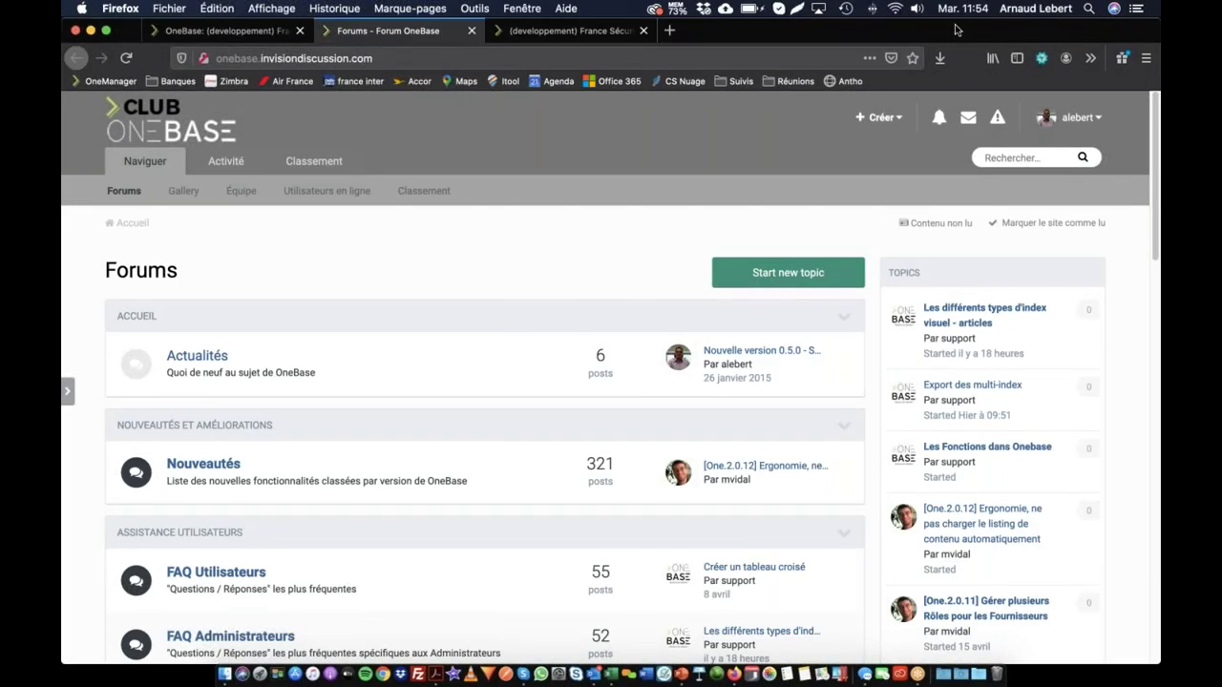
click(1023, 158)
text(Filtres)
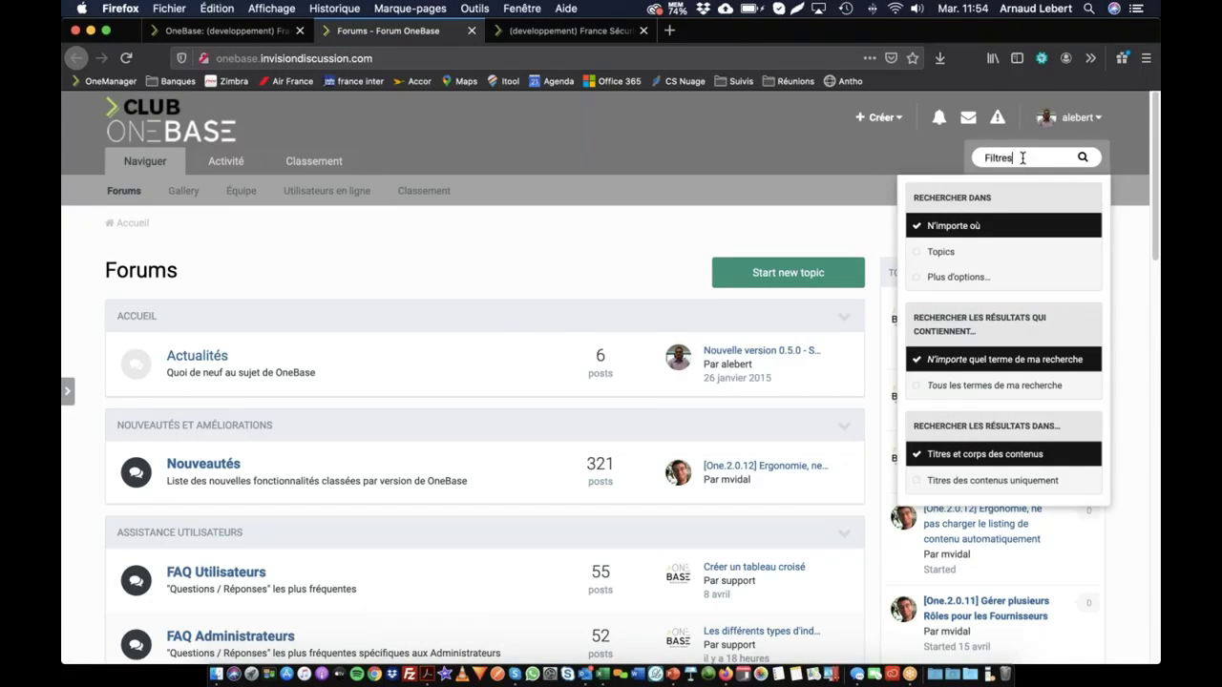
key(Return)
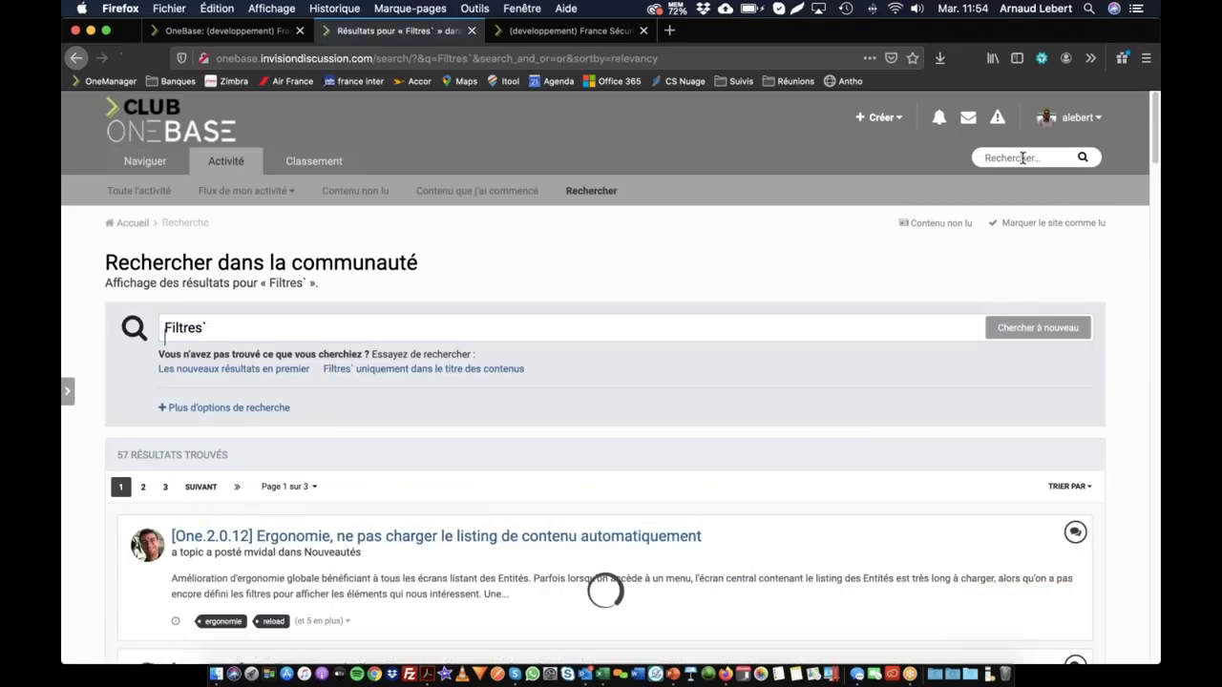
- Look through the forum results on filters and rerun the community search as Filtres without the stray backtick
scroll(573, 477, down, 5)
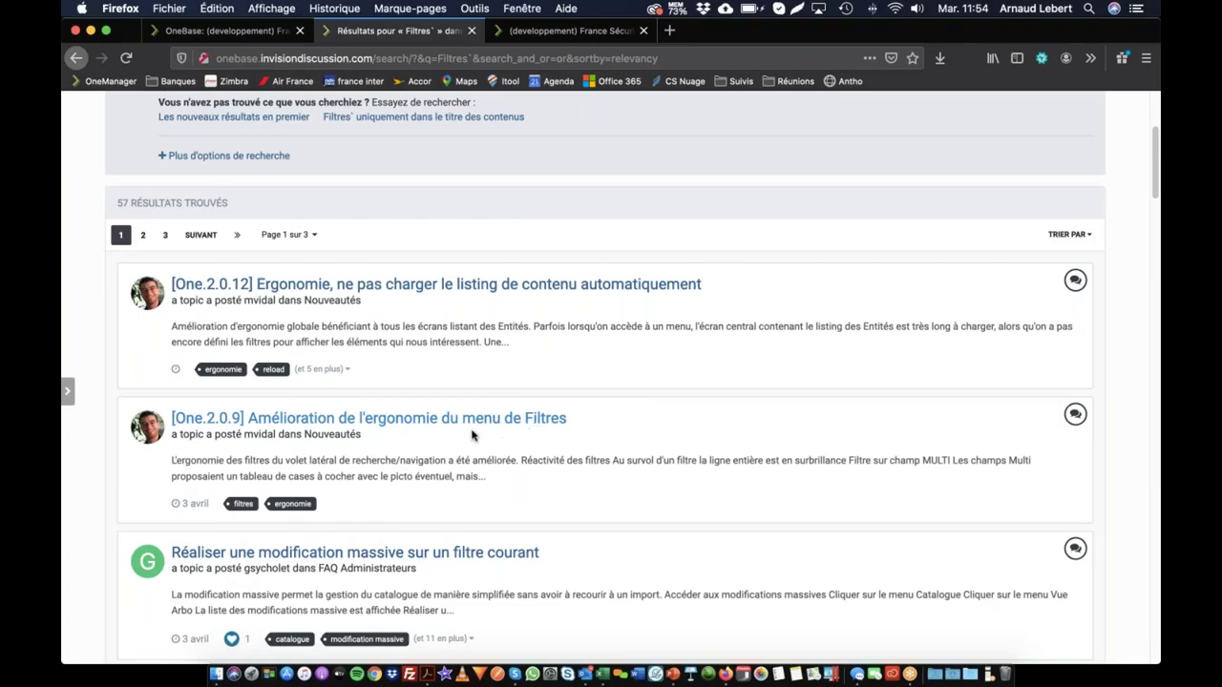
scroll(478, 429, down, 2)
scroll(555, 405, down, 4)
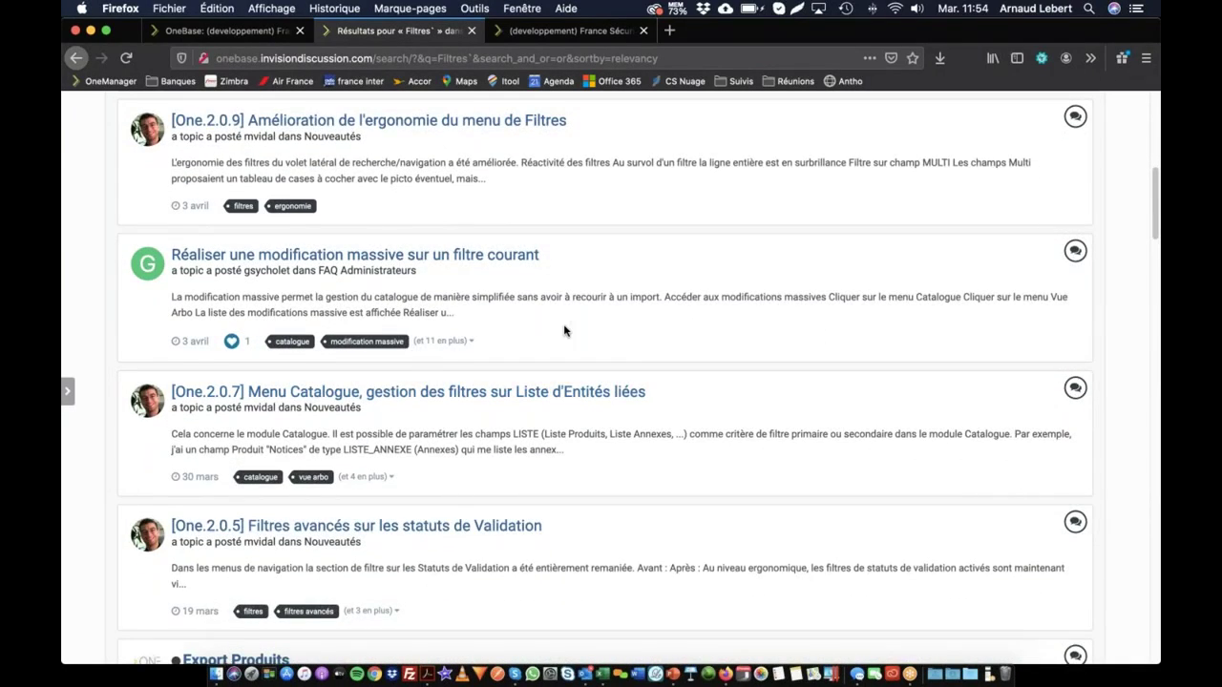
scroll(397, 454, down, 2)
scroll(455, 477, down, 3)
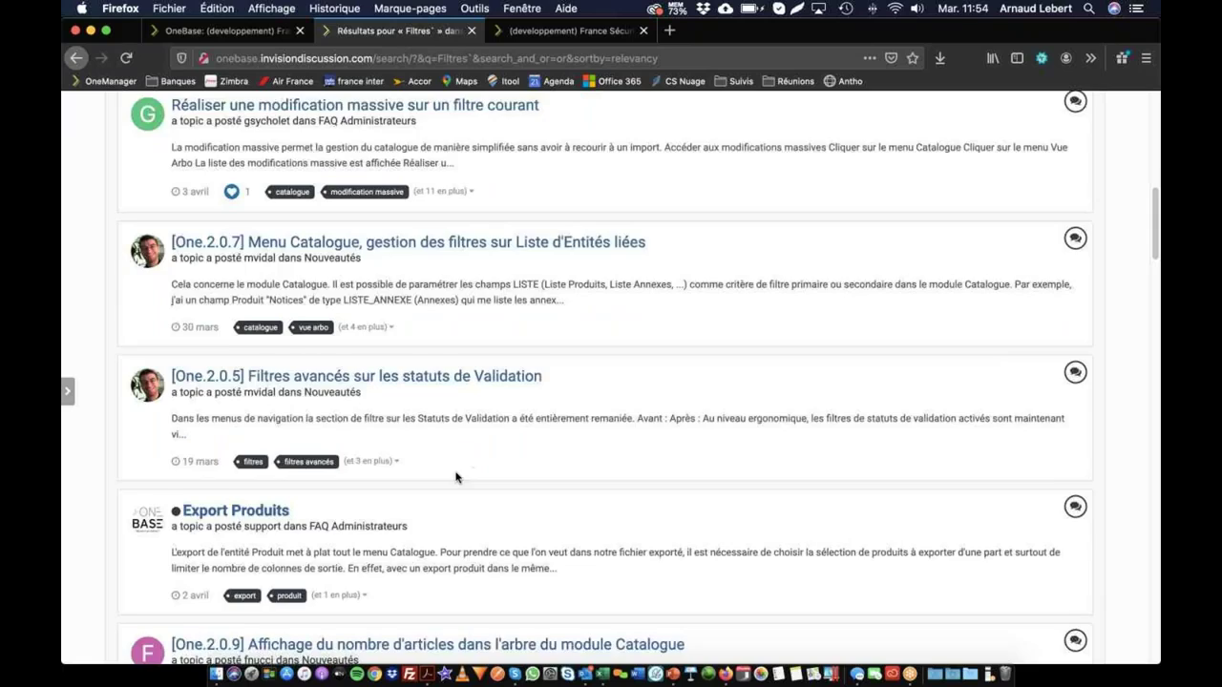
scroll(570, 516, up, 15)
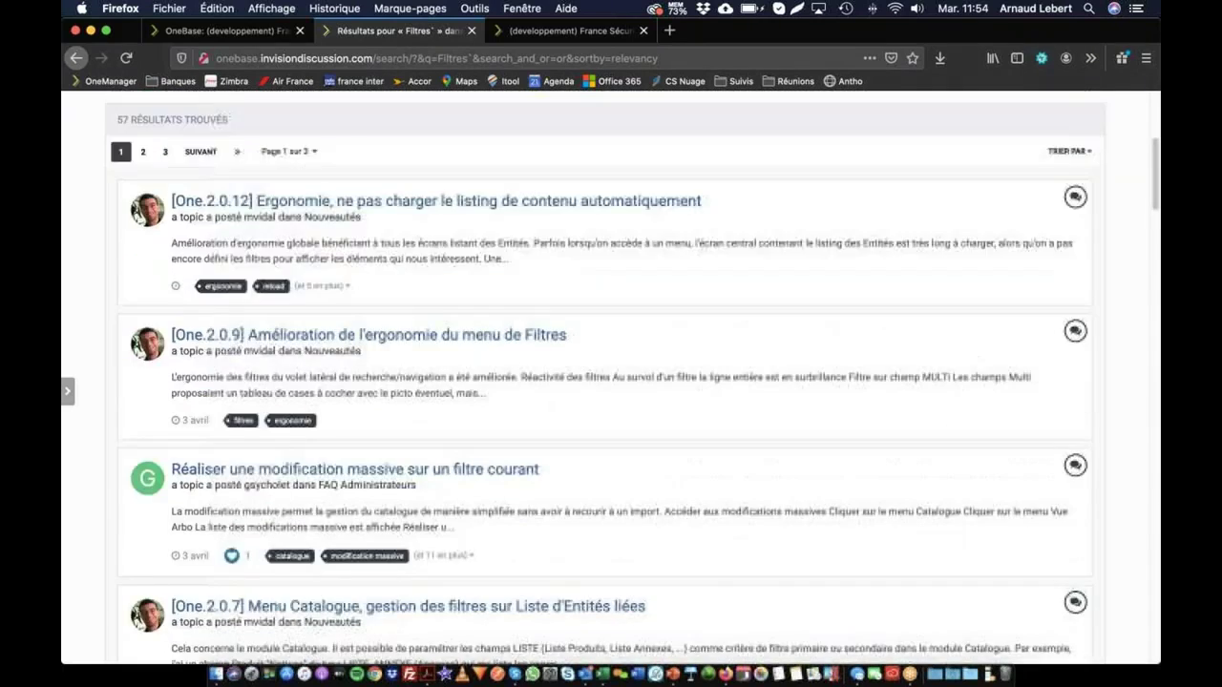
click(260, 323)
key(BackSpace)
key(Return)
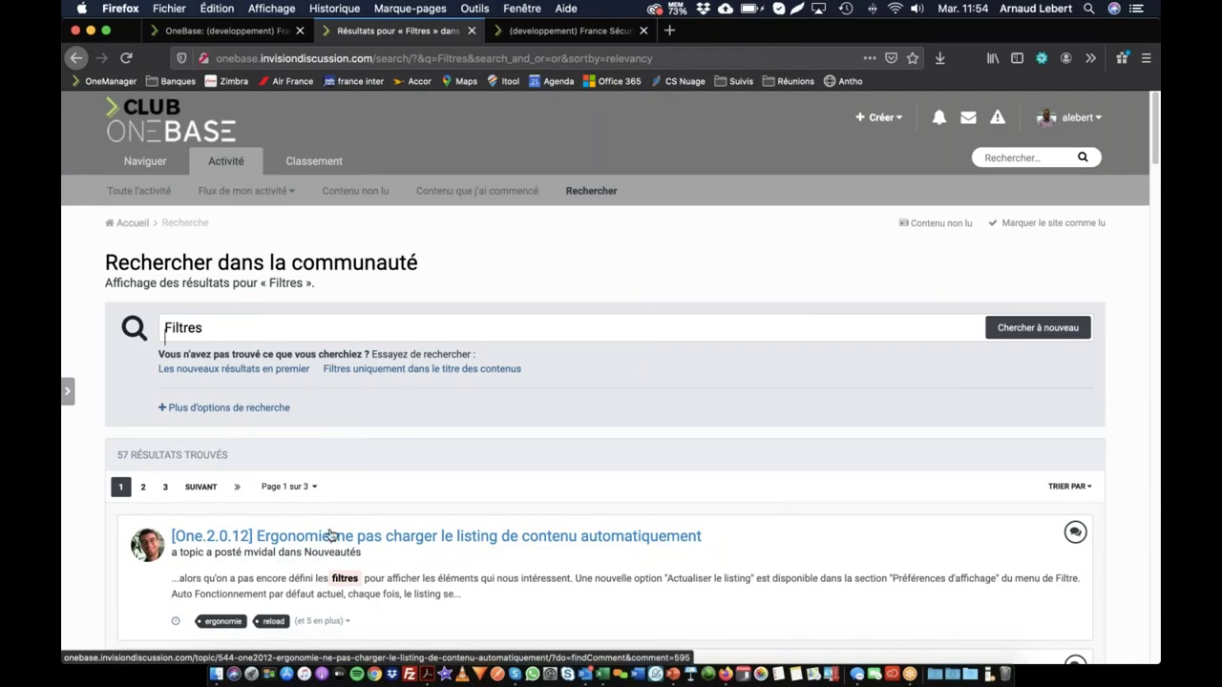
- Return to OneBase and open the KIT DE NETTOYAGE POUR TR-600 record from the Articles pre-reference list
key(super+Tab)
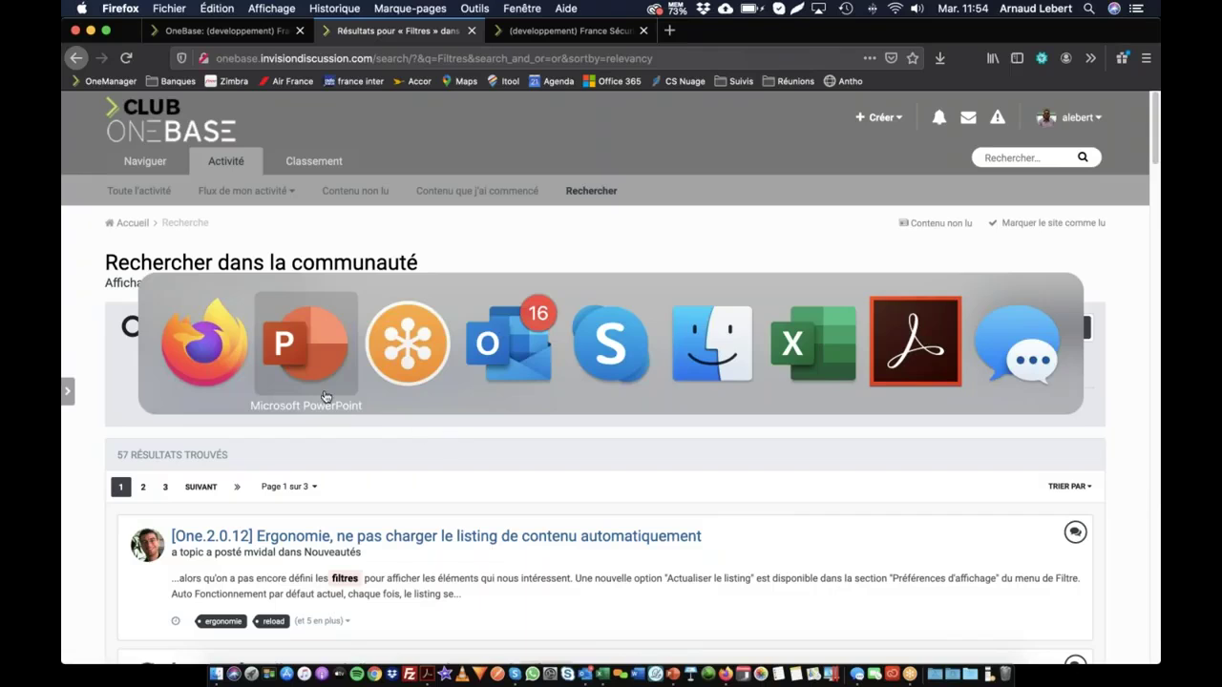
click(225, 359)
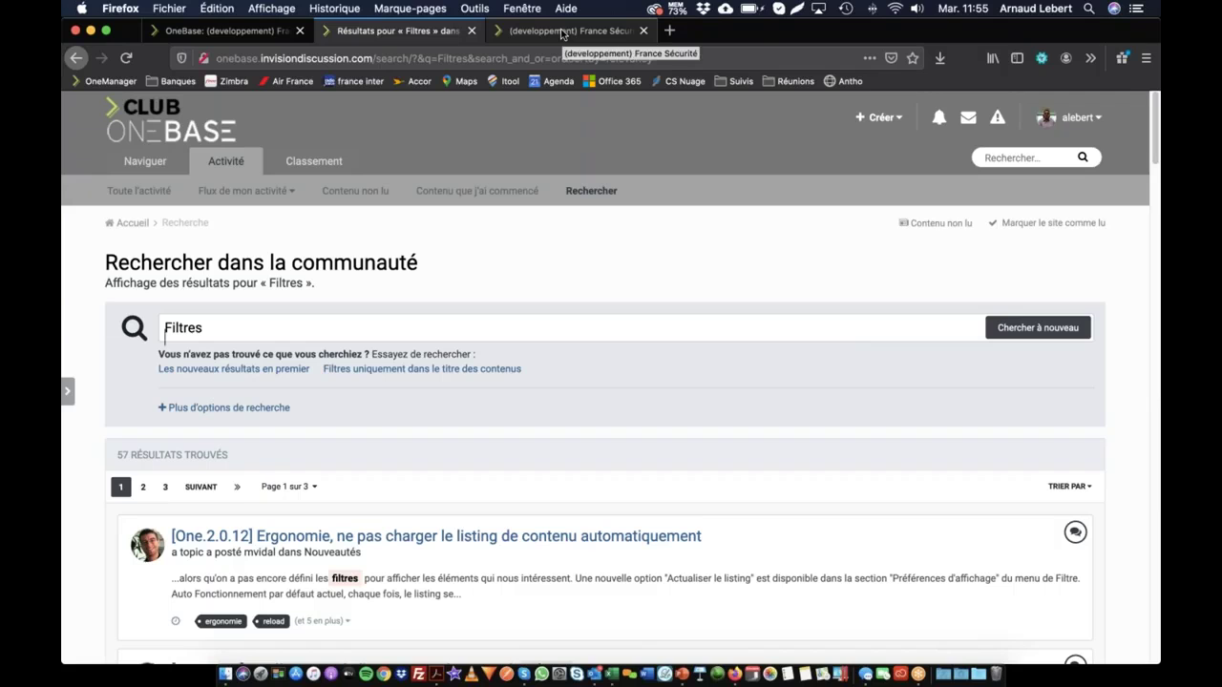
click(261, 33)
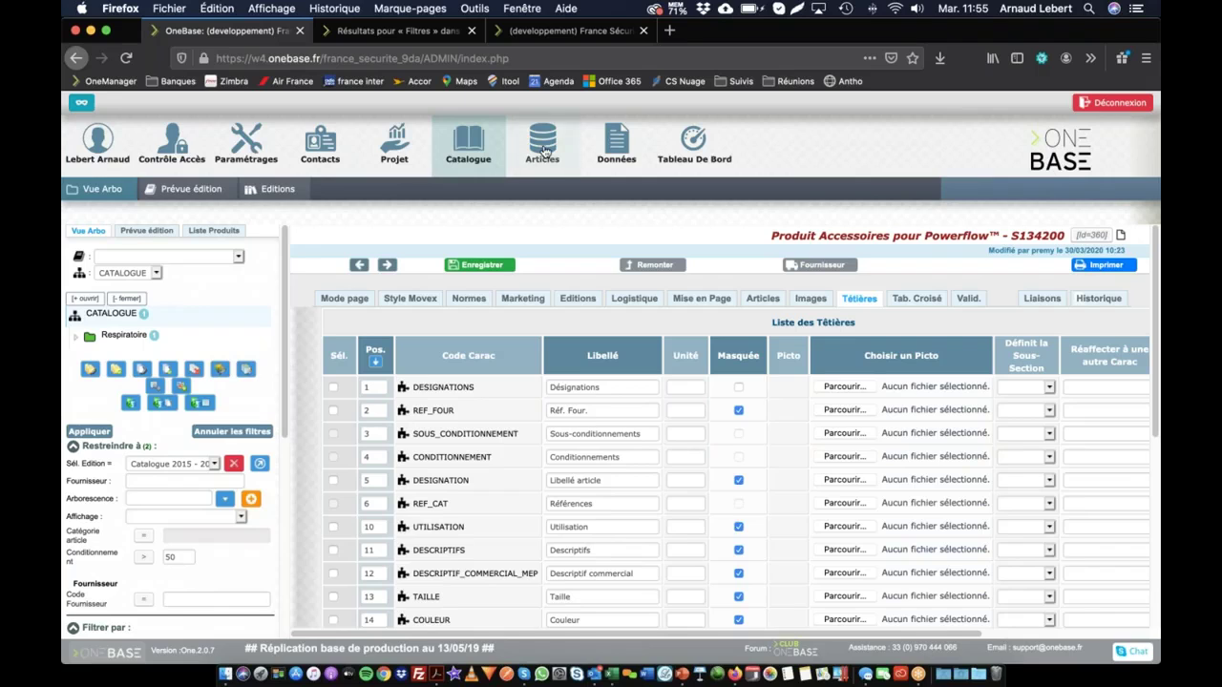
mouse_move(538, 150)
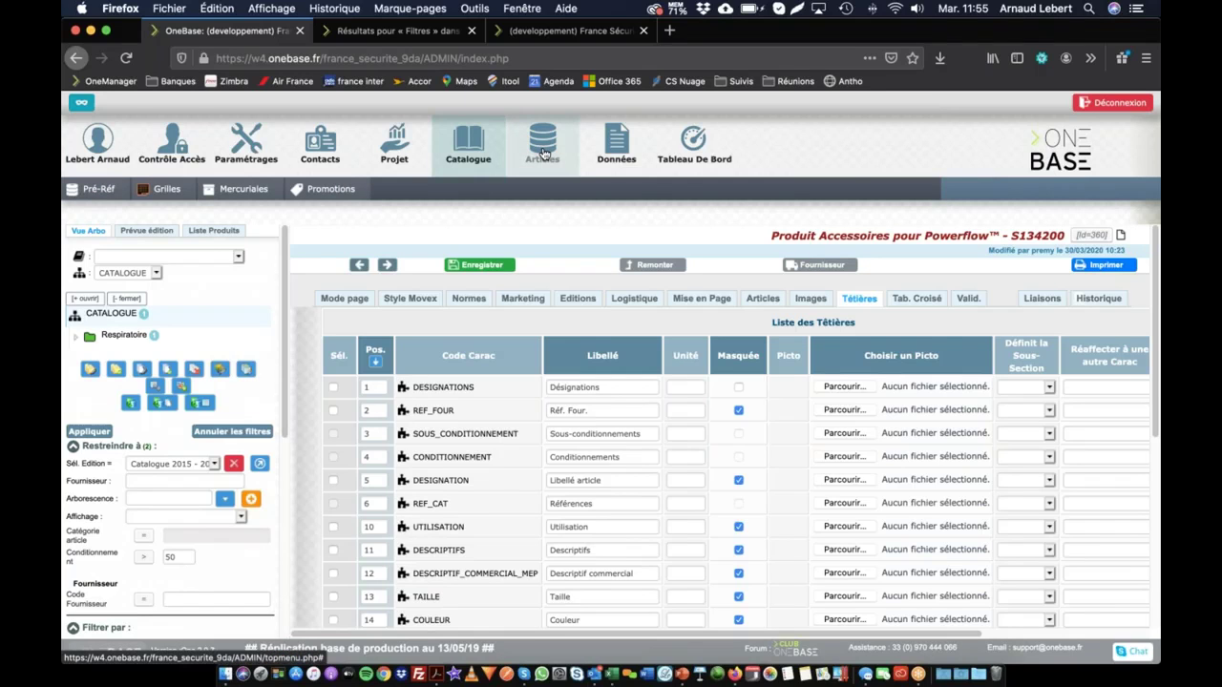
click(96, 189)
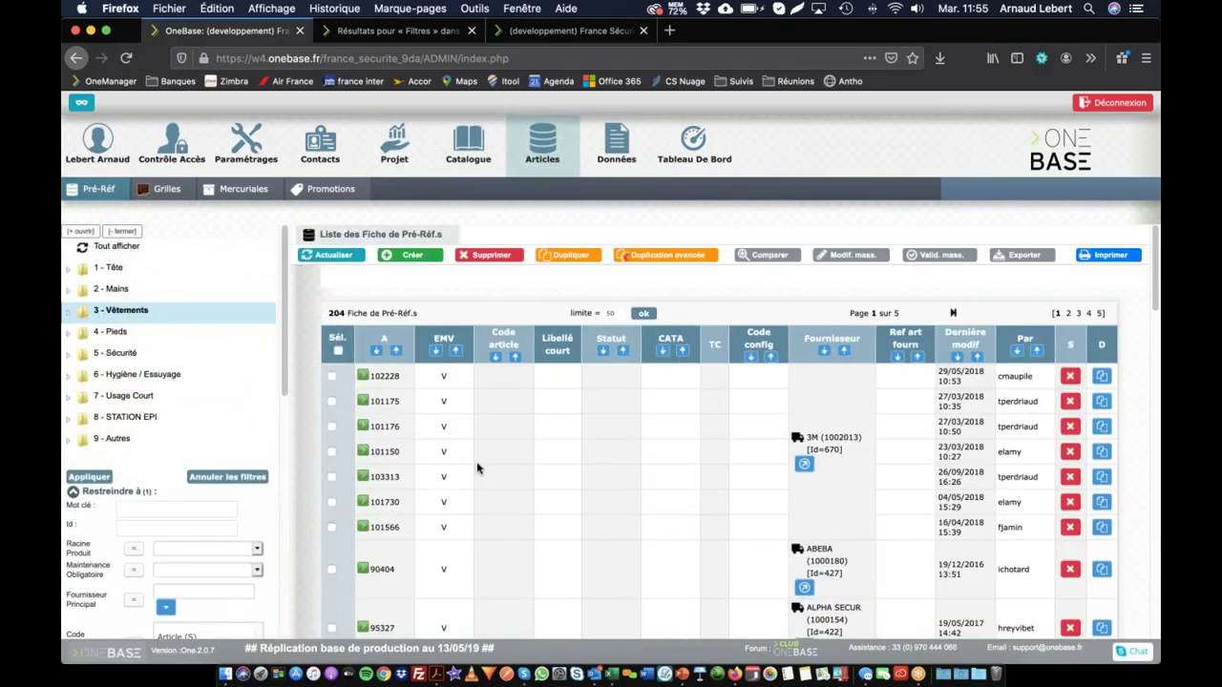
click(396, 485)
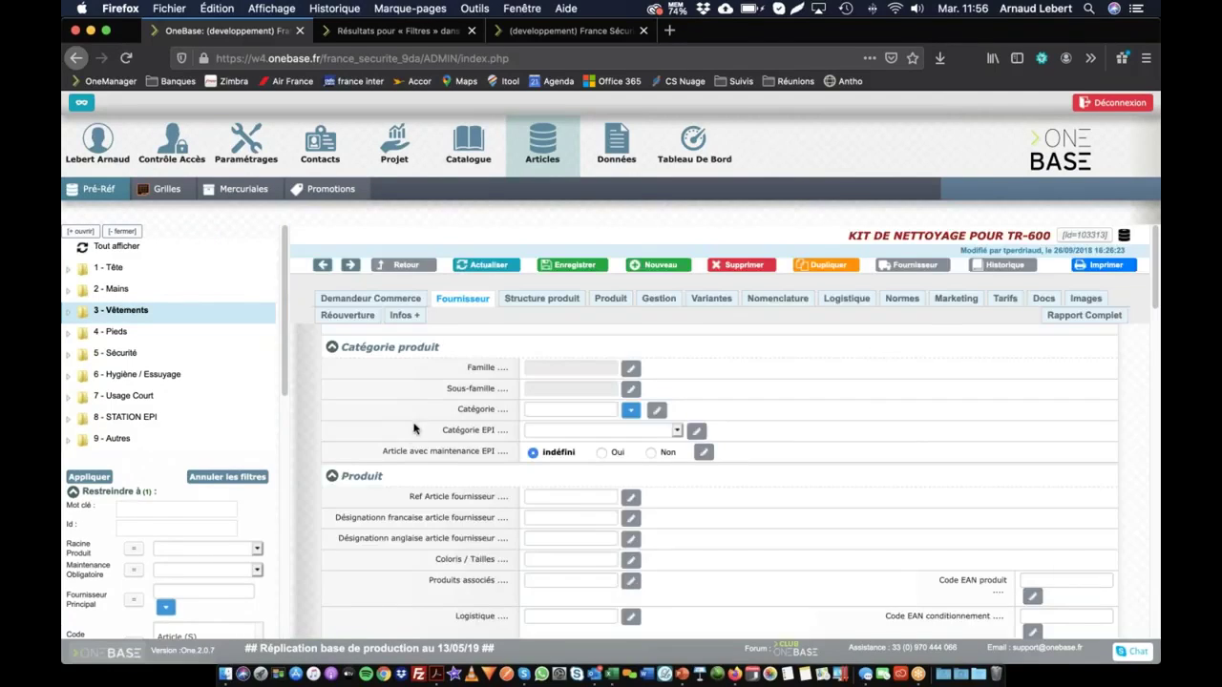
- Review the cleaning kit record's Demandeur Commerce and Produit sections, including the validation table
click(360, 301)
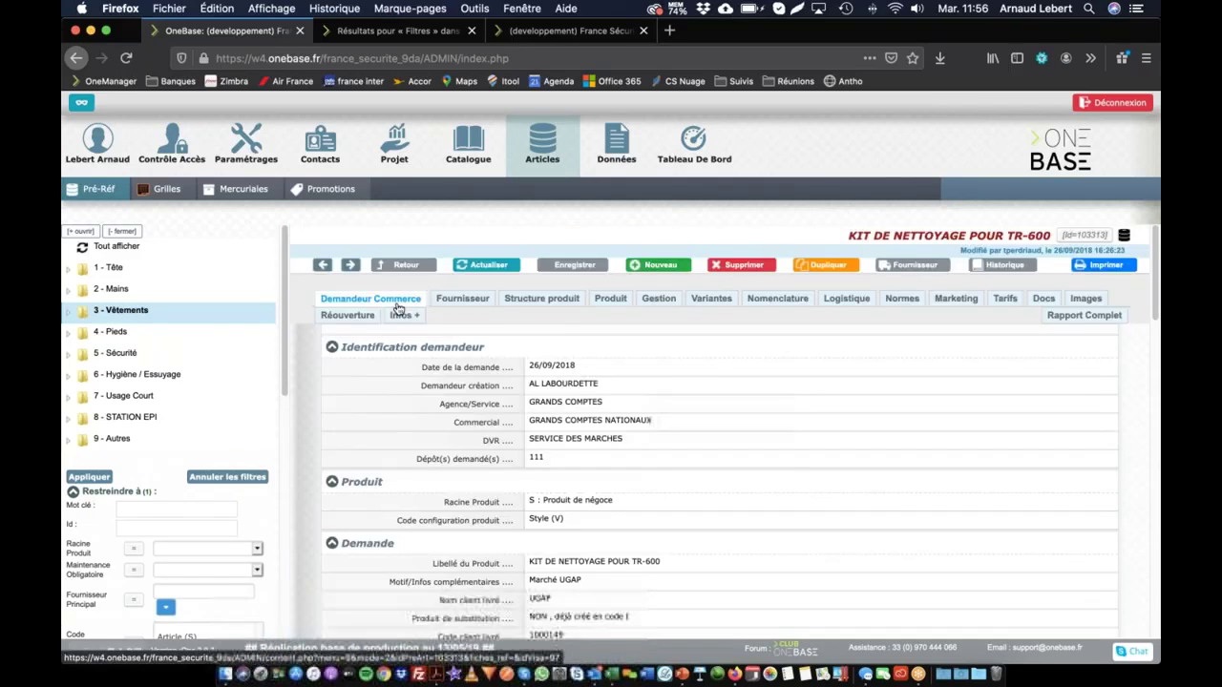
click(612, 299)
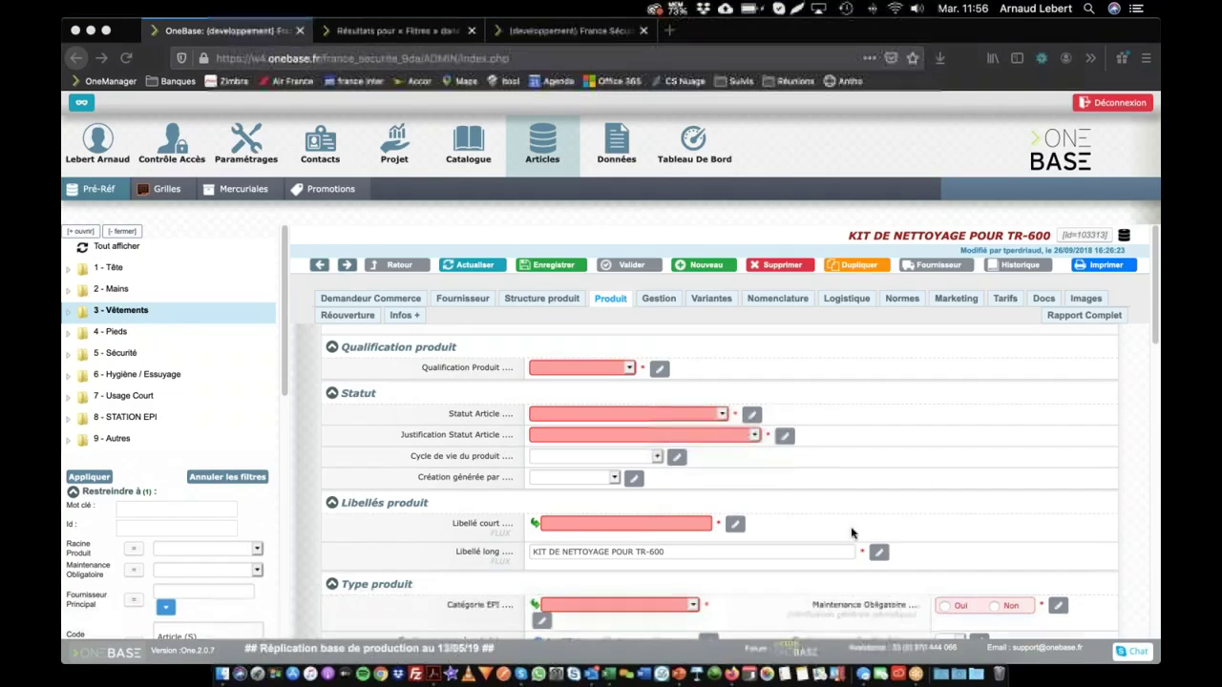
scroll(691, 552, down, 15)
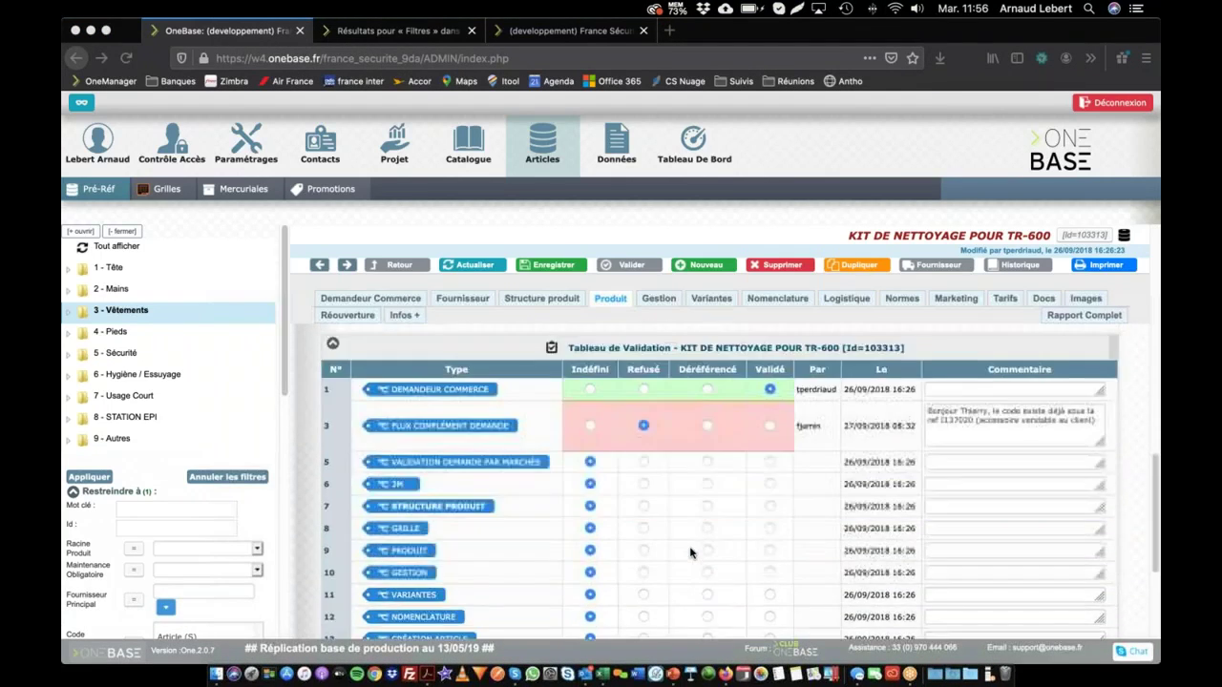
scroll(659, 420, up, 15)
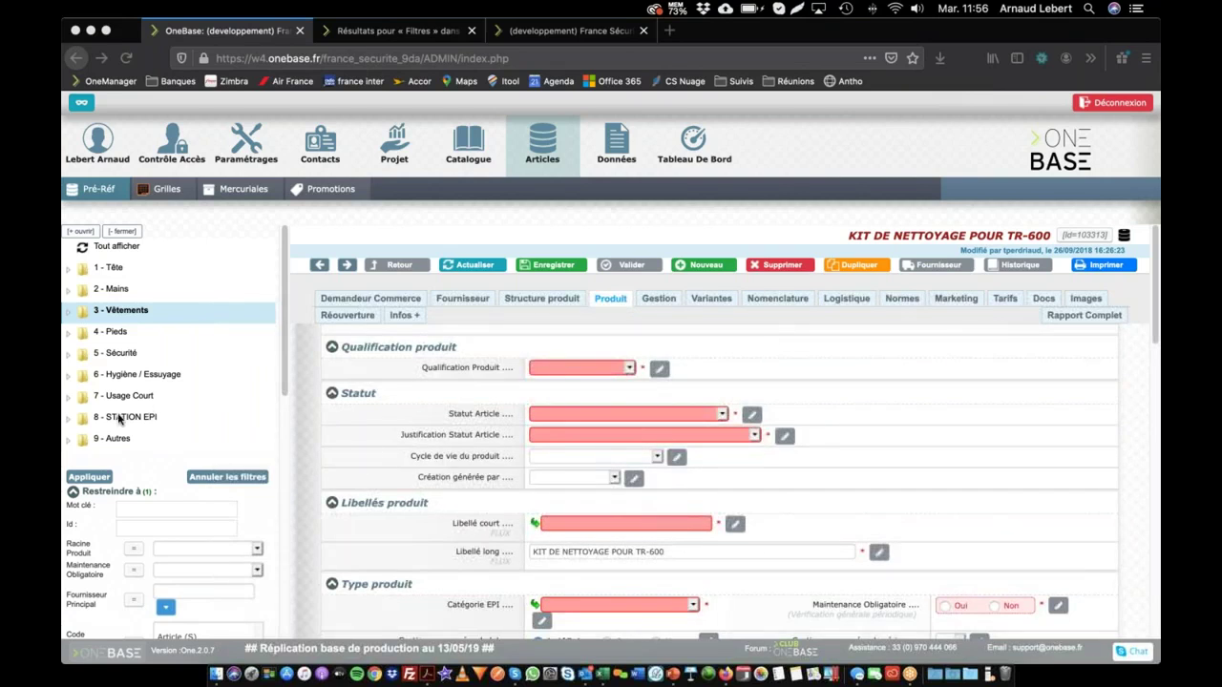
scroll(119, 420, down, 5)
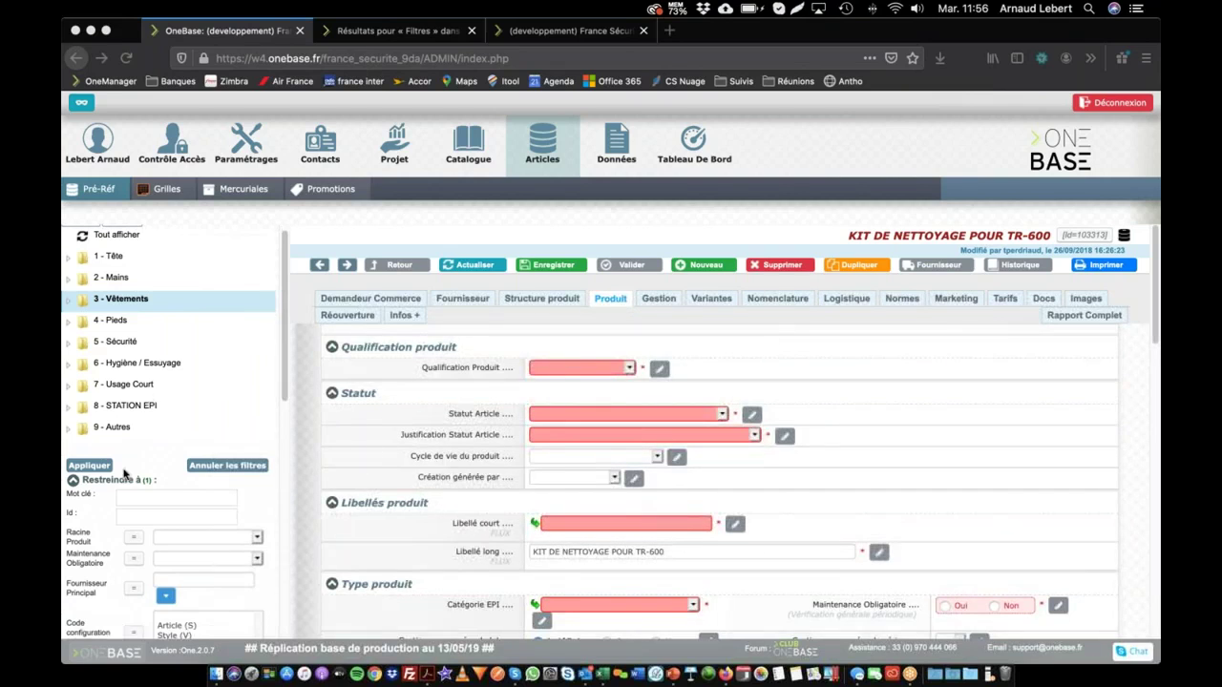
- Go back to the catalogue and open the article sheet for S134200 from the Accessoires pour Powerflow™ product
click(453, 155)
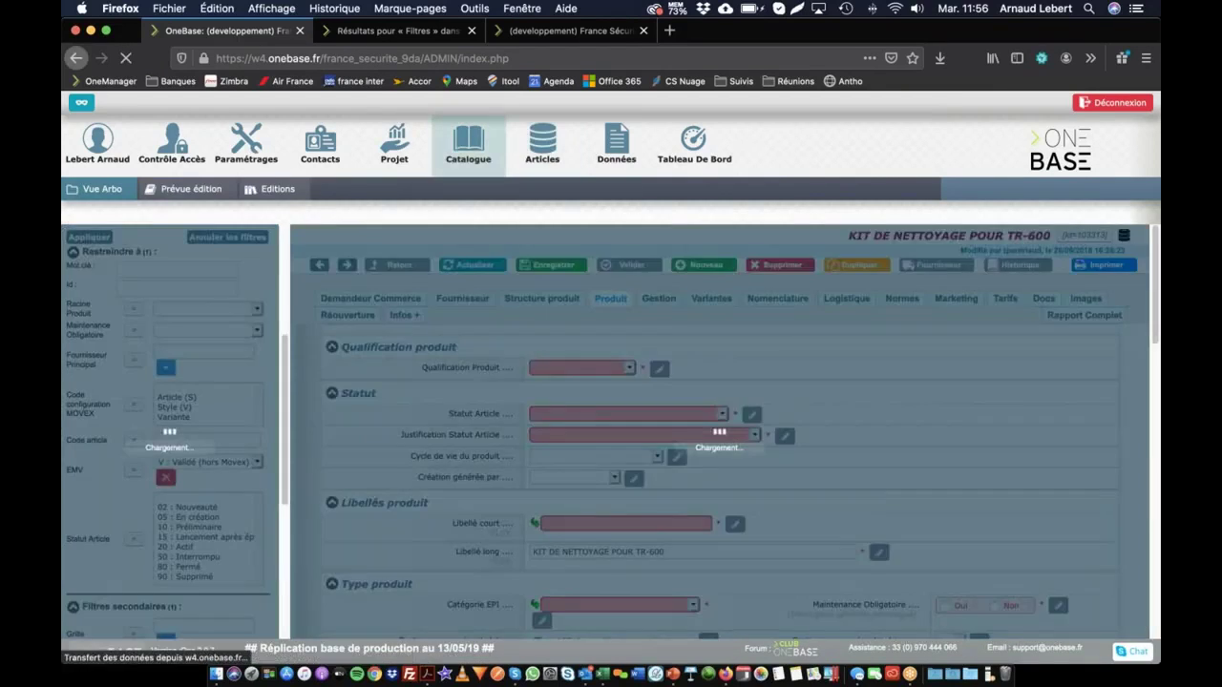
click(182, 400)
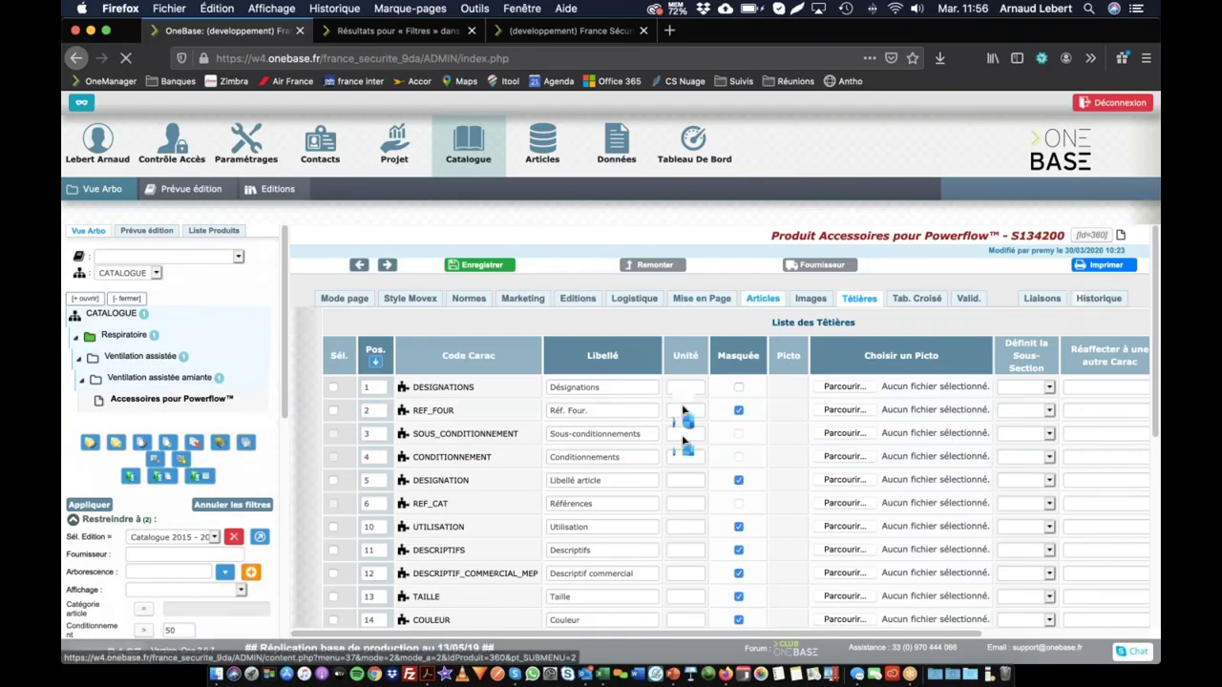
click(763, 298)
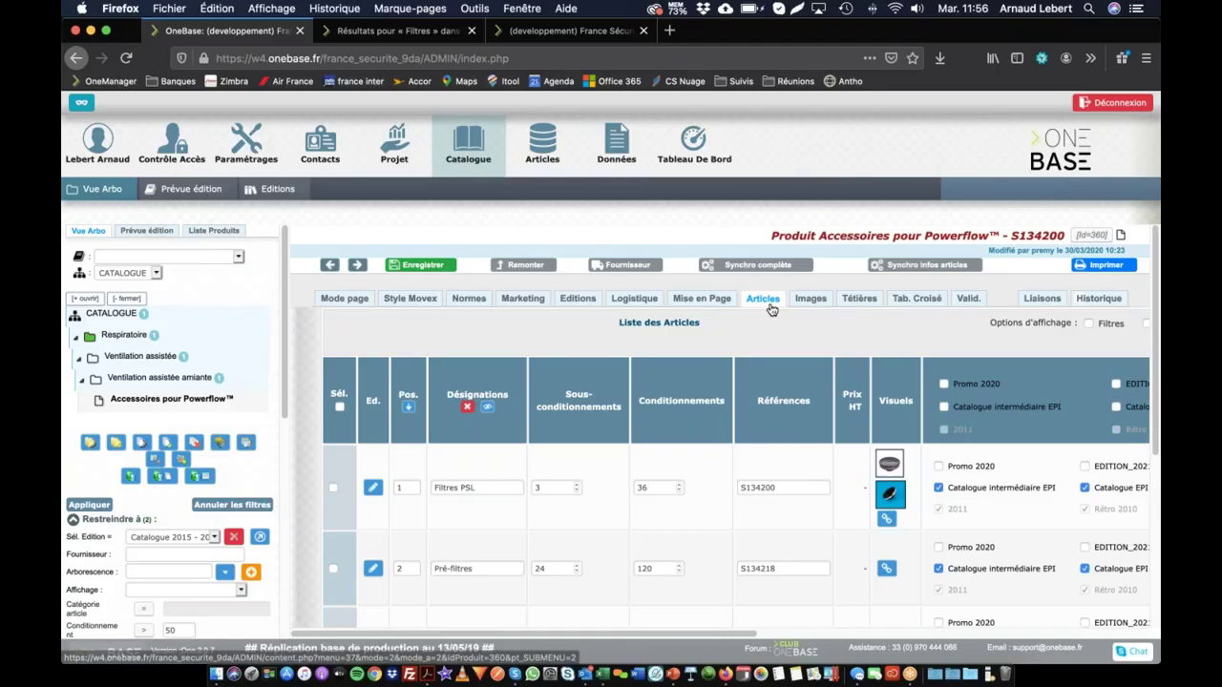
scroll(650, 494, right, 6)
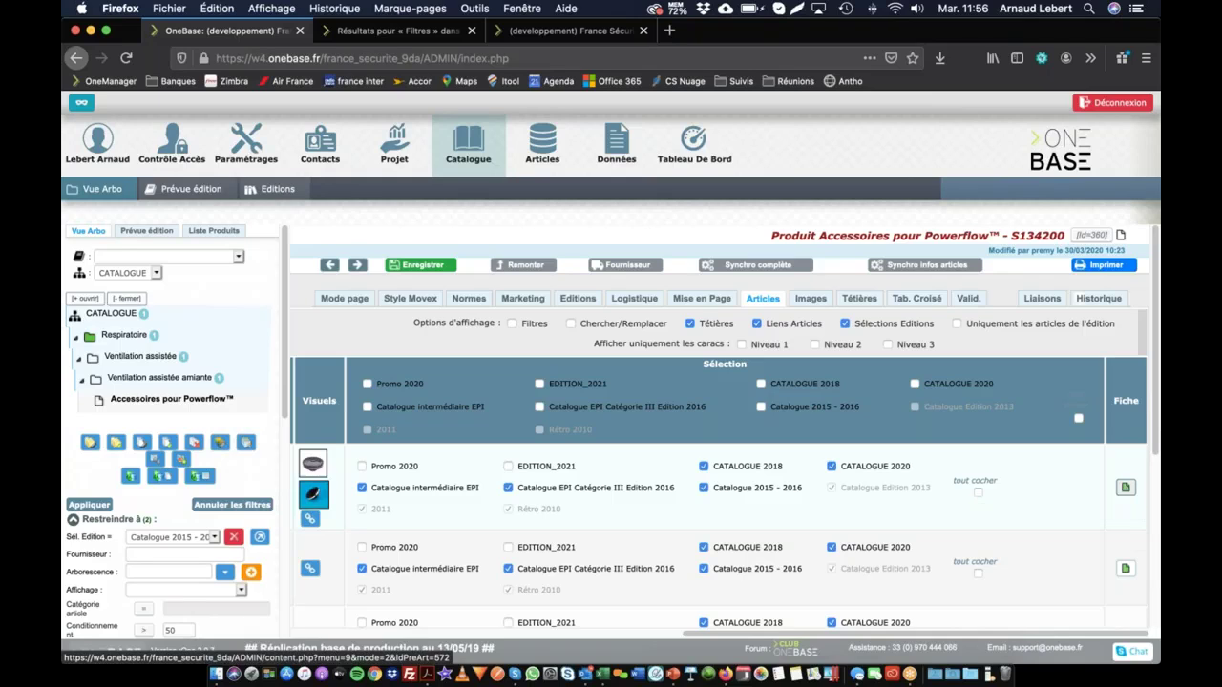
click(1127, 489)
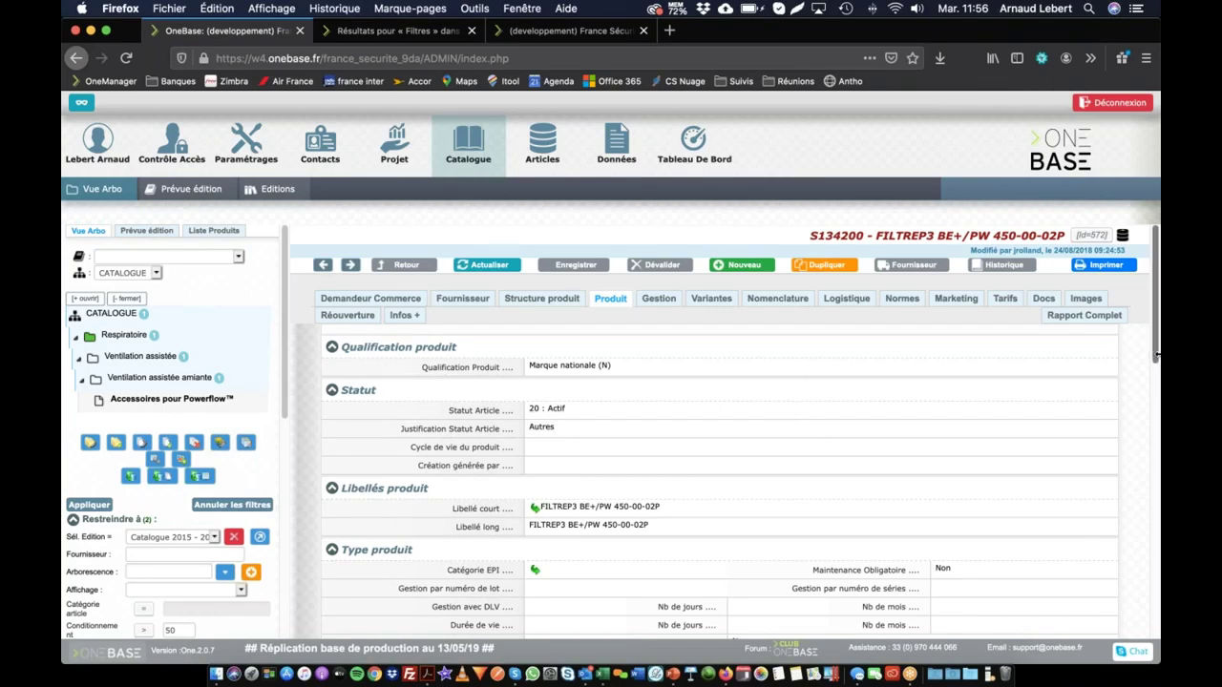
- Examine the S134200 article sheet's Produit validation table and its Marketing information
scroll(865, 503, down, 10)
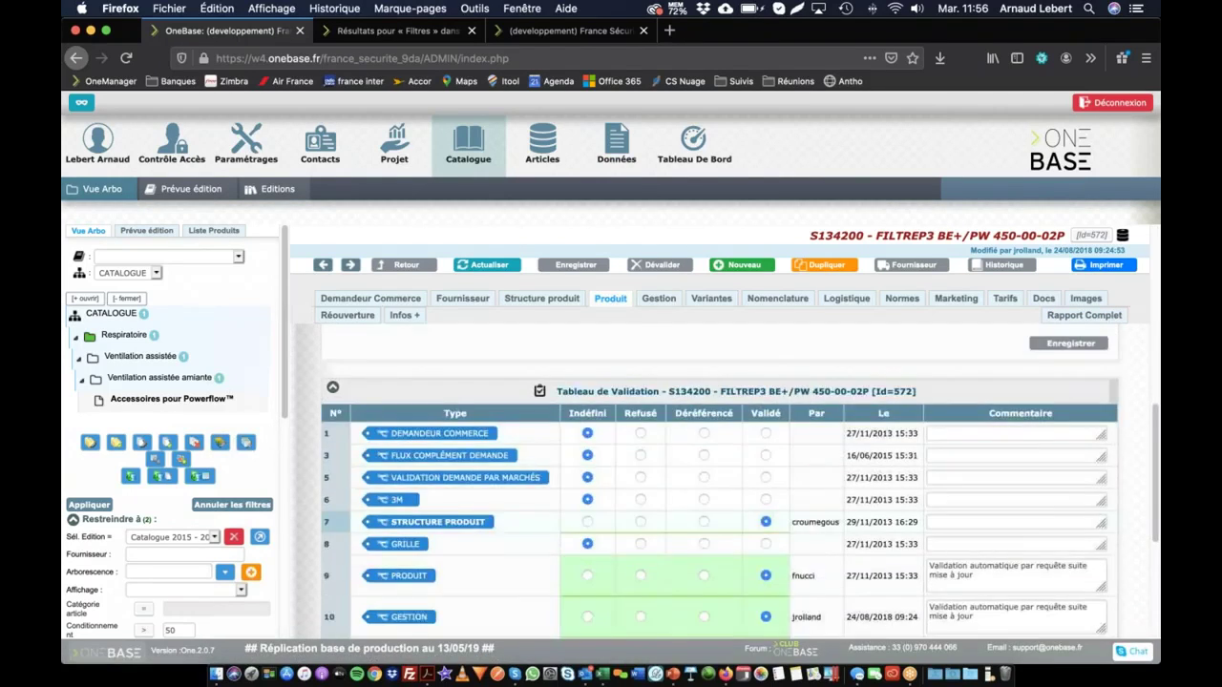
scroll(840, 501, up, 3)
scroll(829, 500, down, 1)
scroll(830, 502, up, 5)
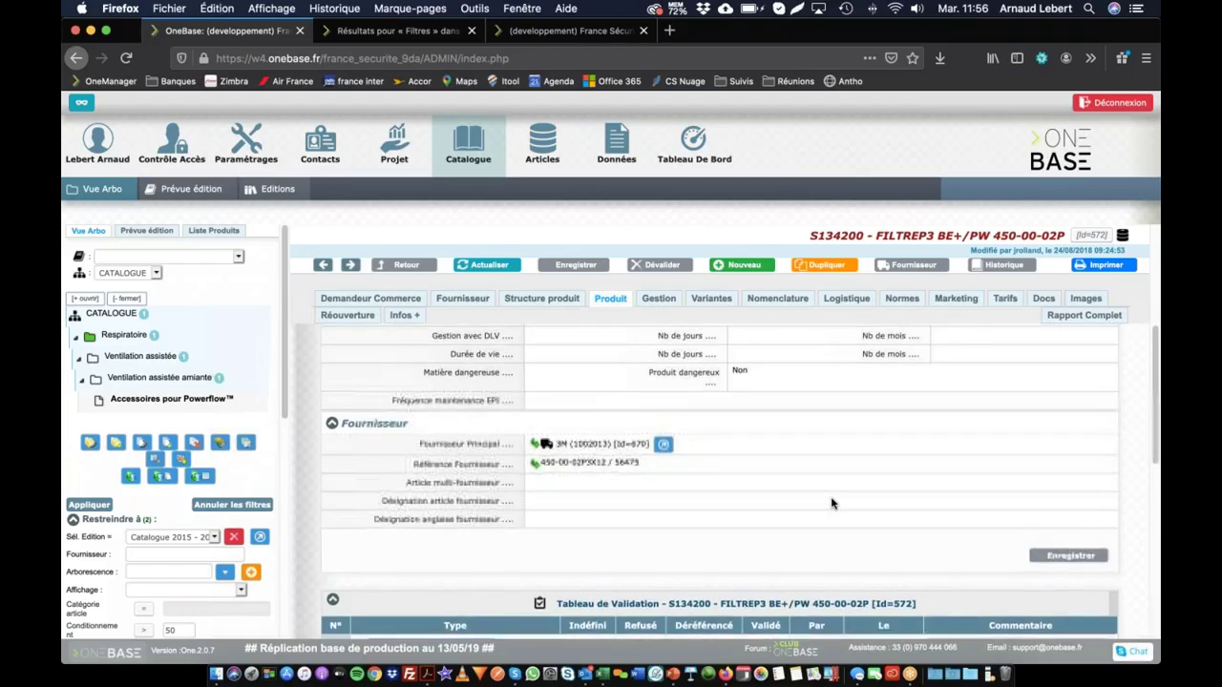
click(957, 300)
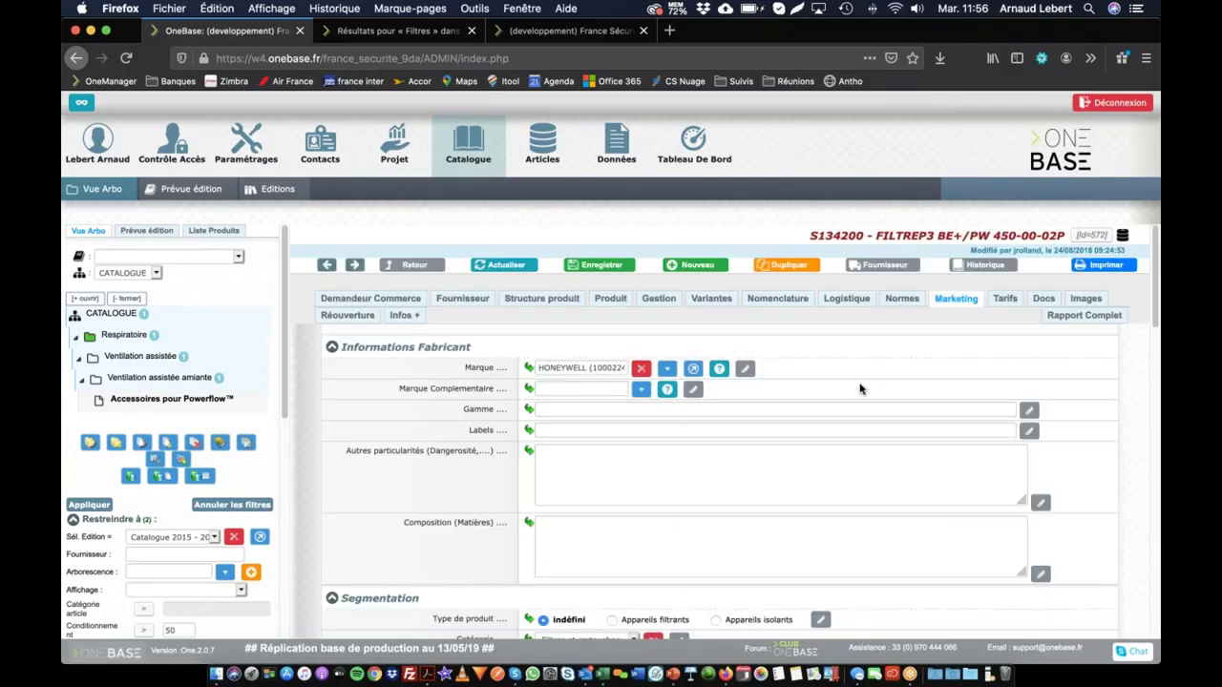
scroll(859, 387, down, 10)
scroll(860, 387, up, 8)
scroll(1047, 265, up, 3)
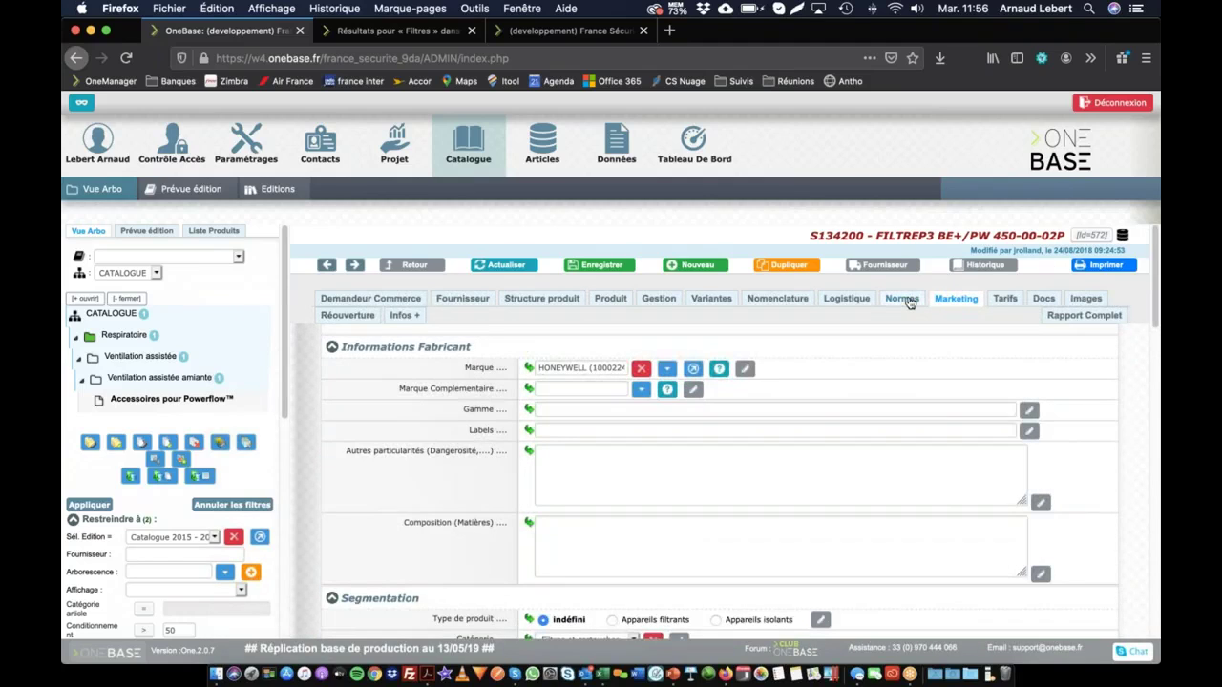
- Open the Rapport Complet of article S134200 and examine its sections through to Présence dans le catalogue en cours
click(1084, 315)
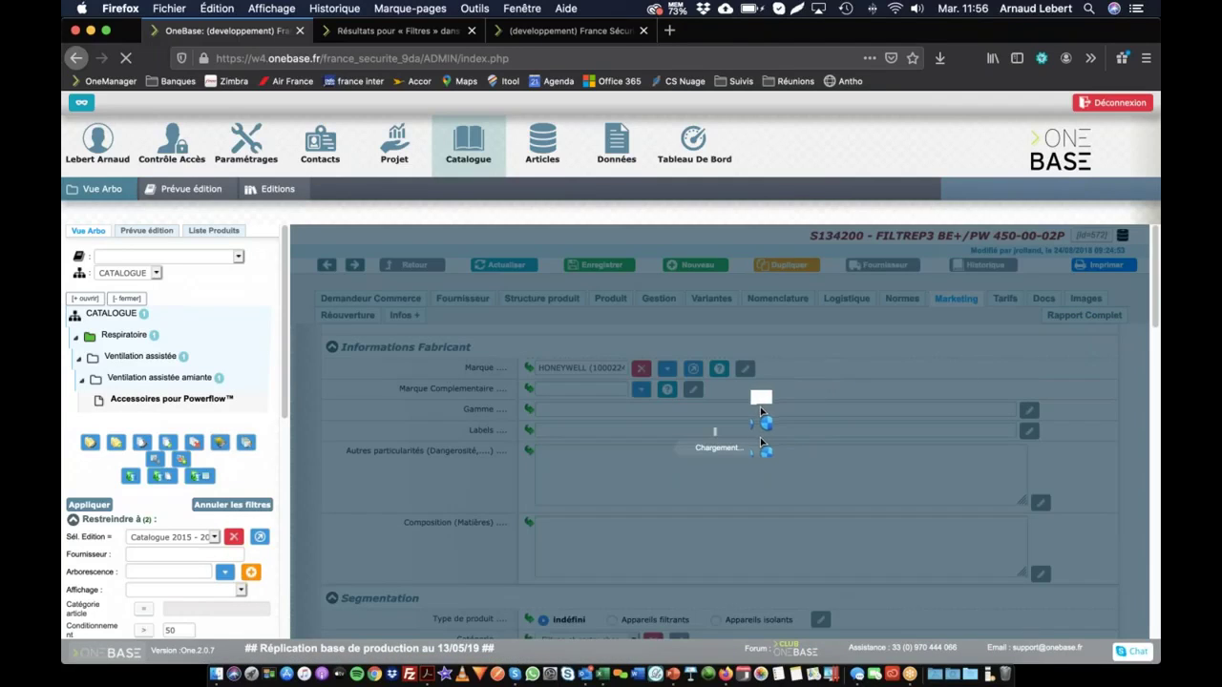
scroll(745, 407, down, 10)
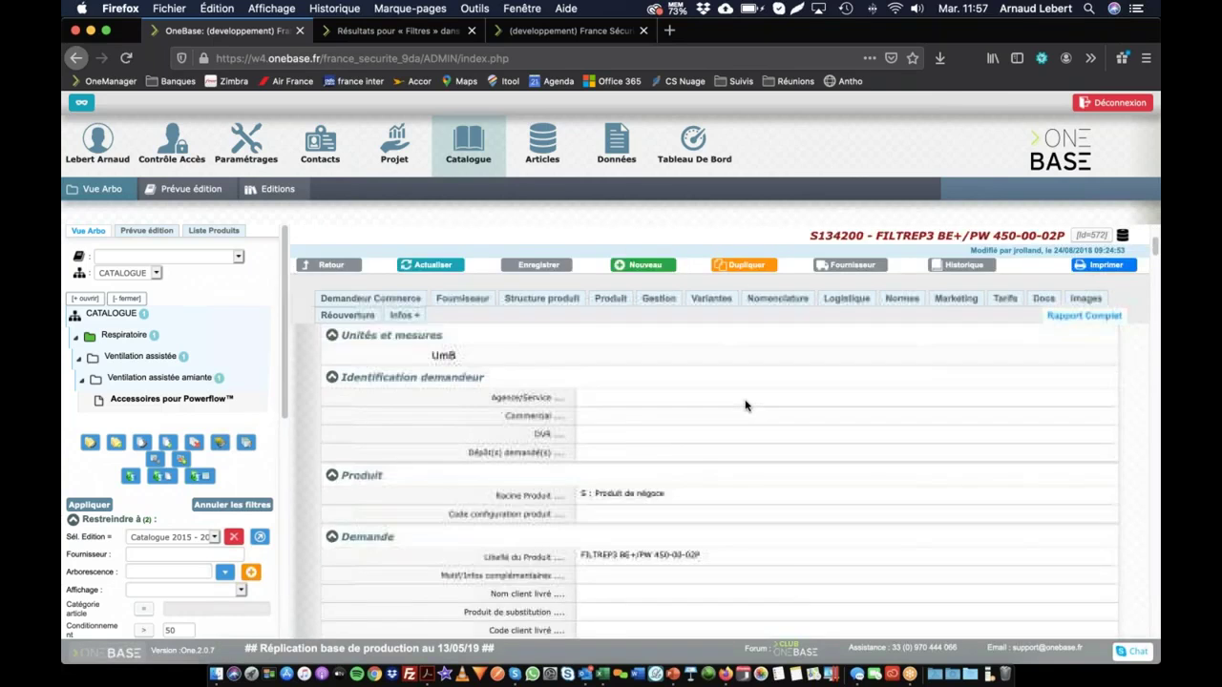
scroll(746, 407, down, 15)
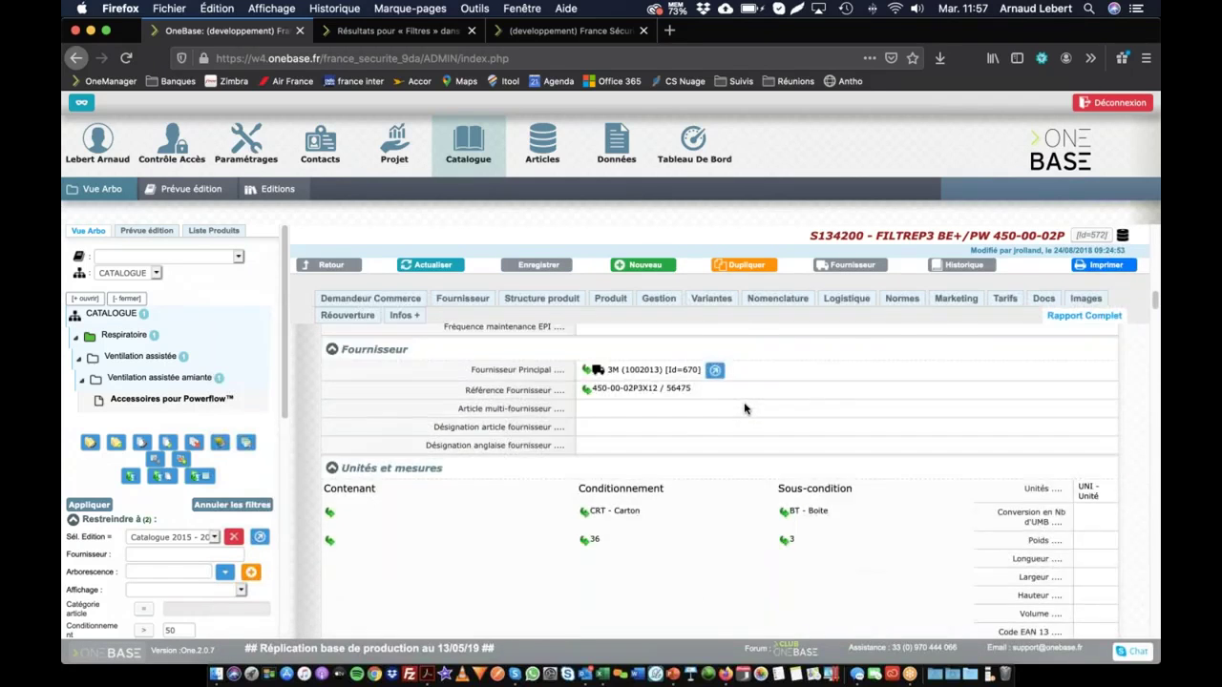
scroll(745, 409, down, 15)
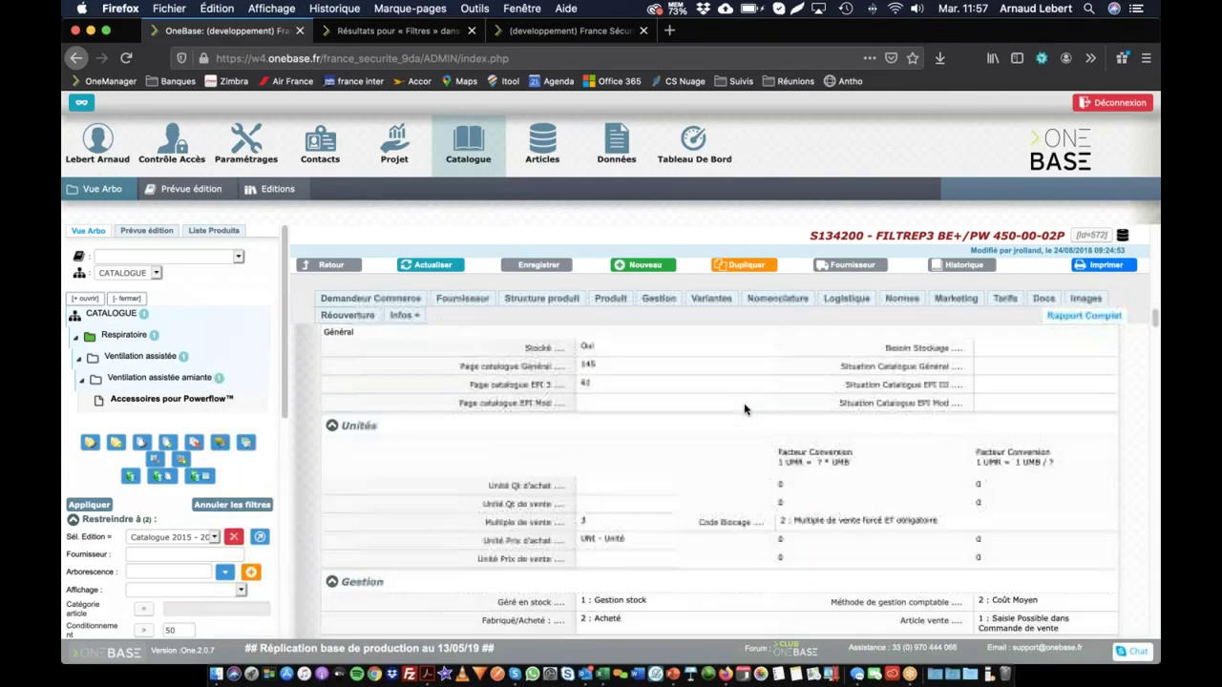
scroll(745, 410, down, 20)
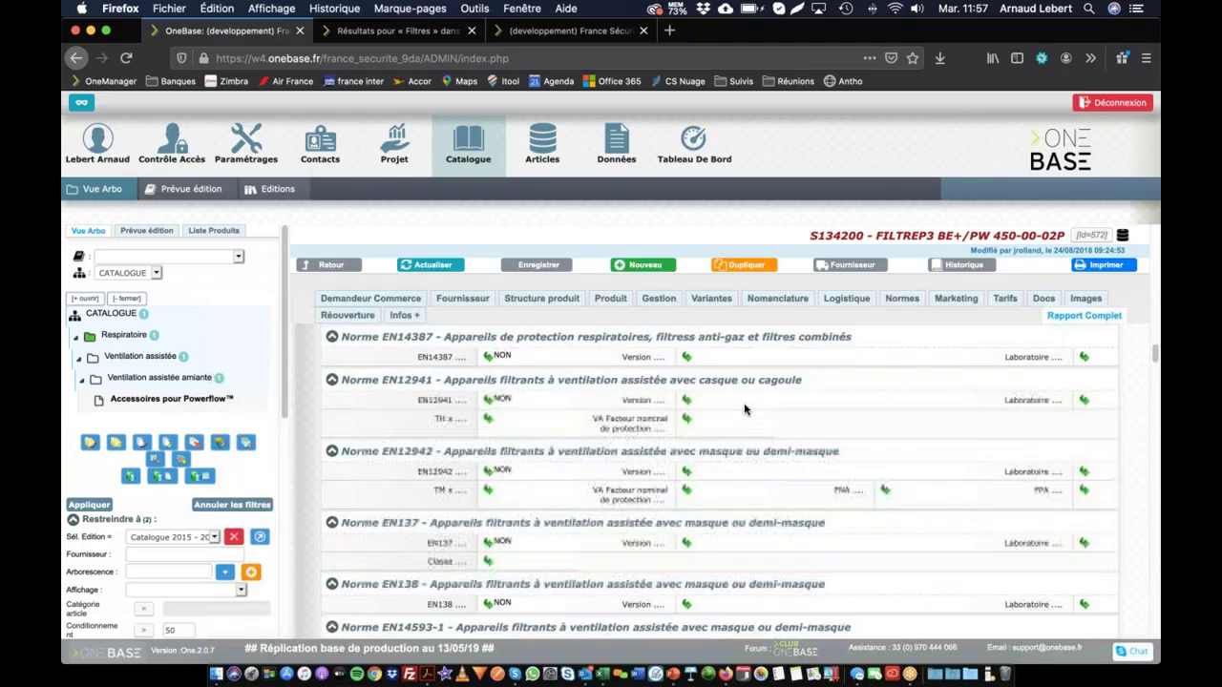
scroll(745, 410, down, 20)
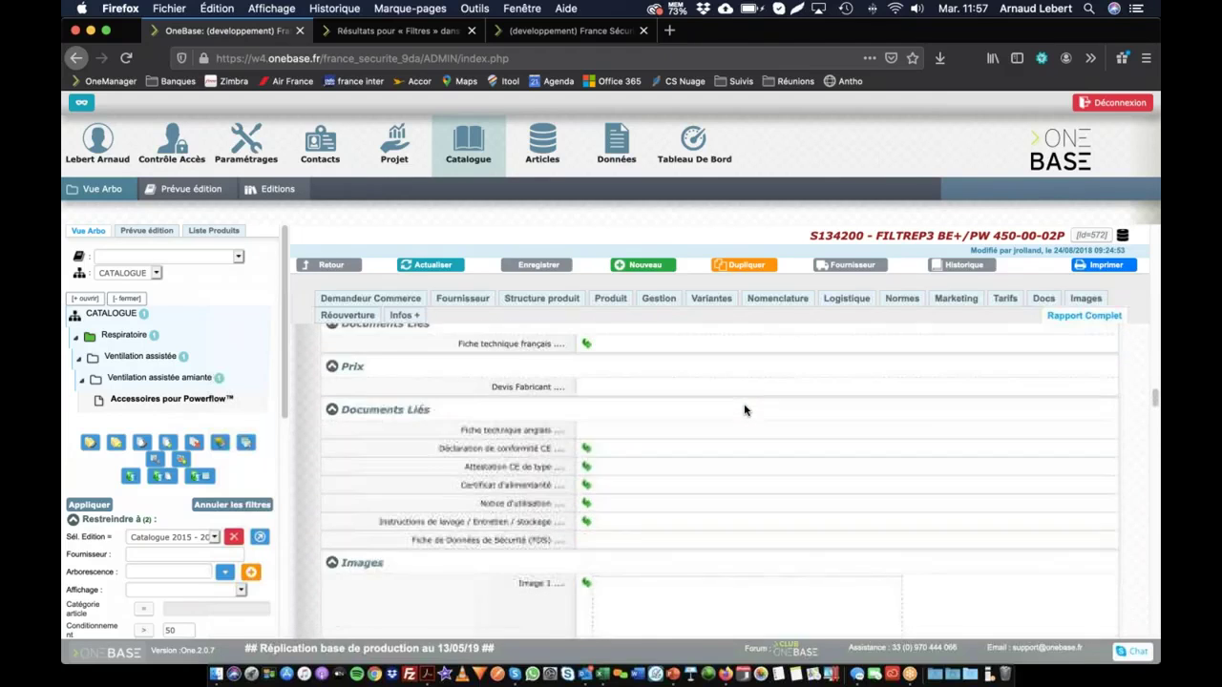
scroll(745, 410, down, 3)
scroll(746, 410, up, 20)
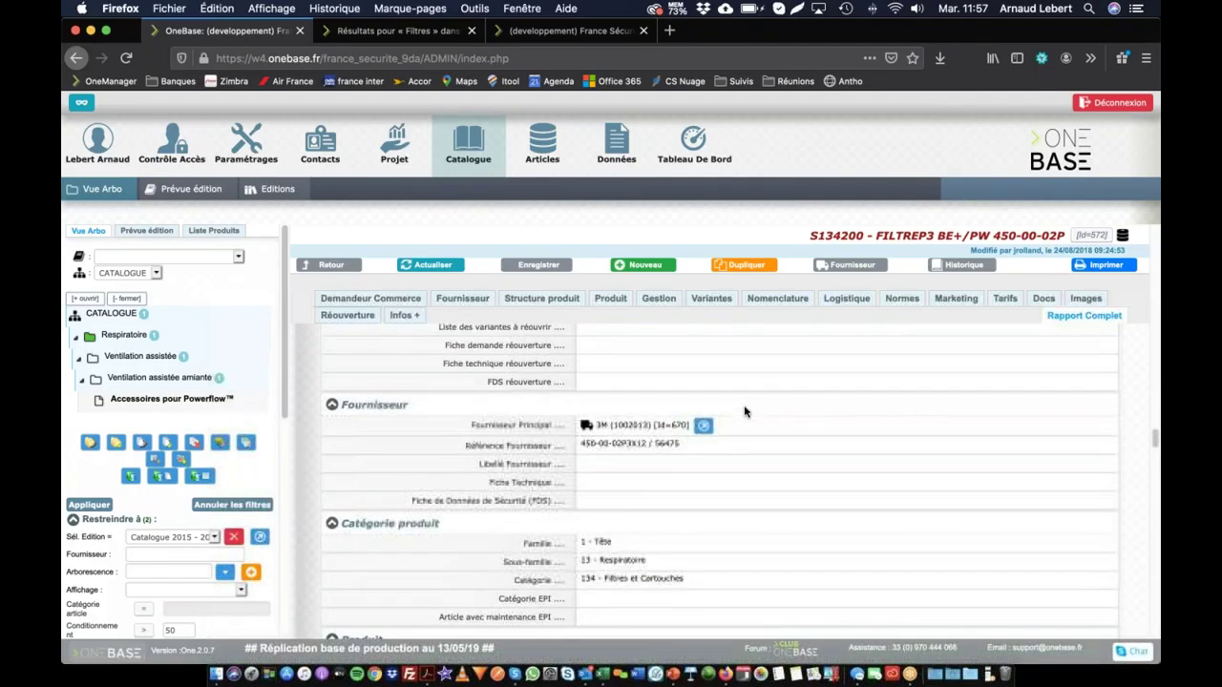
scroll(746, 411, down, 5)
scroll(745, 412, up, 3)
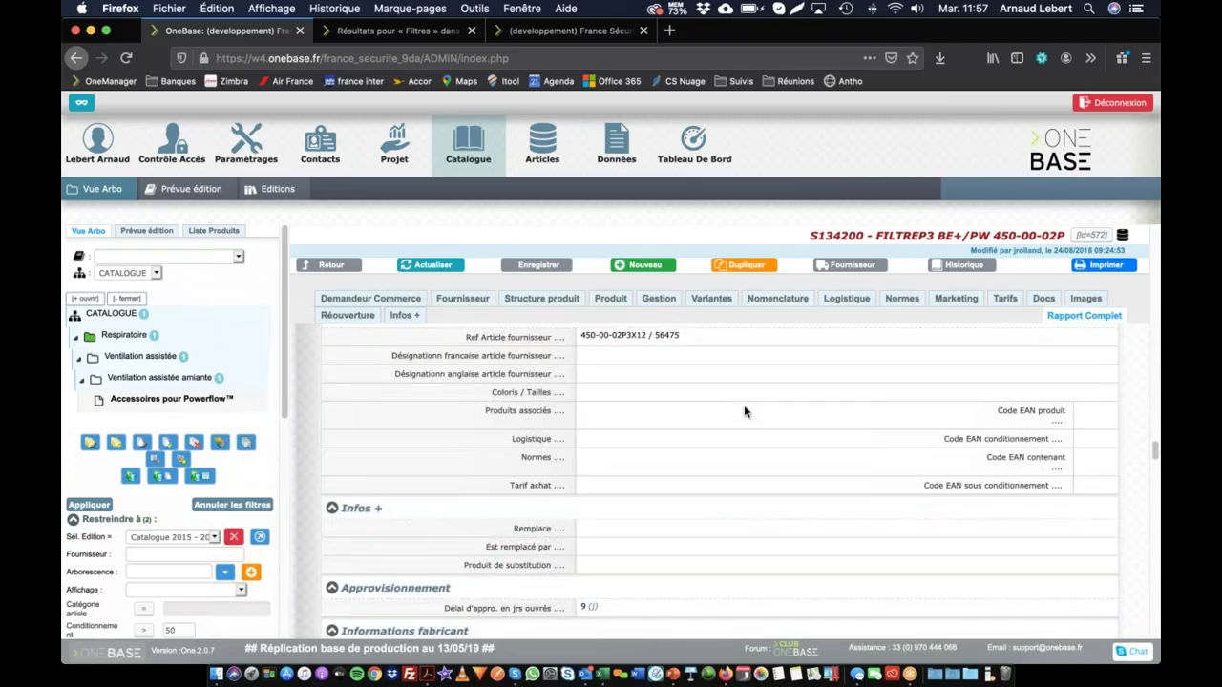
scroll(746, 412, down, 15)
scroll(745, 412, up, 10)
scroll(745, 411, down, 15)
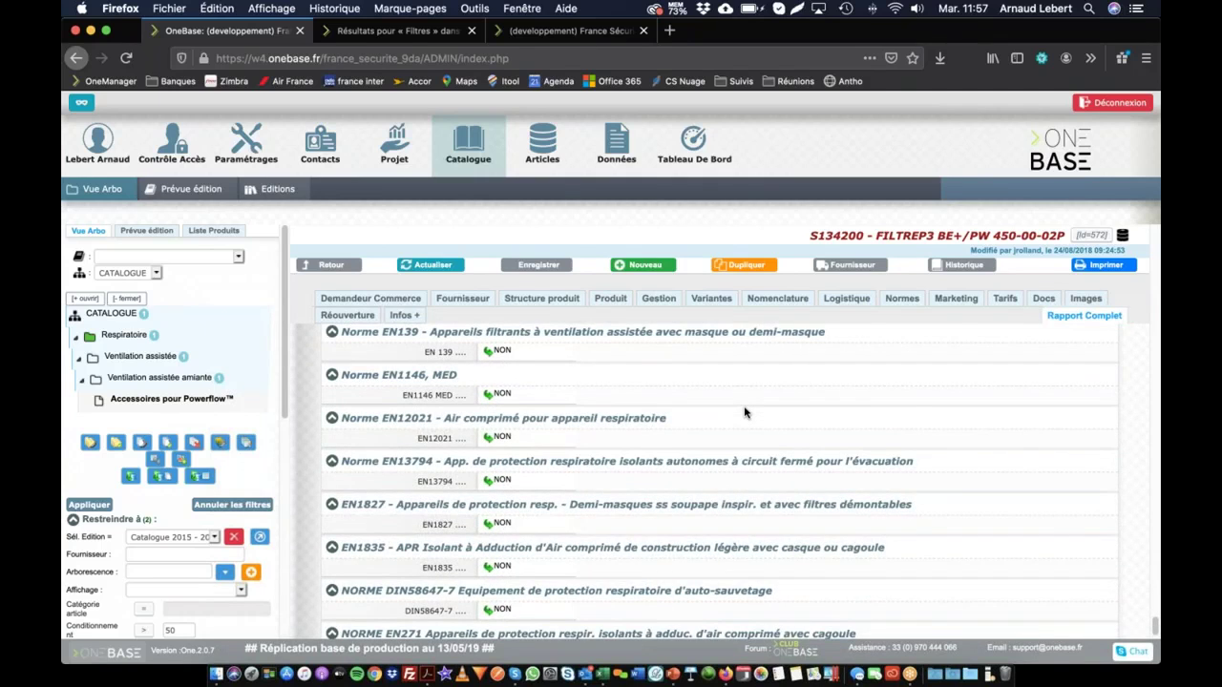
scroll(746, 412, down, 2)
scroll(759, 425, up, 5)
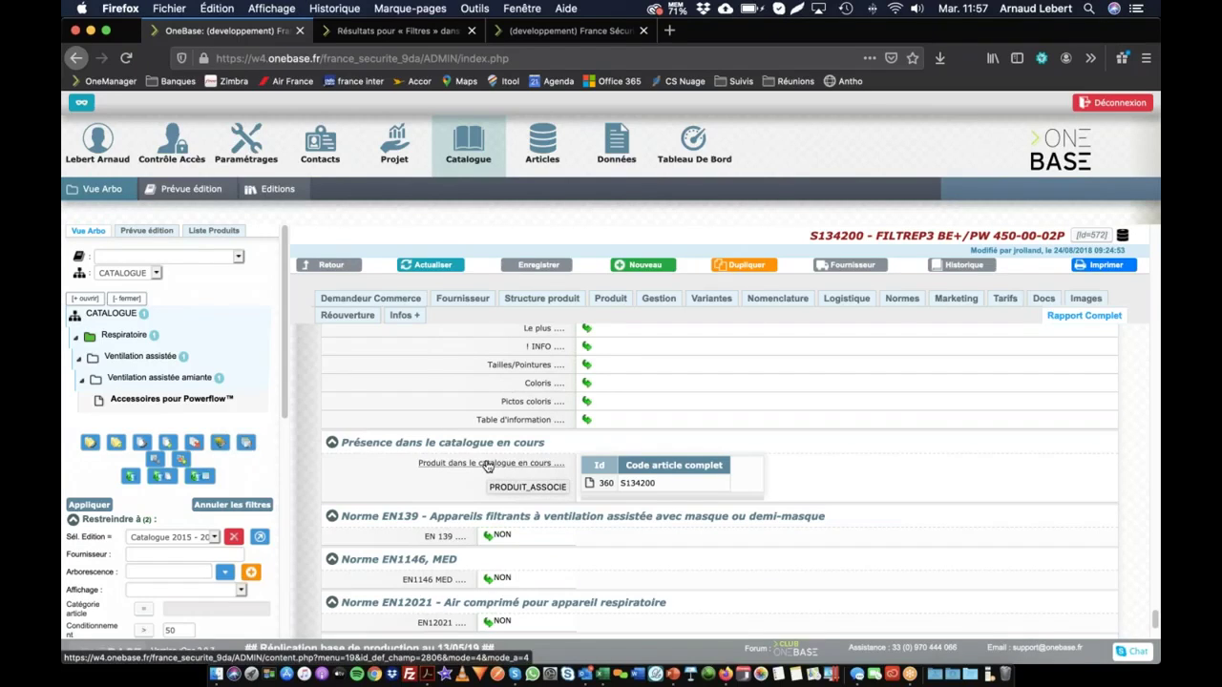
- Open the definition of the Produit dans le catalogue en cours field and check its Type de Filtre under Informations Techniques
click(487, 466)
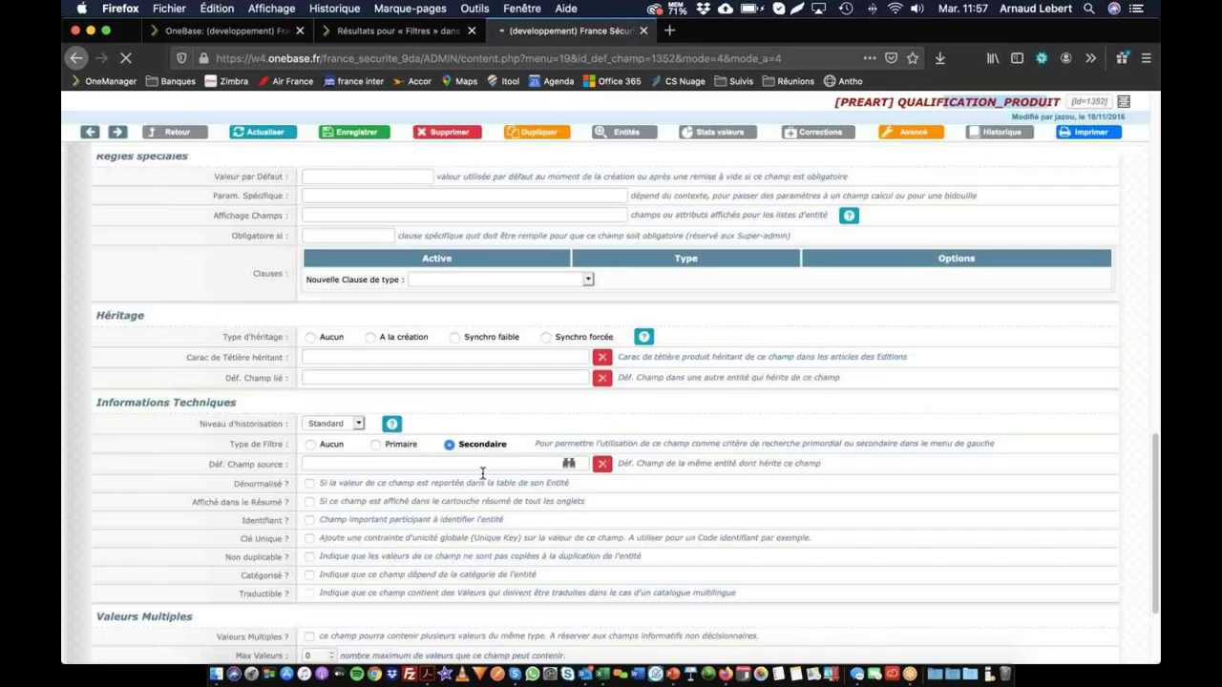
scroll(392, 482, down, 20)
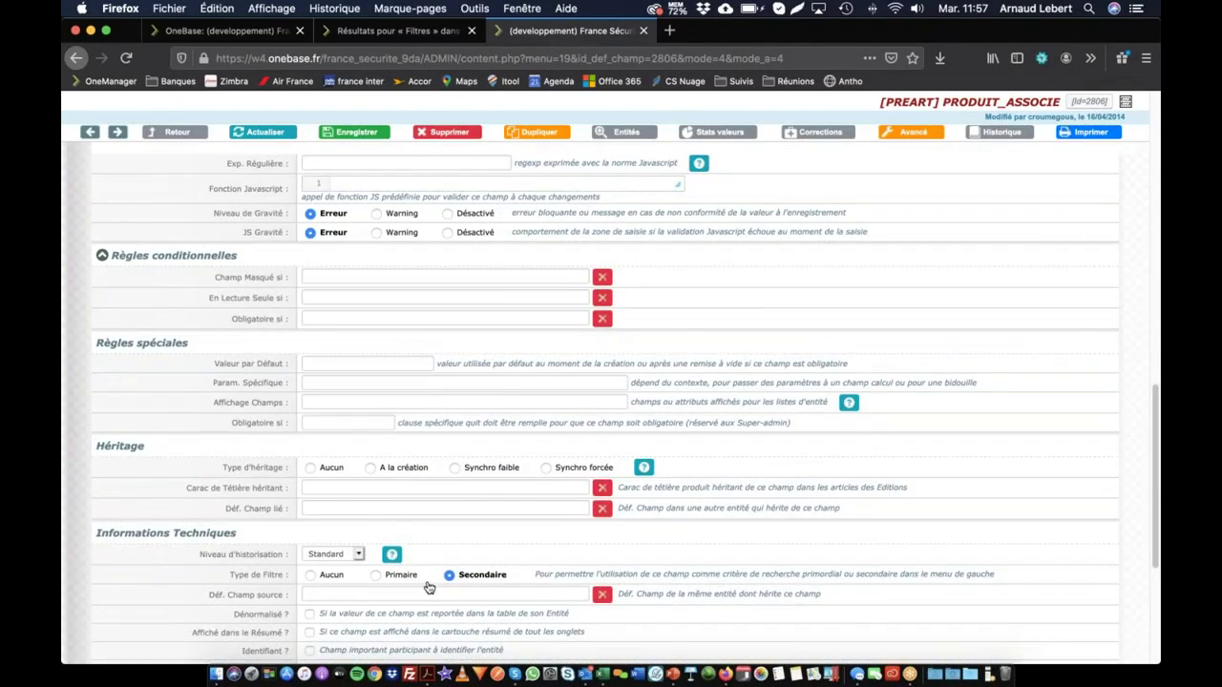
scroll(429, 583, down, 2)
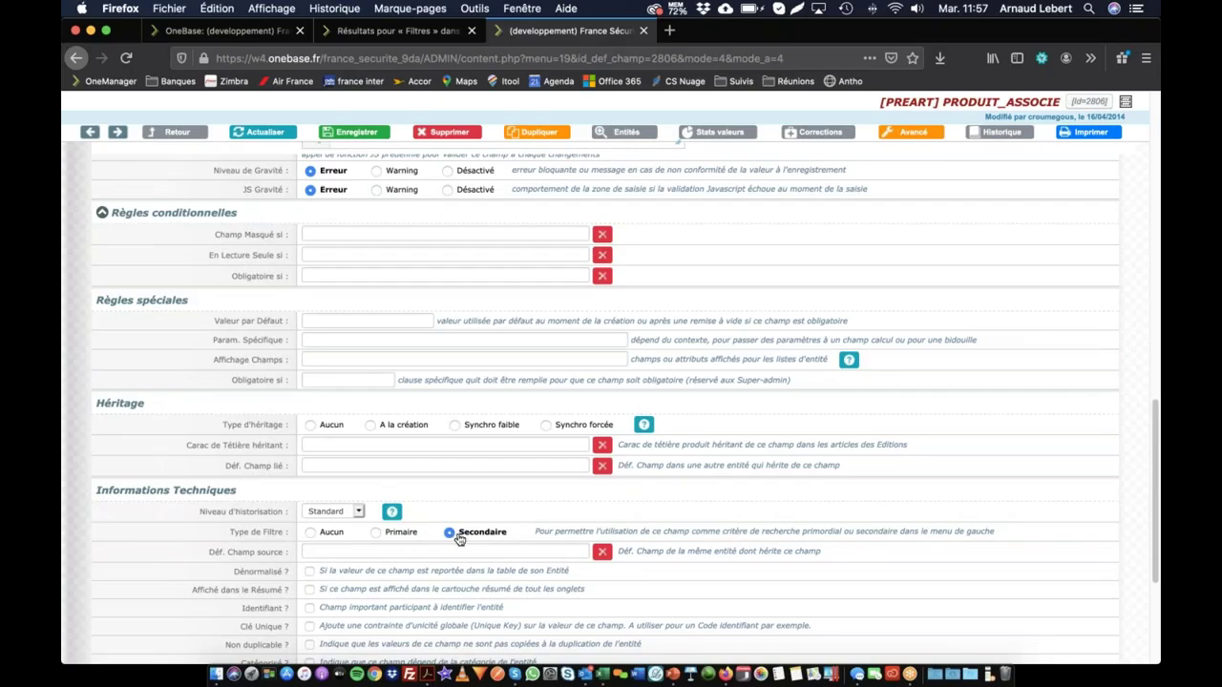
- Back in OneBase, filter the Pré-Réf article list with Produit dans le catalogue en cours set to Non and review the filters
click(405, 32)
click(266, 34)
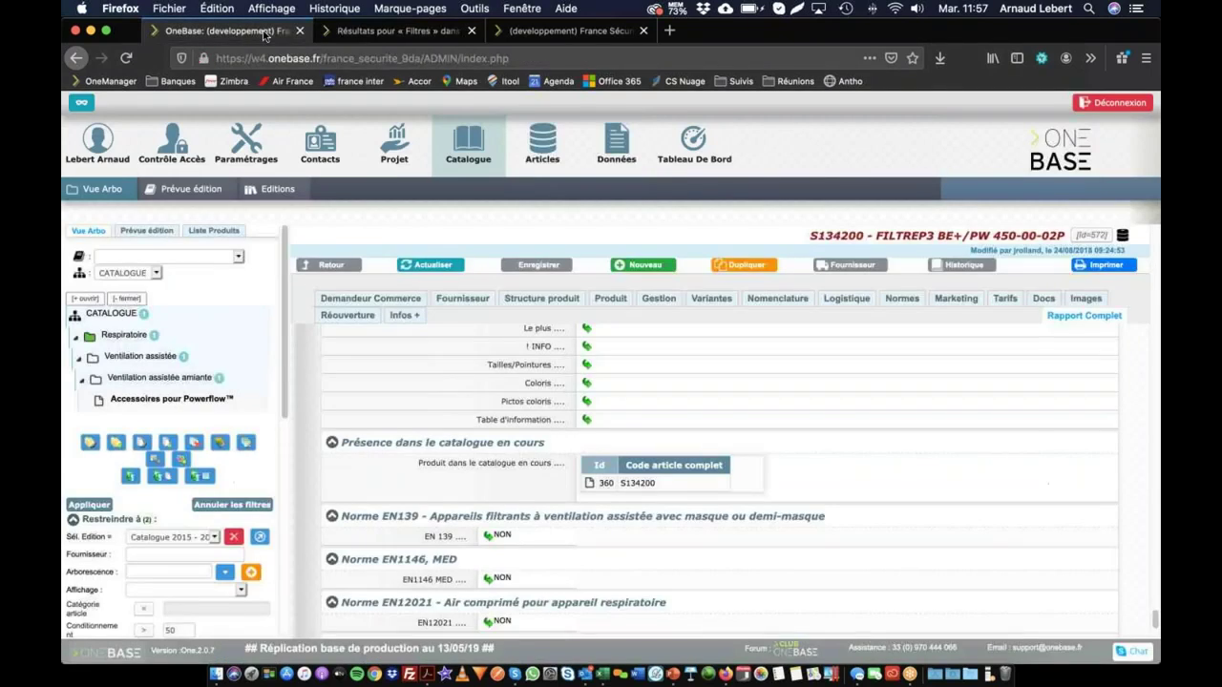
click(542, 143)
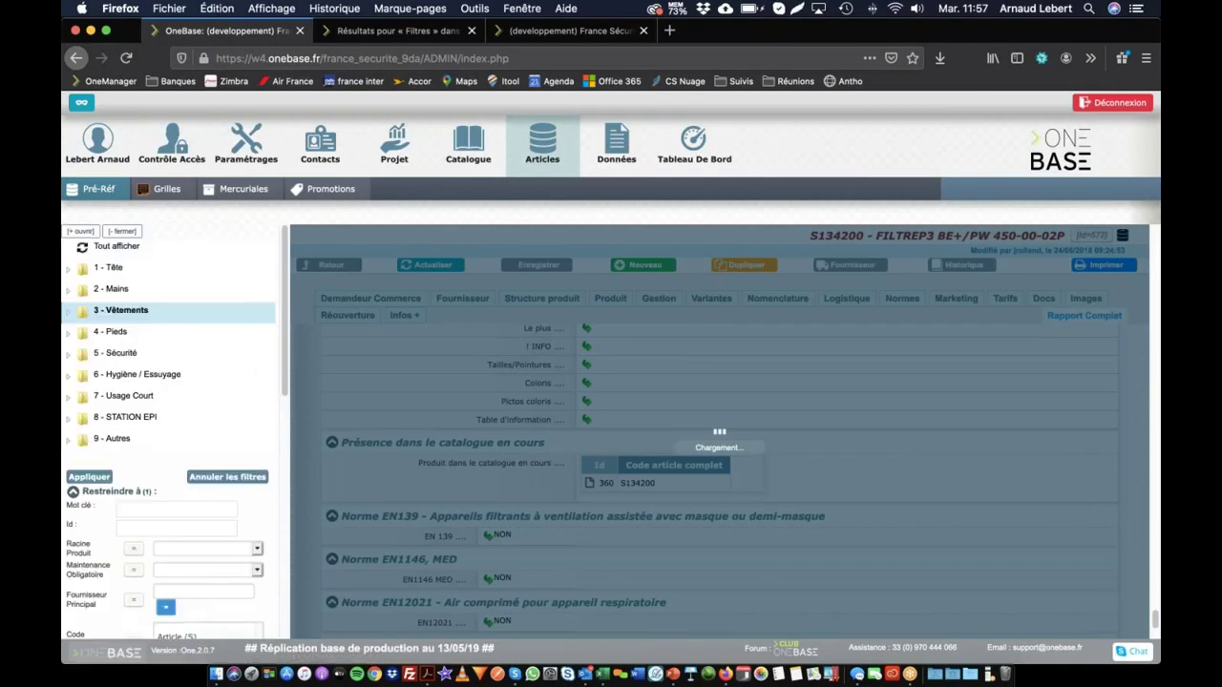
scroll(171, 484, down, 5)
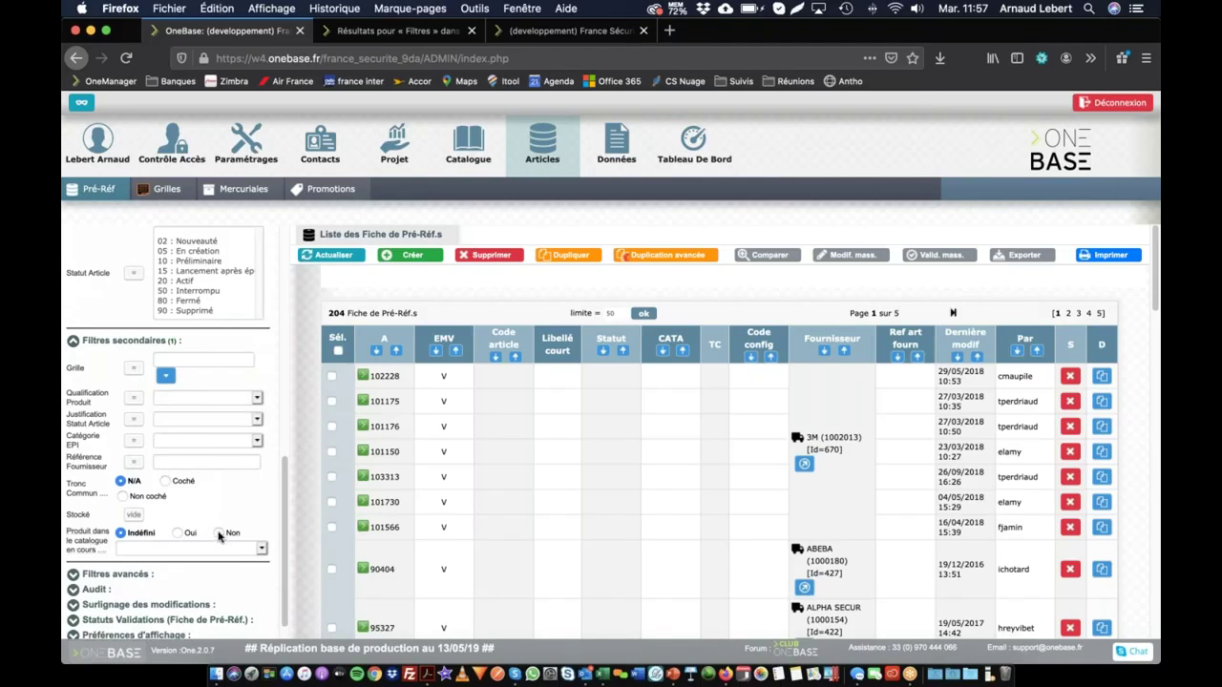
scroll(215, 535, down, 1)
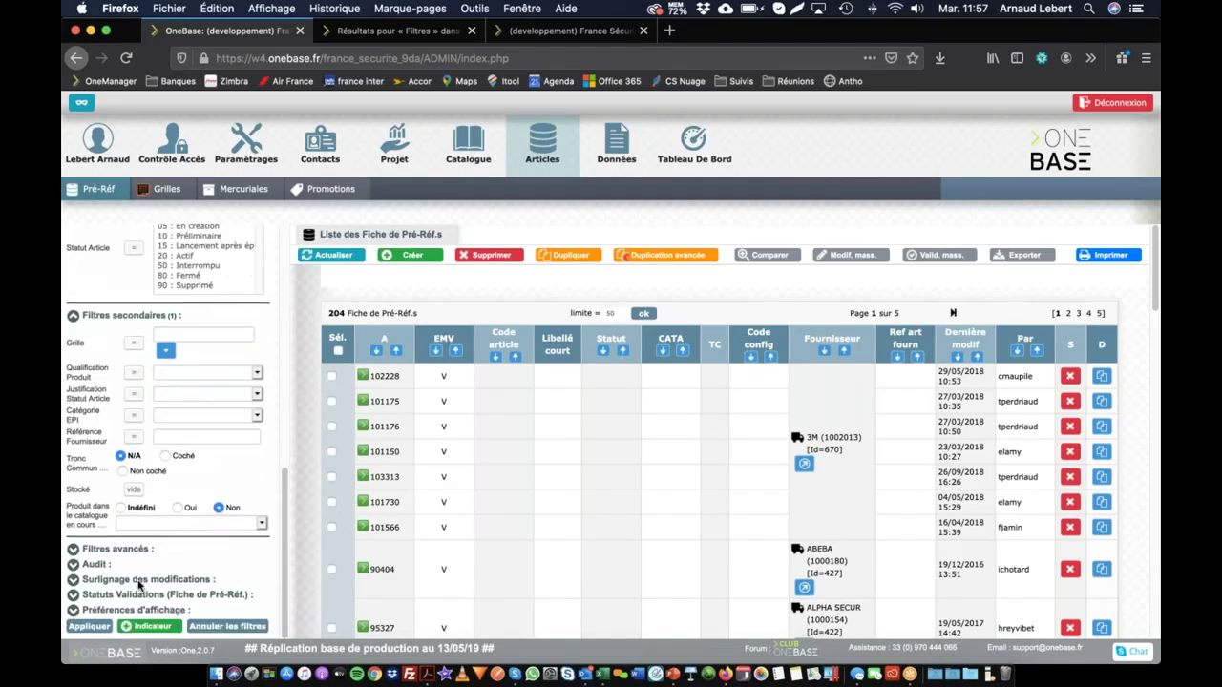
click(90, 628)
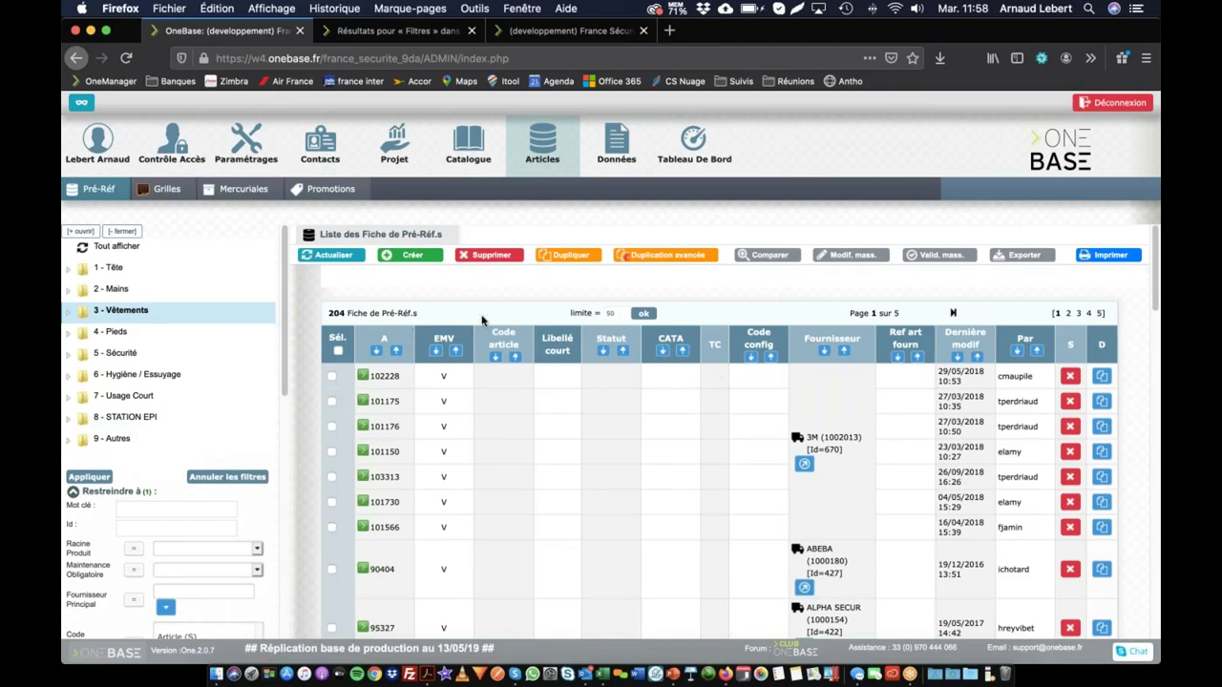
scroll(182, 515, down, 10)
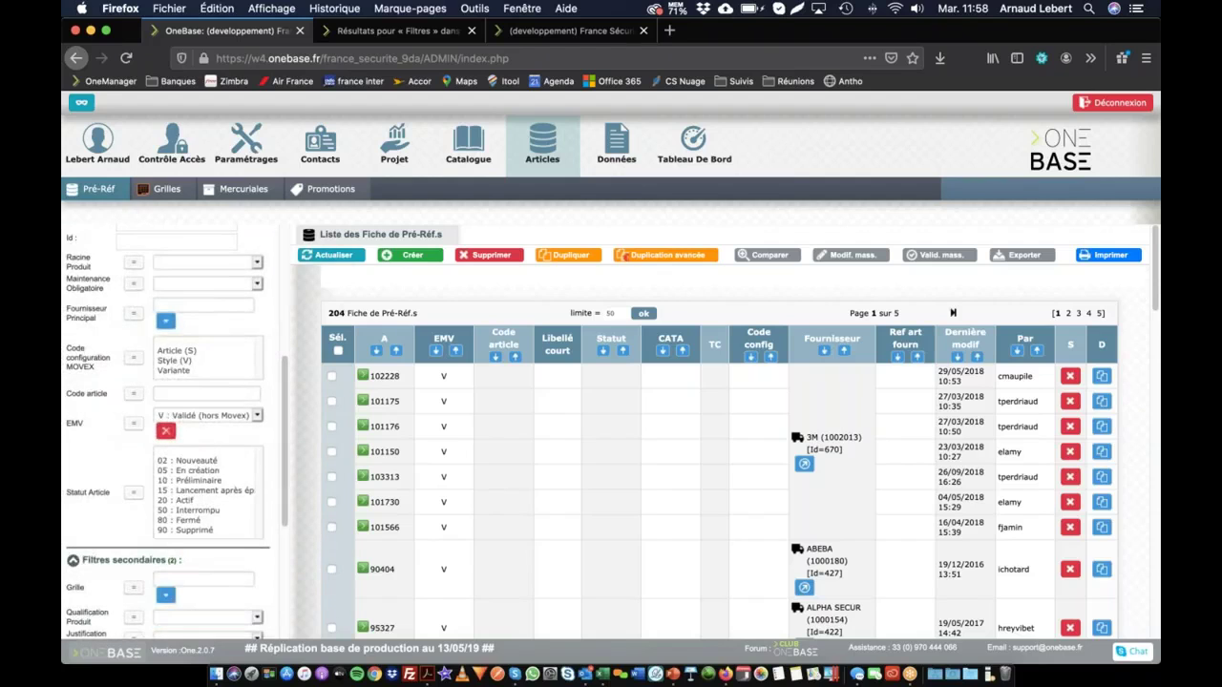
scroll(173, 529, up, 3)
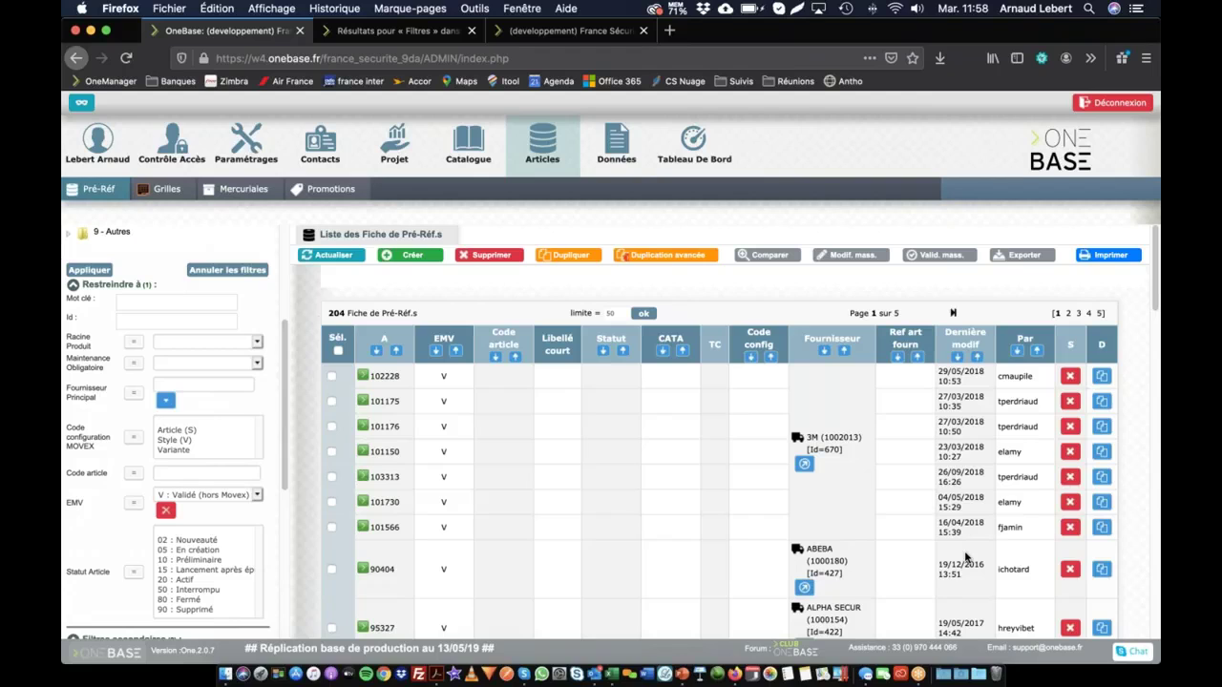
- Switch to the PowerPoint slideshow and advance from the Filtrer par... slide to the closing OneBase contact slide
key(super+Tab)
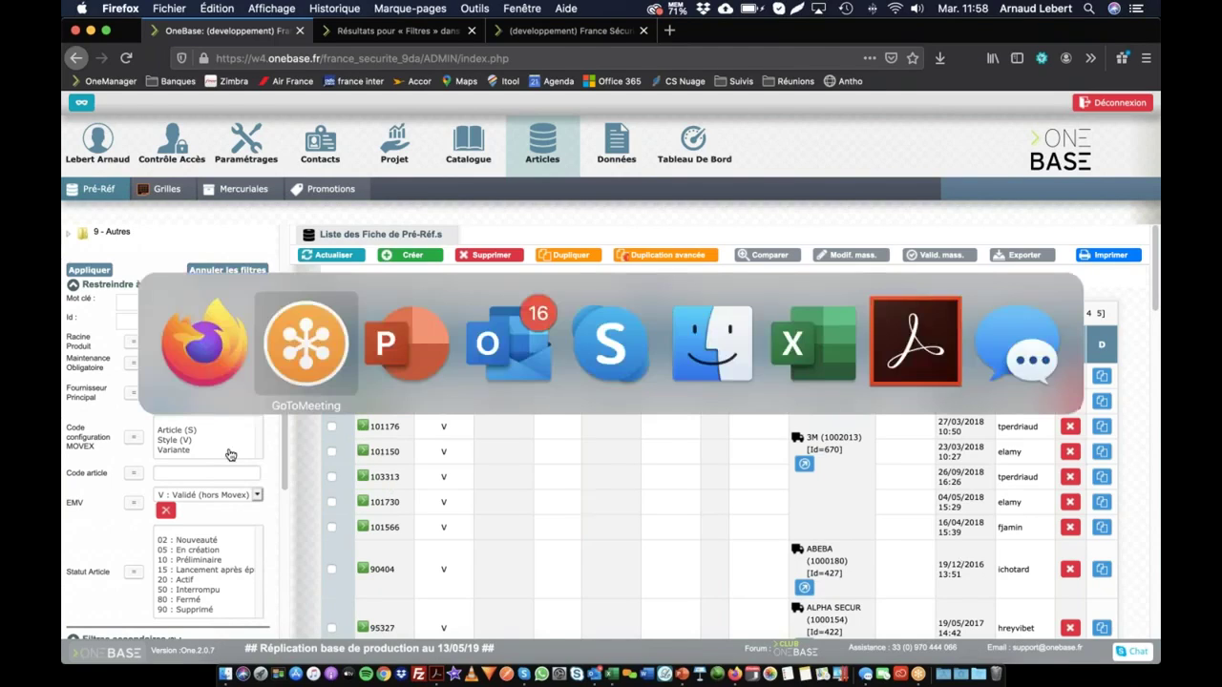
click(416, 316)
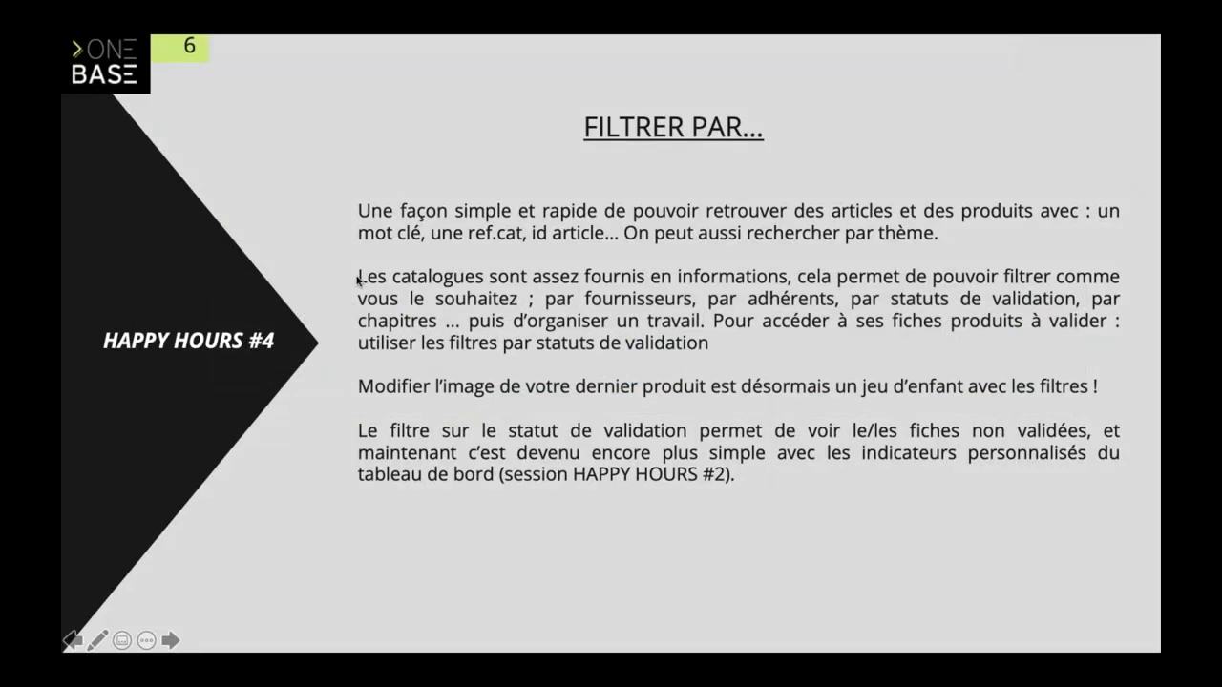
key(Right)
key(Right)
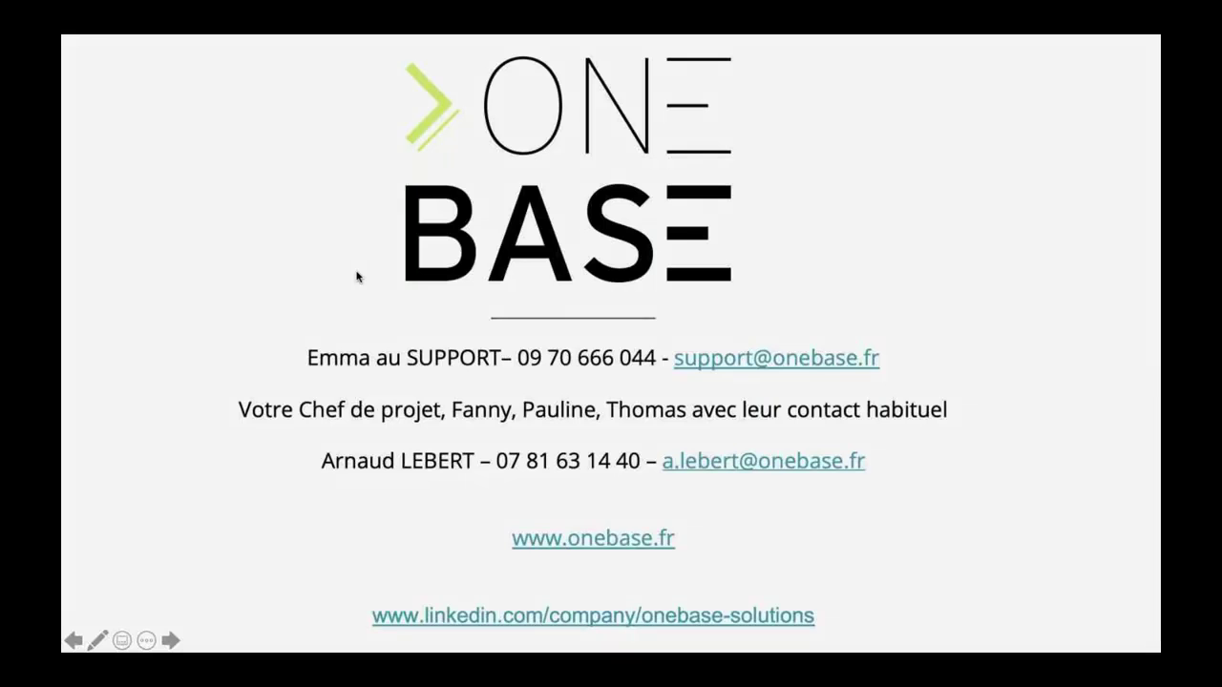